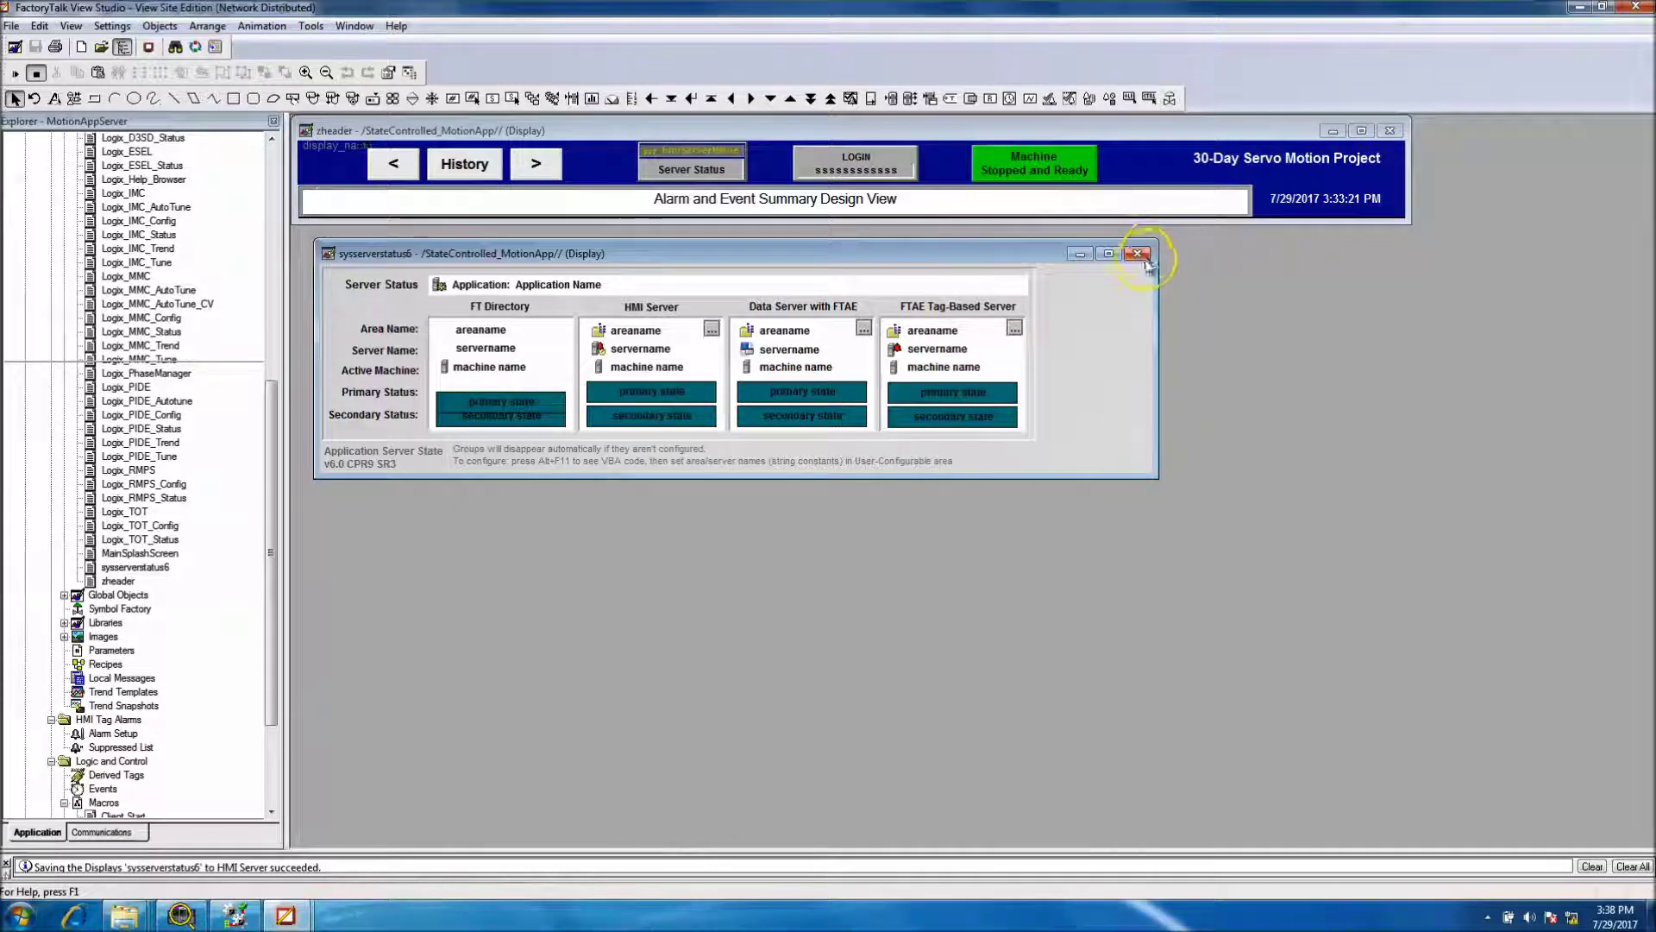
# Step: Close the open zheader display and reopen the sysserverstatus6 display from the application's display list
pyautogui.click(1390, 131)
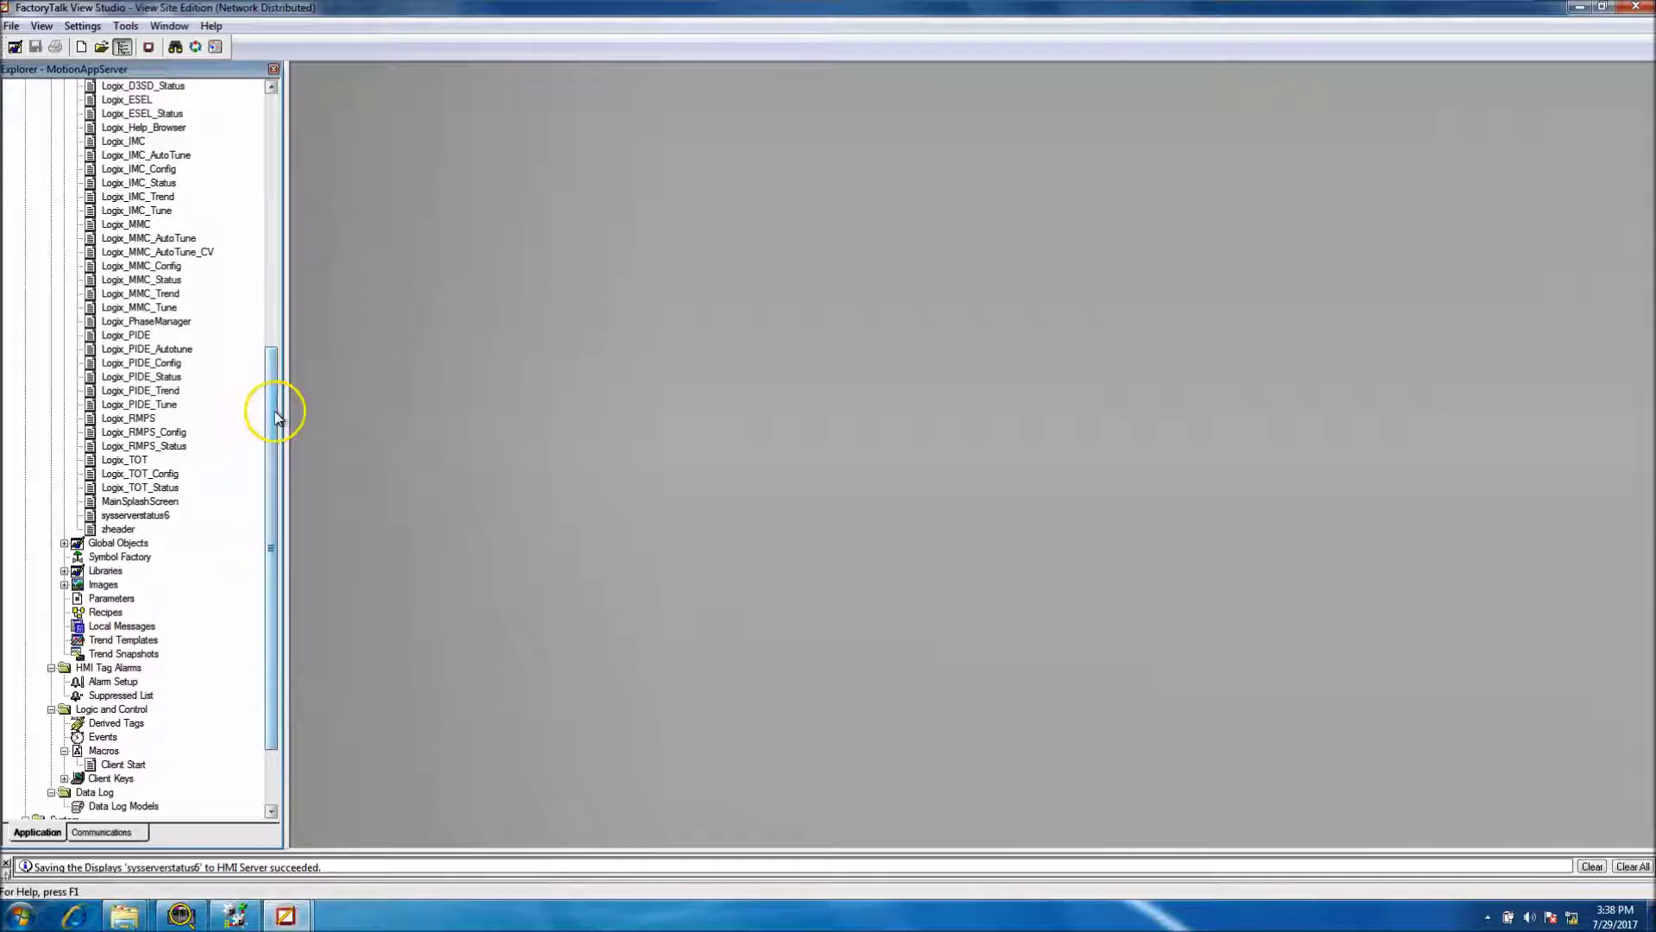
pyautogui.moveTo(273, 411); pyautogui.dragTo(273, 405)
pyautogui.click(131, 532)
pyautogui.doubleClick(131, 529)
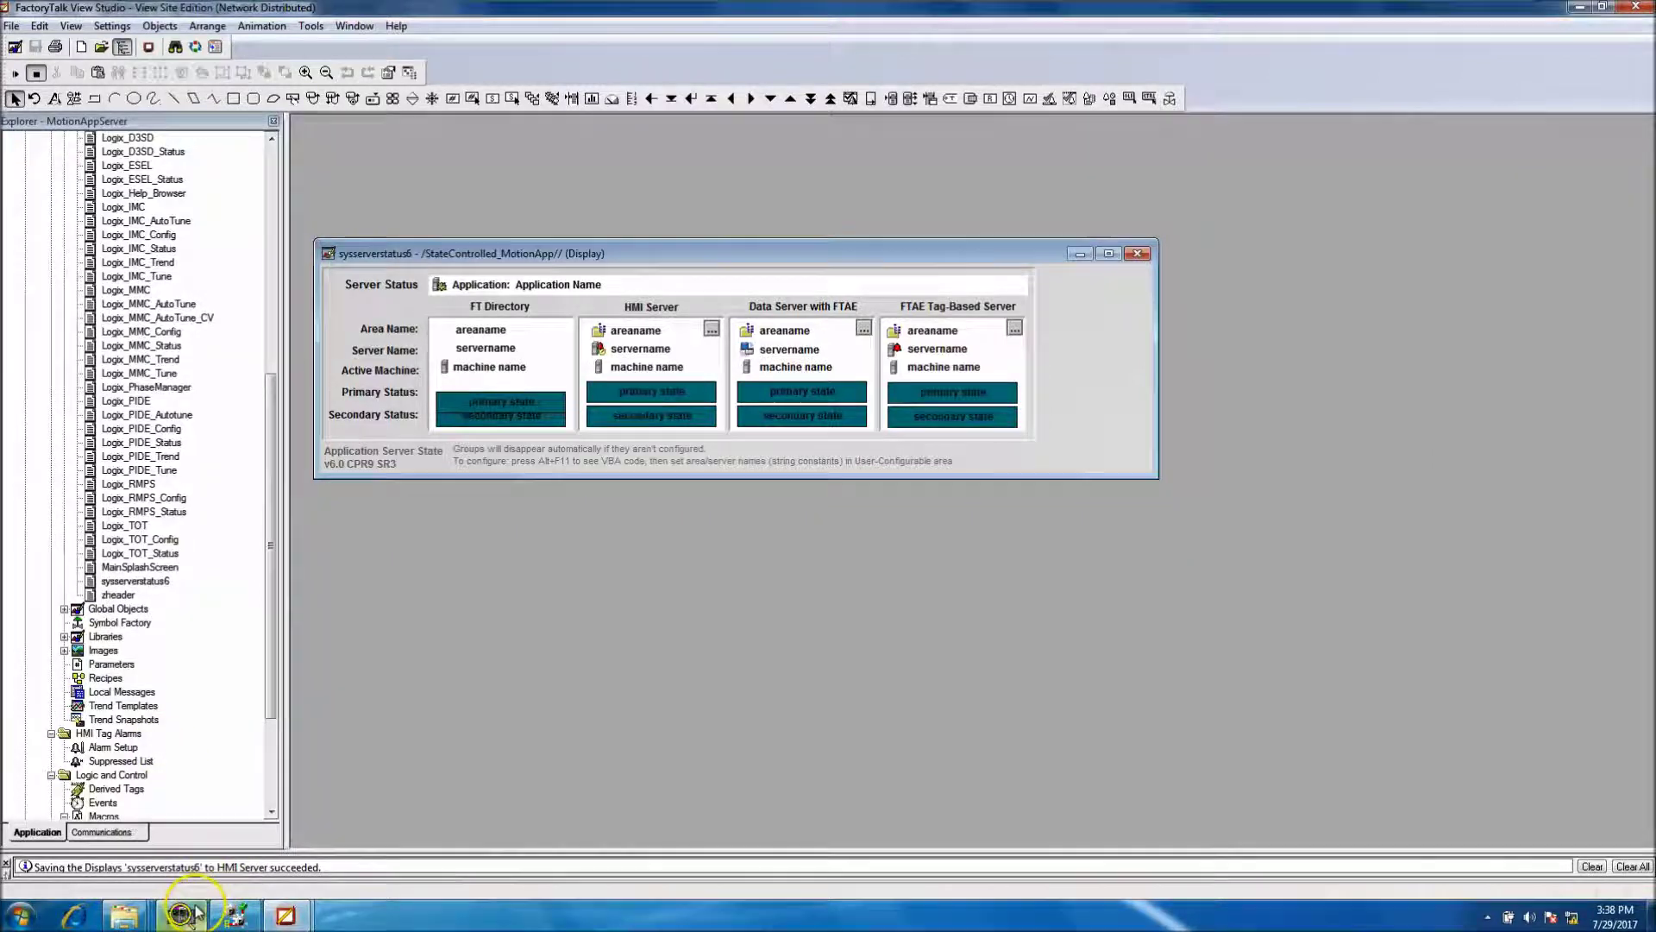
# Step: Check the emulated controller slots in the RSLogix Emulate 5000 Chassis Monitor and minimize it
pyautogui.moveTo(197, 918)
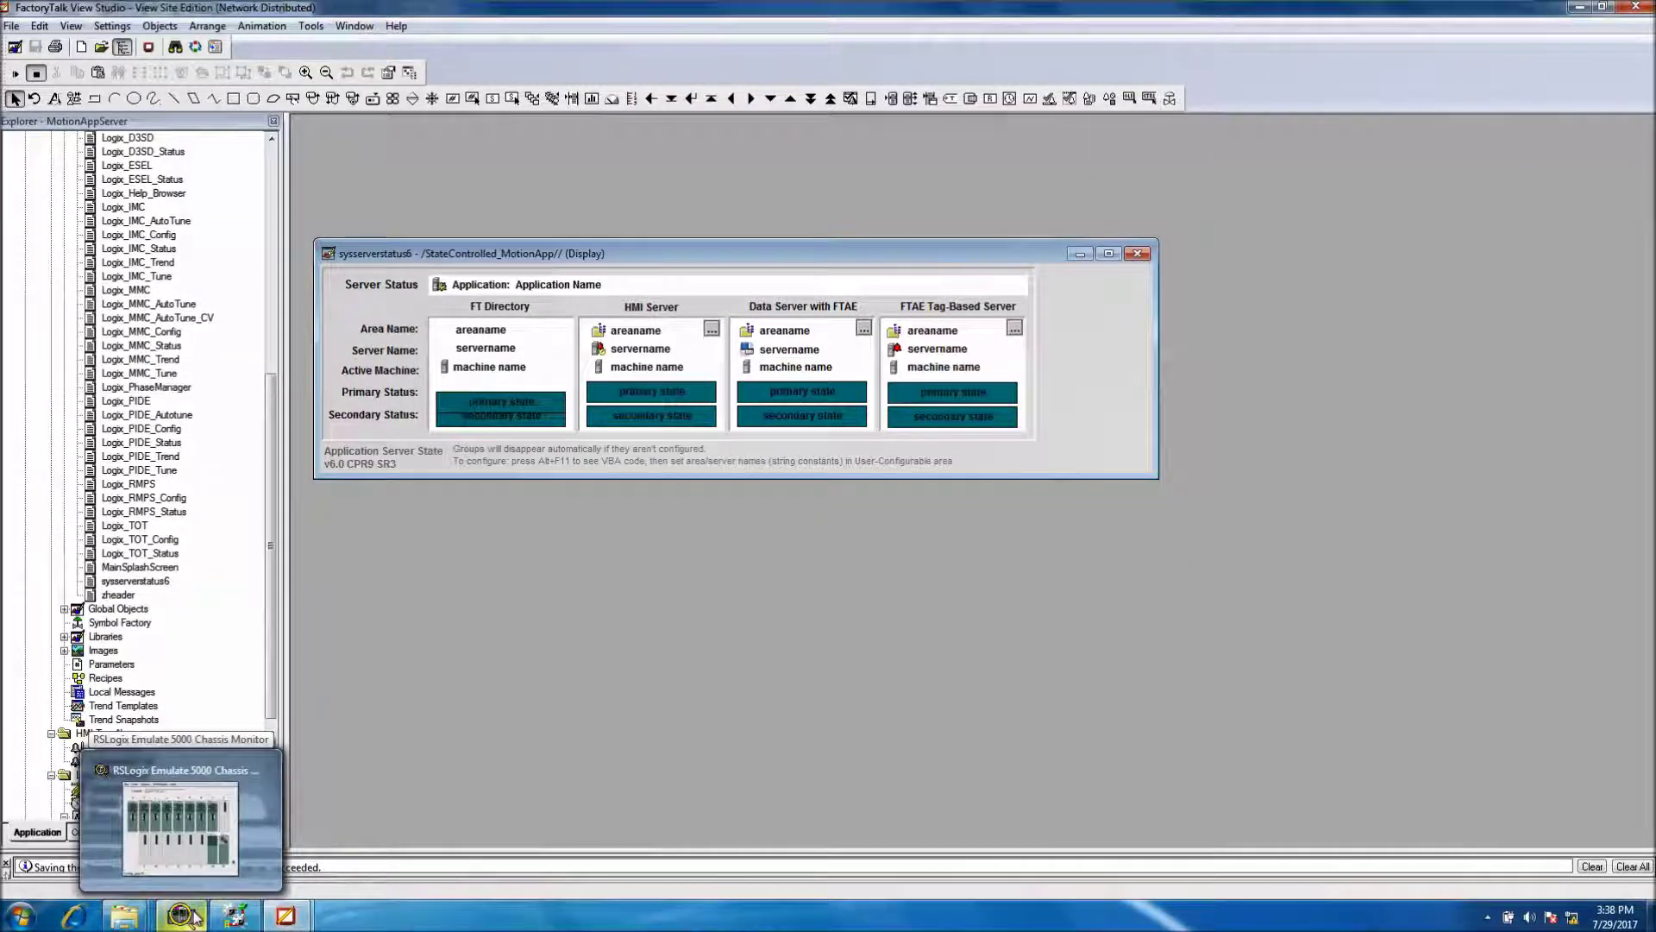
pyautogui.click(196, 918)
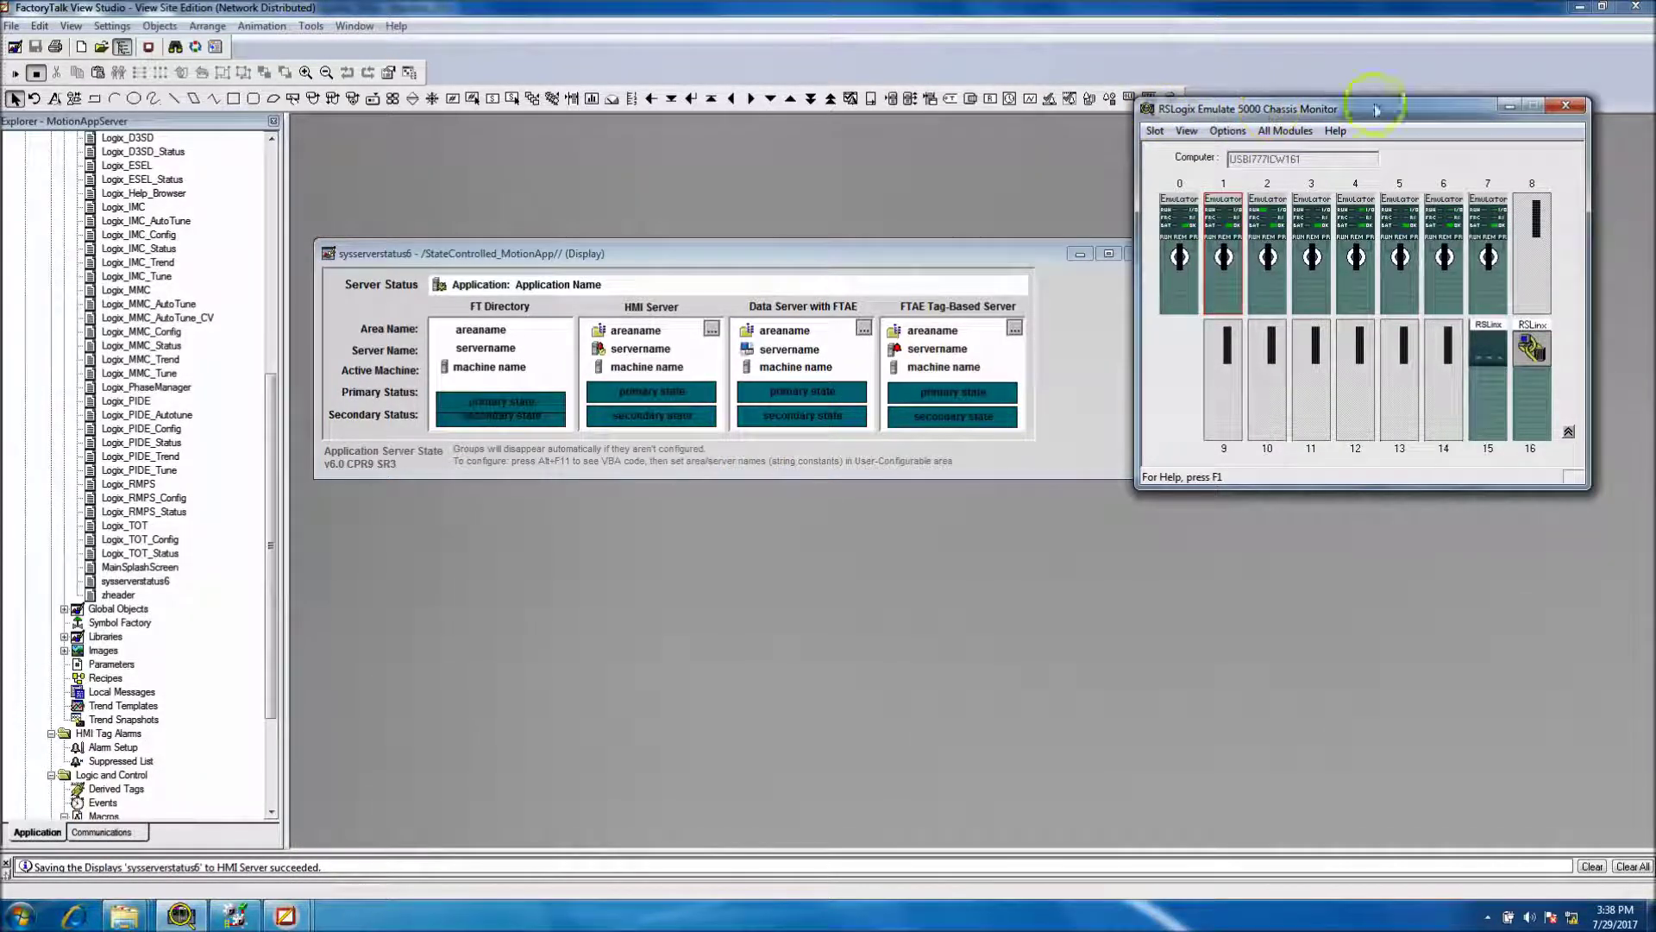
pyautogui.click(1510, 108)
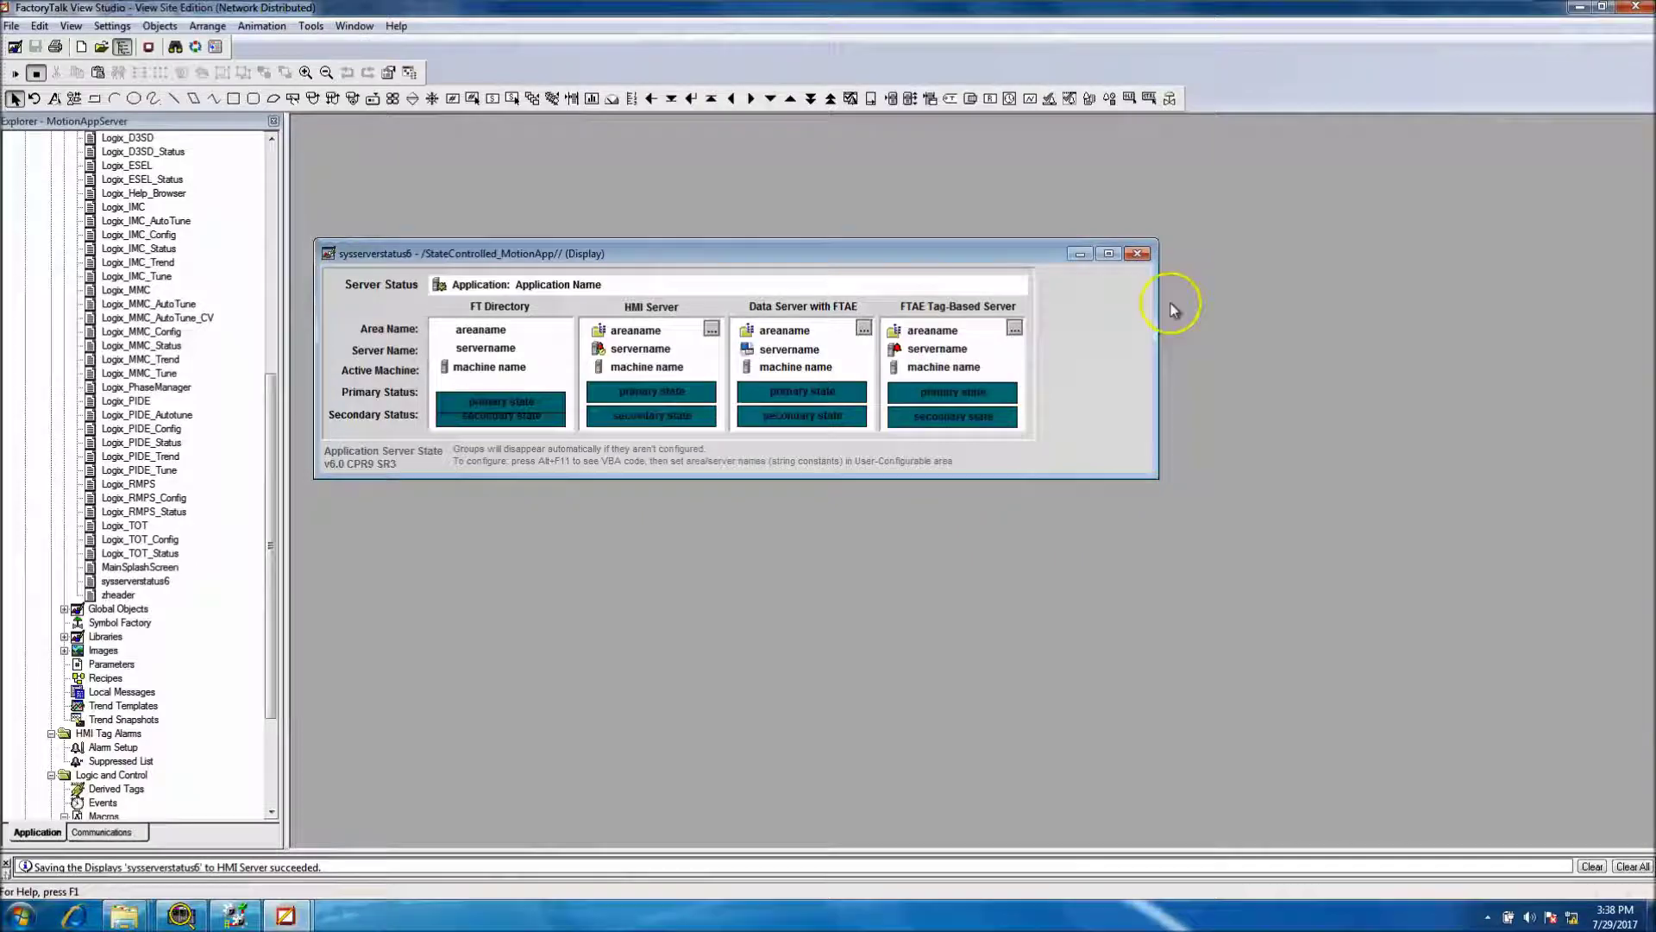
# Step: Switch to RSLogix 5000 to view the Machine_SSL state routine, and return to FactoryTalk View Studio
pyautogui.click(235, 915)
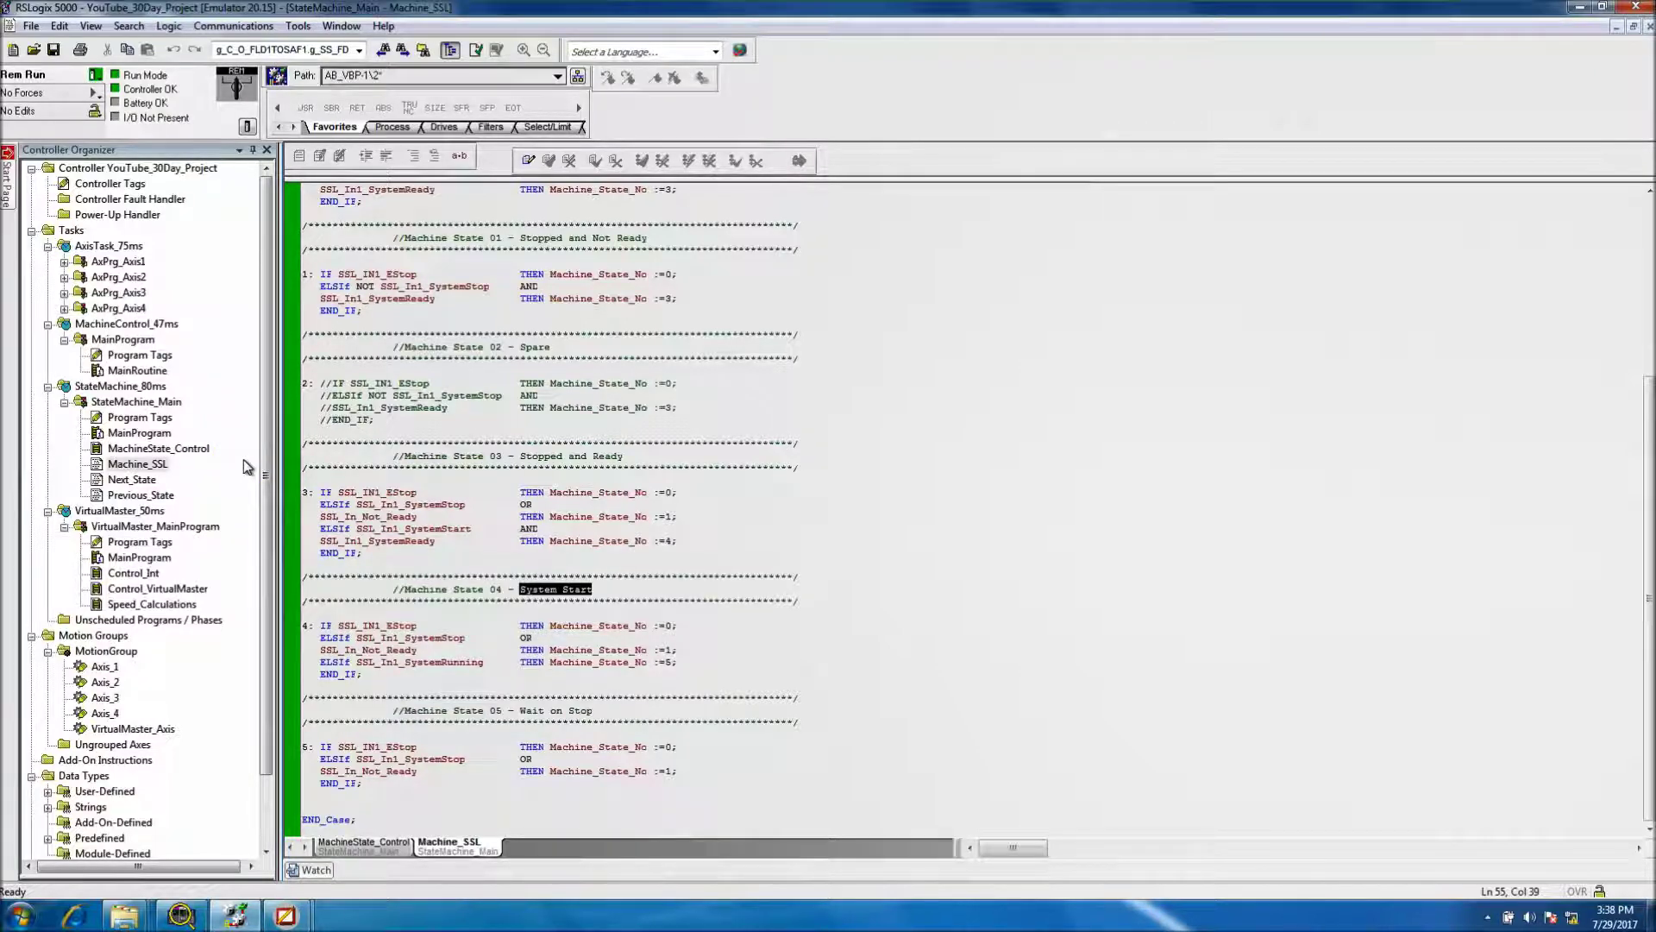
pyautogui.click(285, 914)
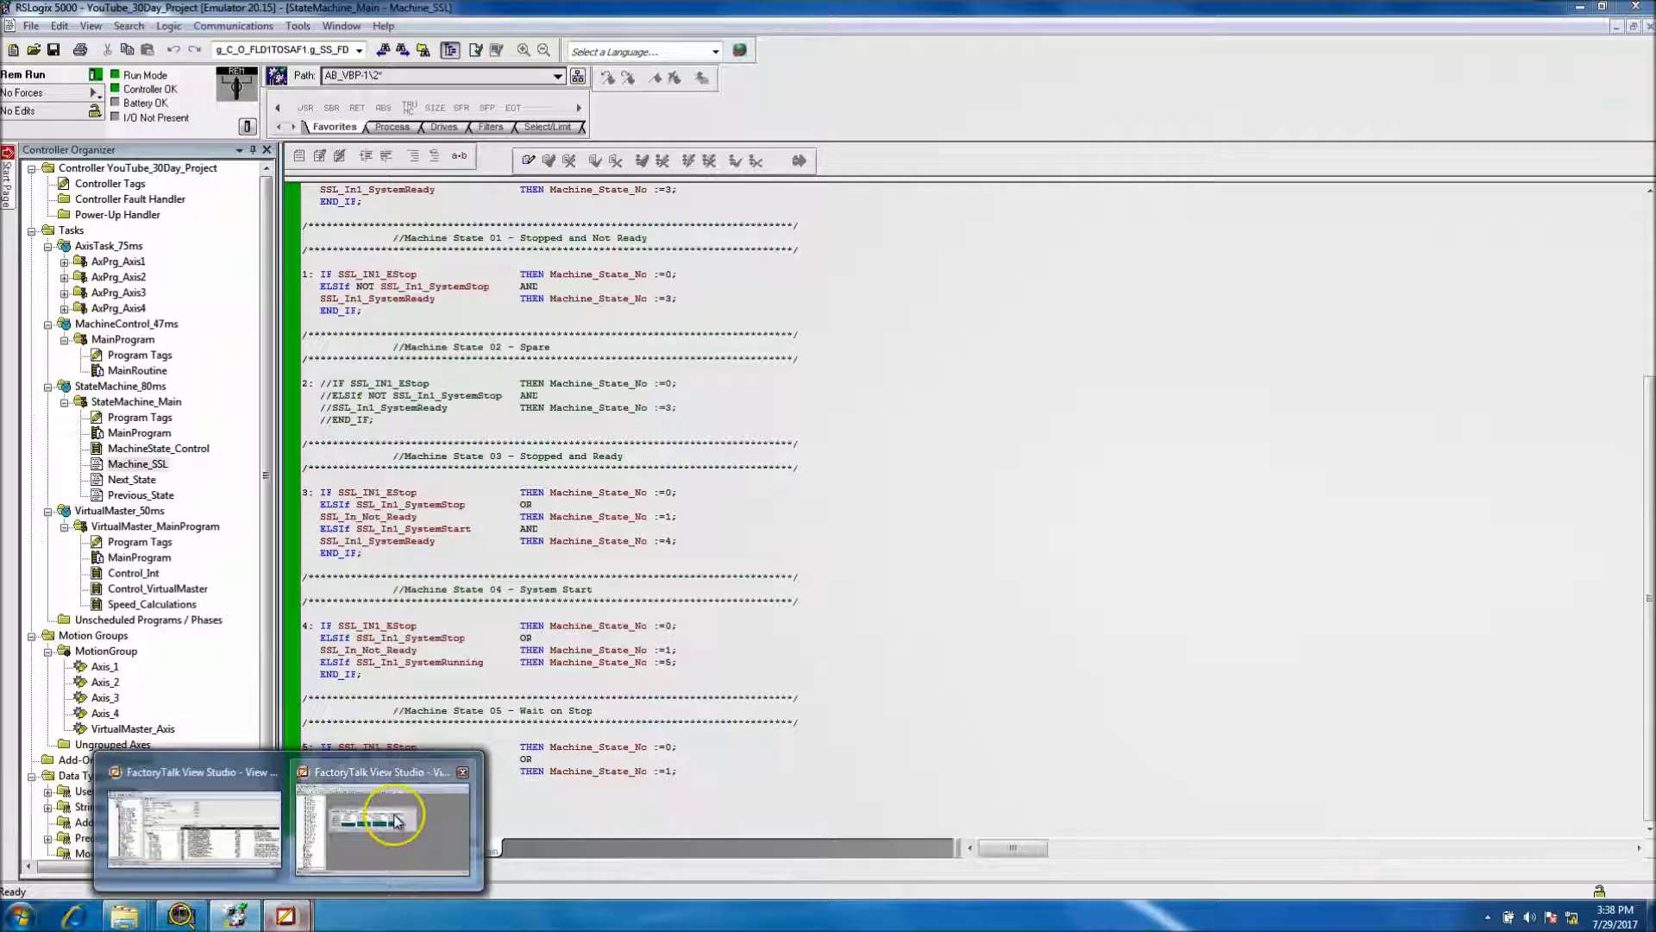
pyautogui.click(395, 820)
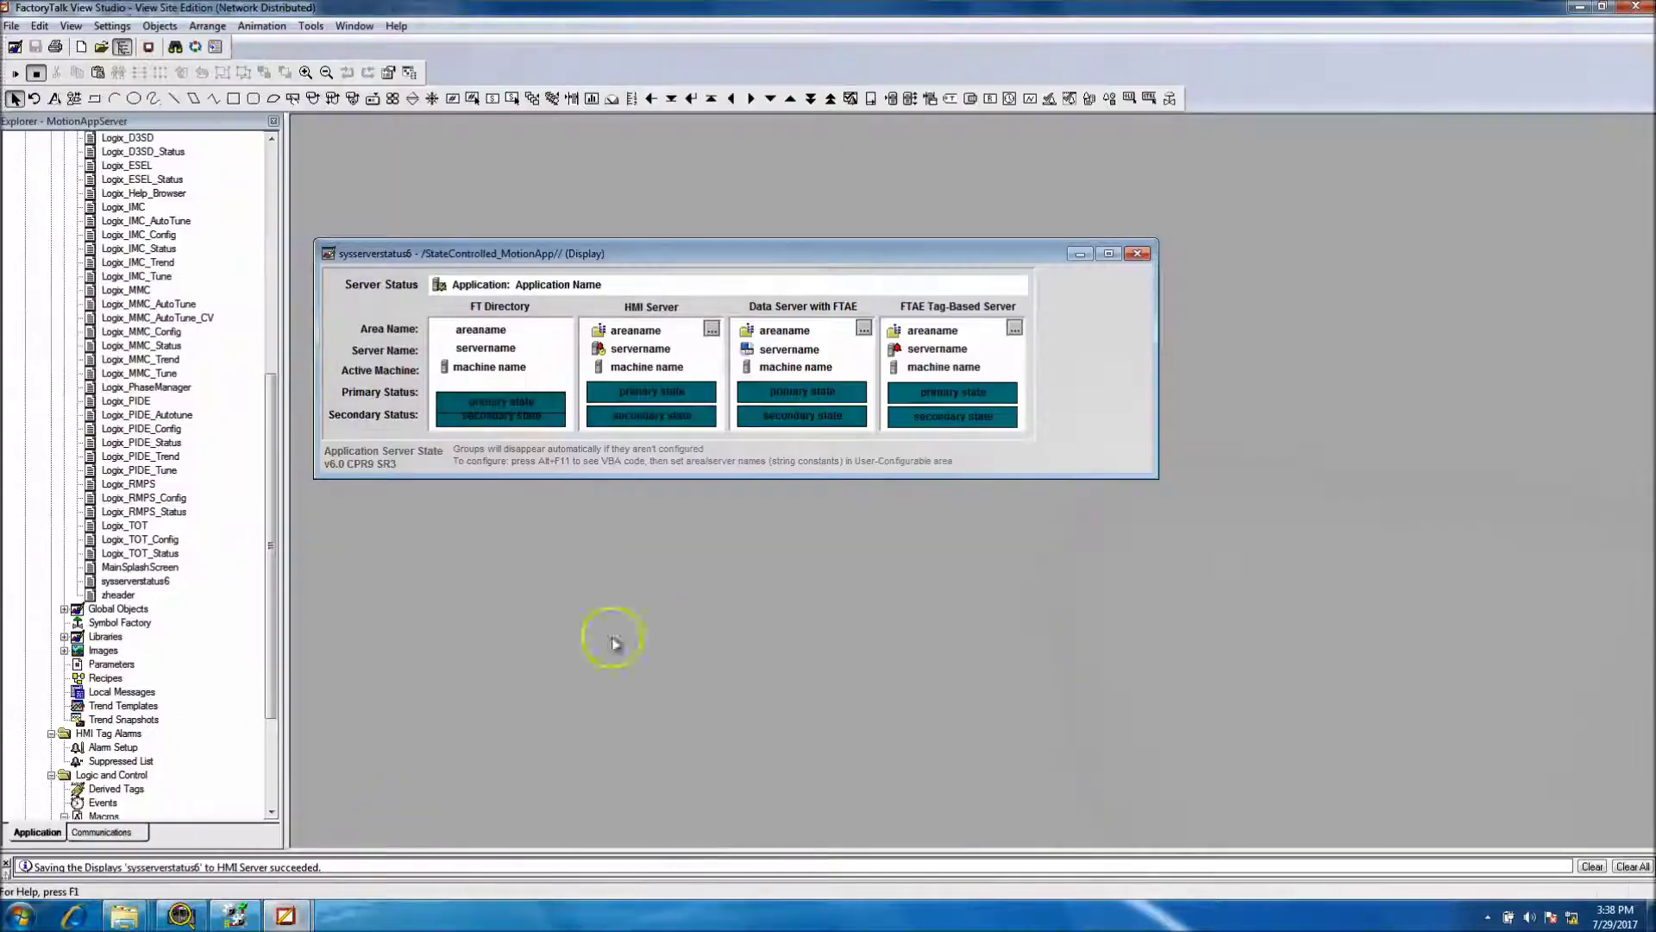
# Step: Locate the sysserverstatus6 and zheader displays in the application tree and close the open sysserverstatus6 display
pyautogui.click(138, 581)
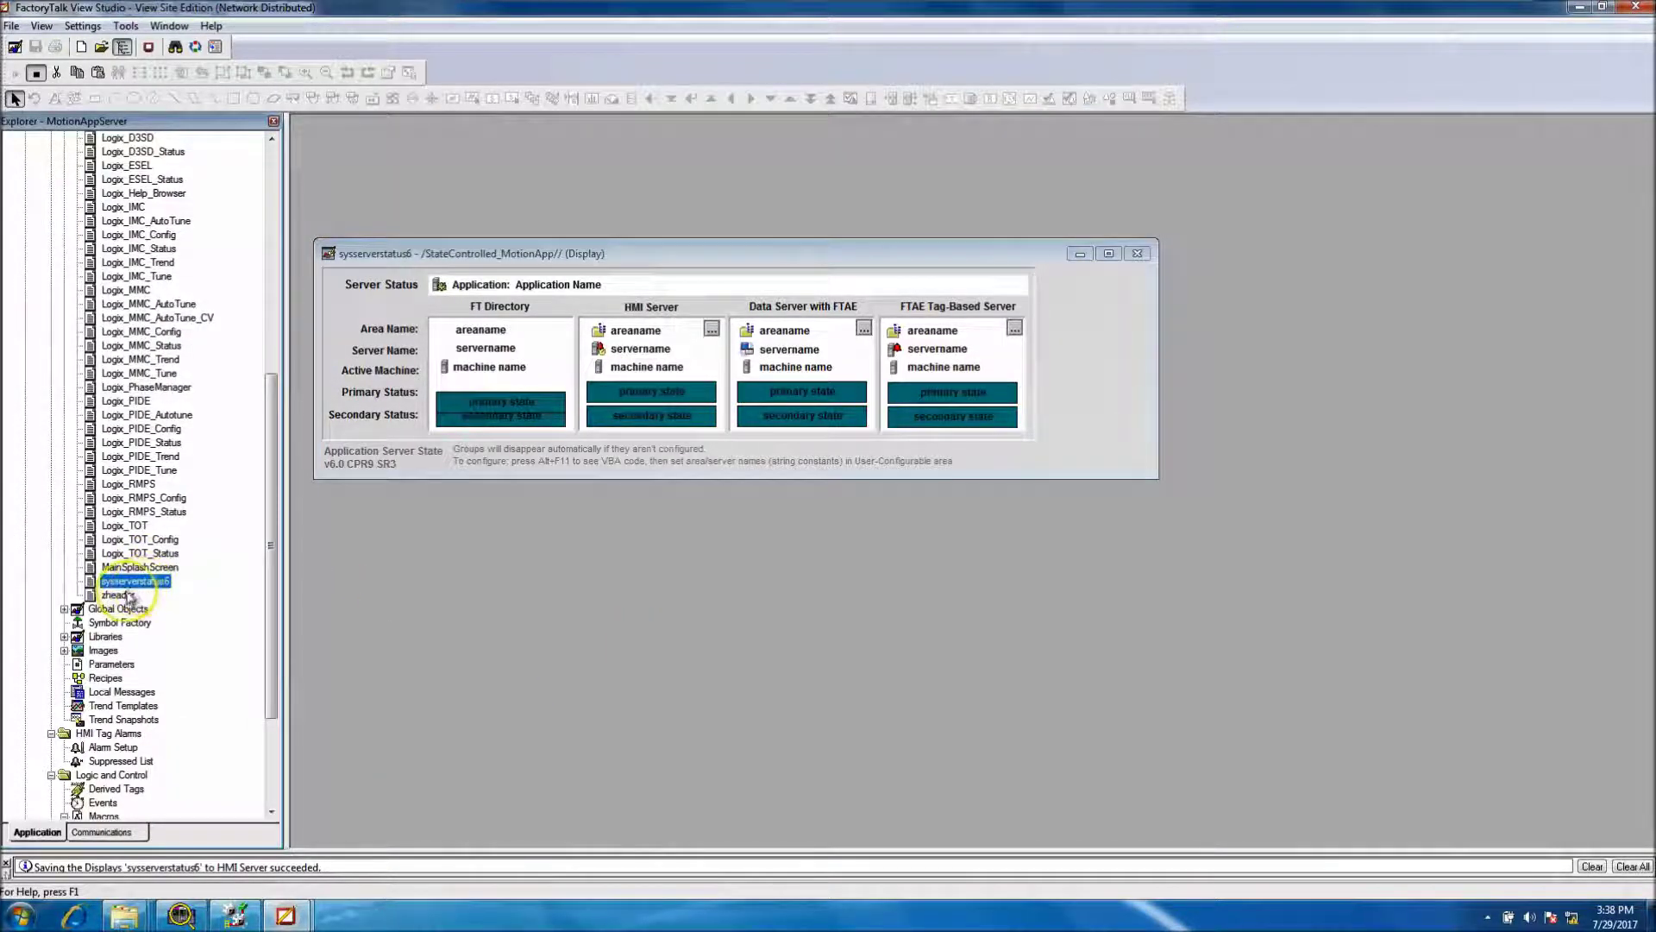
pyautogui.click(120, 596)
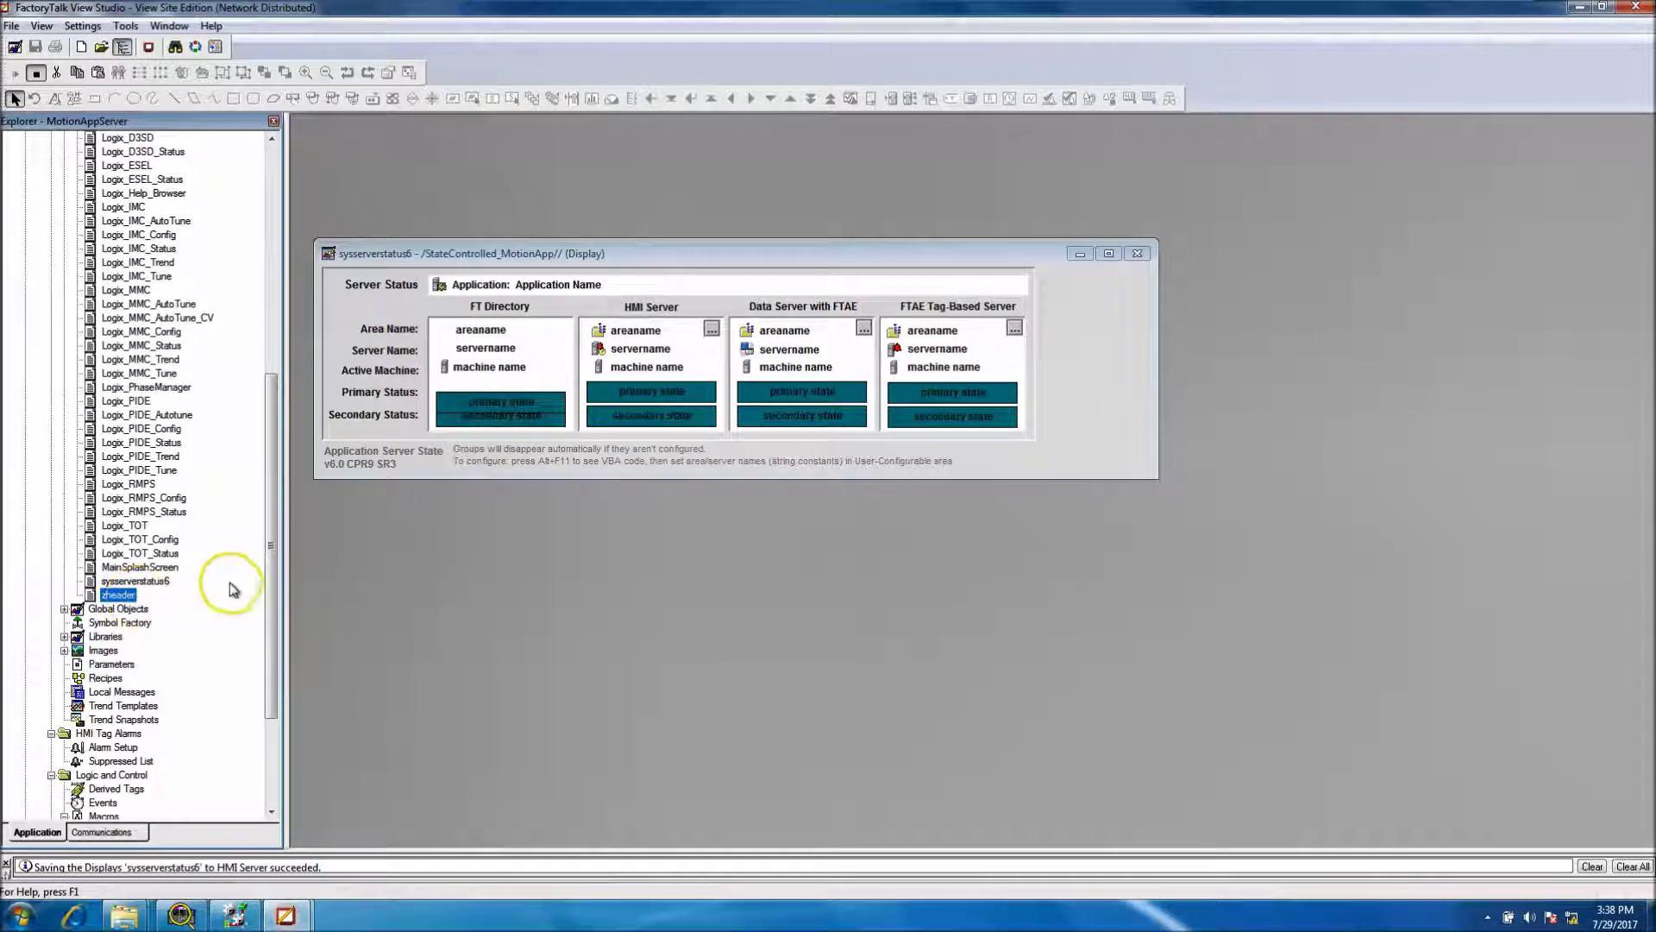
pyautogui.moveTo(270, 573)
pyautogui.mouseDown()
pyautogui.moveTo(248, 469)
pyautogui.moveTo(255, 382)
pyautogui.moveTo(269, 562)
pyautogui.mouseUp()
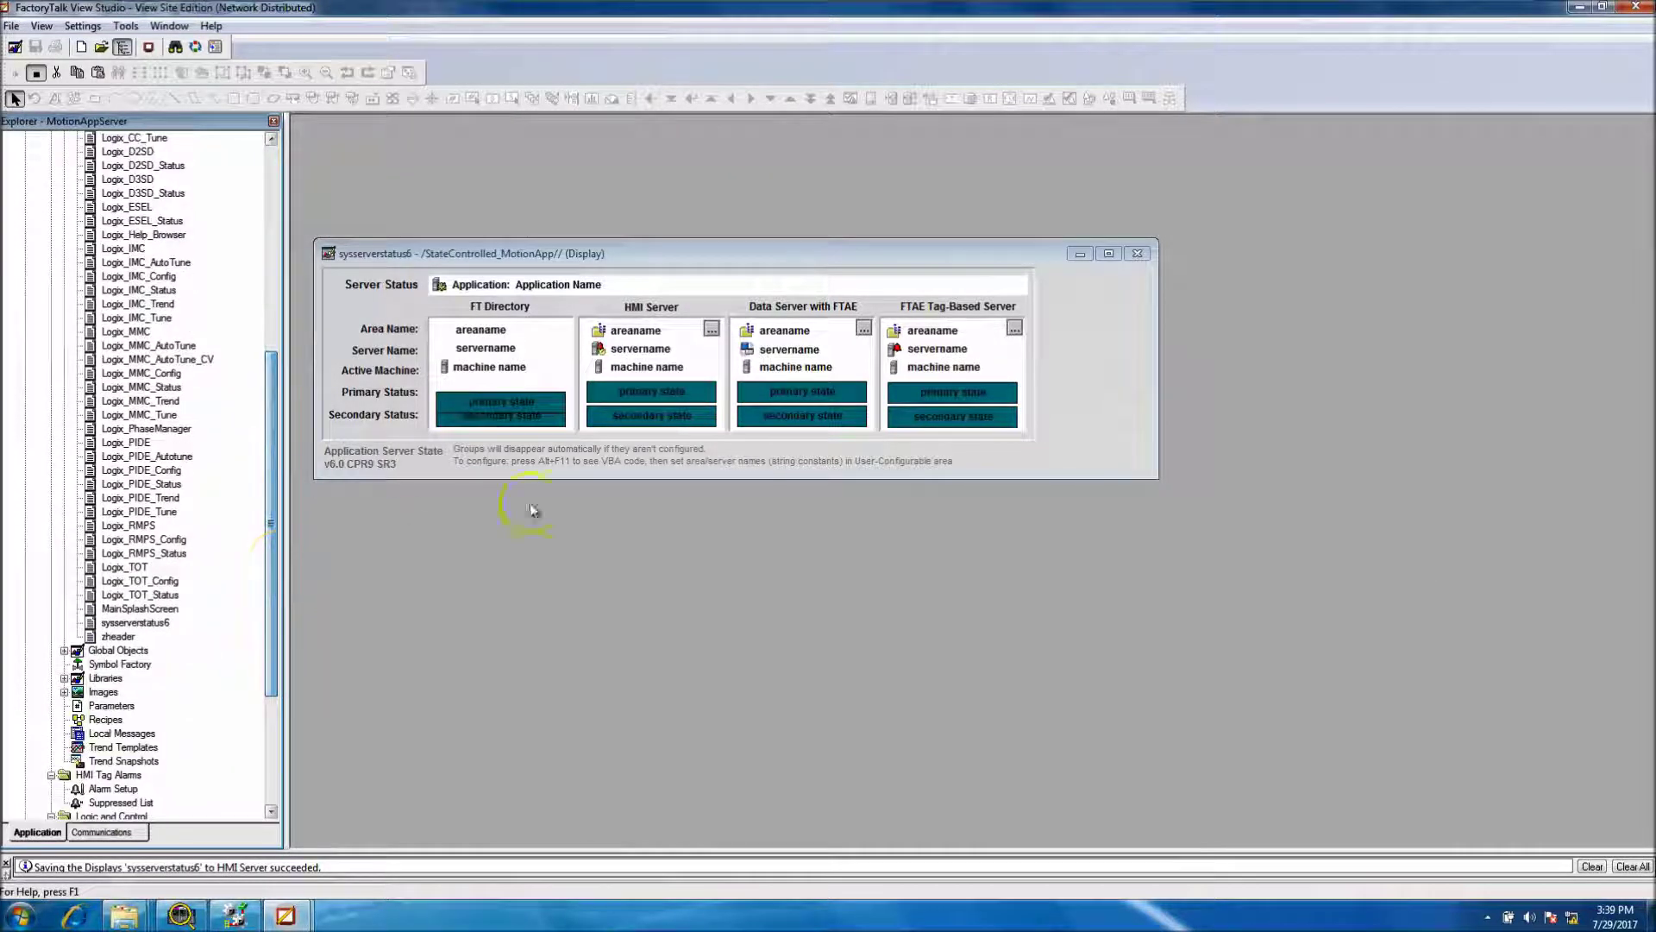
pyautogui.click(410, 536)
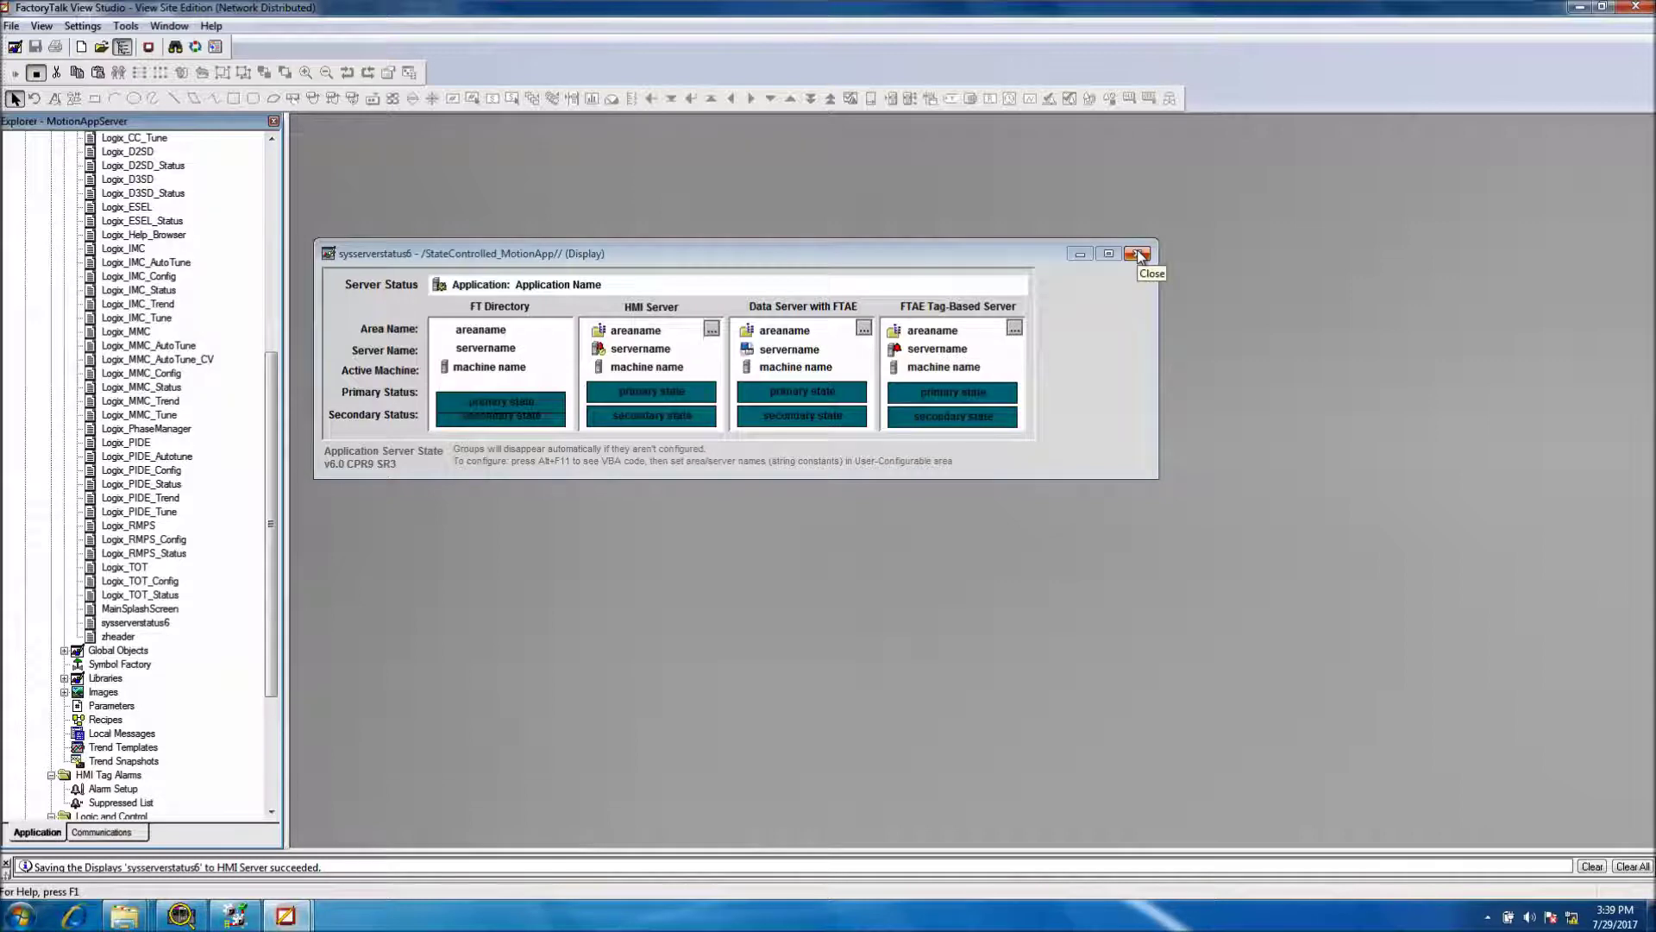
pyautogui.click(1139, 253)
pyautogui.click(606, 274)
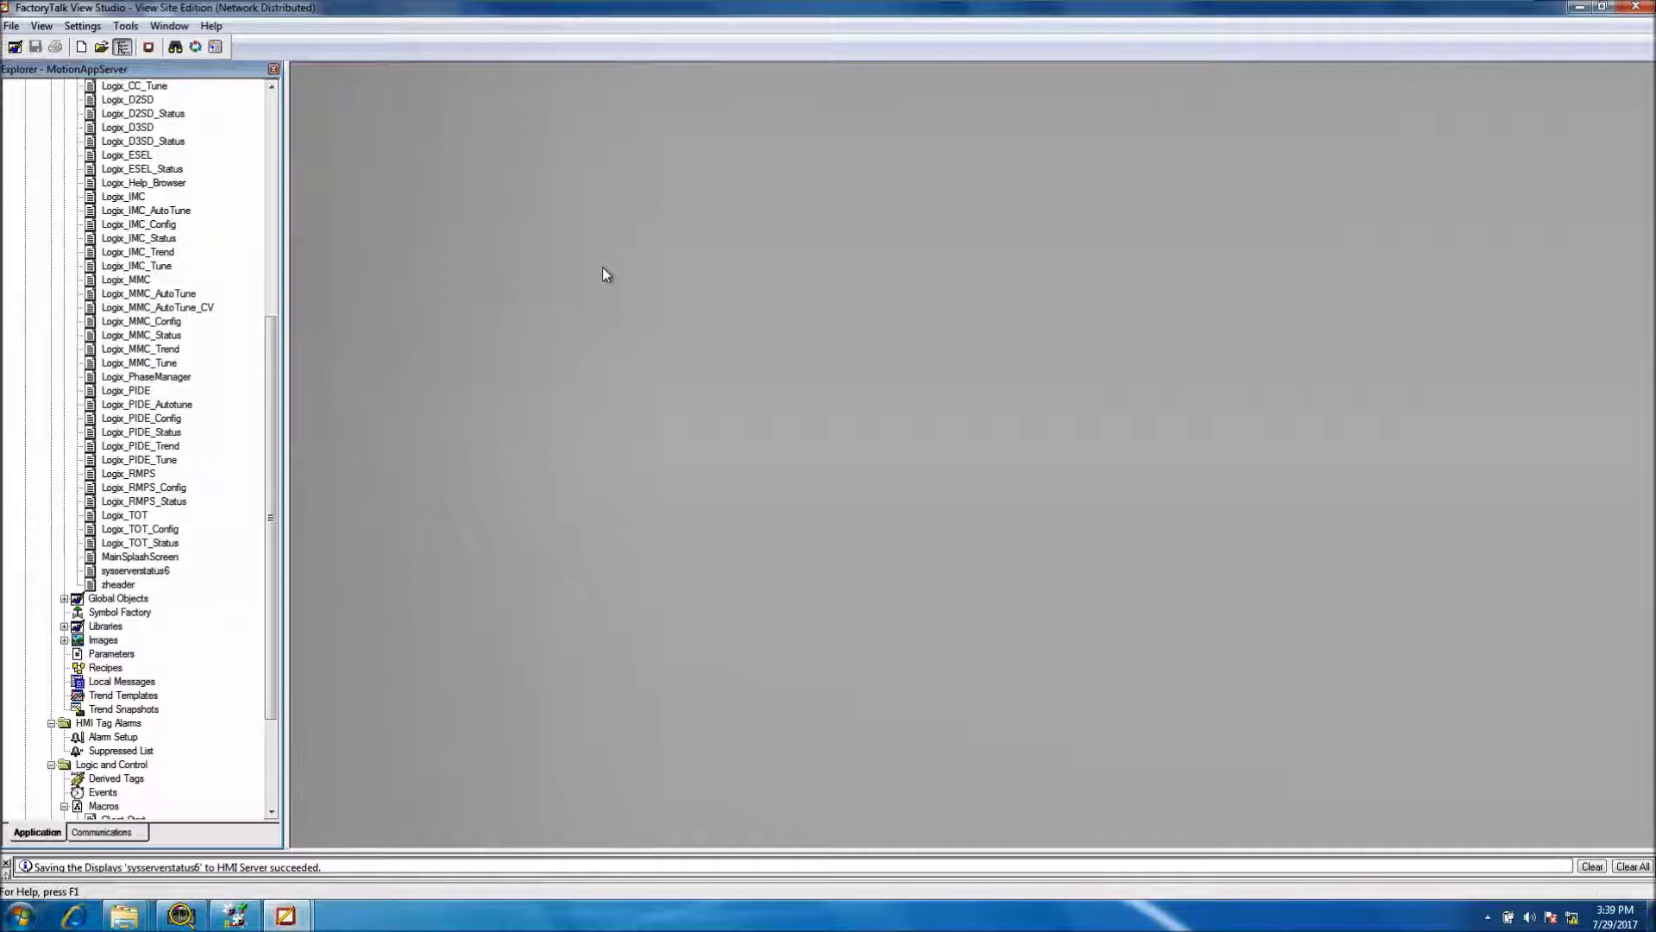
# Step: Open the Client Start macro, review its splash screen, header and operator login commands, and close it
pyautogui.click(269, 206)
pyautogui.moveTo(276, 345); pyautogui.dragTo(276, 443)
pyautogui.doubleClick(129, 668)
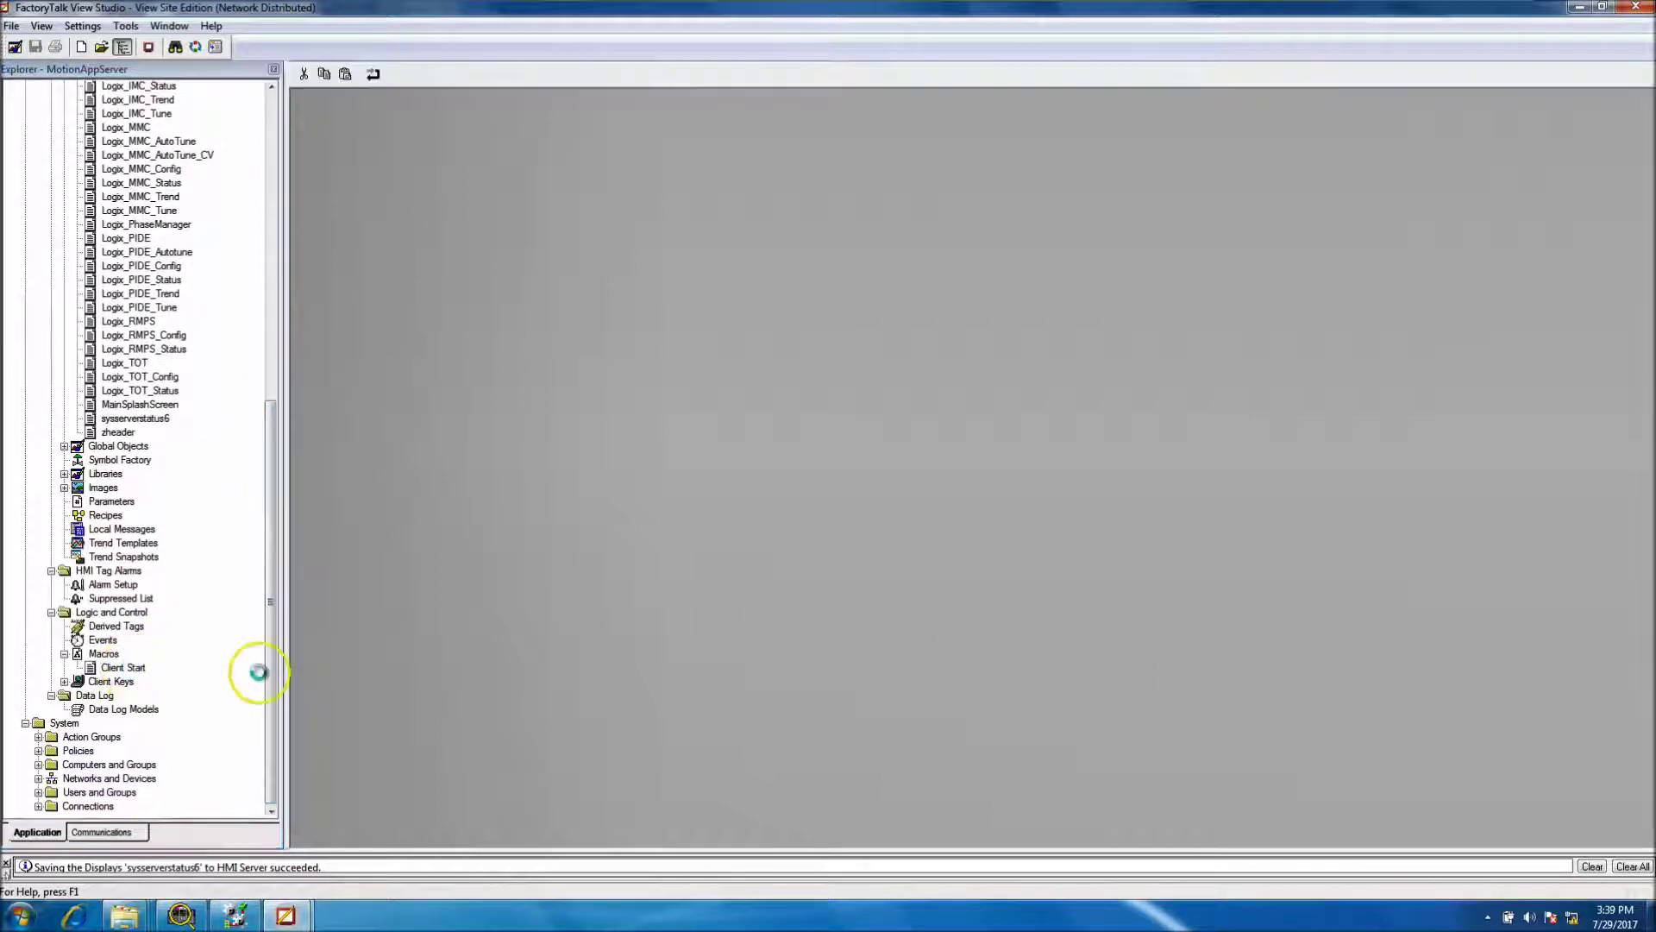
pyautogui.moveTo(479, 455); pyautogui.dragTo(304, 298)
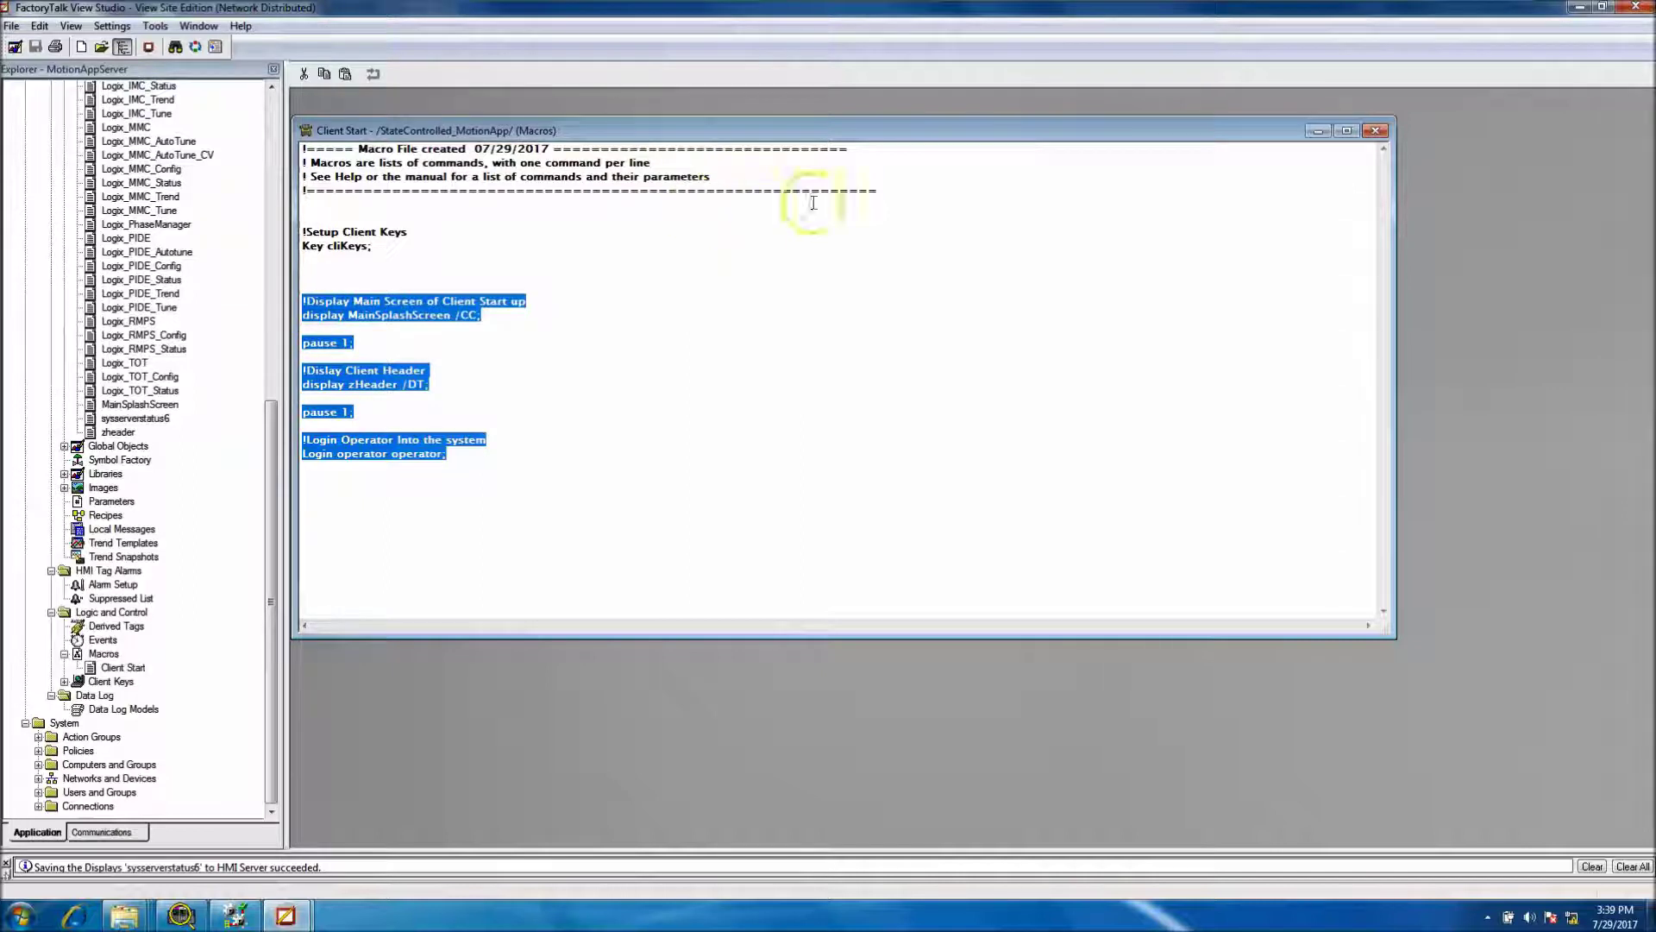
pyautogui.click(1373, 132)
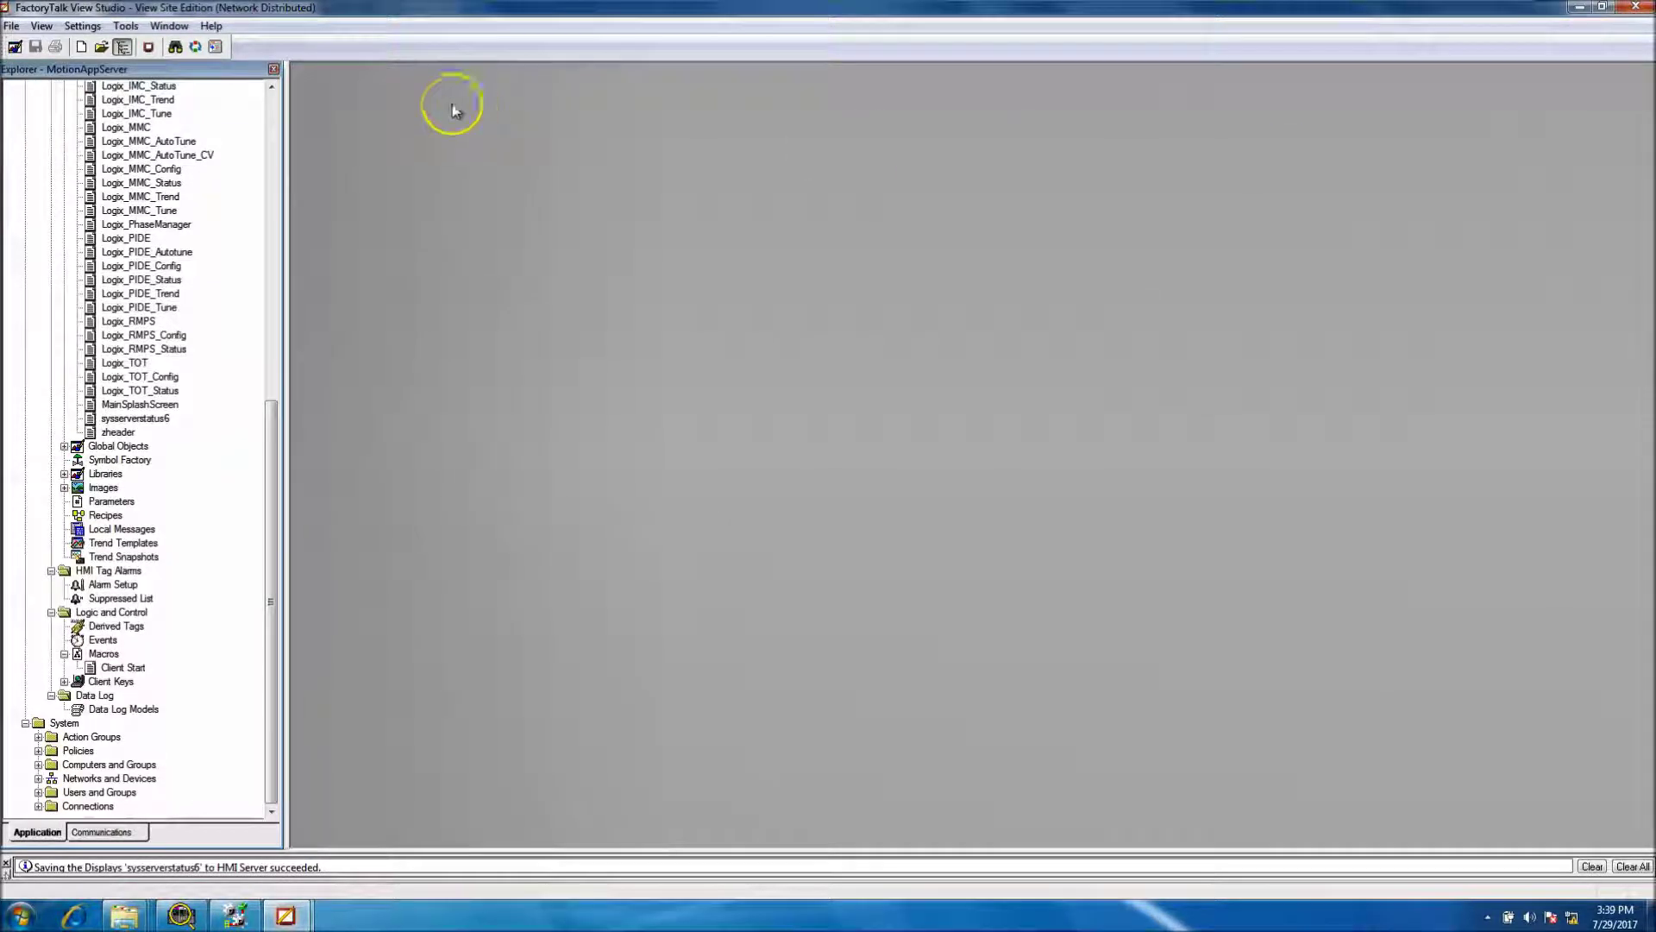
# Step: Launch the FactoryTalk View SE Client wizard and start a new client configuration file
pyautogui.click(151, 50)
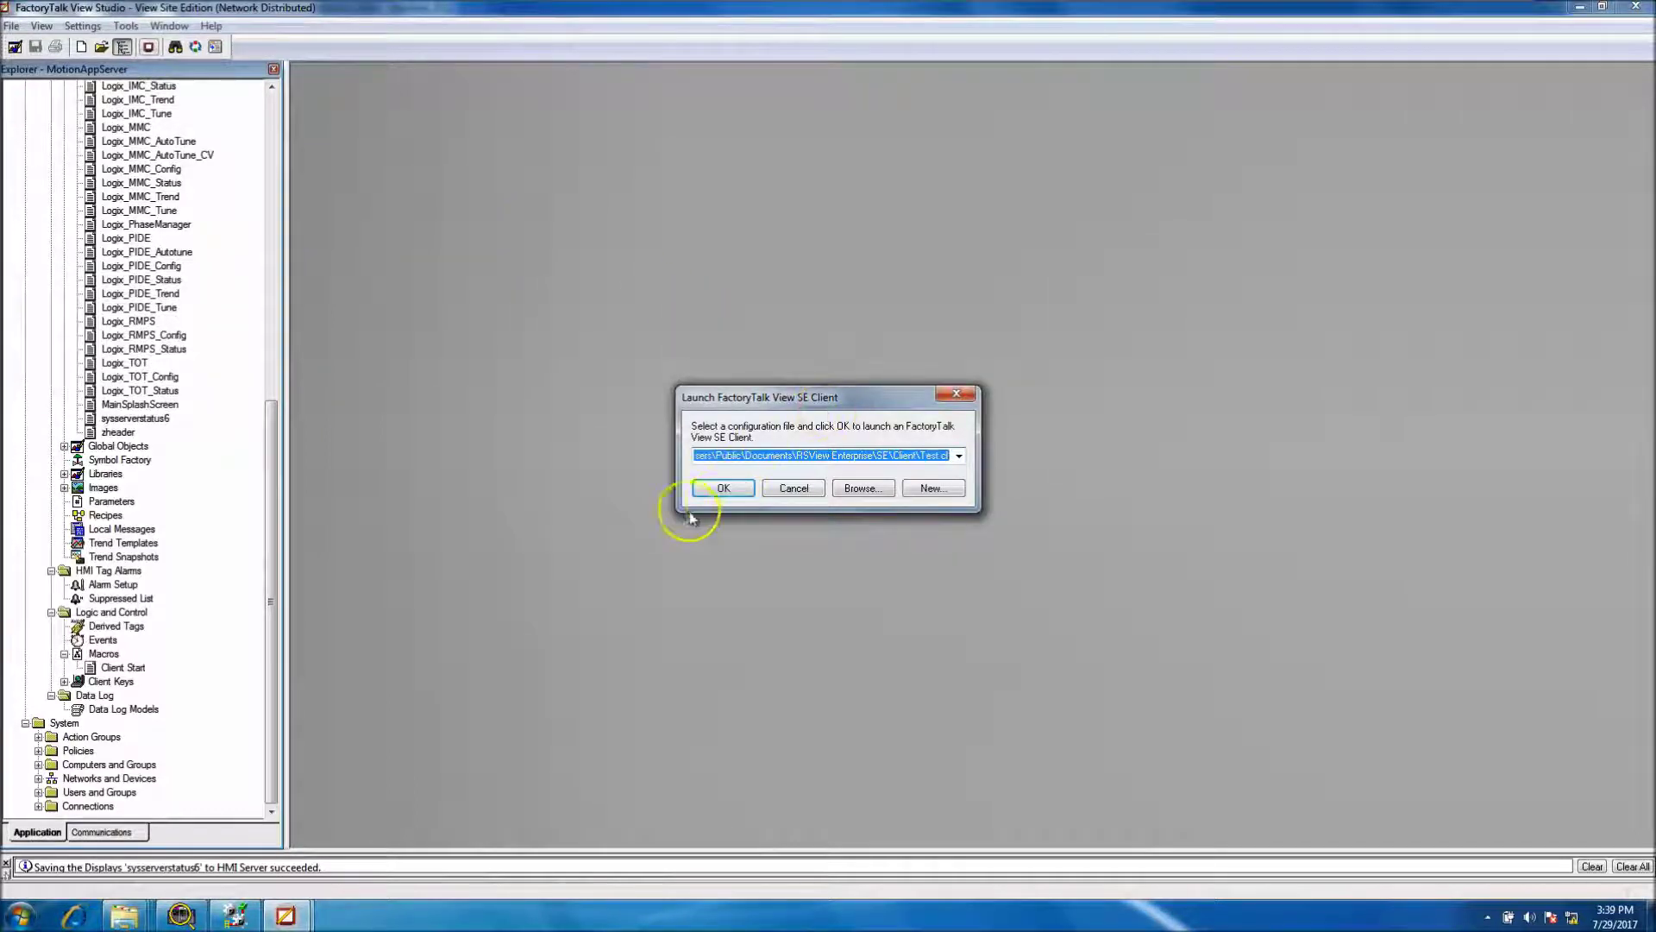
pyautogui.click(919, 490)
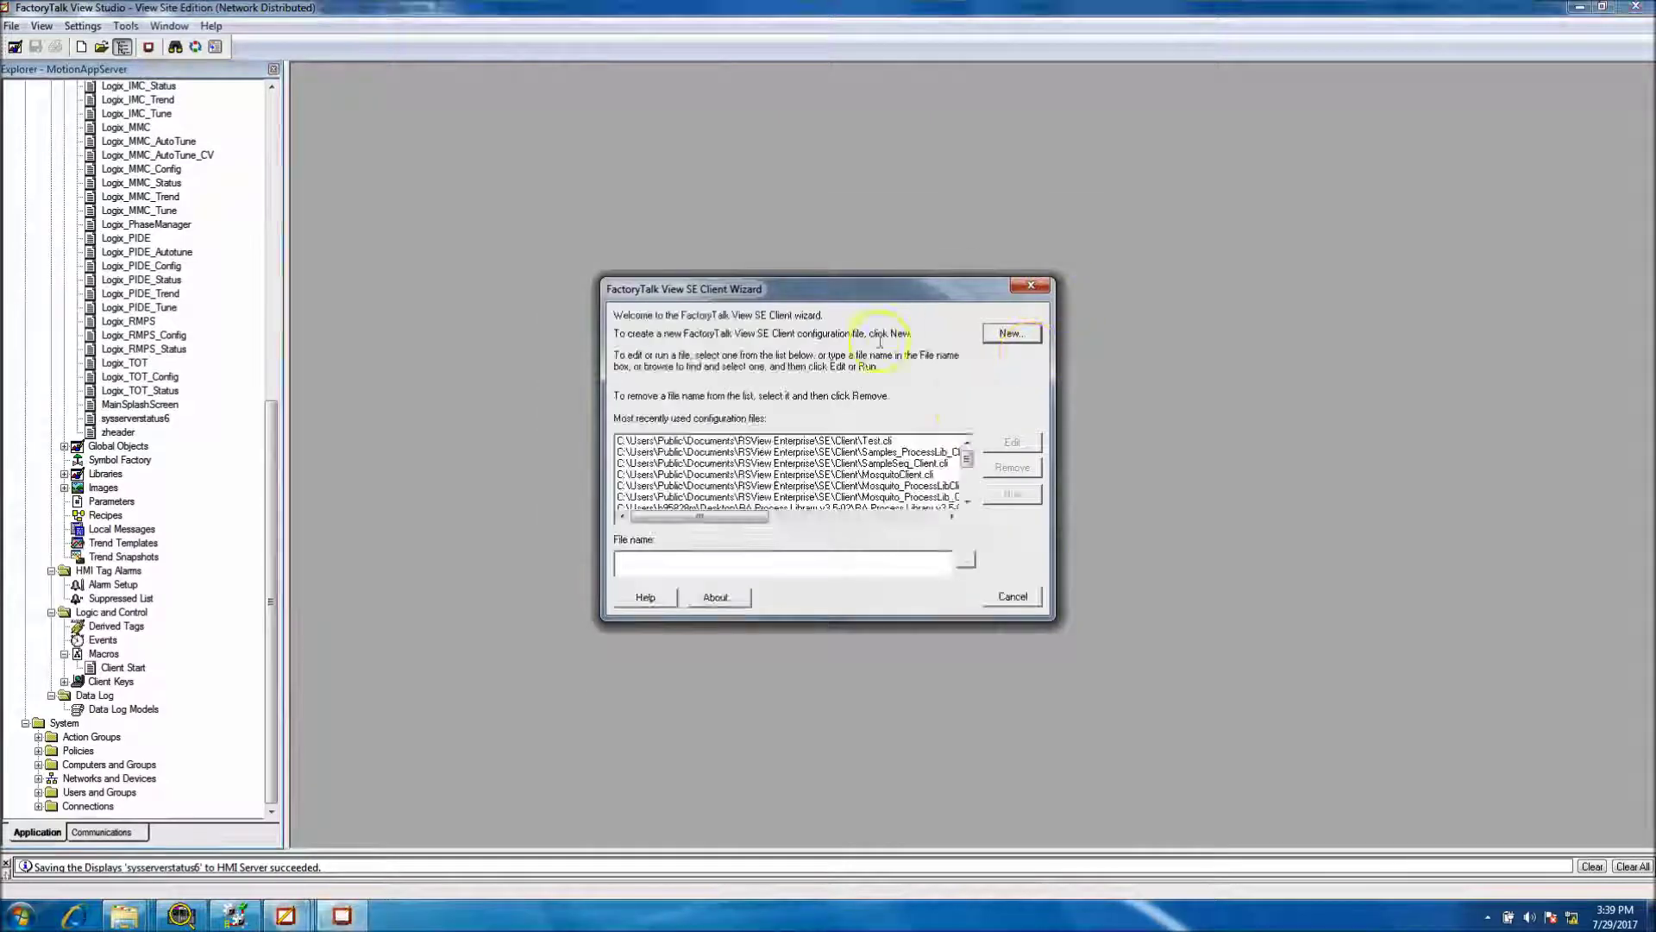
pyautogui.click(1007, 333)
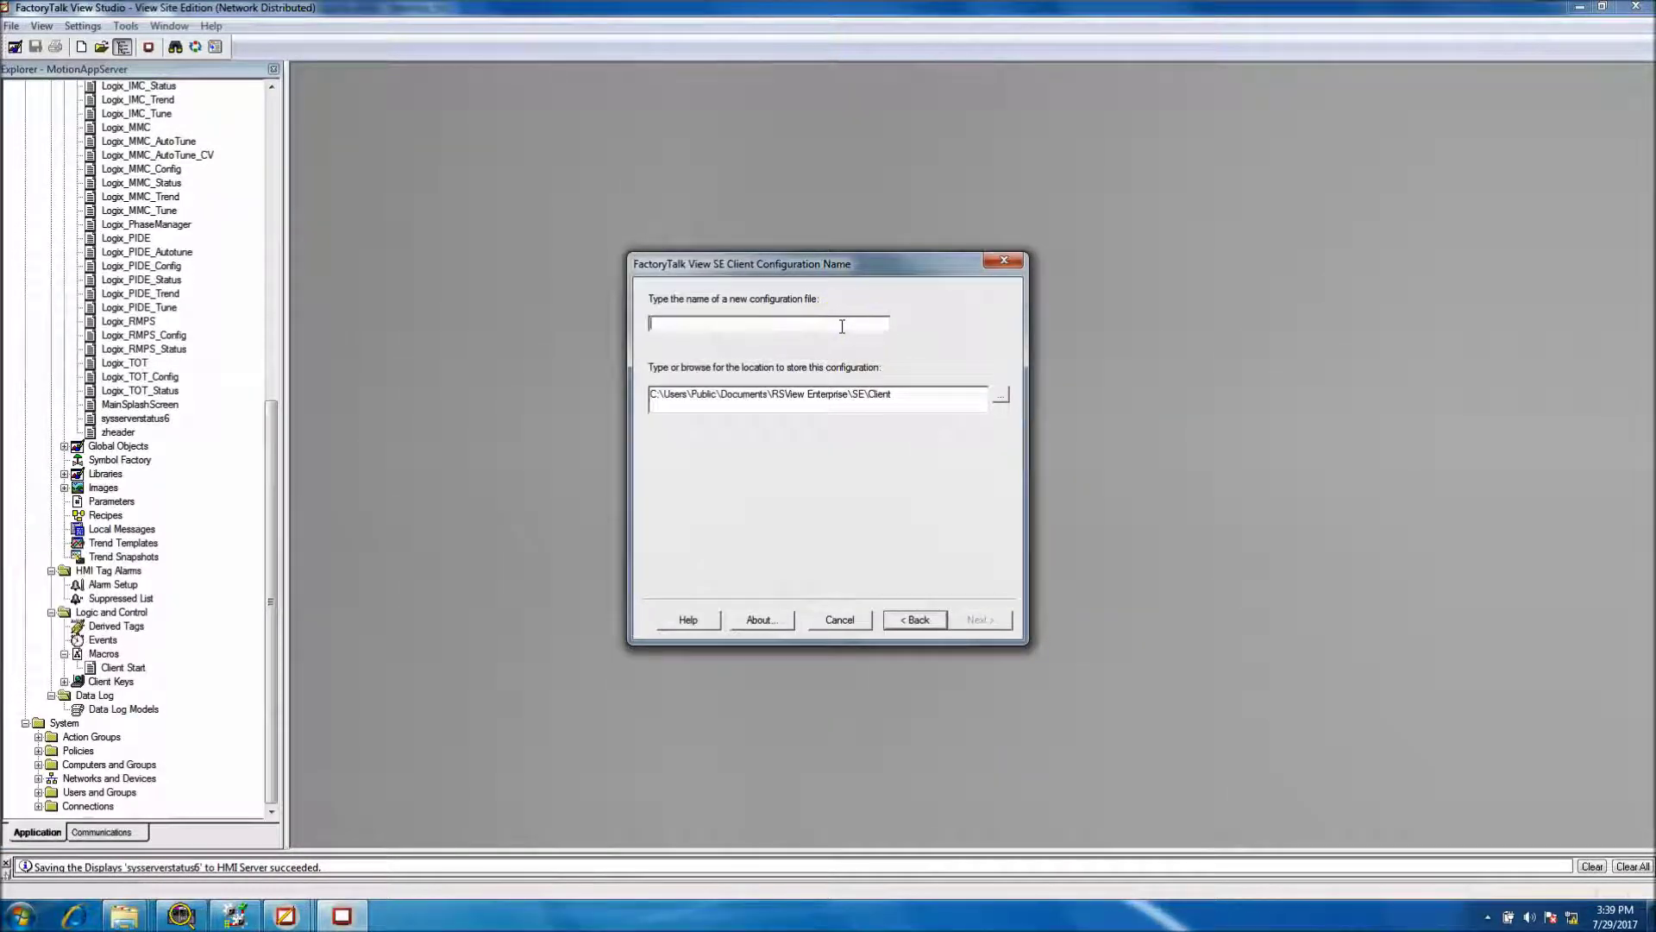
# Step: Name the configuration file "Servo Motion 30Day Project Client", keep the default SE\Client storage folder, and continue to the application type
pyautogui.write('Ser')
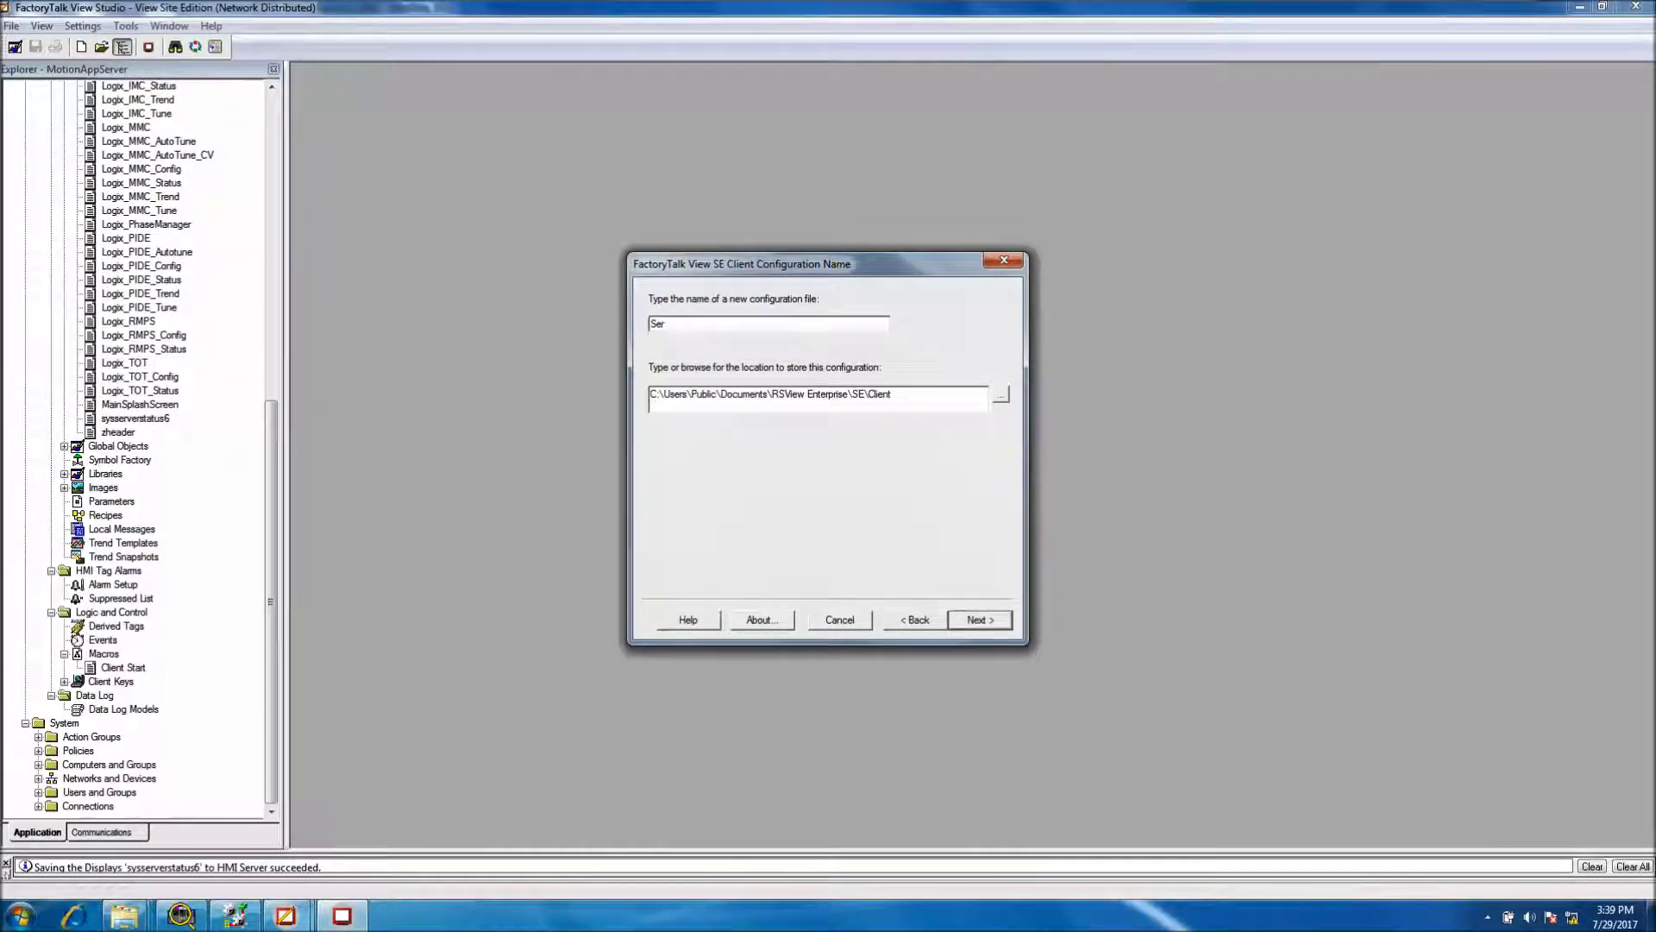
pyautogui.write('vo Motion 30')
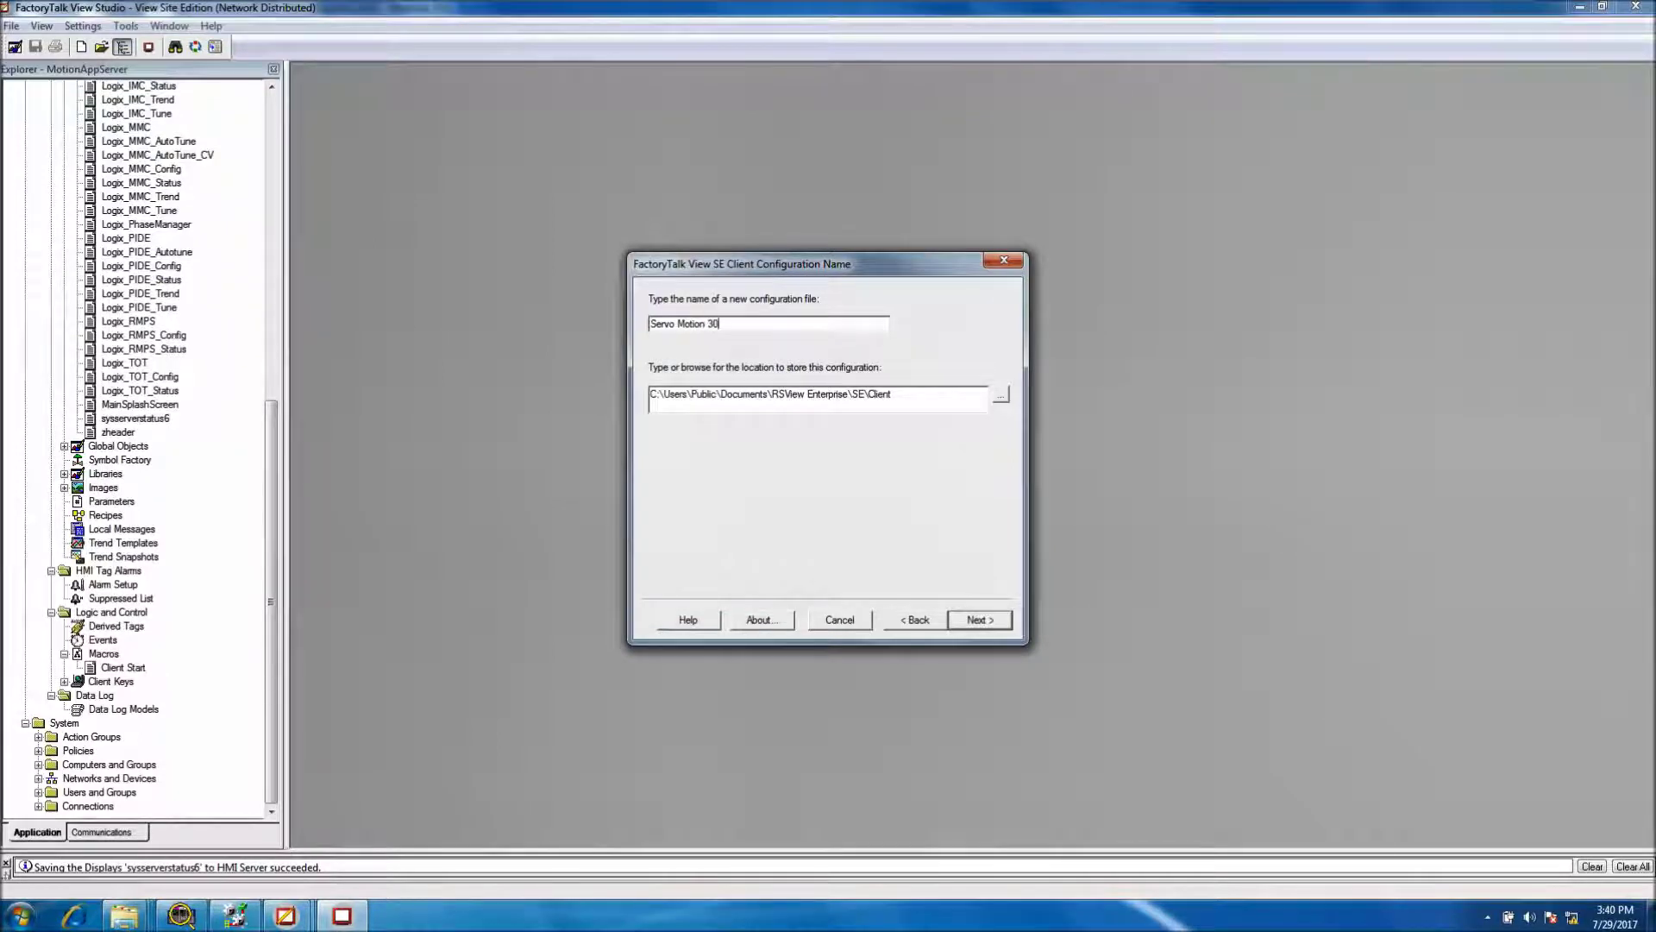
pyautogui.write('Day Project Clie')
pyautogui.write('nt')
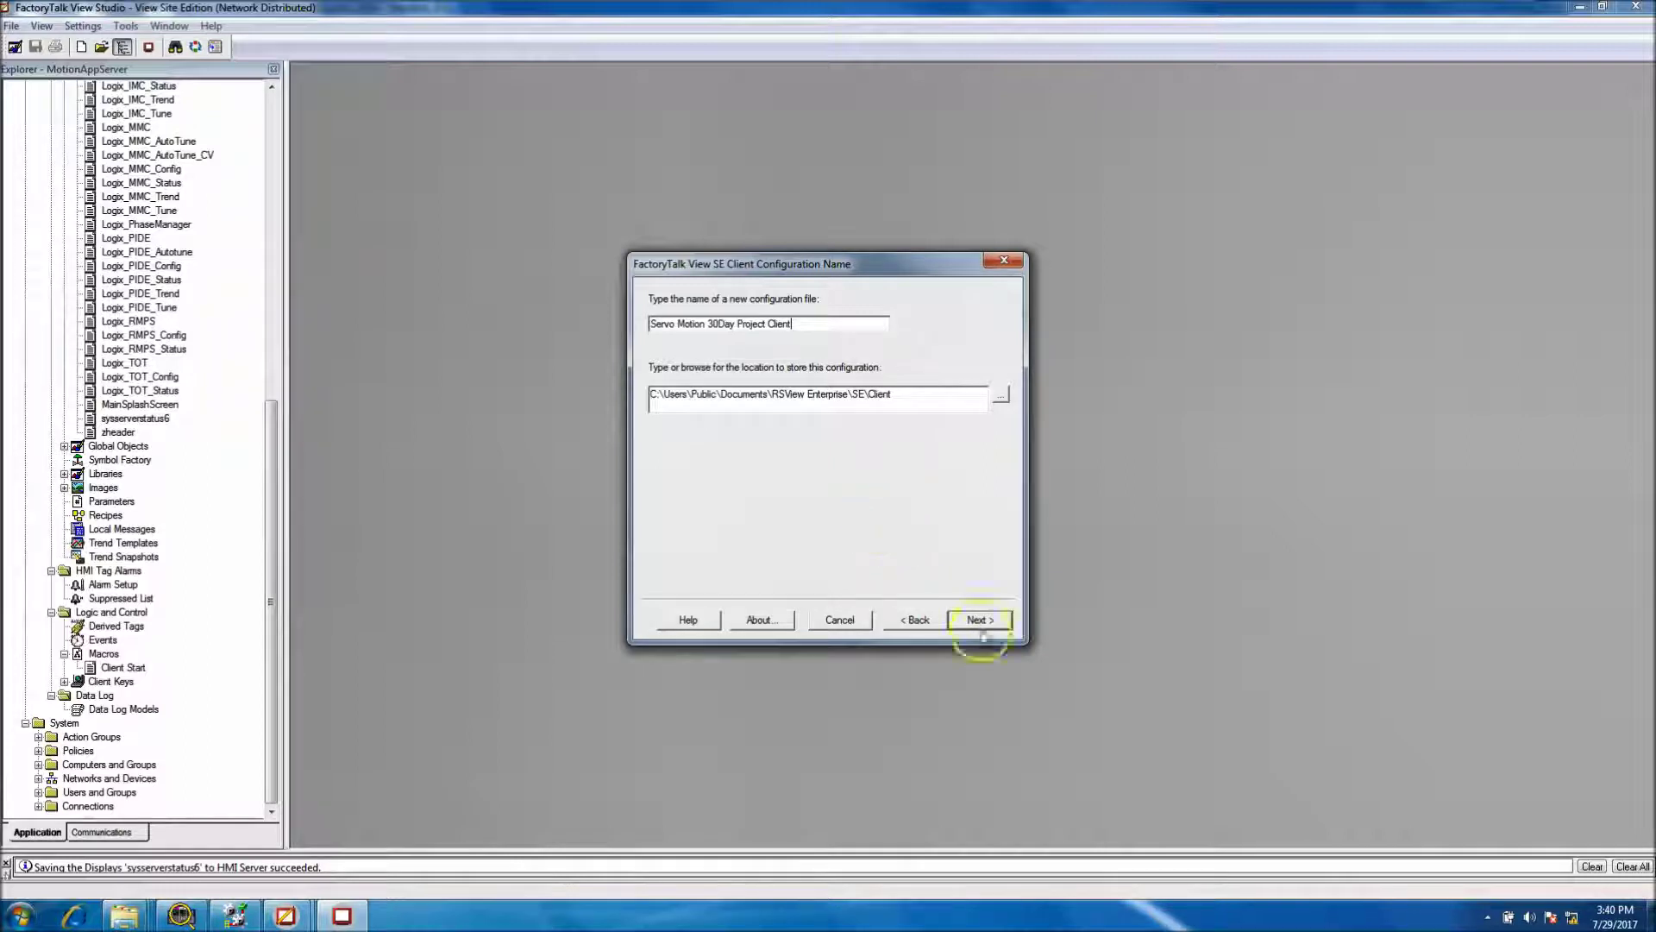
pyautogui.moveTo(819, 326); pyautogui.dragTo(627, 338)
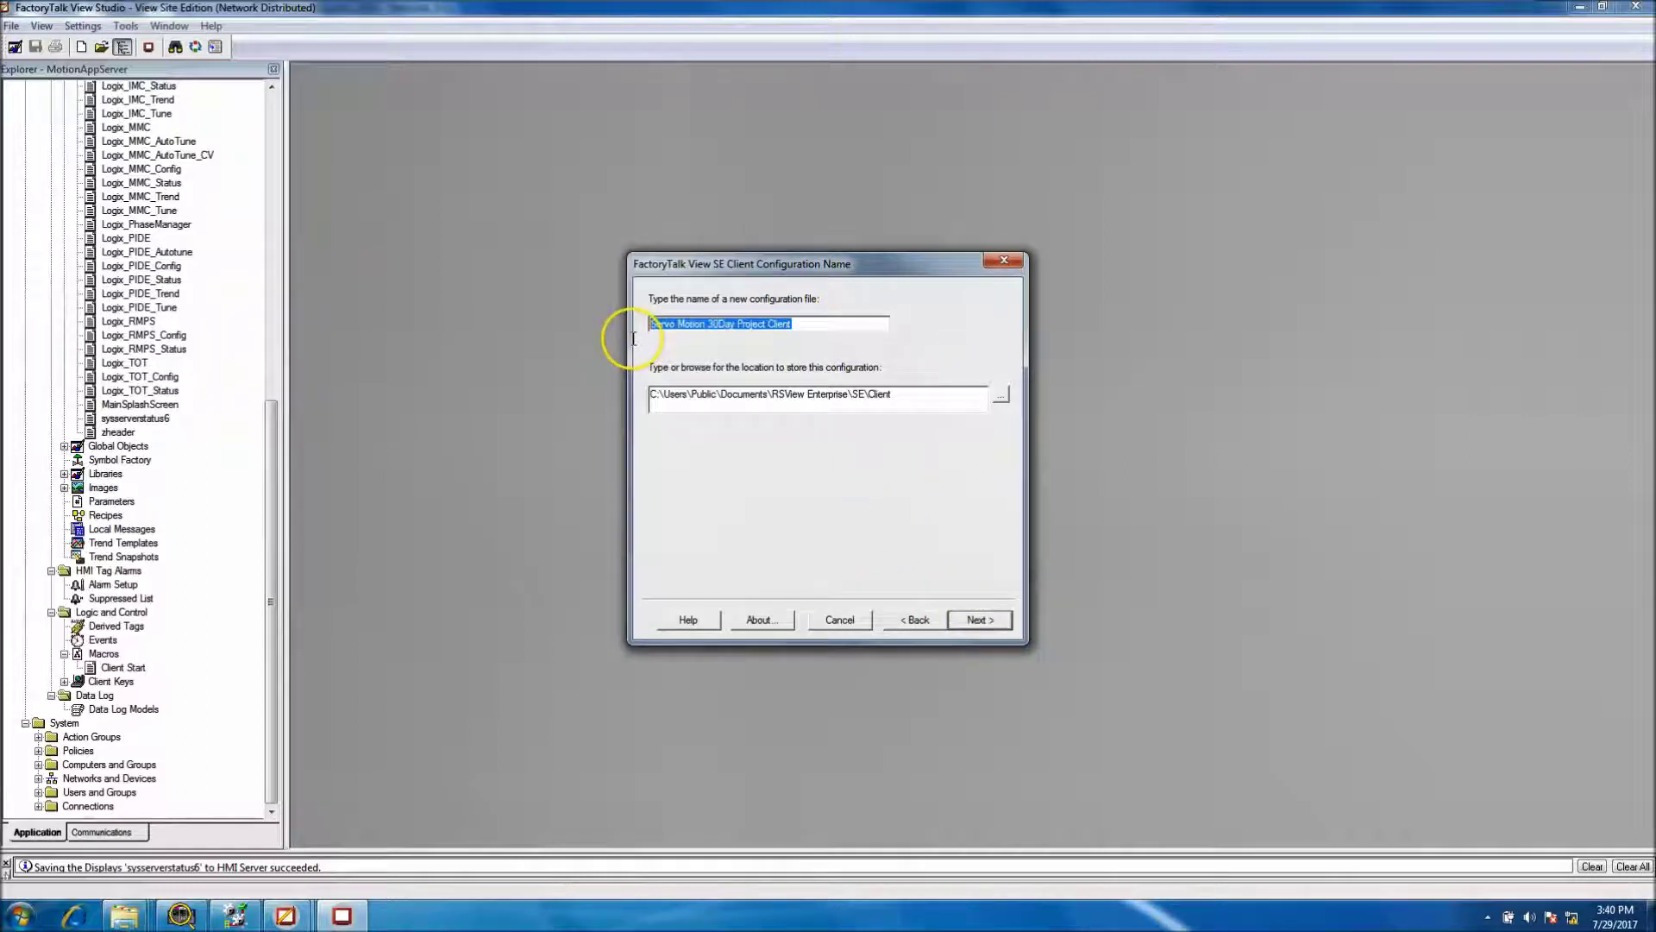
pyautogui.moveTo(895, 395); pyautogui.dragTo(652, 413)
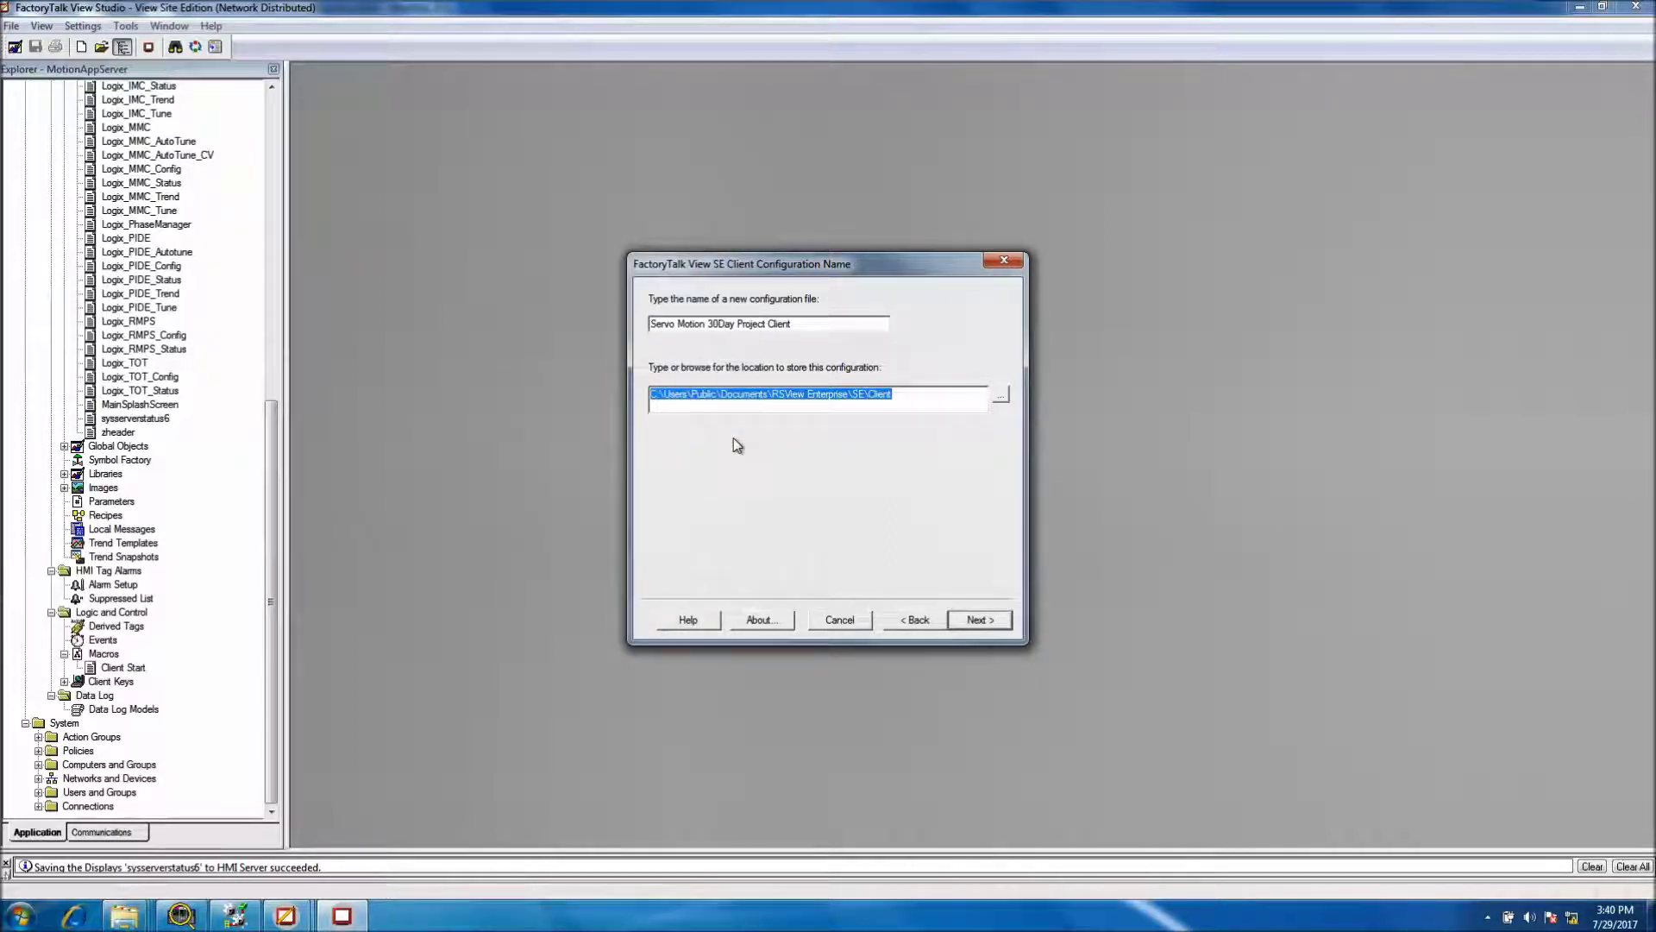
pyautogui.click(913, 399)
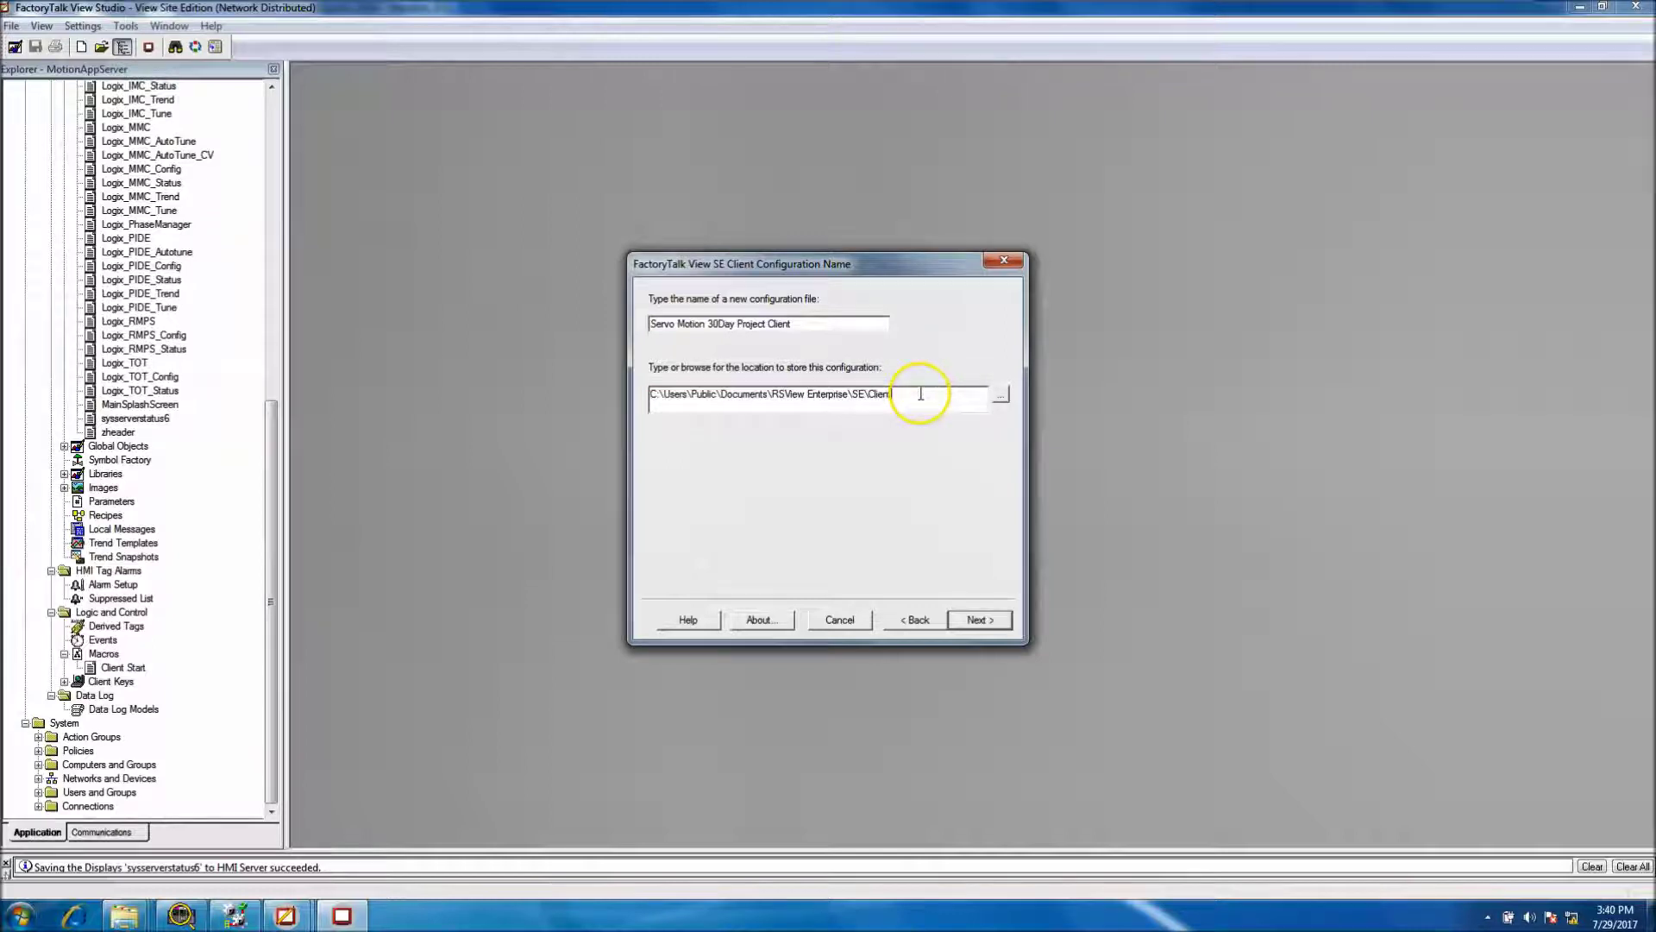
pyautogui.click(982, 621)
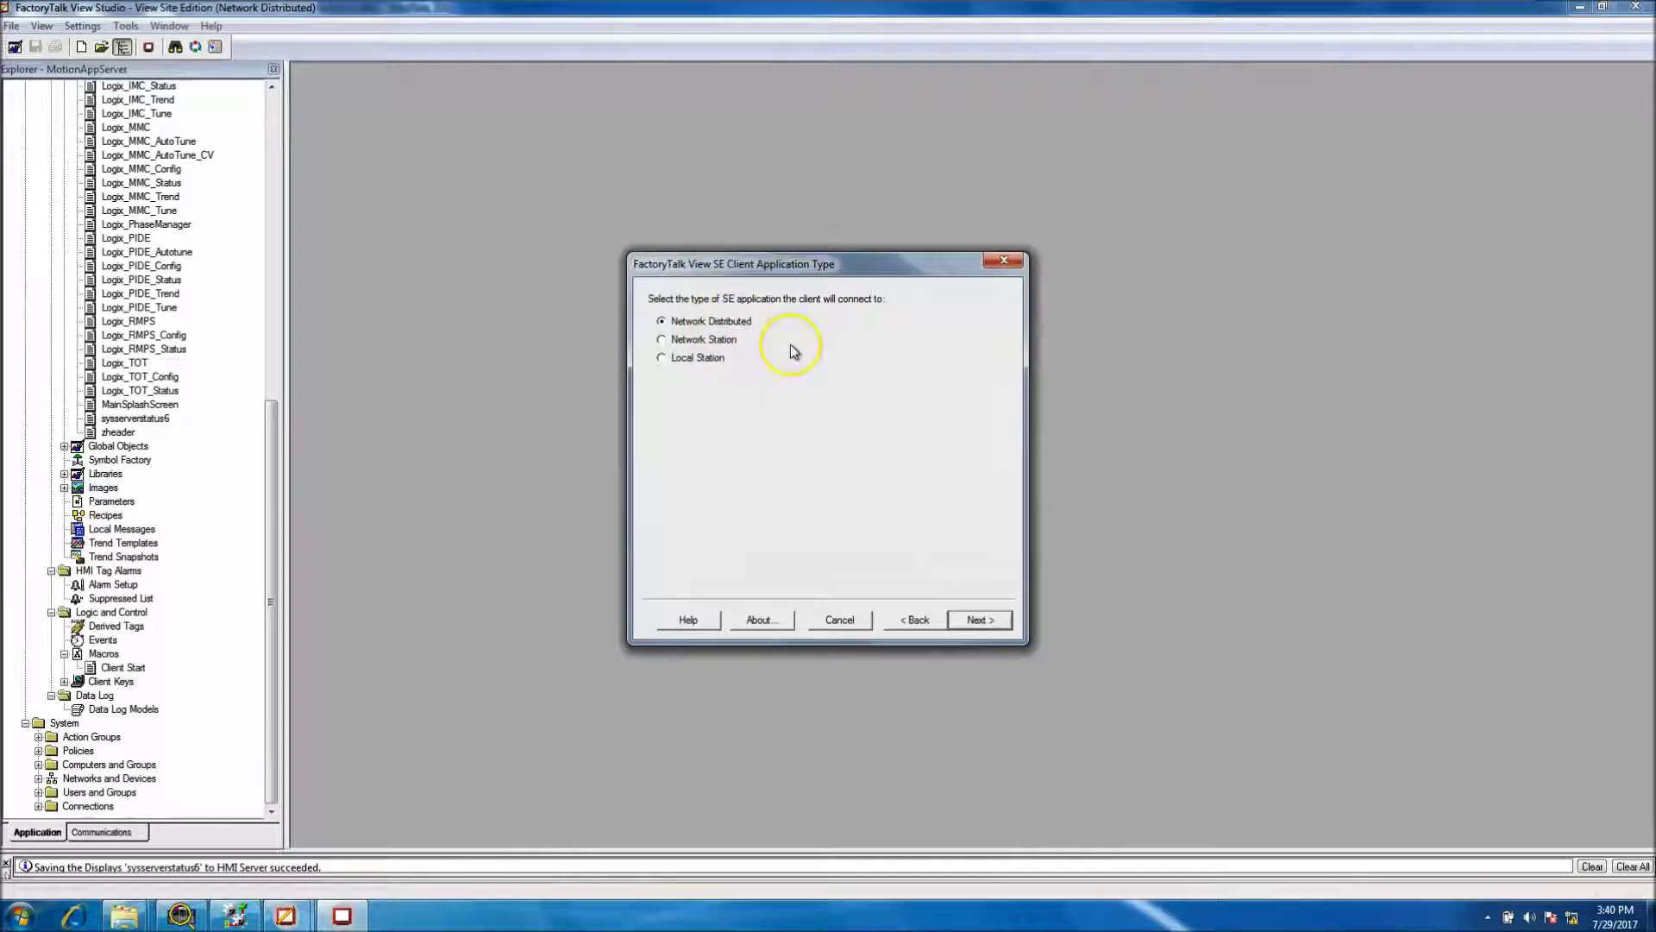
# Step: Accept the Network Distributed application type and choose StateControlled_MotionApp as the application to connect to
pyautogui.click(966, 618)
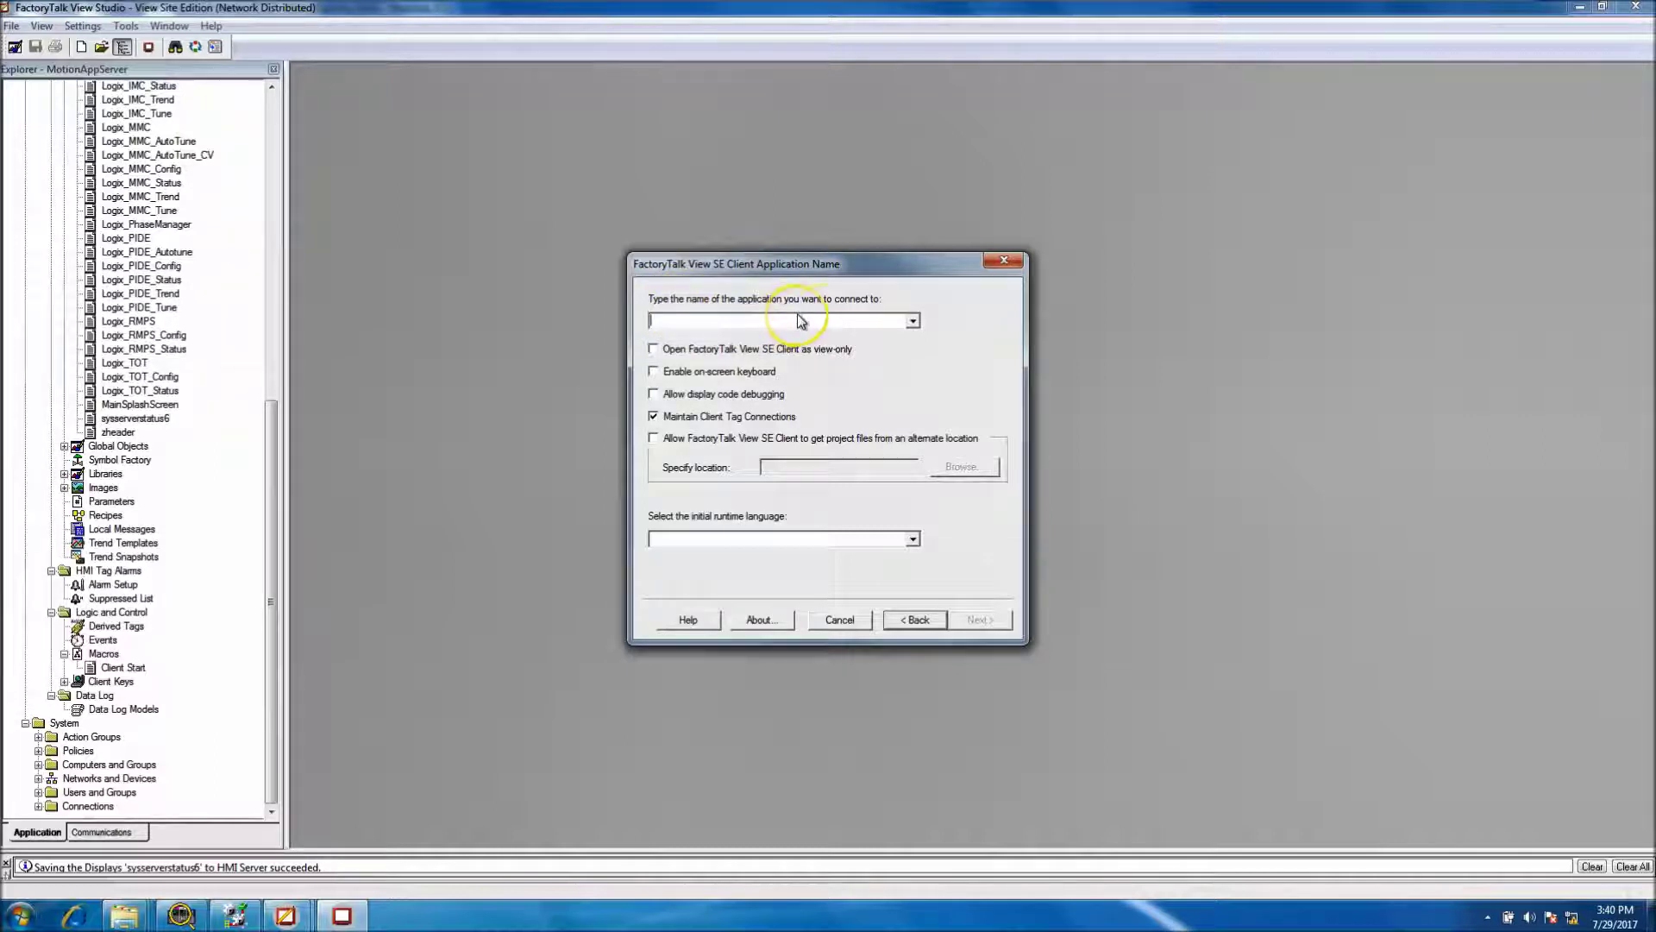
pyautogui.click(825, 320)
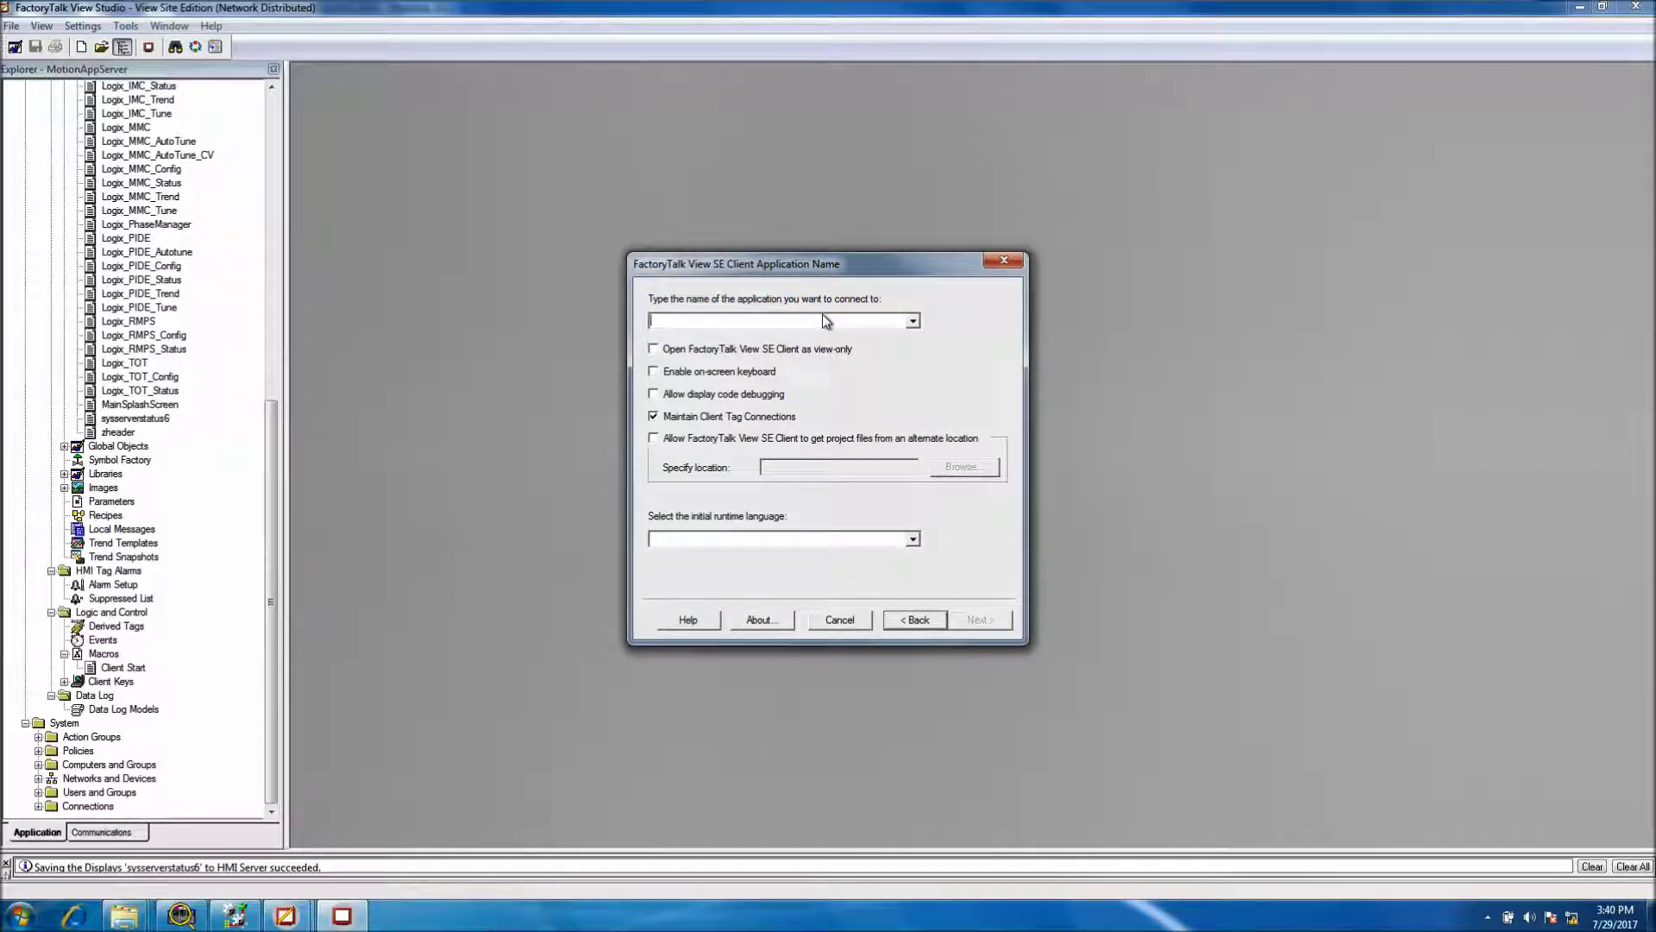
pyautogui.click(912, 320)
pyautogui.click(914, 371)
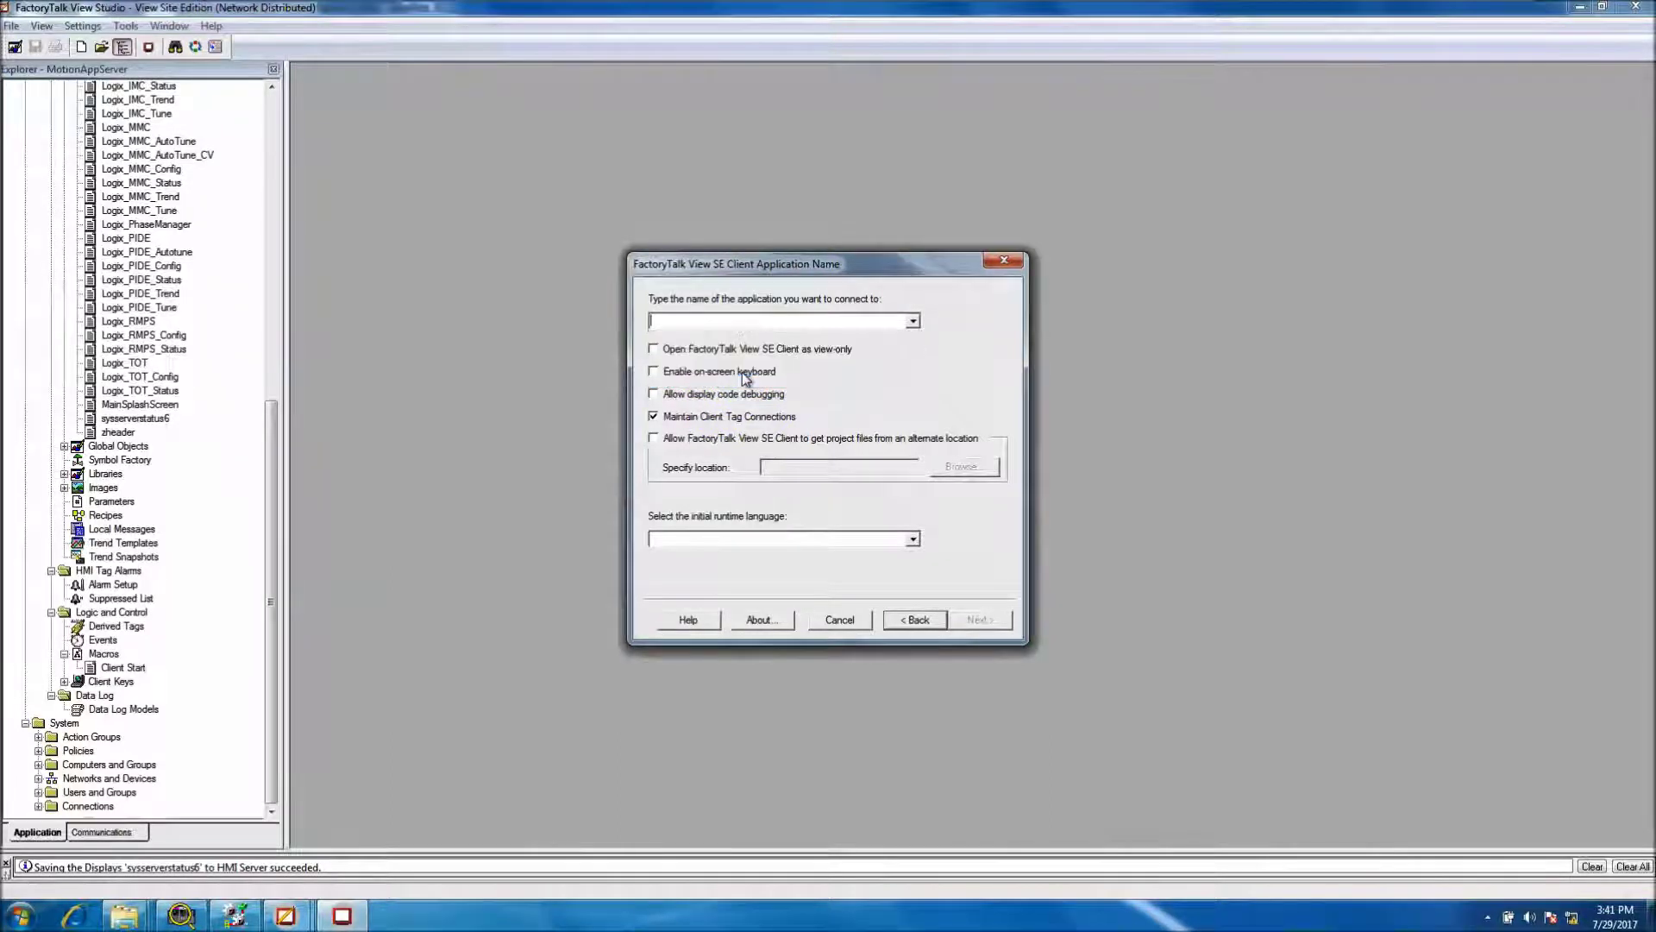
pyautogui.click(743, 371)
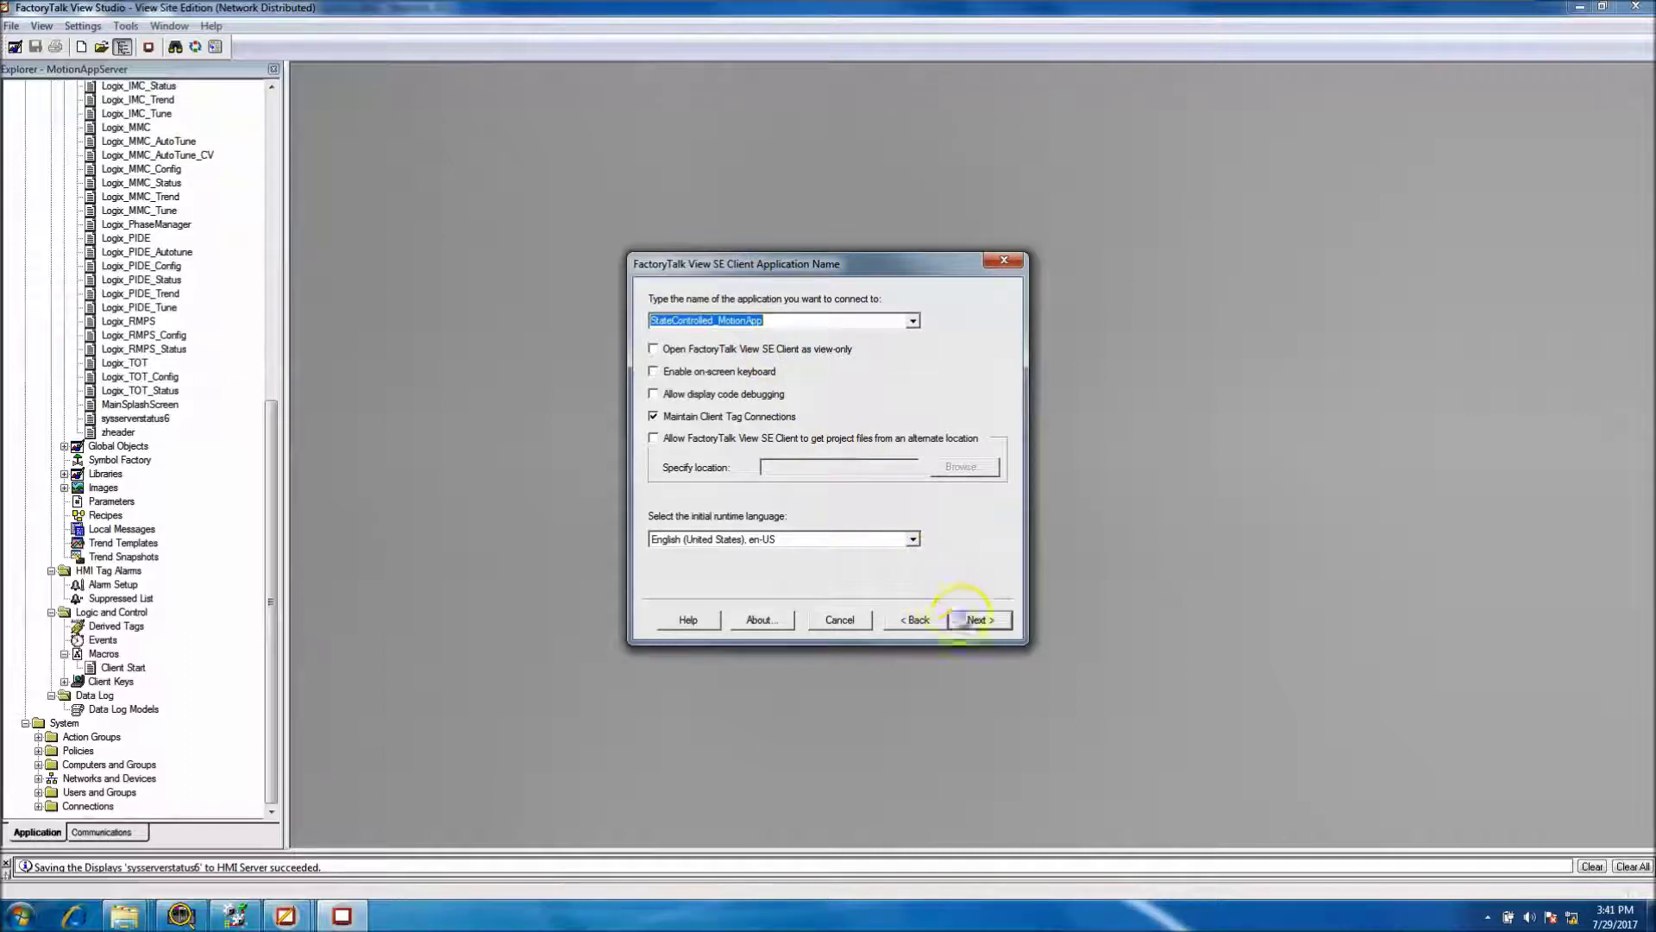
pyautogui.click(976, 621)
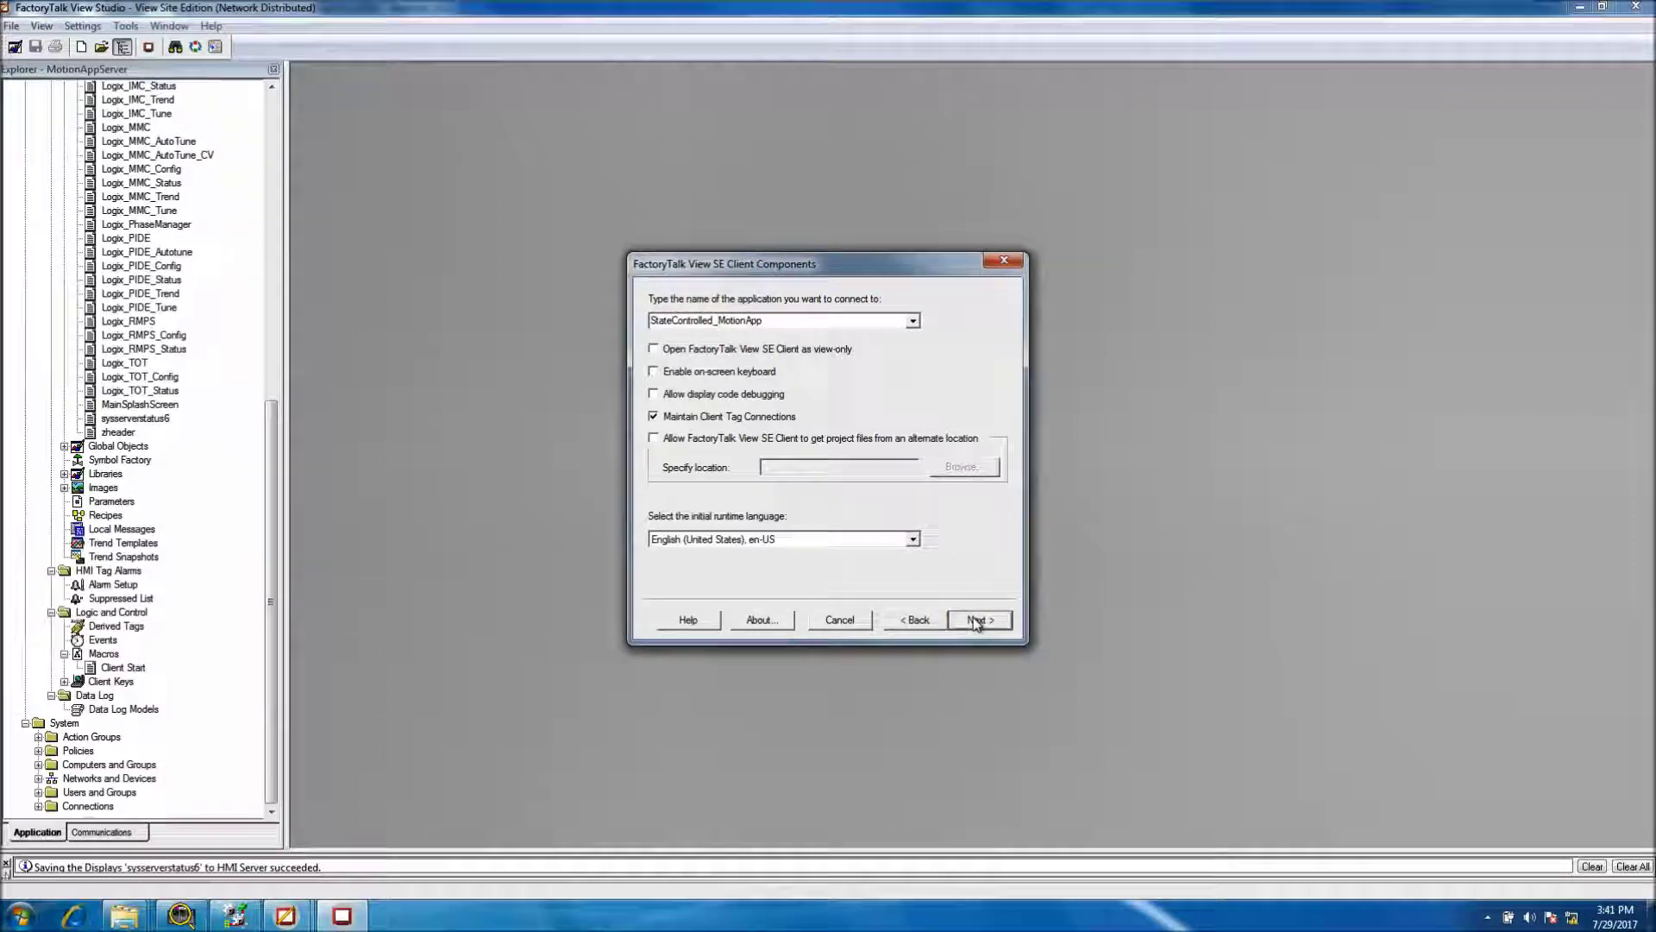
pyautogui.click(975, 620)
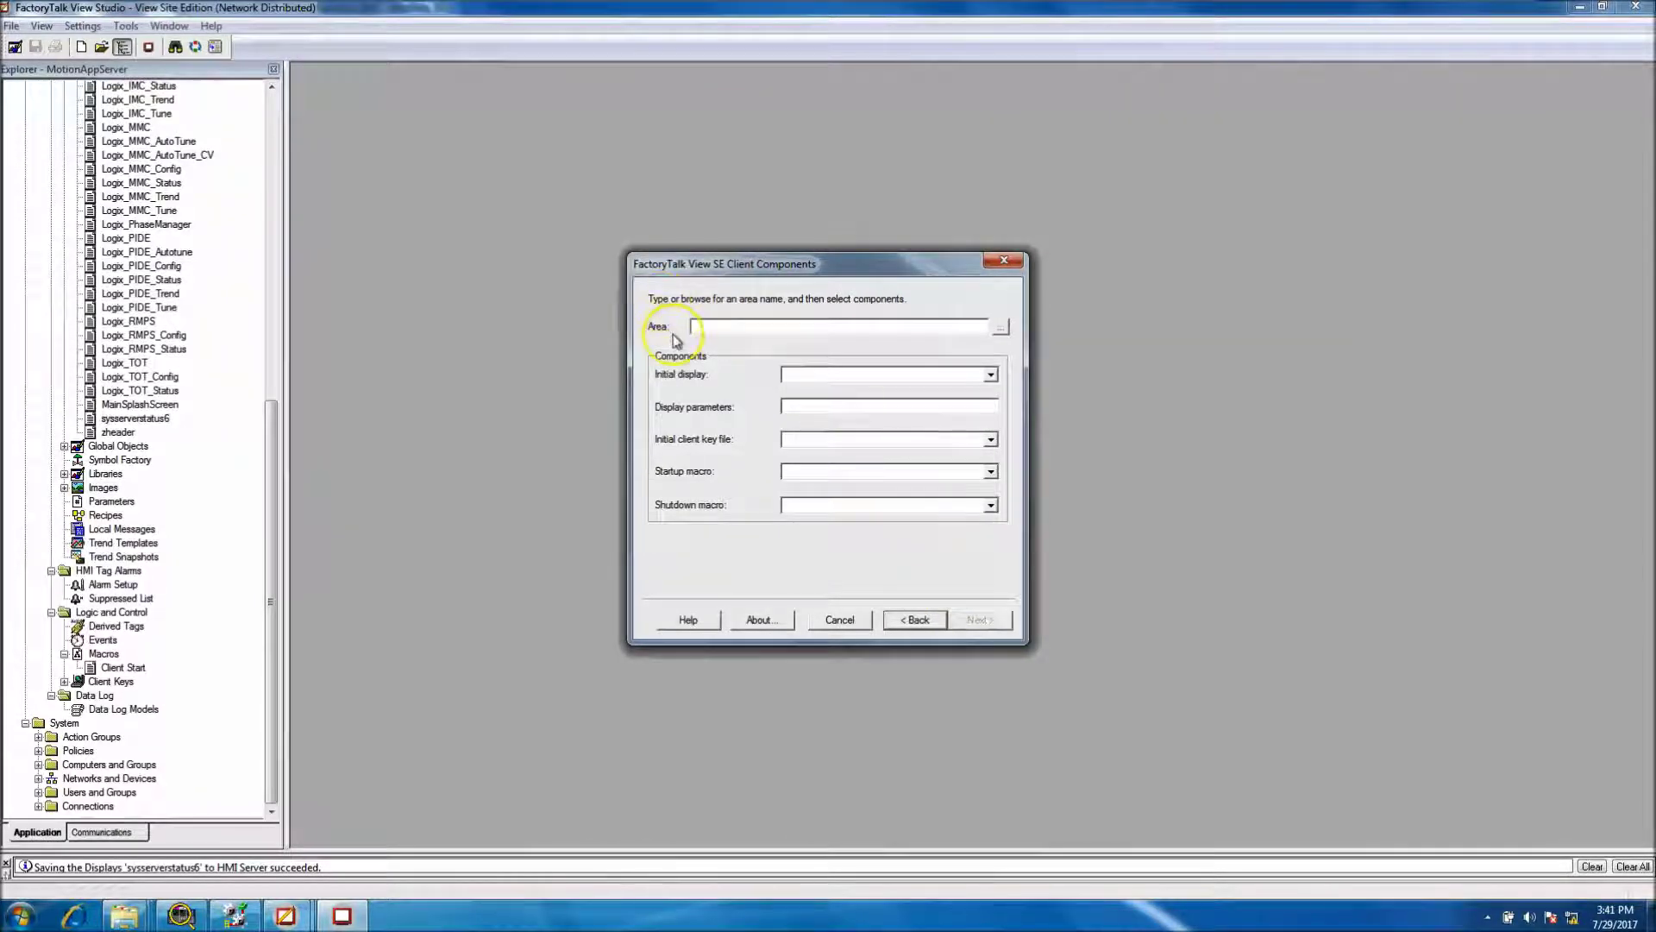
# Step: Browse for the client's area and select DataServer under StateControlled_MotionApp
pyautogui.click(999, 327)
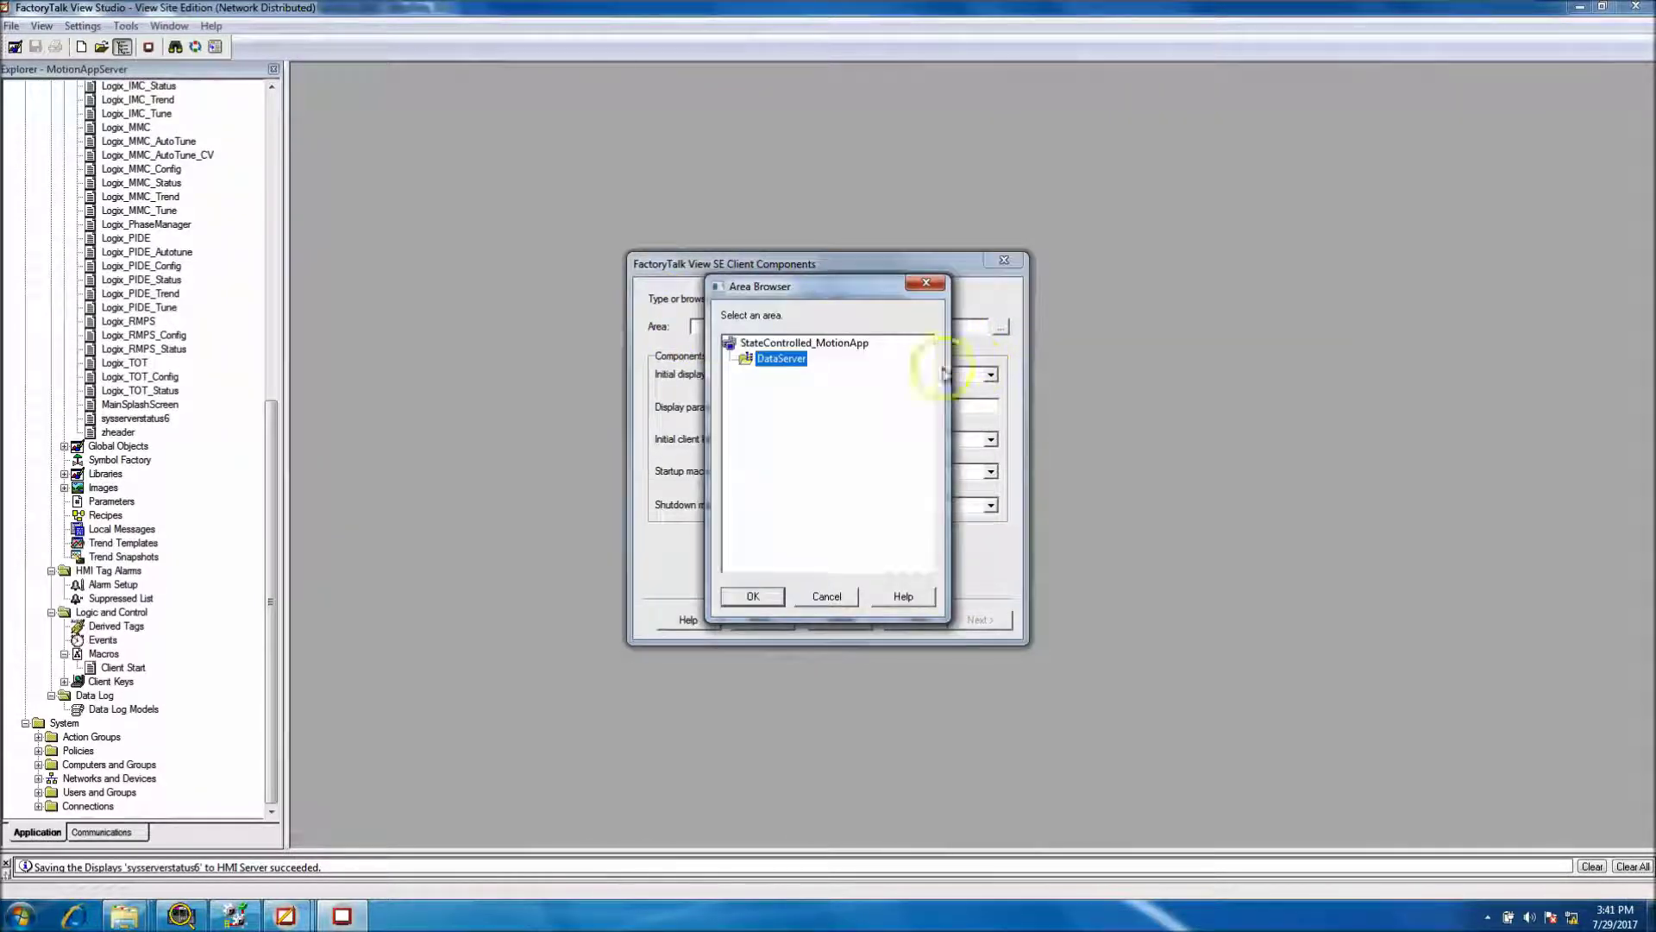
pyautogui.moveTo(805, 294); pyautogui.dragTo(1175, 279)
pyautogui.moveTo(1165, 275); pyautogui.dragTo(1163, 271)
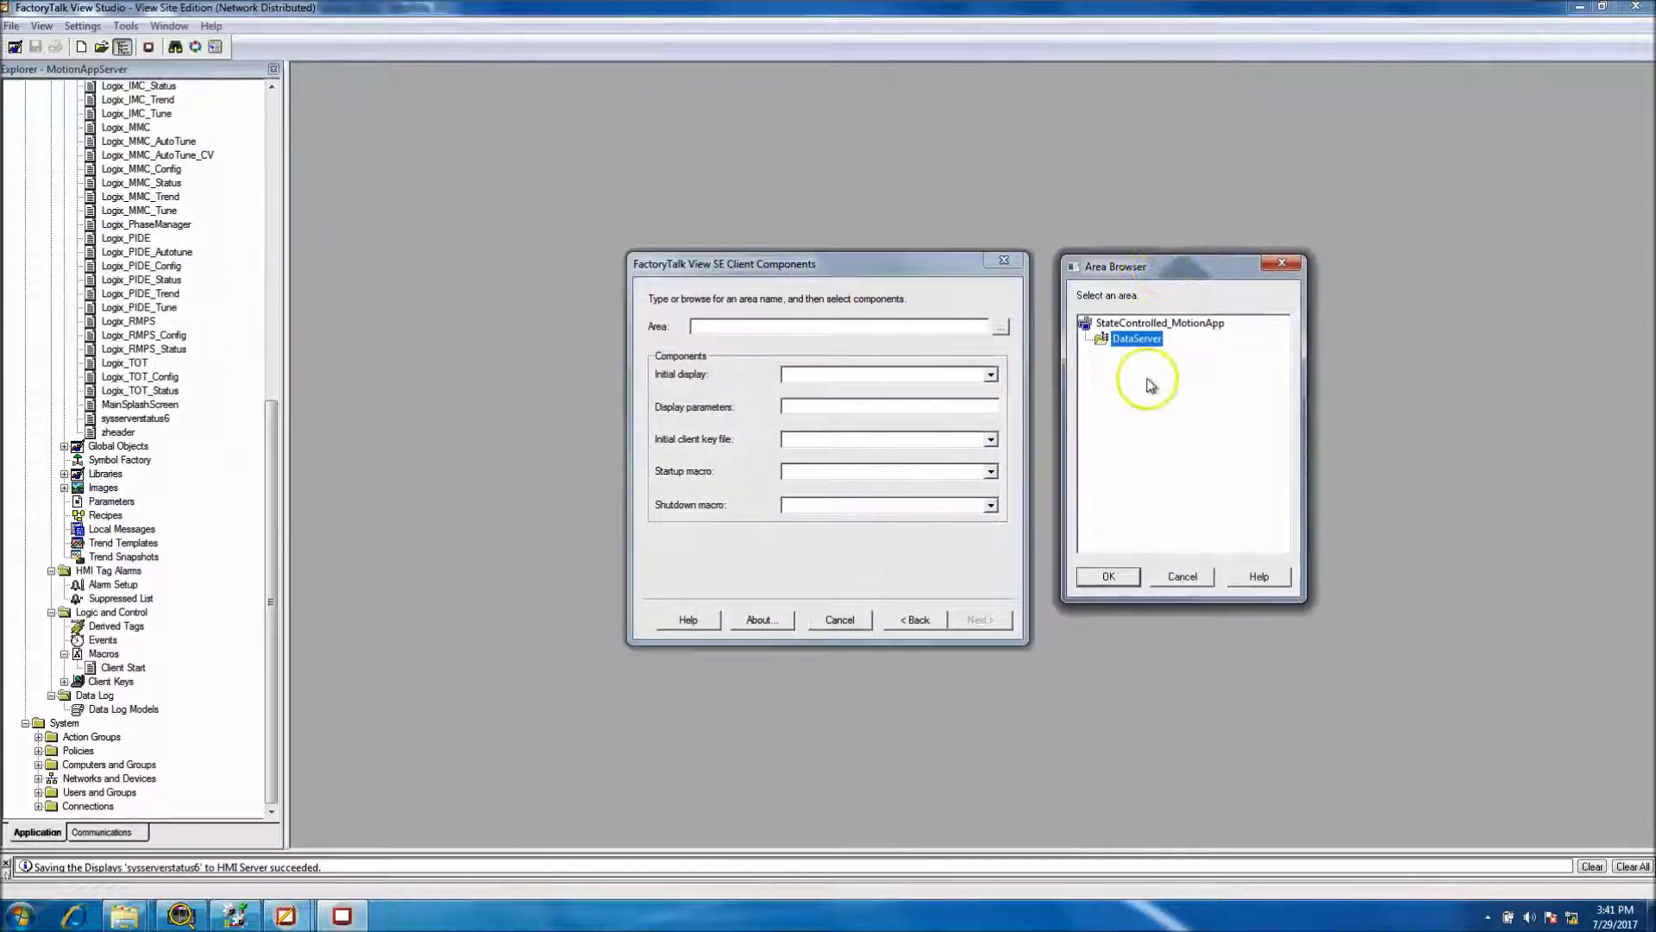
pyautogui.click(1106, 576)
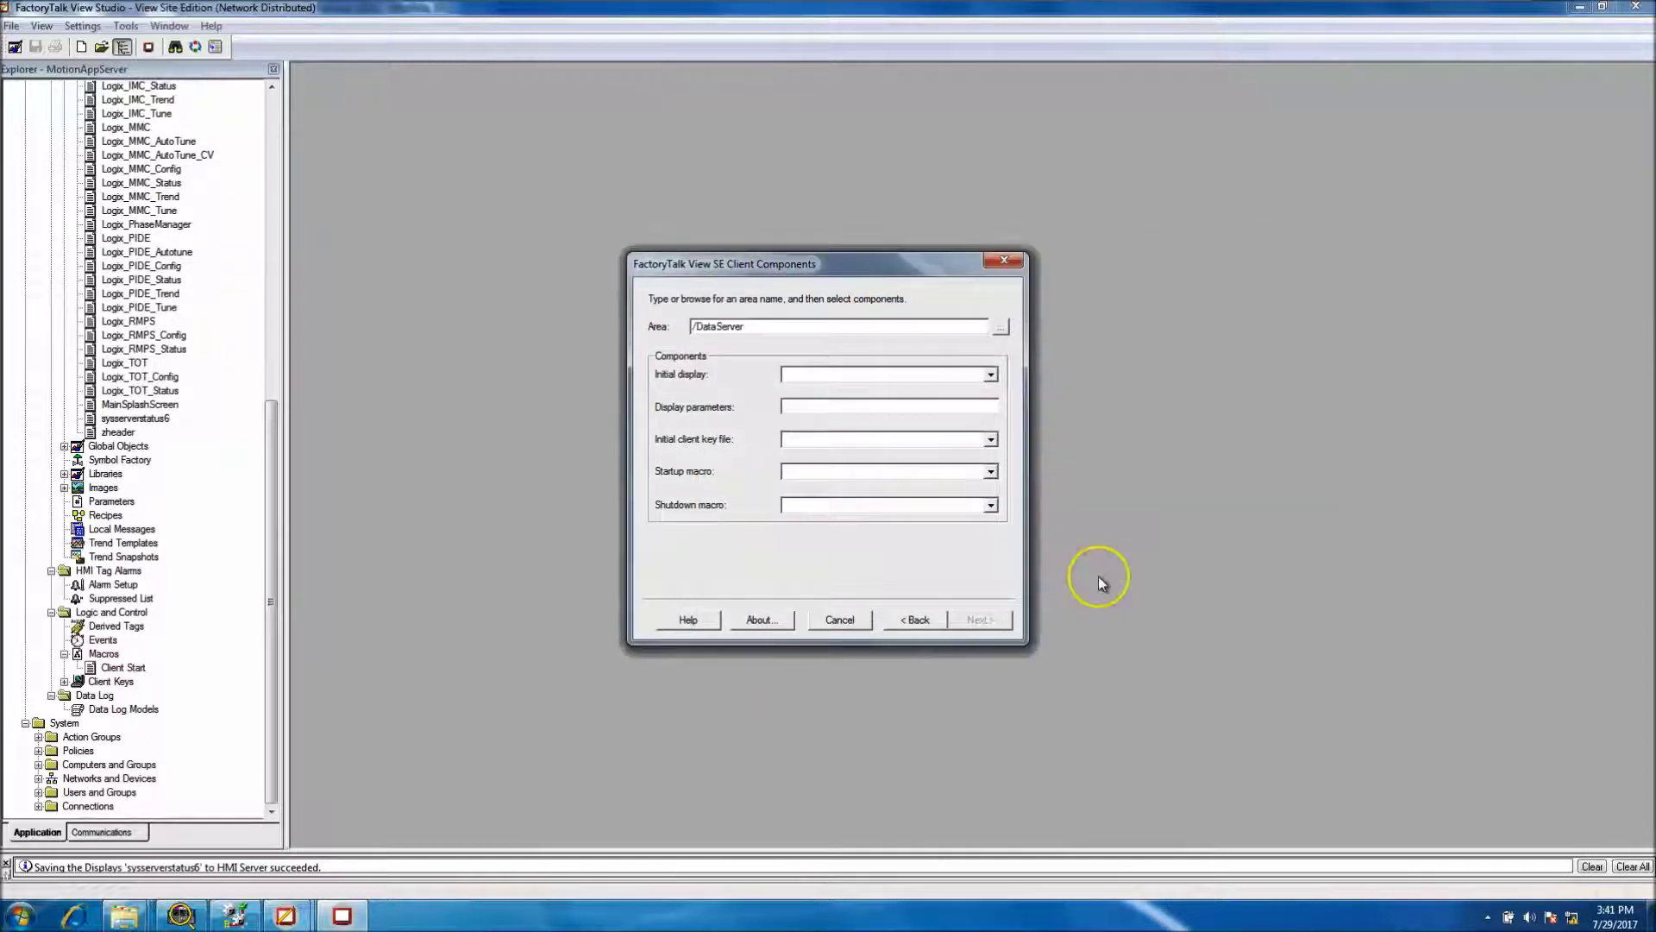
# Step: Browse for the client's area again and change it to the application root, StateControlled_MotionApp
pyautogui.click(936, 497)
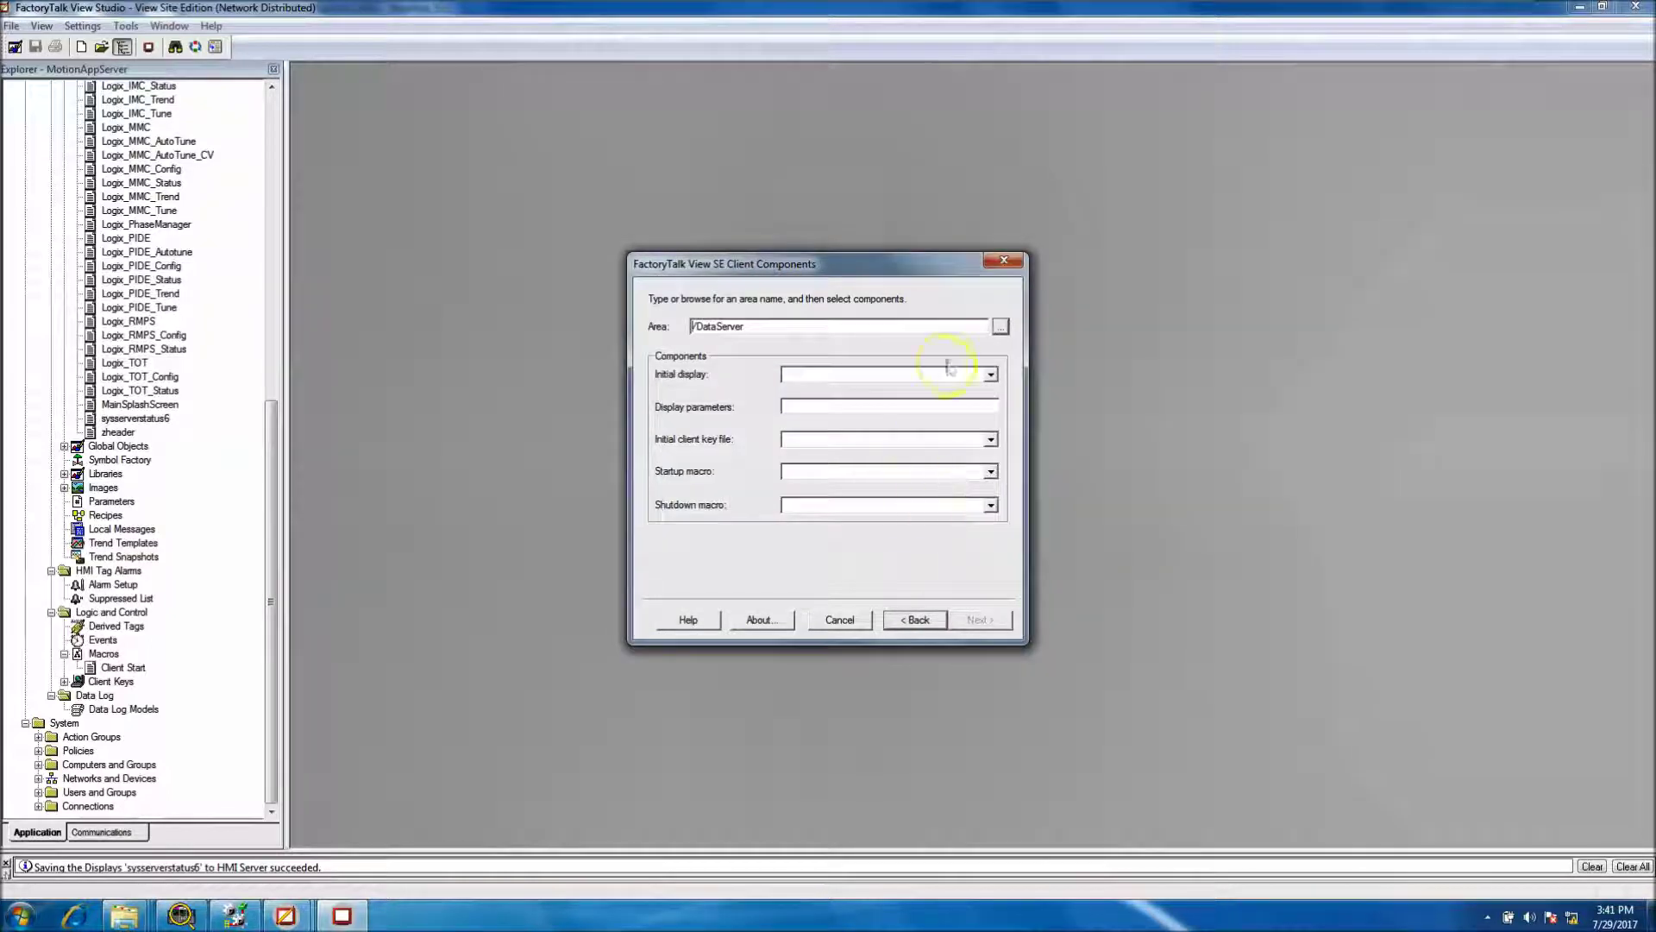
pyautogui.click(1001, 327)
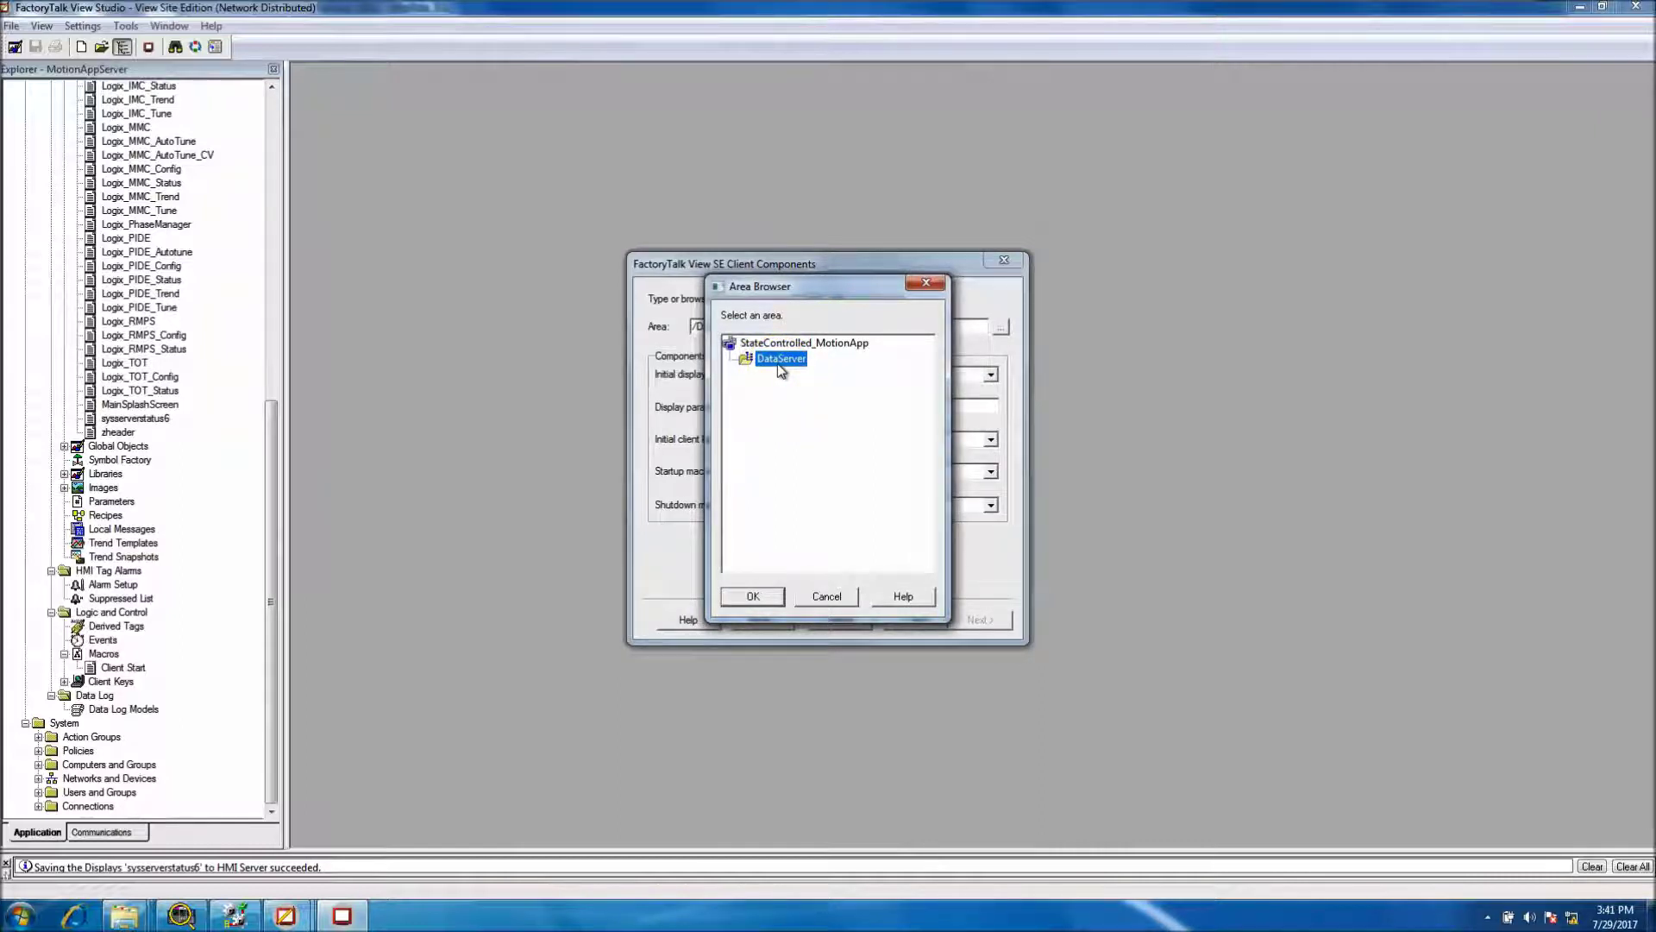
pyautogui.click(754, 345)
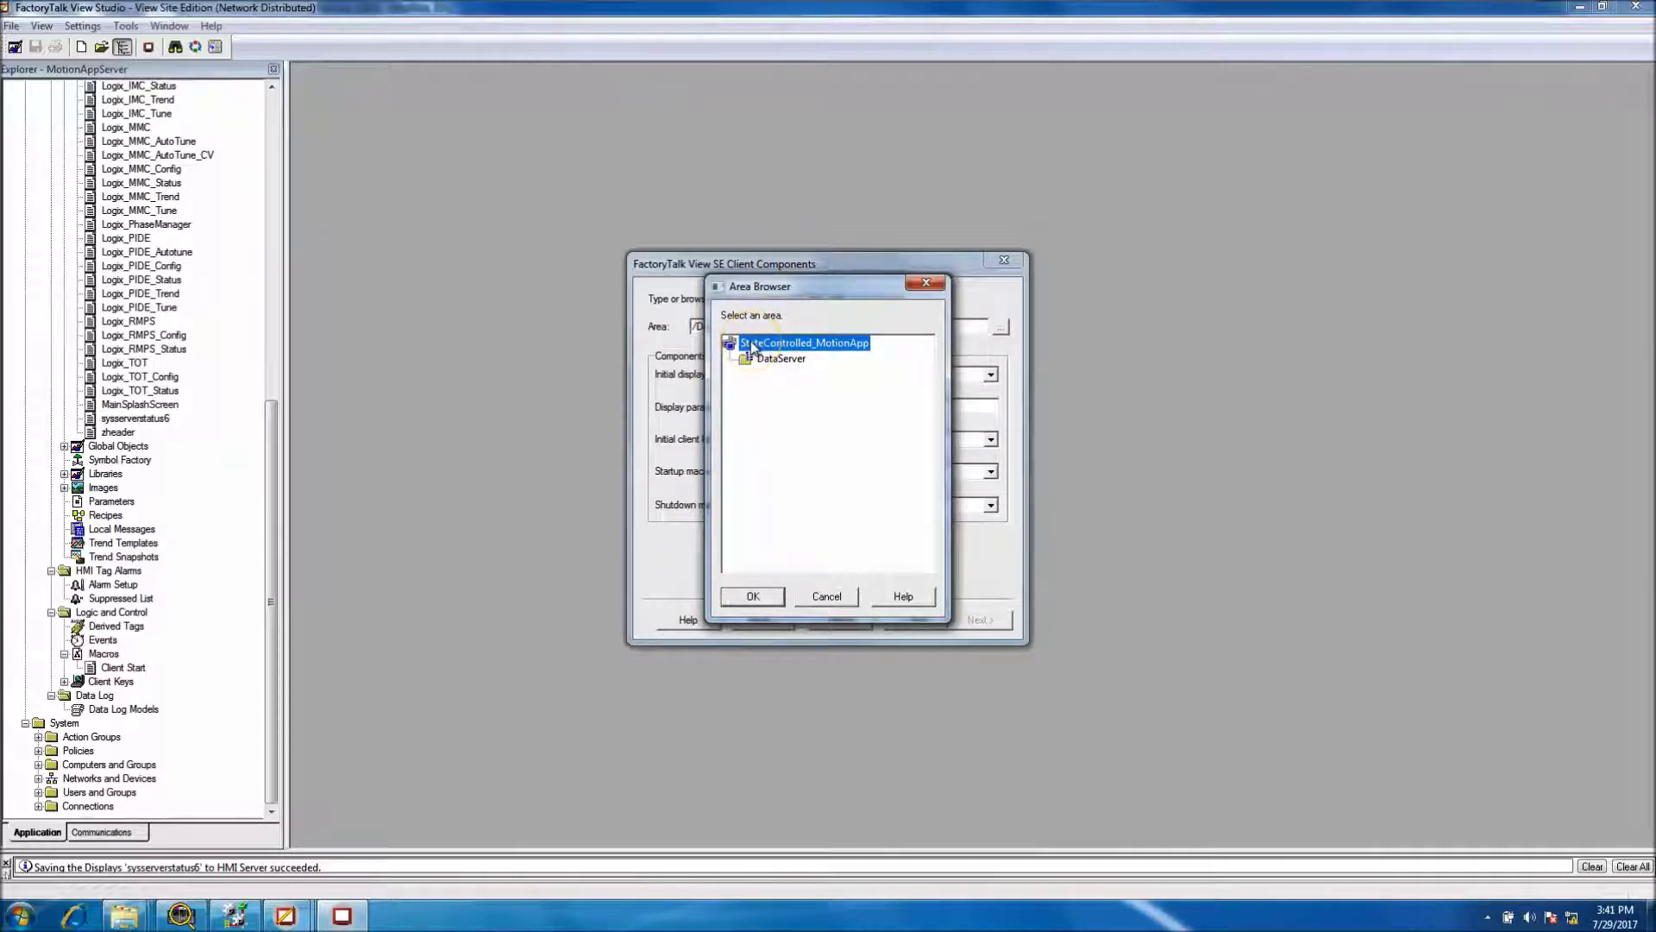
pyautogui.click(765, 349)
pyautogui.click(764, 602)
pyautogui.click(710, 328)
pyautogui.doubleClick(709, 328)
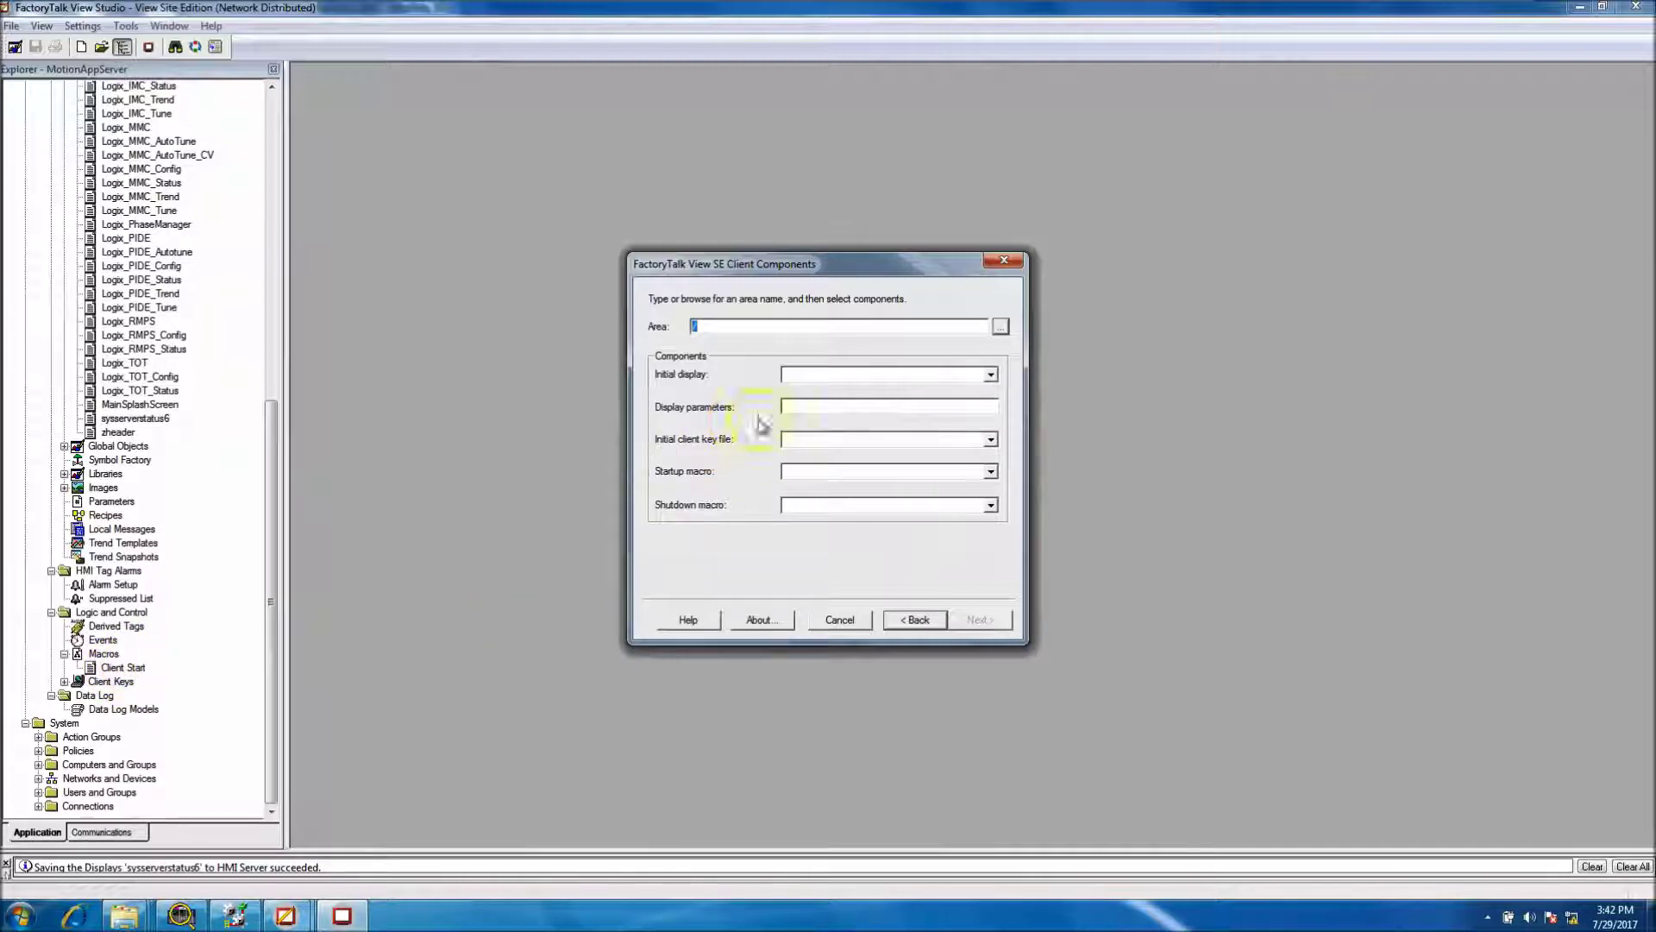
# Step: Set the initial client key file to cliKeys and try to pick Client Start as the startup macro
pyautogui.click(991, 440)
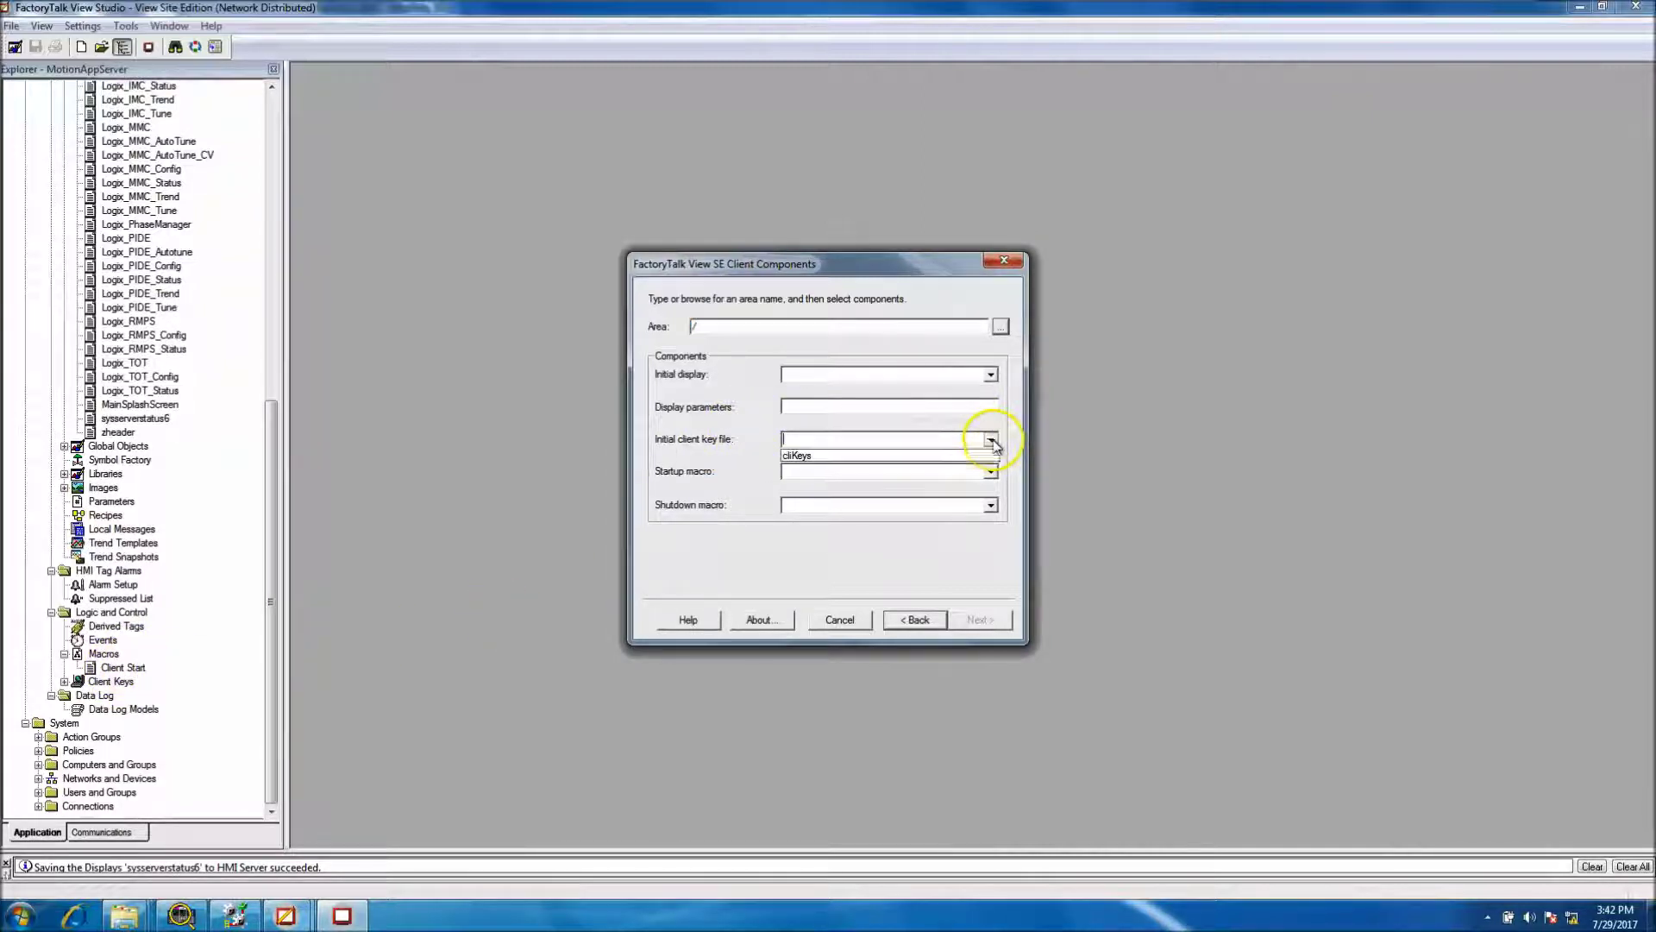
pyautogui.click(910, 458)
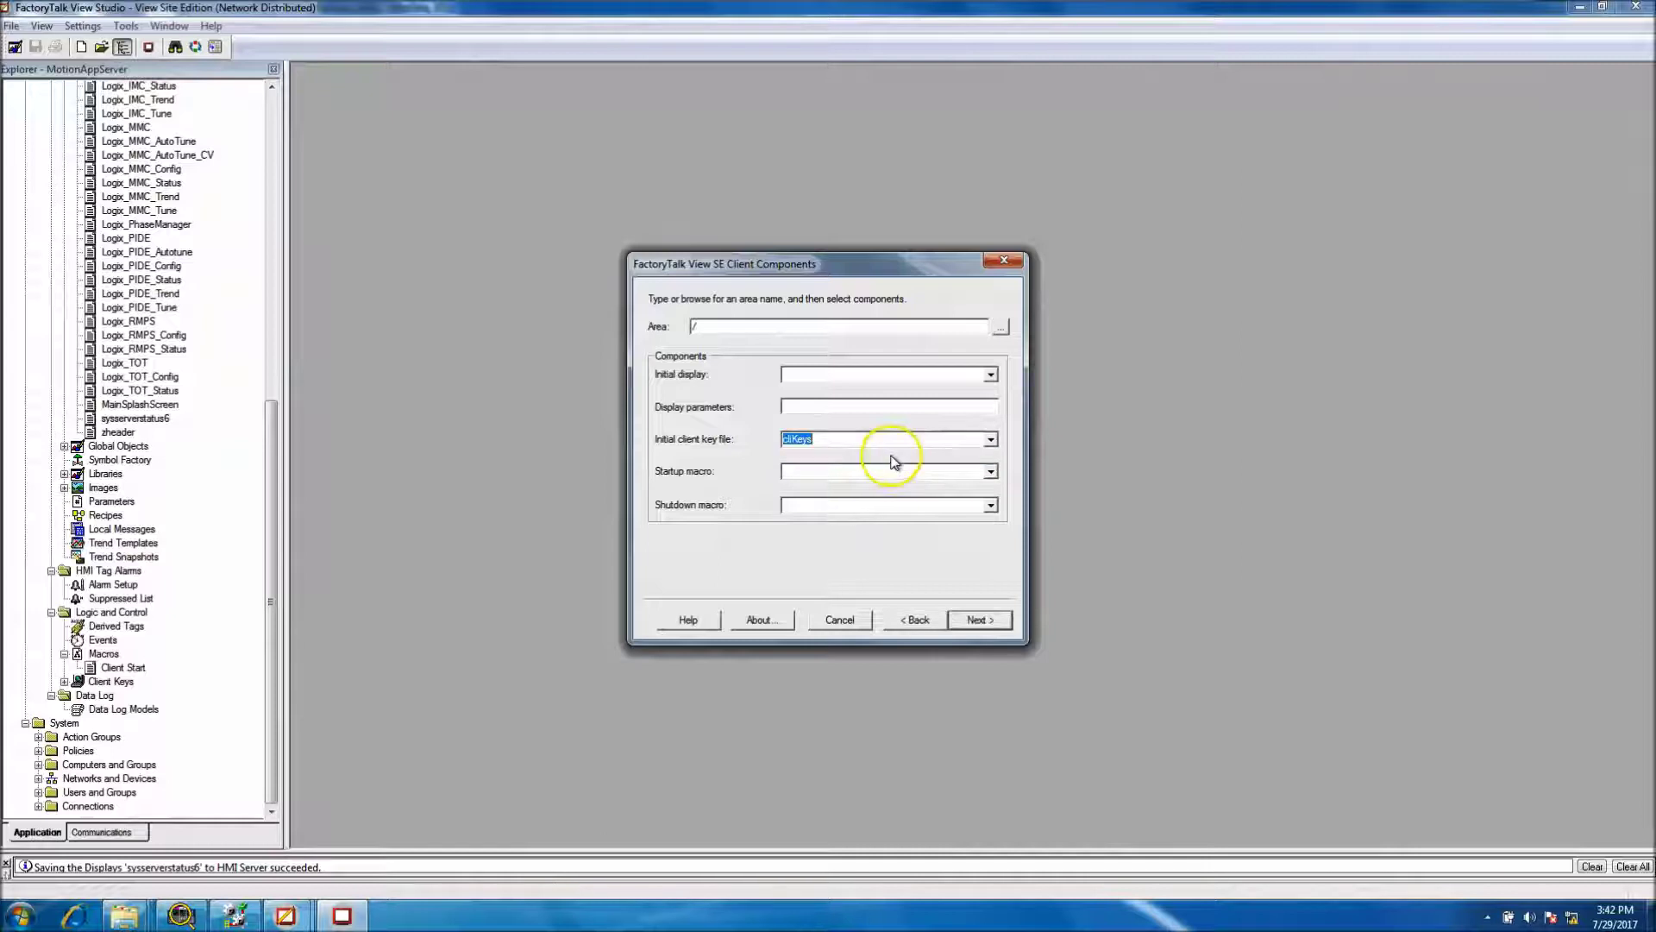
pyautogui.click(990, 471)
pyautogui.click(889, 488)
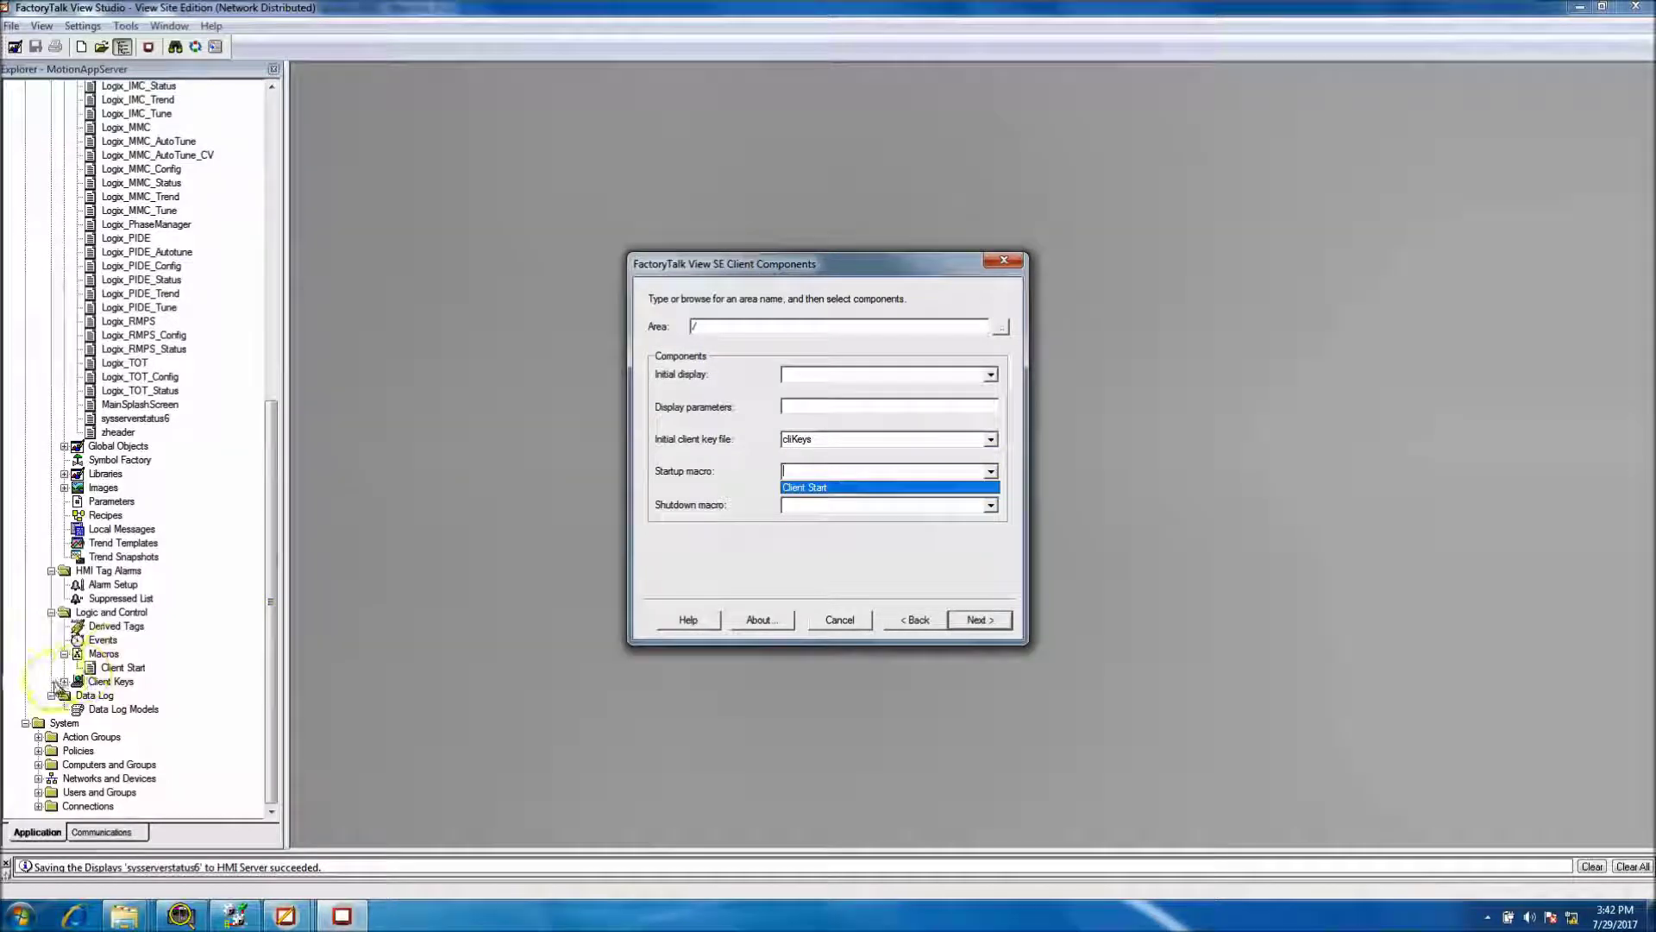
# Step: Expand Client Keys in the FactoryTalk View Studio explorer to check the available key file, and return to the client wizard
pyautogui.click(65, 682)
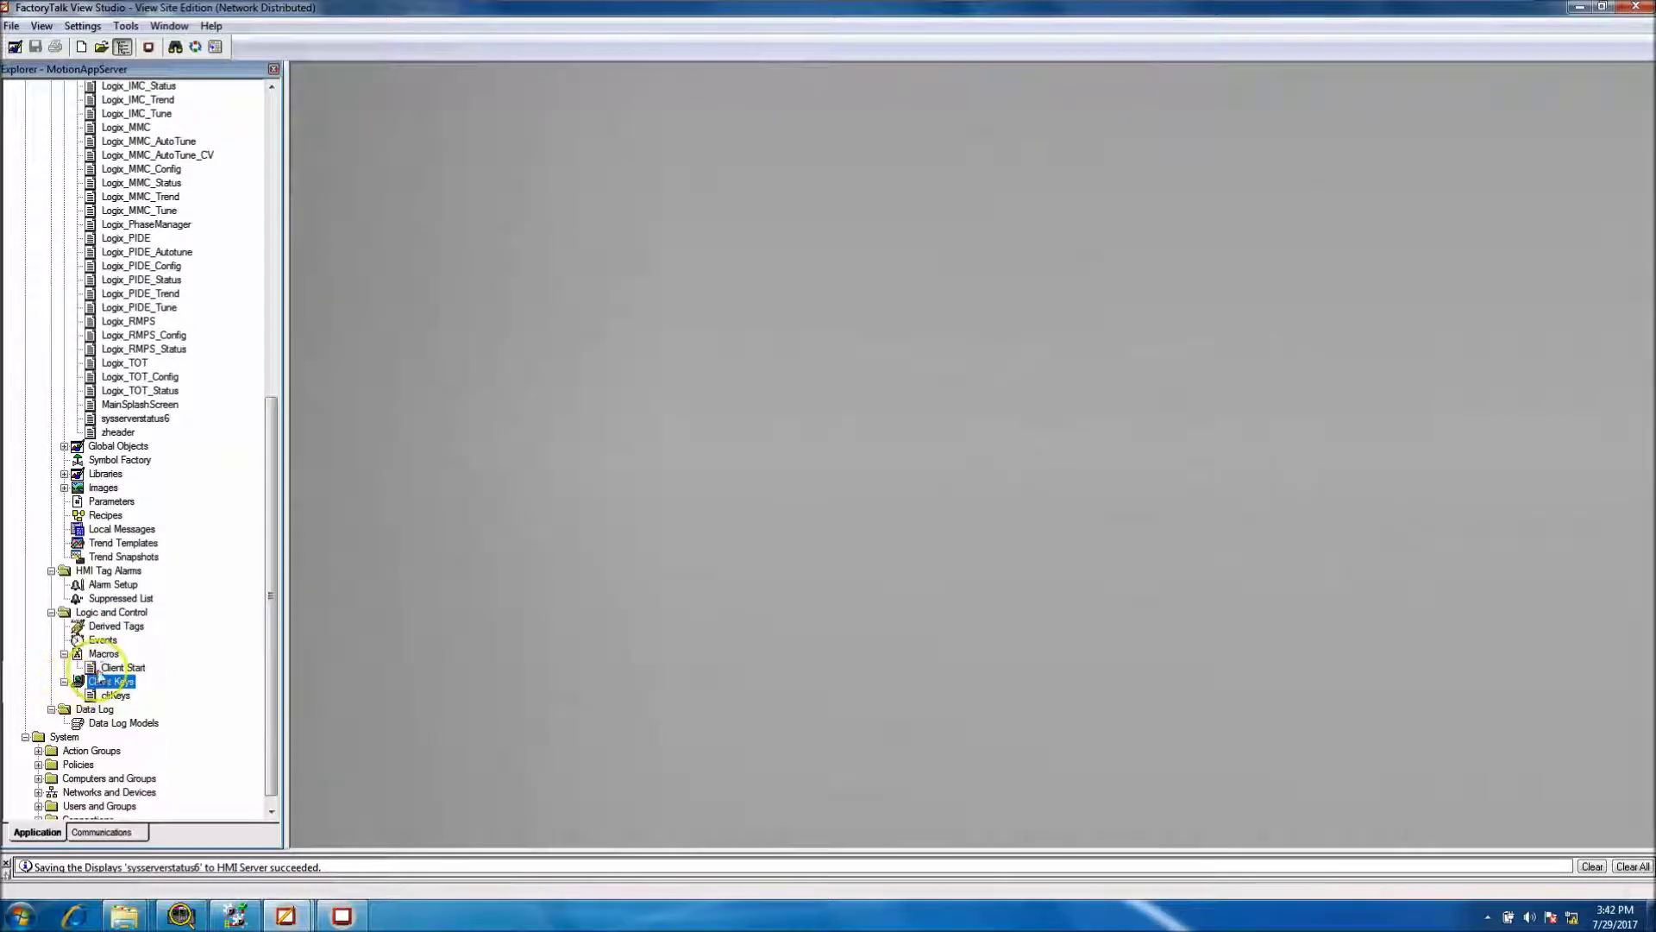
pyautogui.click(342, 915)
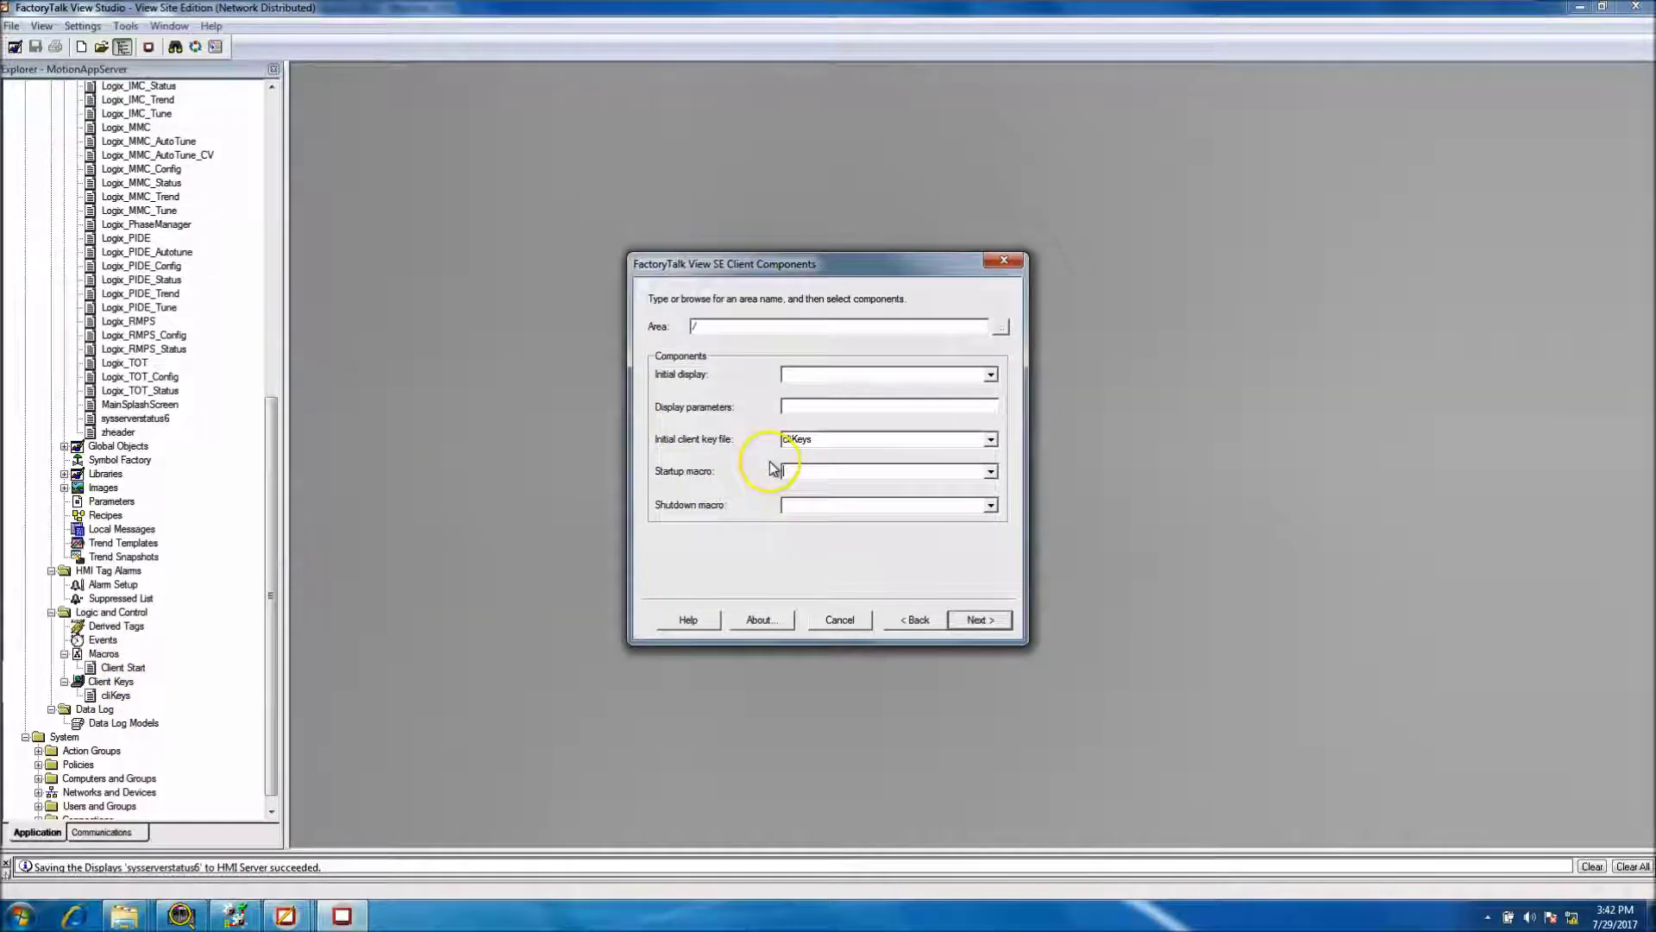
pyautogui.click(121, 684)
# Step: Set the startup macro to Client Start and continue to the client window properties
pyautogui.click(783, 474)
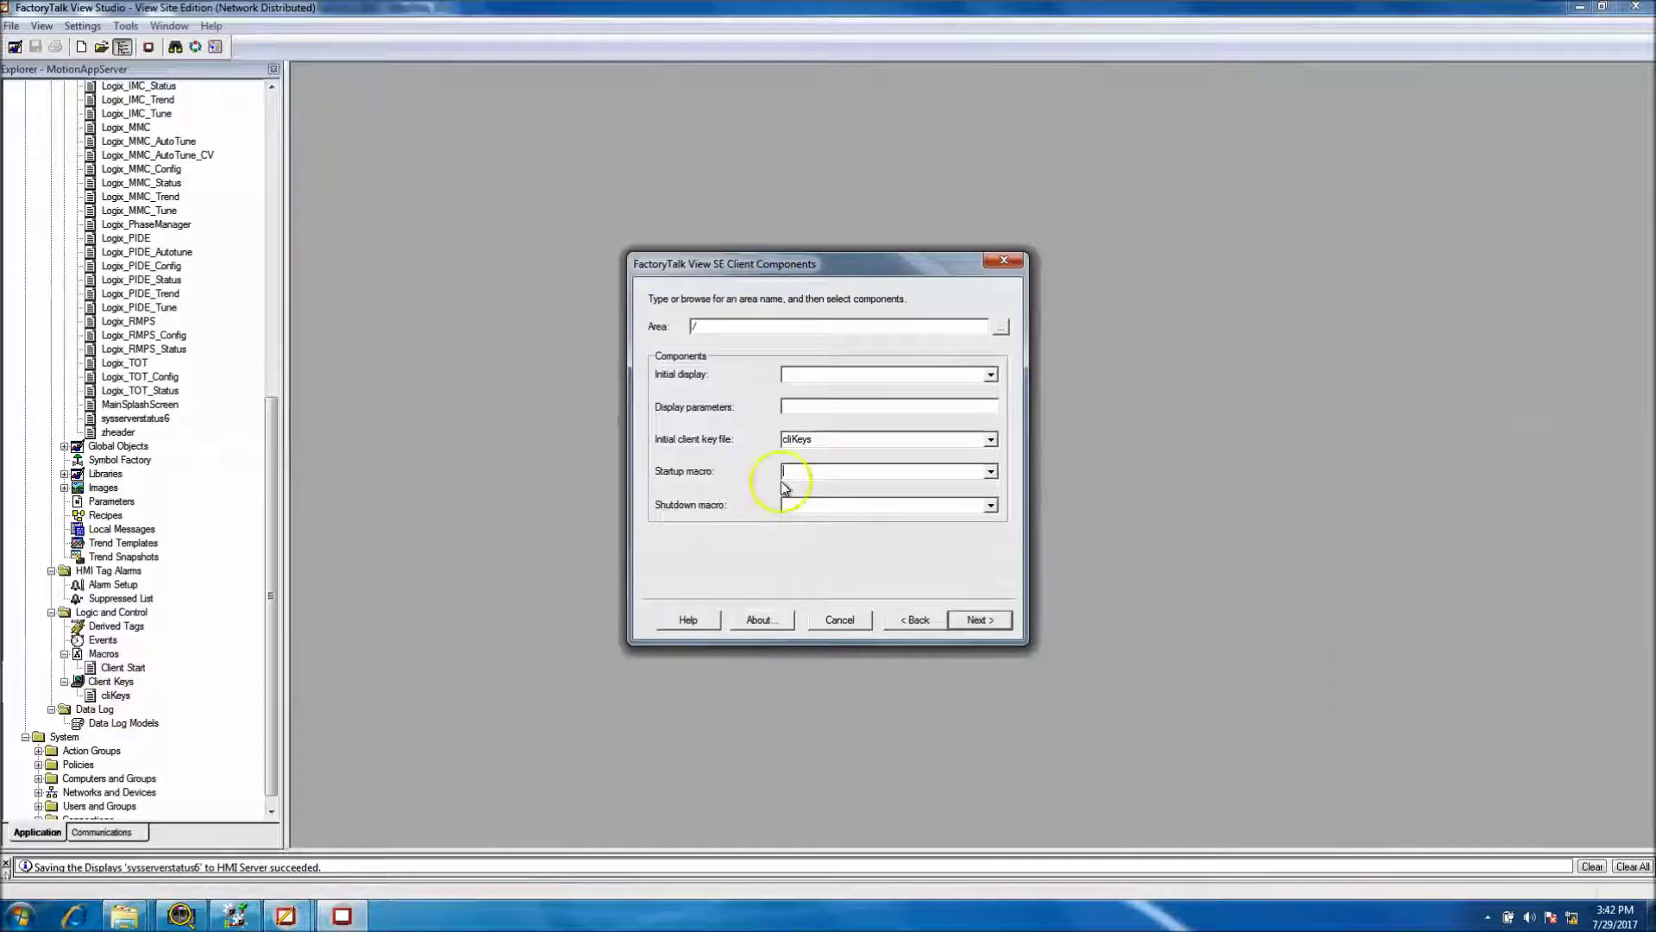
pyautogui.click(1003, 474)
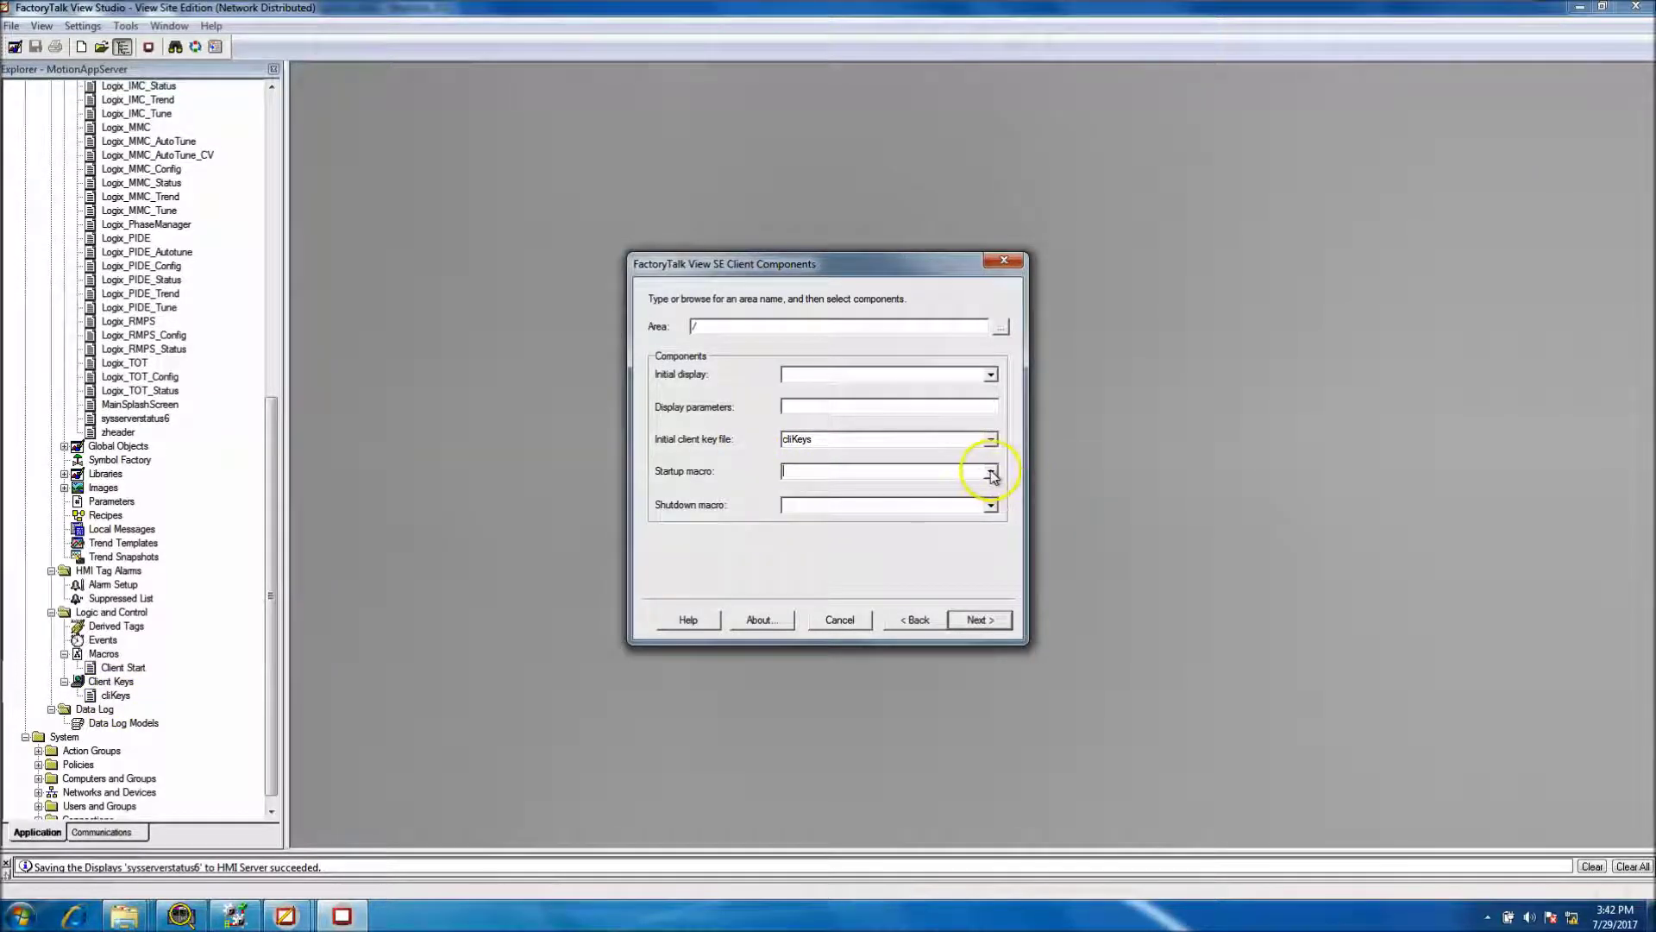
pyautogui.click(973, 490)
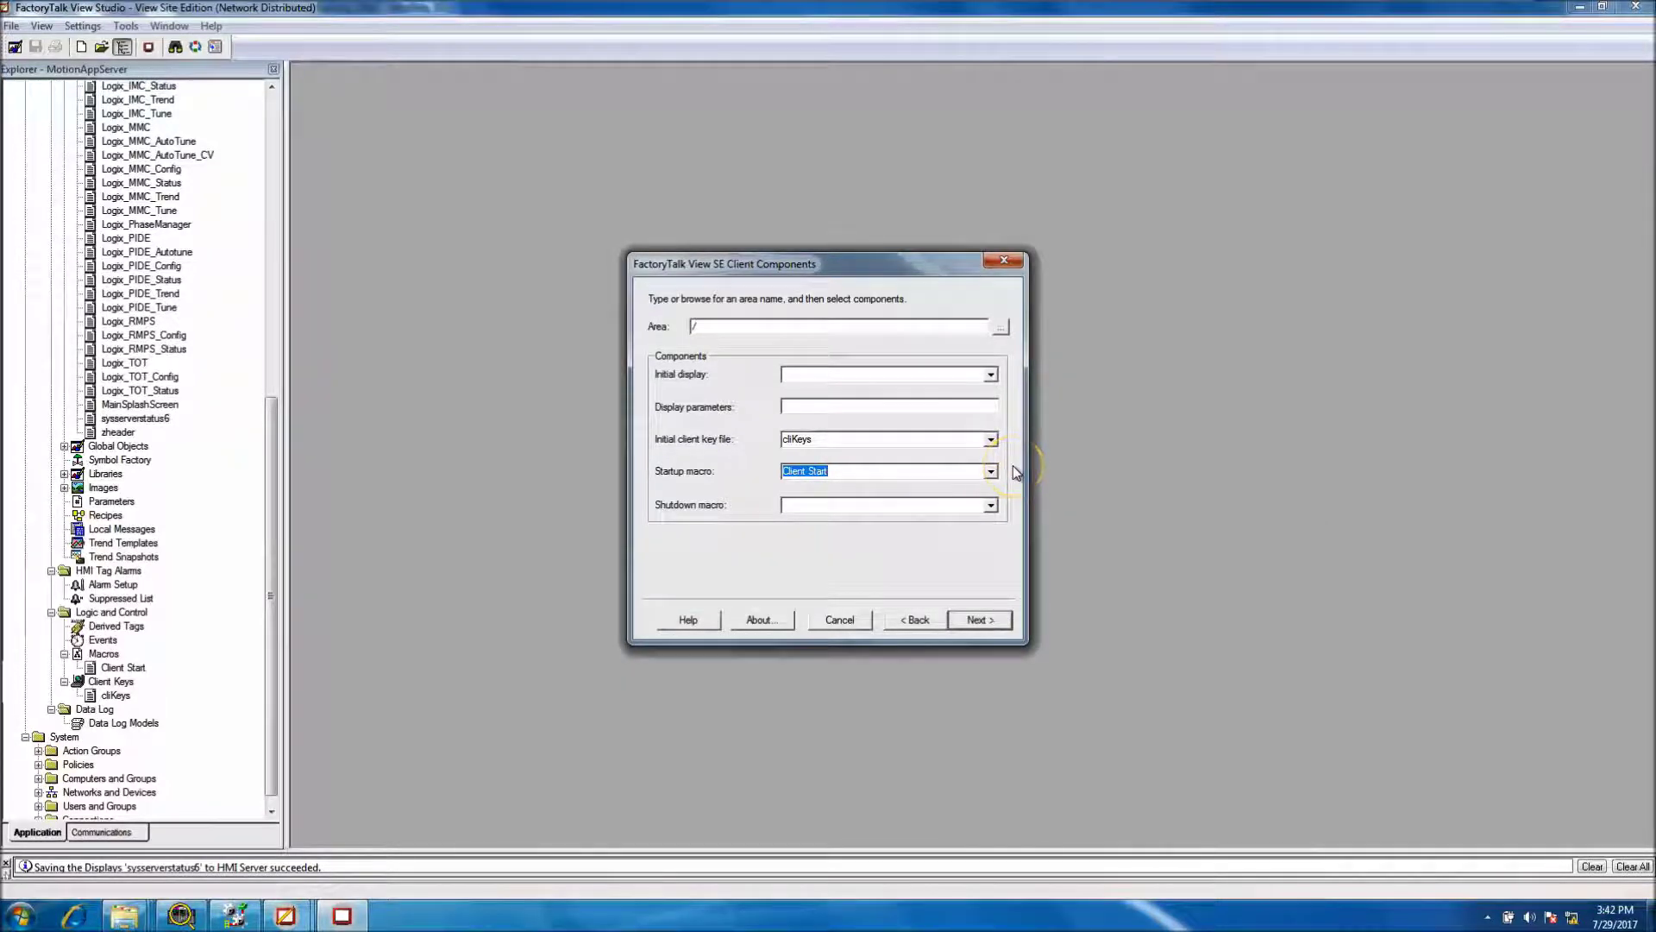
pyautogui.click(979, 620)
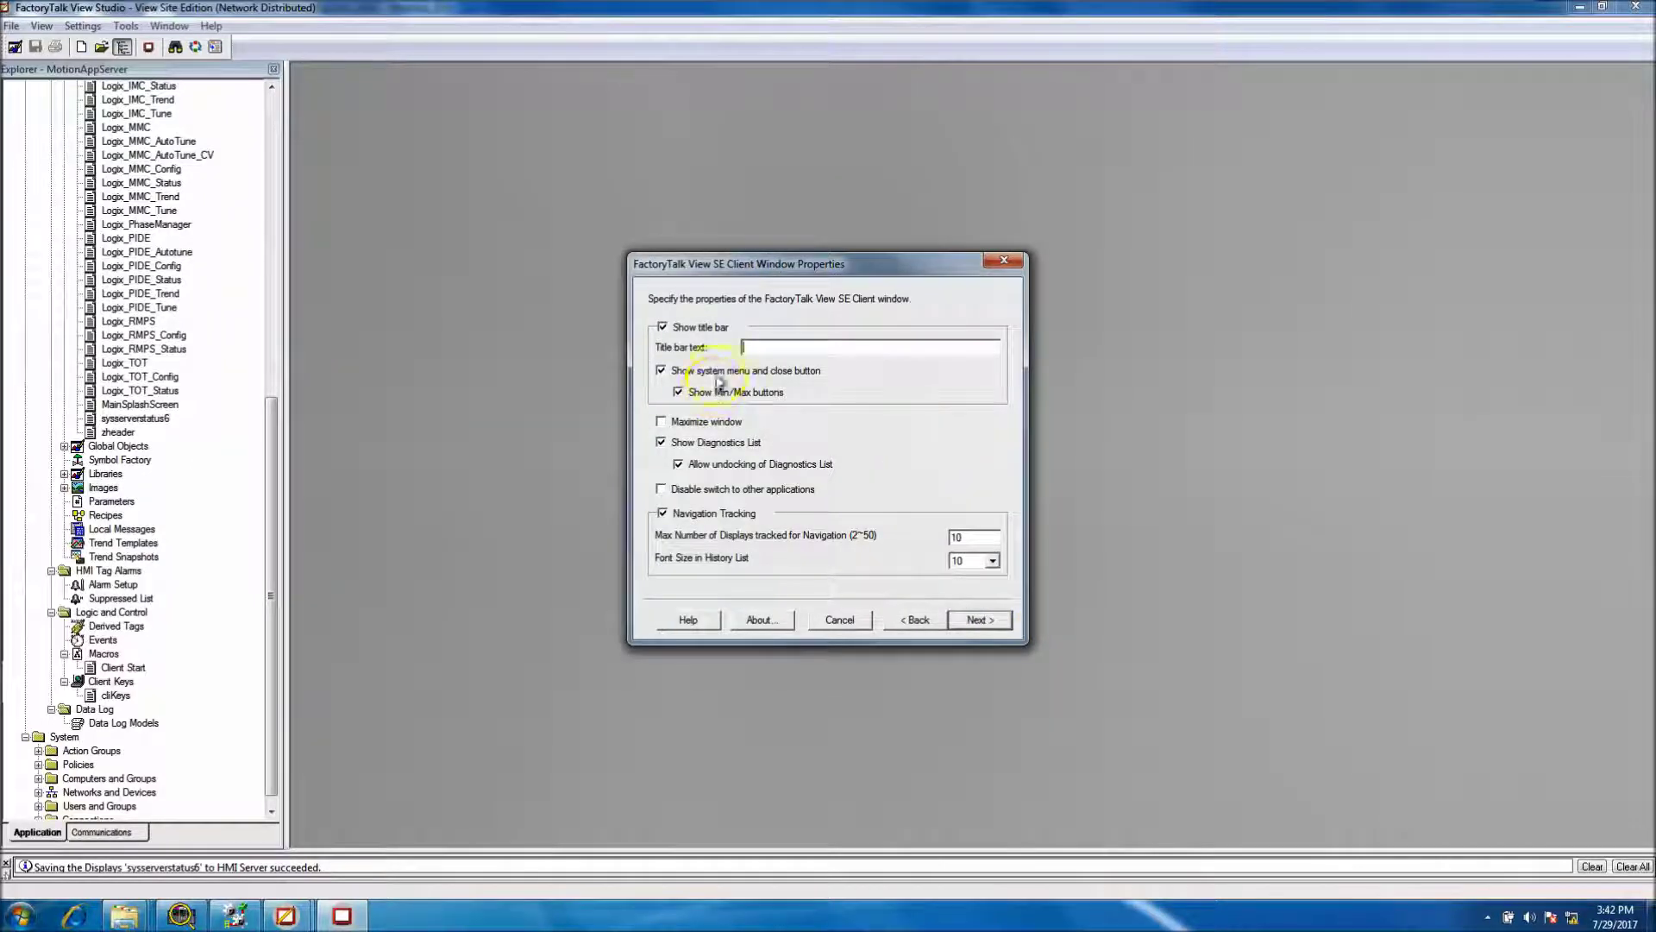
# Step: Turn off the client window's title bar, keep Show Diagnostics List enabled, and check the diagnostics list in FactoryTalk View Studio
pyautogui.click(663, 327)
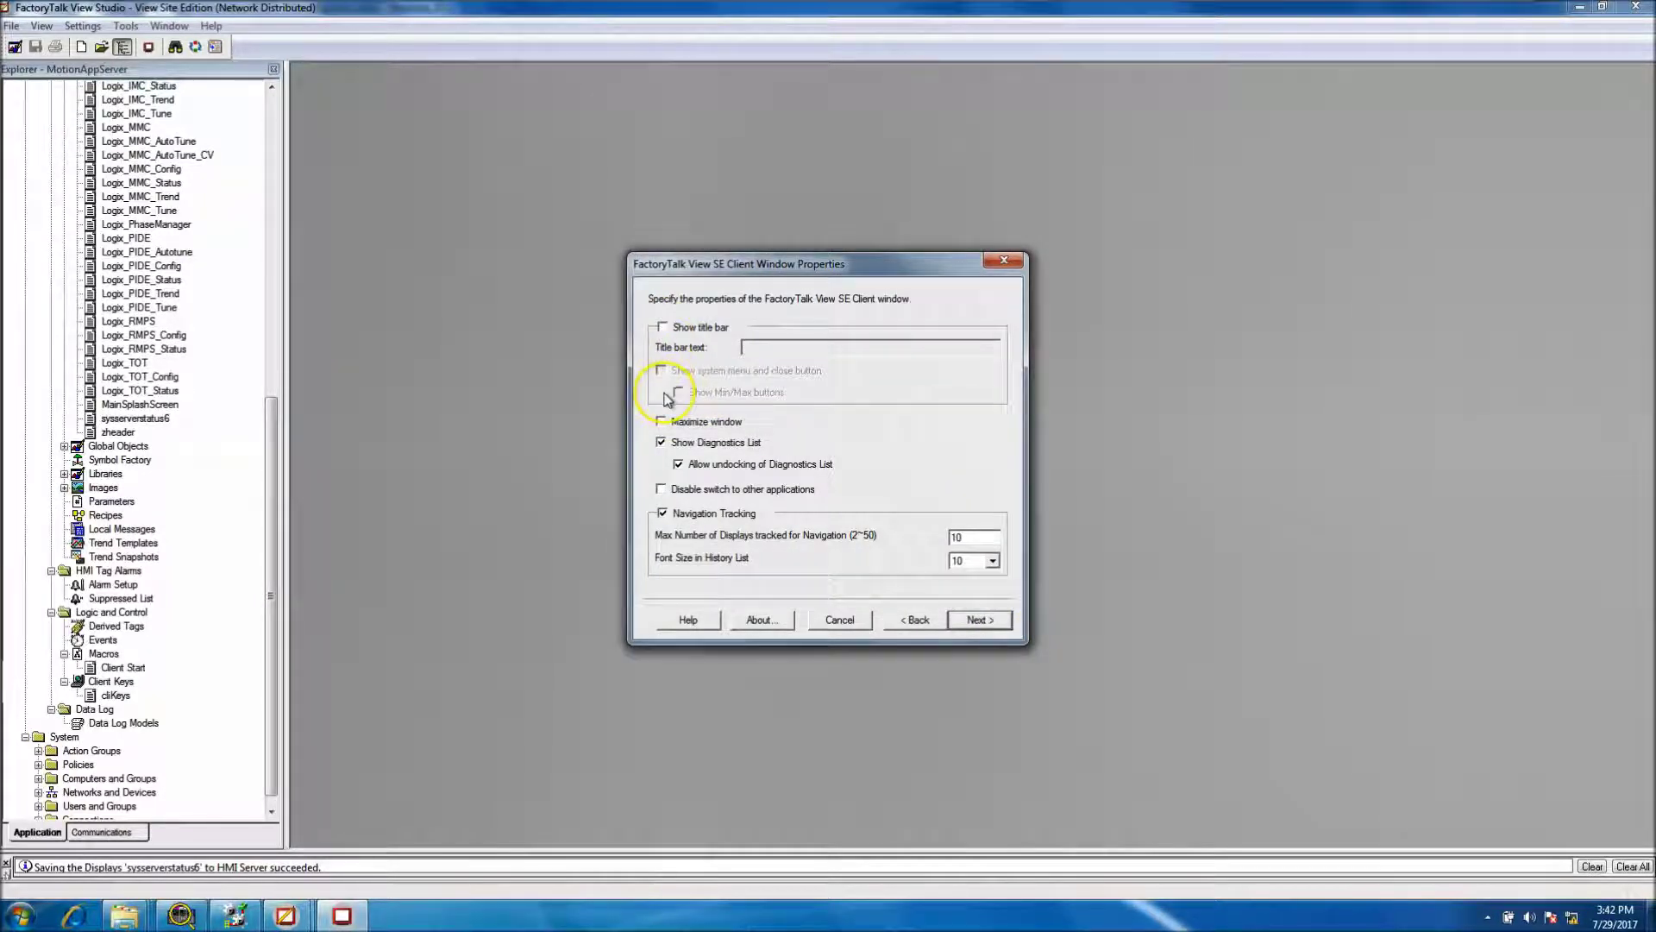
pyautogui.click(662, 444)
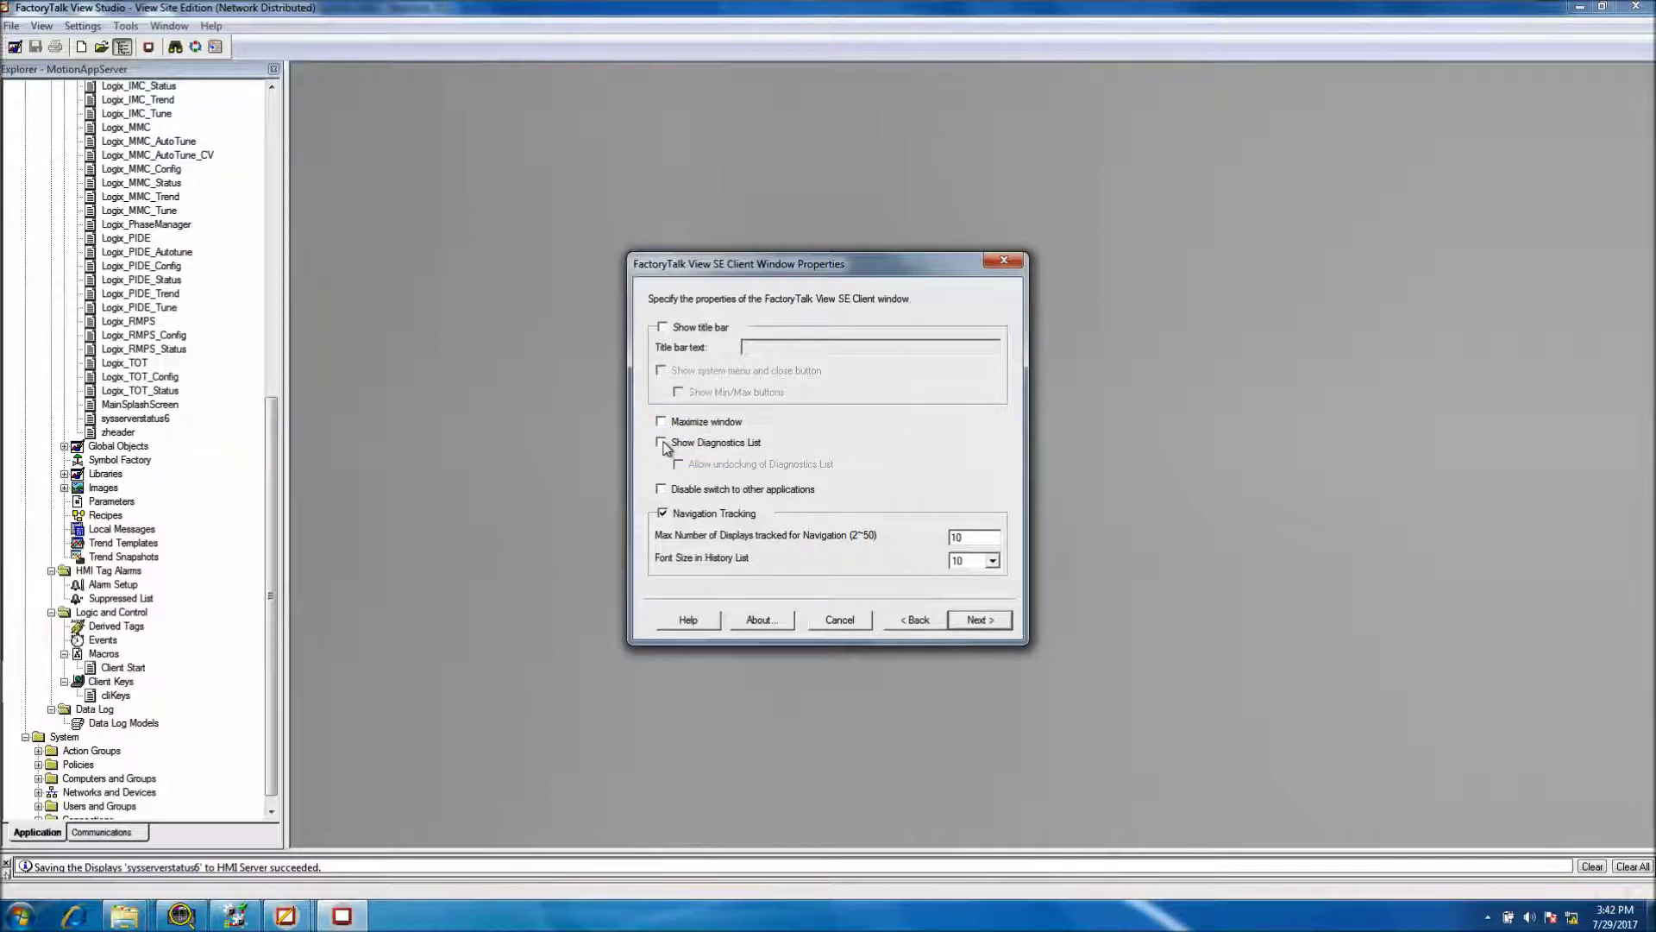
pyautogui.click(662, 443)
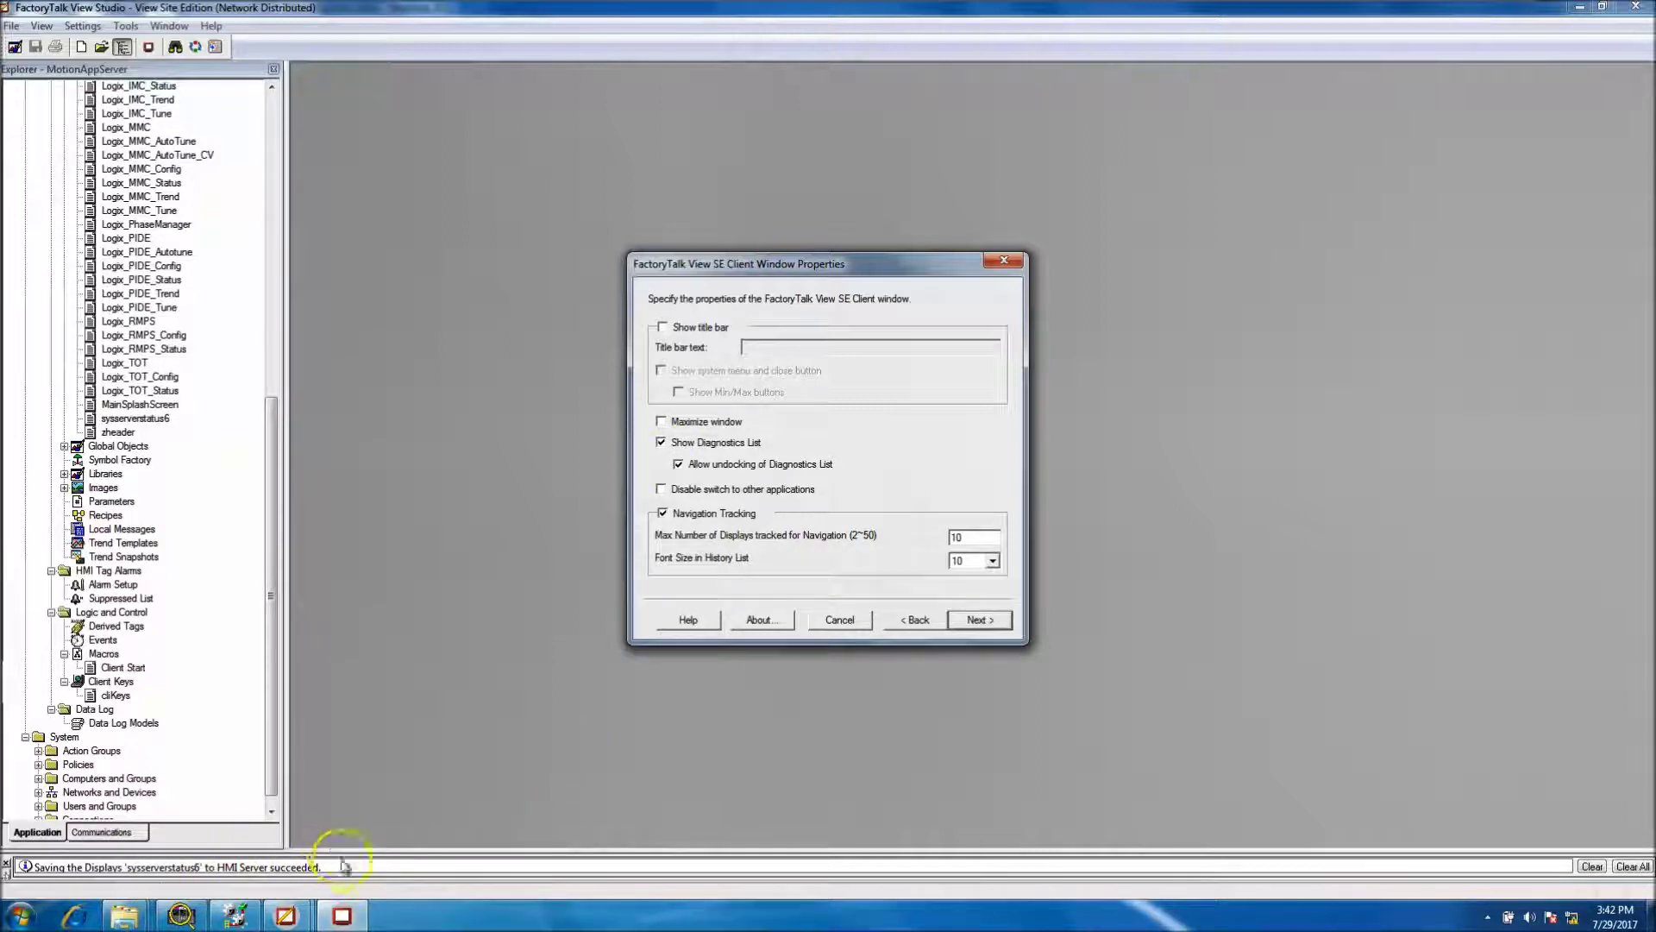
pyautogui.press('Escape')
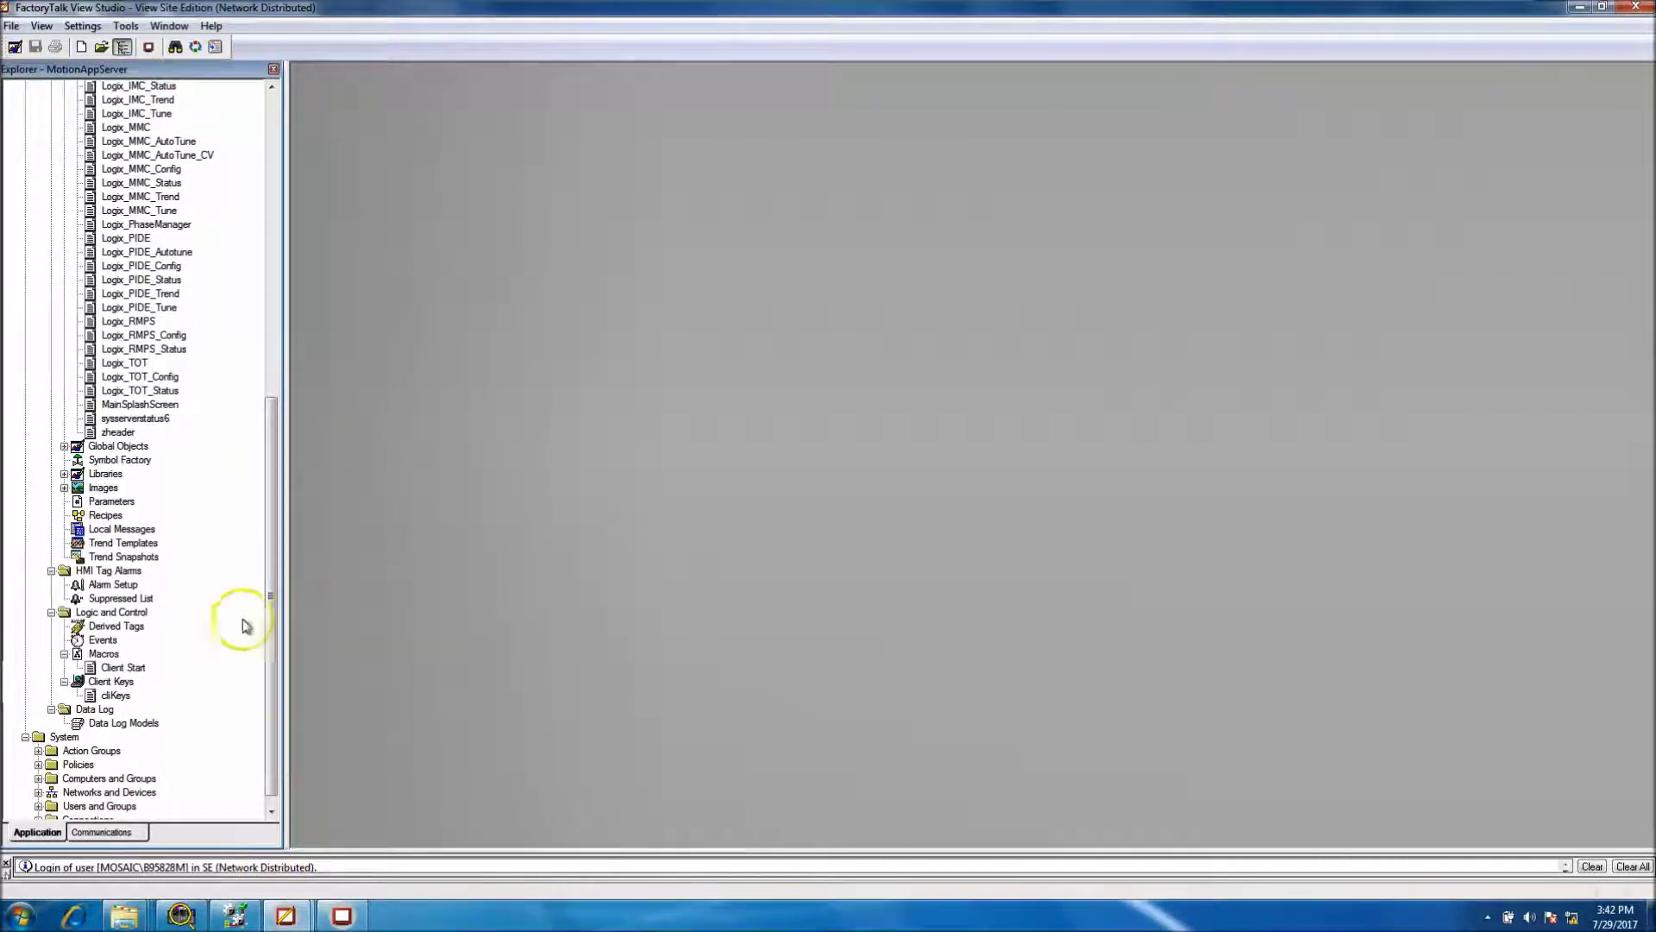
pyautogui.click(342, 916)
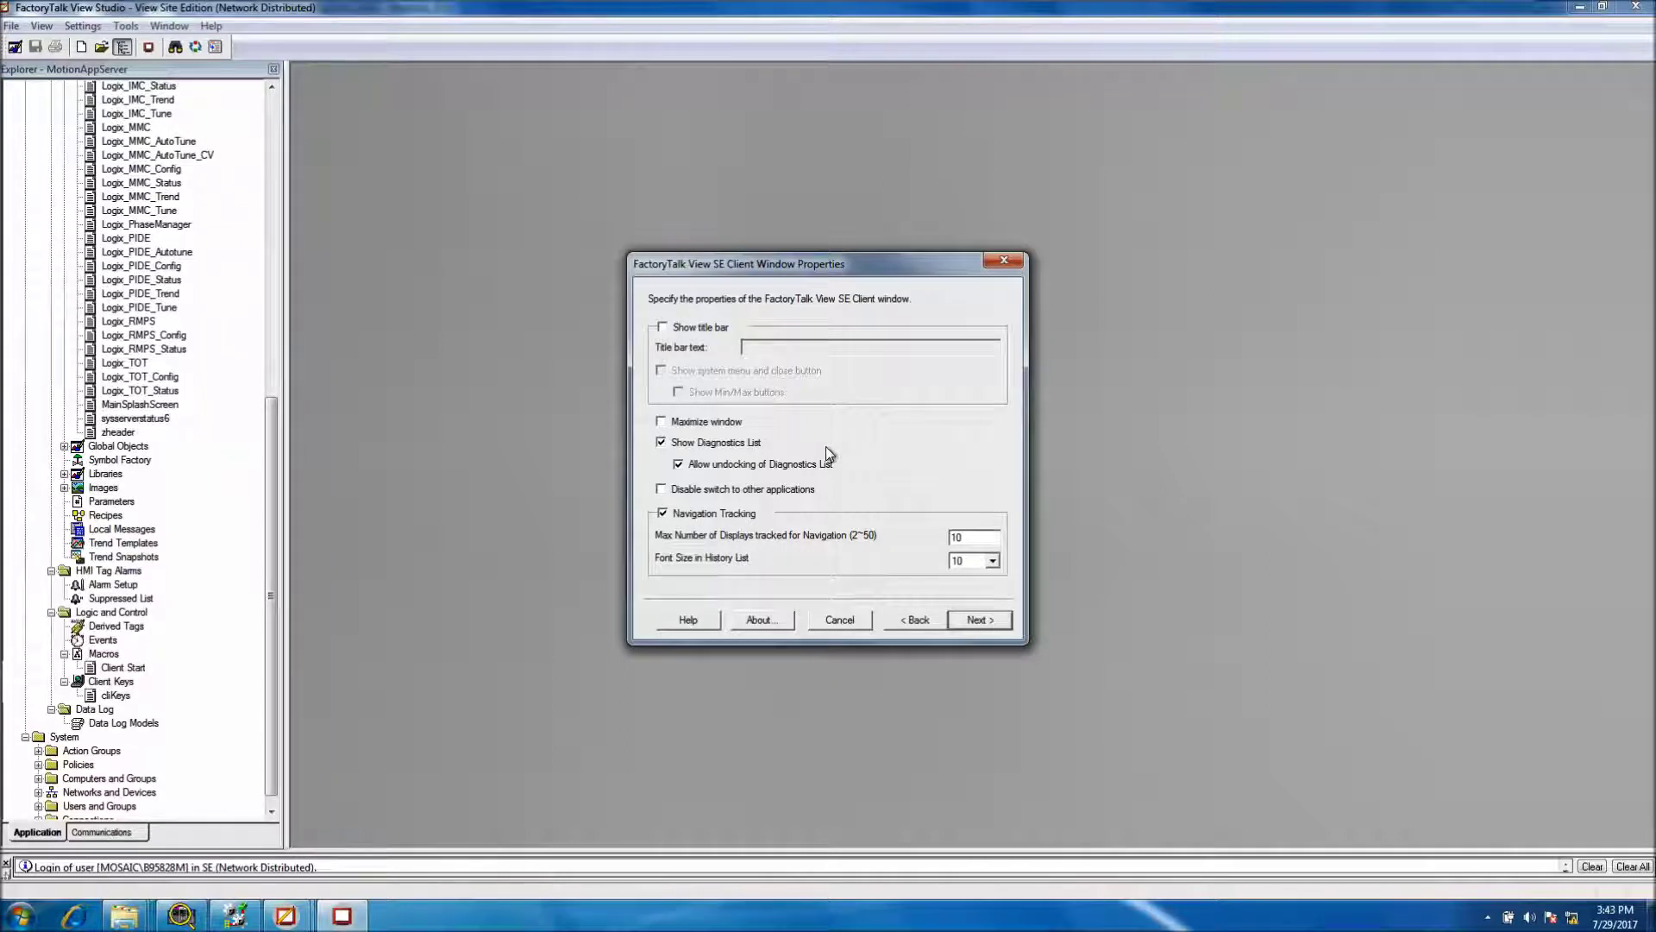
# Step: Toggle the Show Diagnostics List option, enable Maximize window, and continue to the auto logout settings
pyautogui.click(660, 443)
pyautogui.click(662, 444)
pyautogui.click(662, 422)
pyautogui.click(975, 621)
pyautogui.click(975, 621)
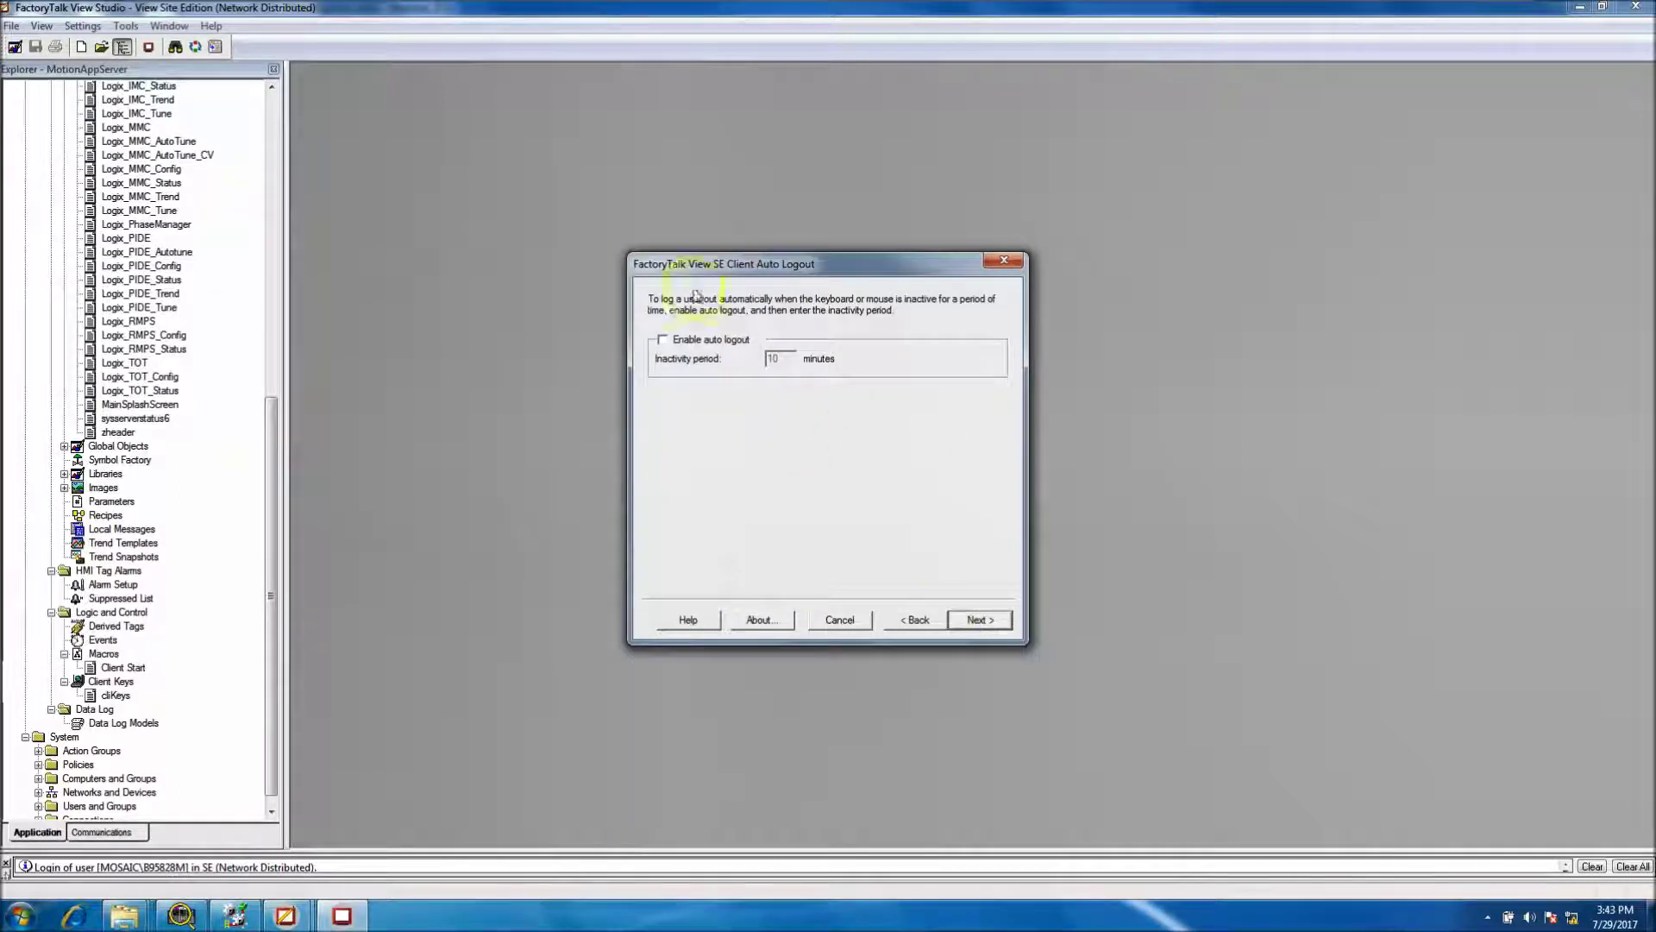
# Step: Leave auto logout disabled and finish the wizard, saving the configuration and opening FactoryTalk View SE Client now
pyautogui.click(978, 620)
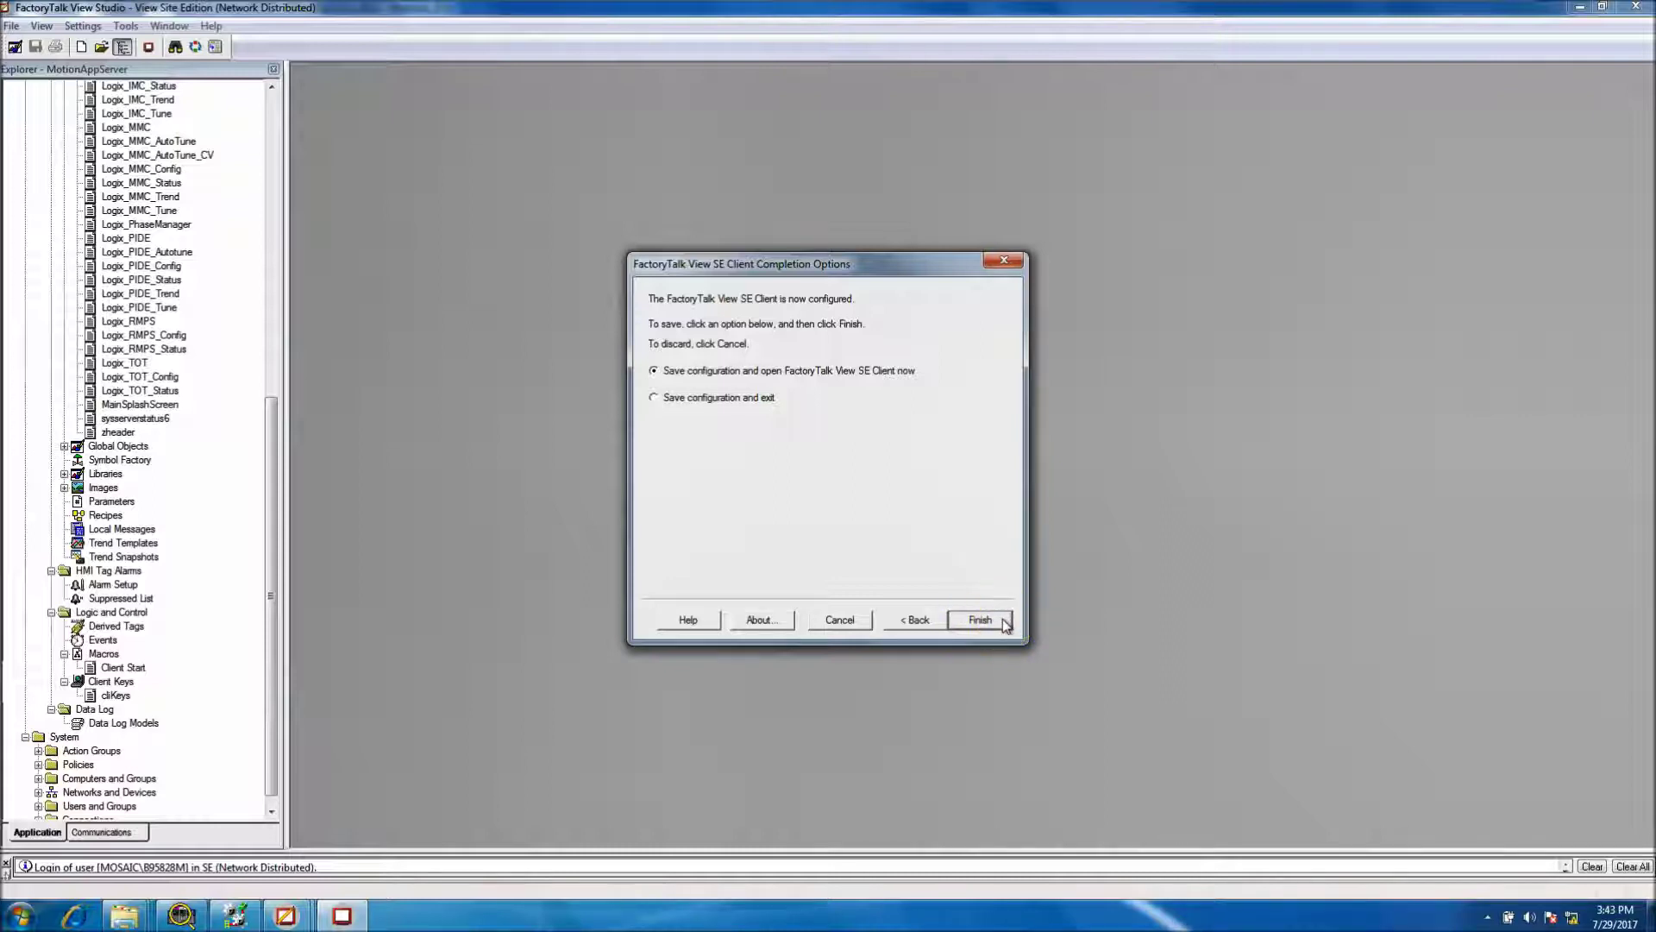
pyautogui.click(921, 619)
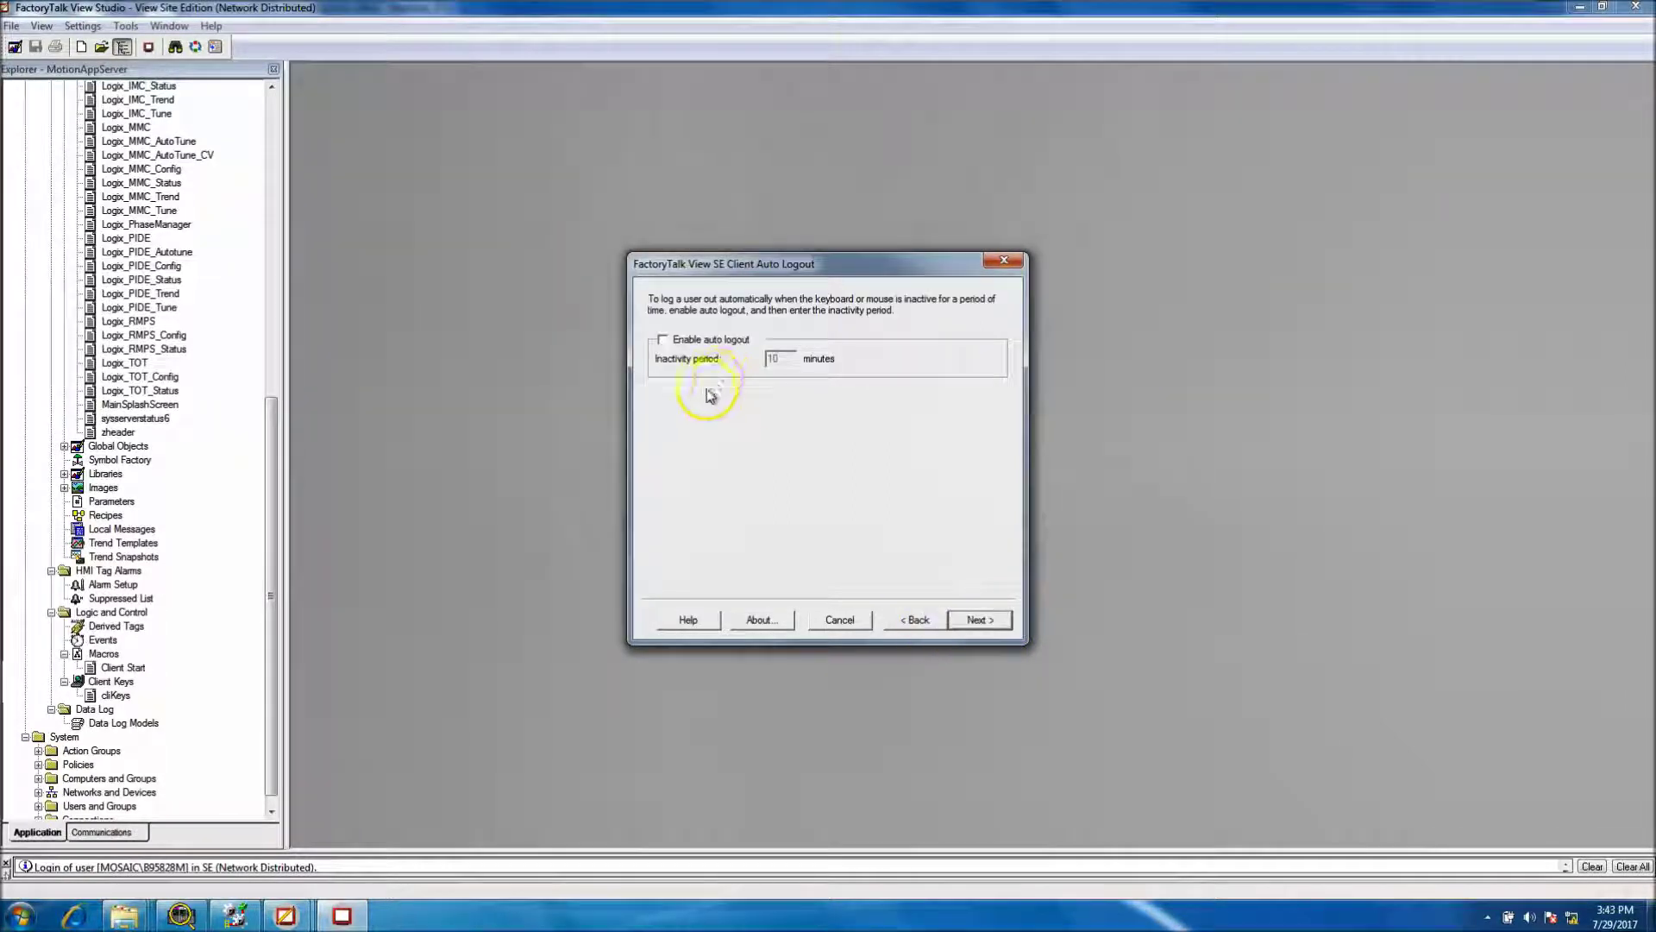
pyautogui.click(984, 620)
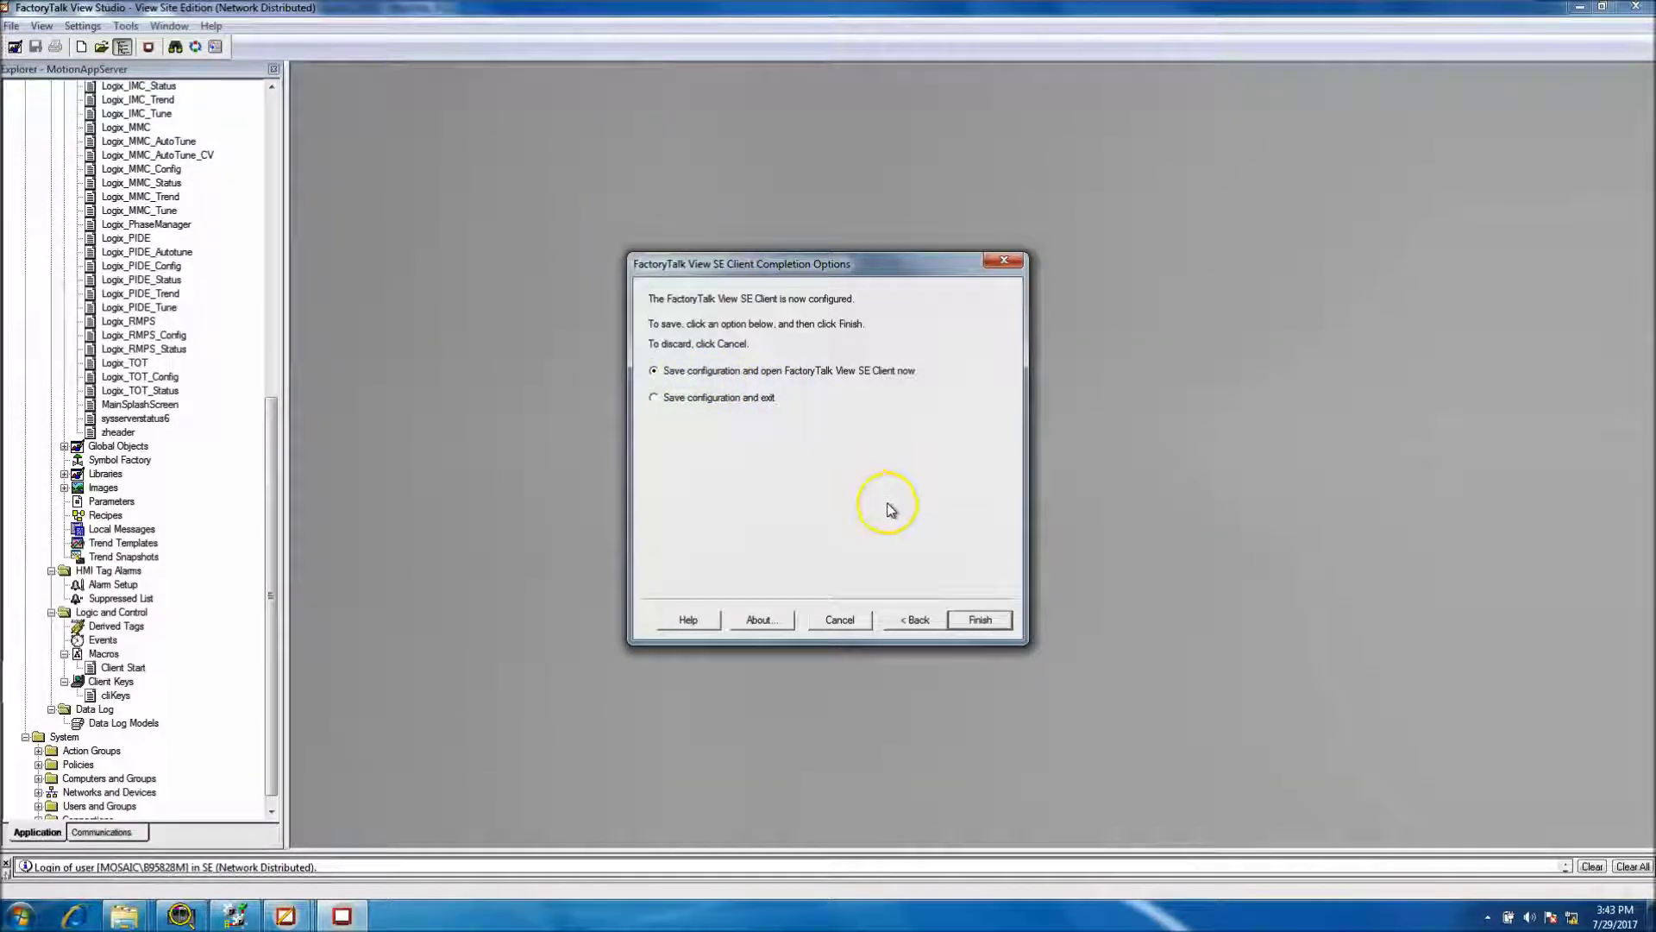
pyautogui.click(973, 623)
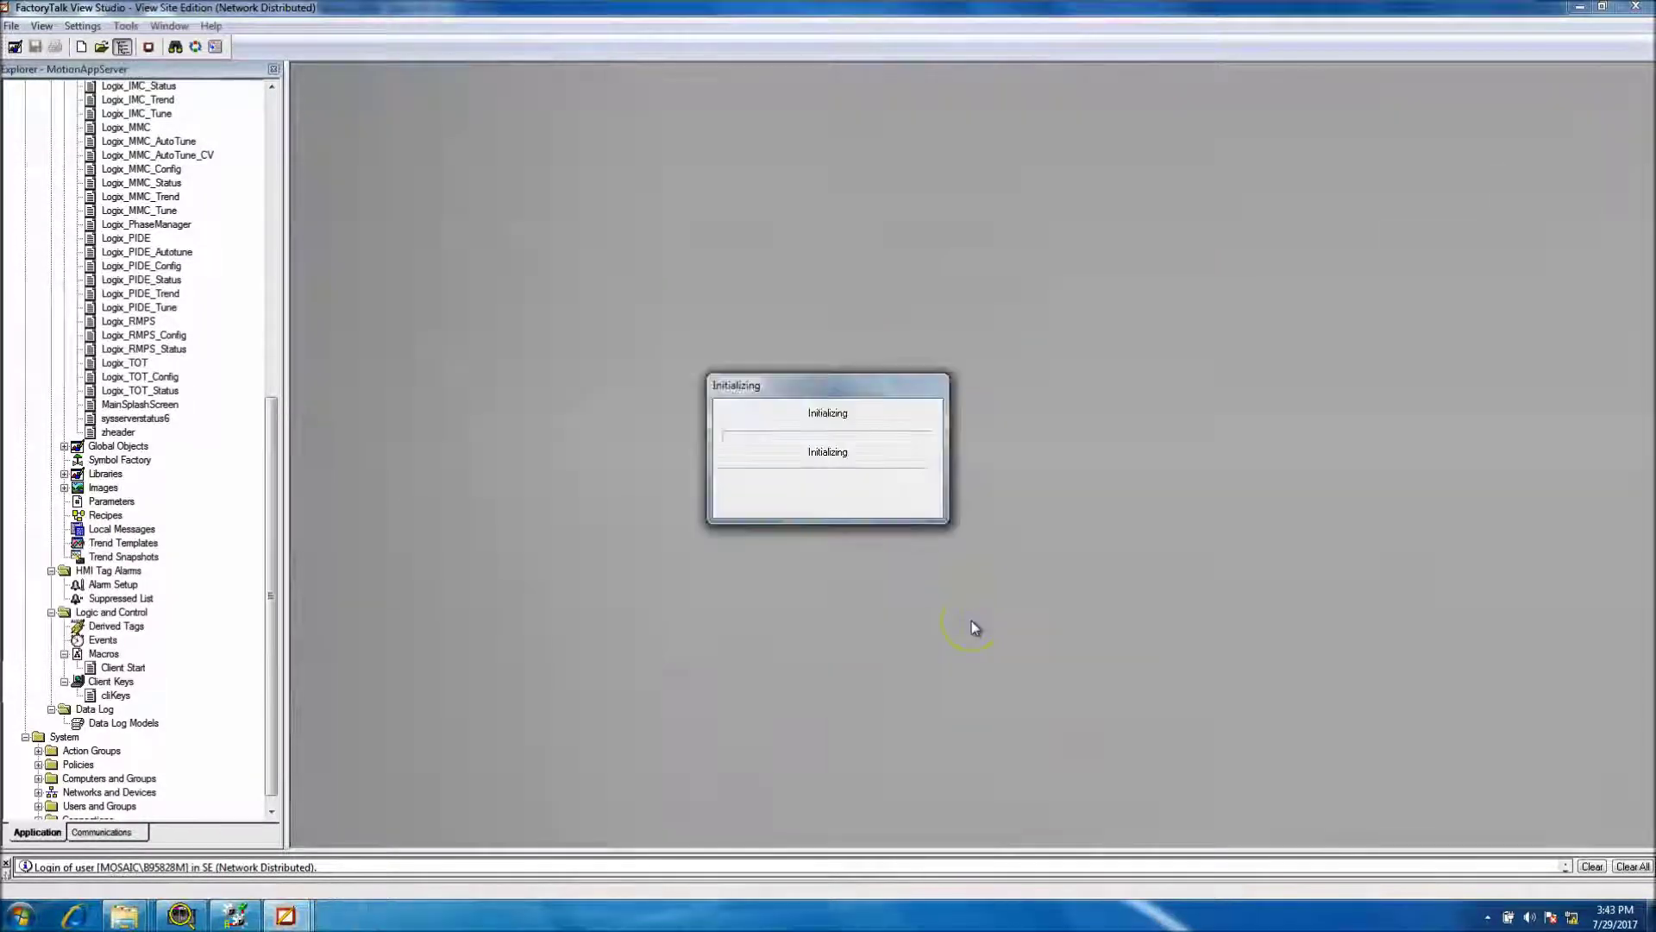
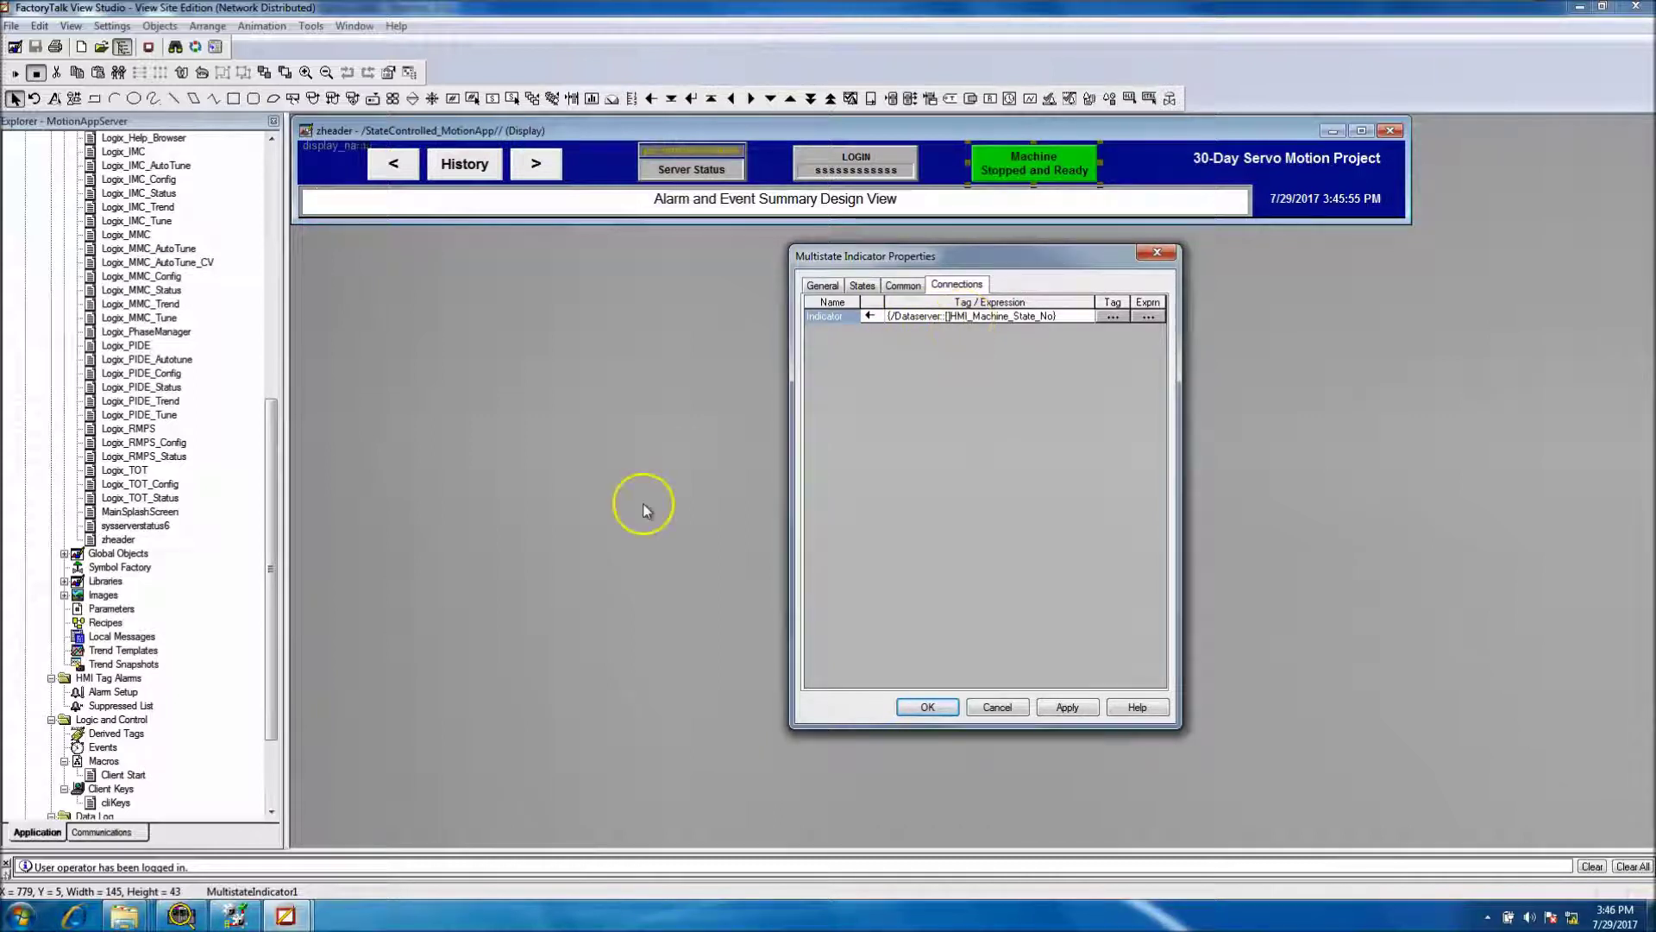
# Step: Check the Machine_SSL state logic in RSLogix 5000, return to FactoryTalk View Studio and close the Multistate Indicator properties
pyautogui.moveTo(223, 919)
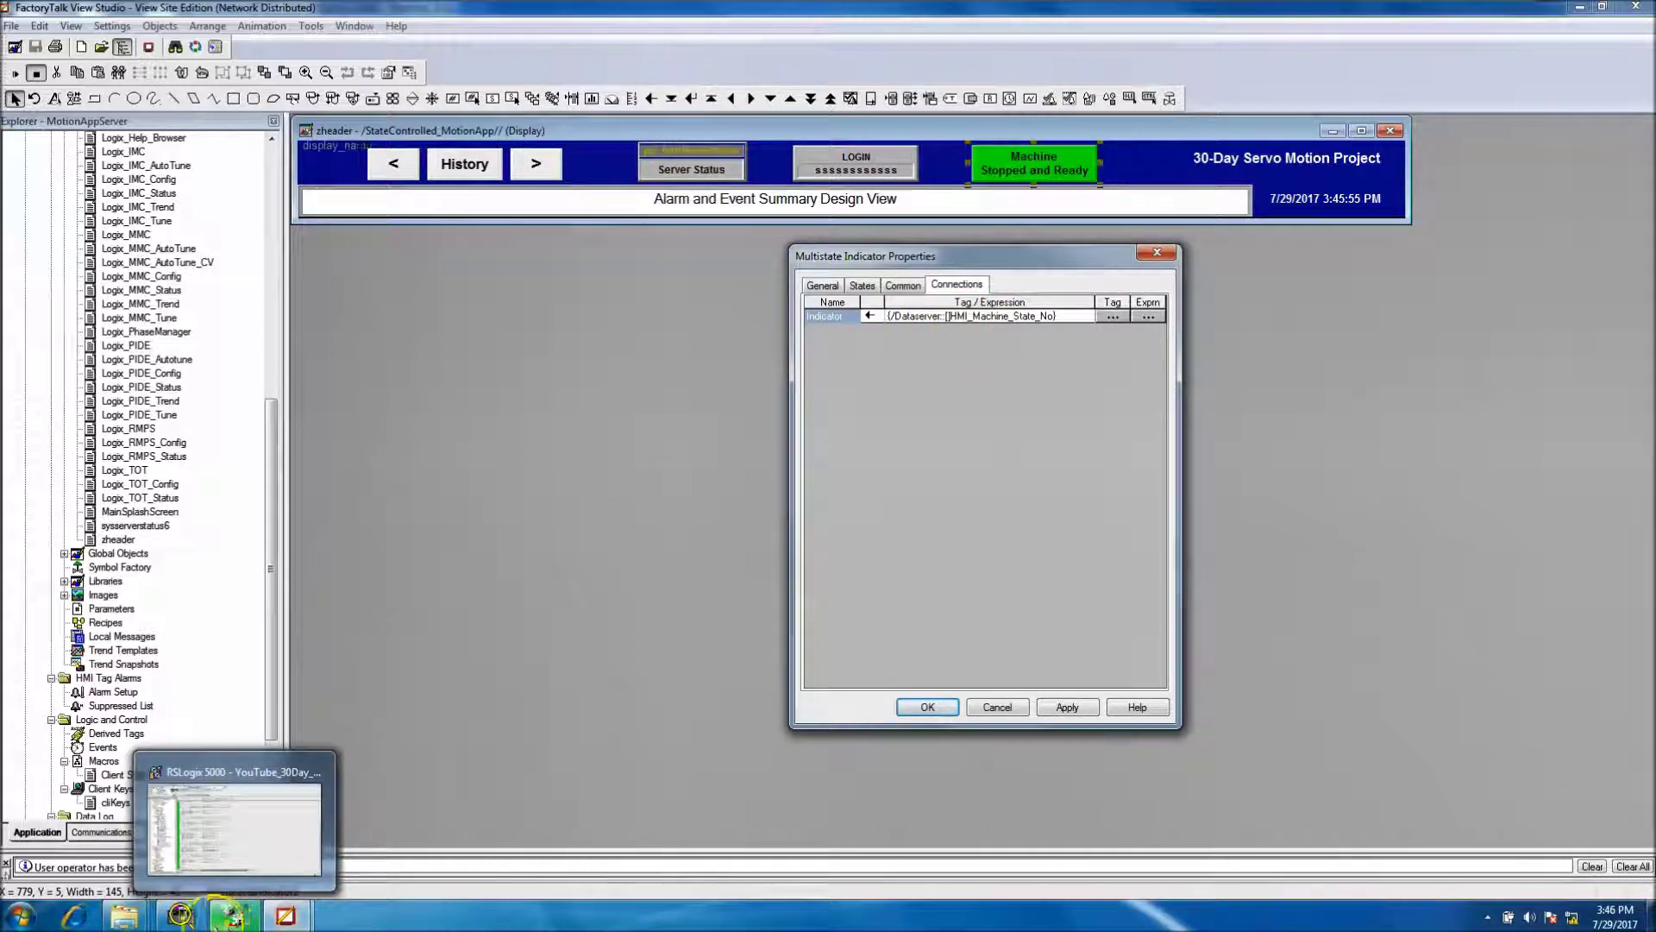
pyautogui.click(228, 920)
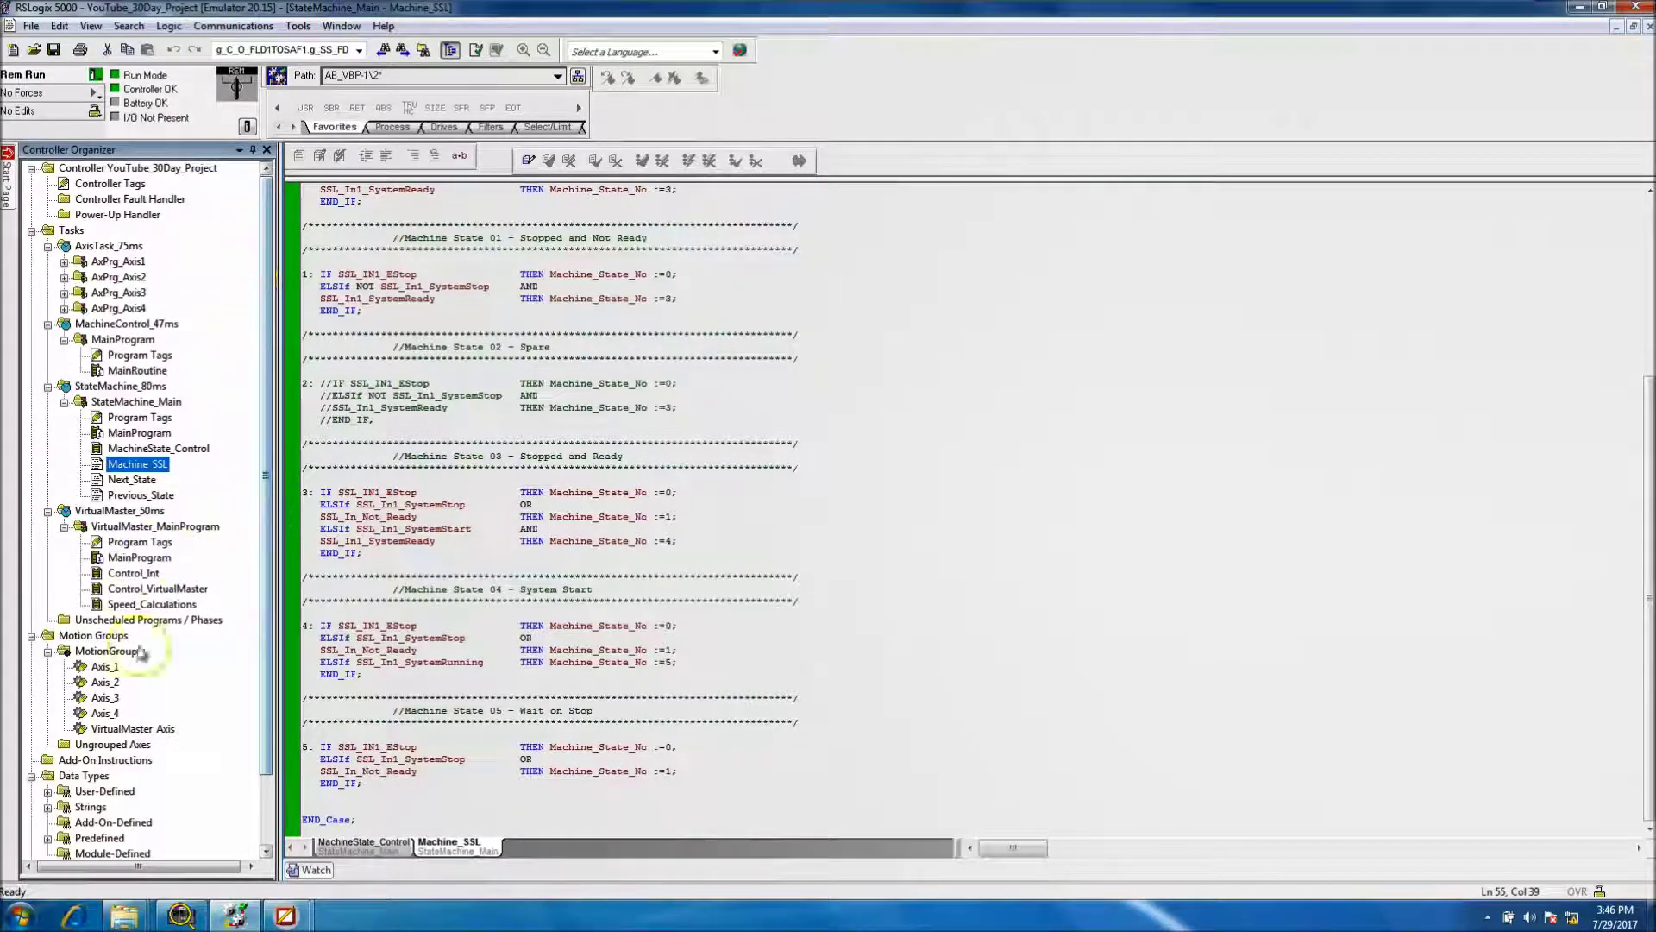
pyautogui.moveTo(285, 916)
pyautogui.click(296, 824)
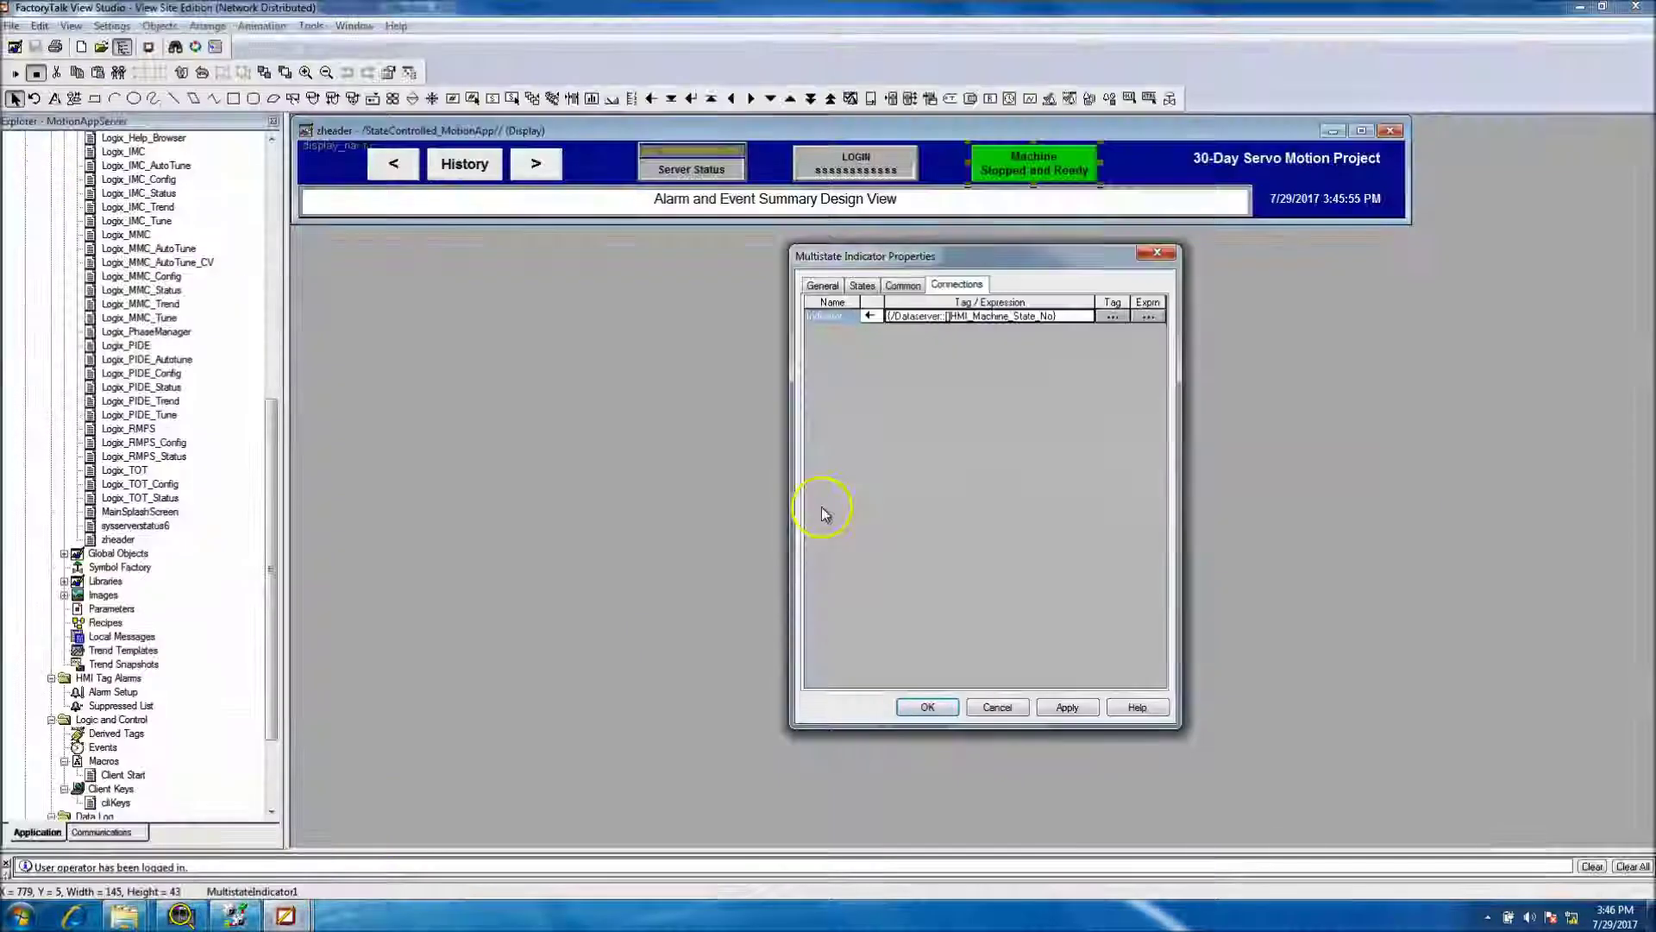
pyautogui.click(1151, 256)
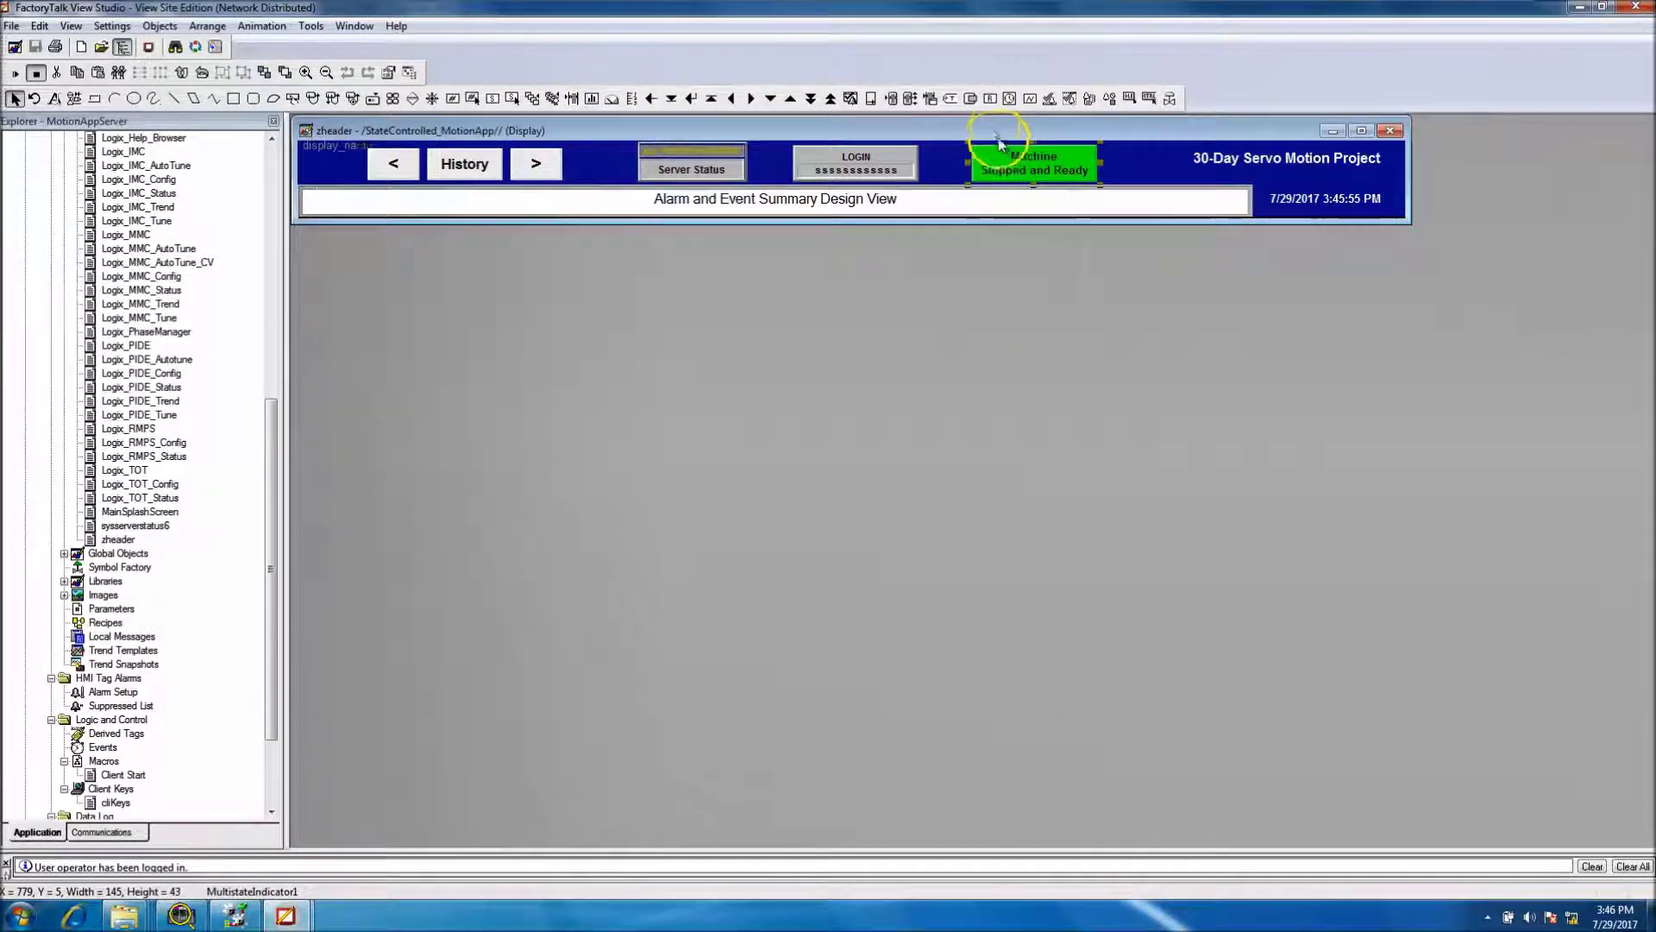
# Step: Open the Communication Setup of RSLinx Enterprise under DataServer and select the YouTube shortcut
pyautogui.moveTo(268, 432); pyautogui.dragTo(318, 140)
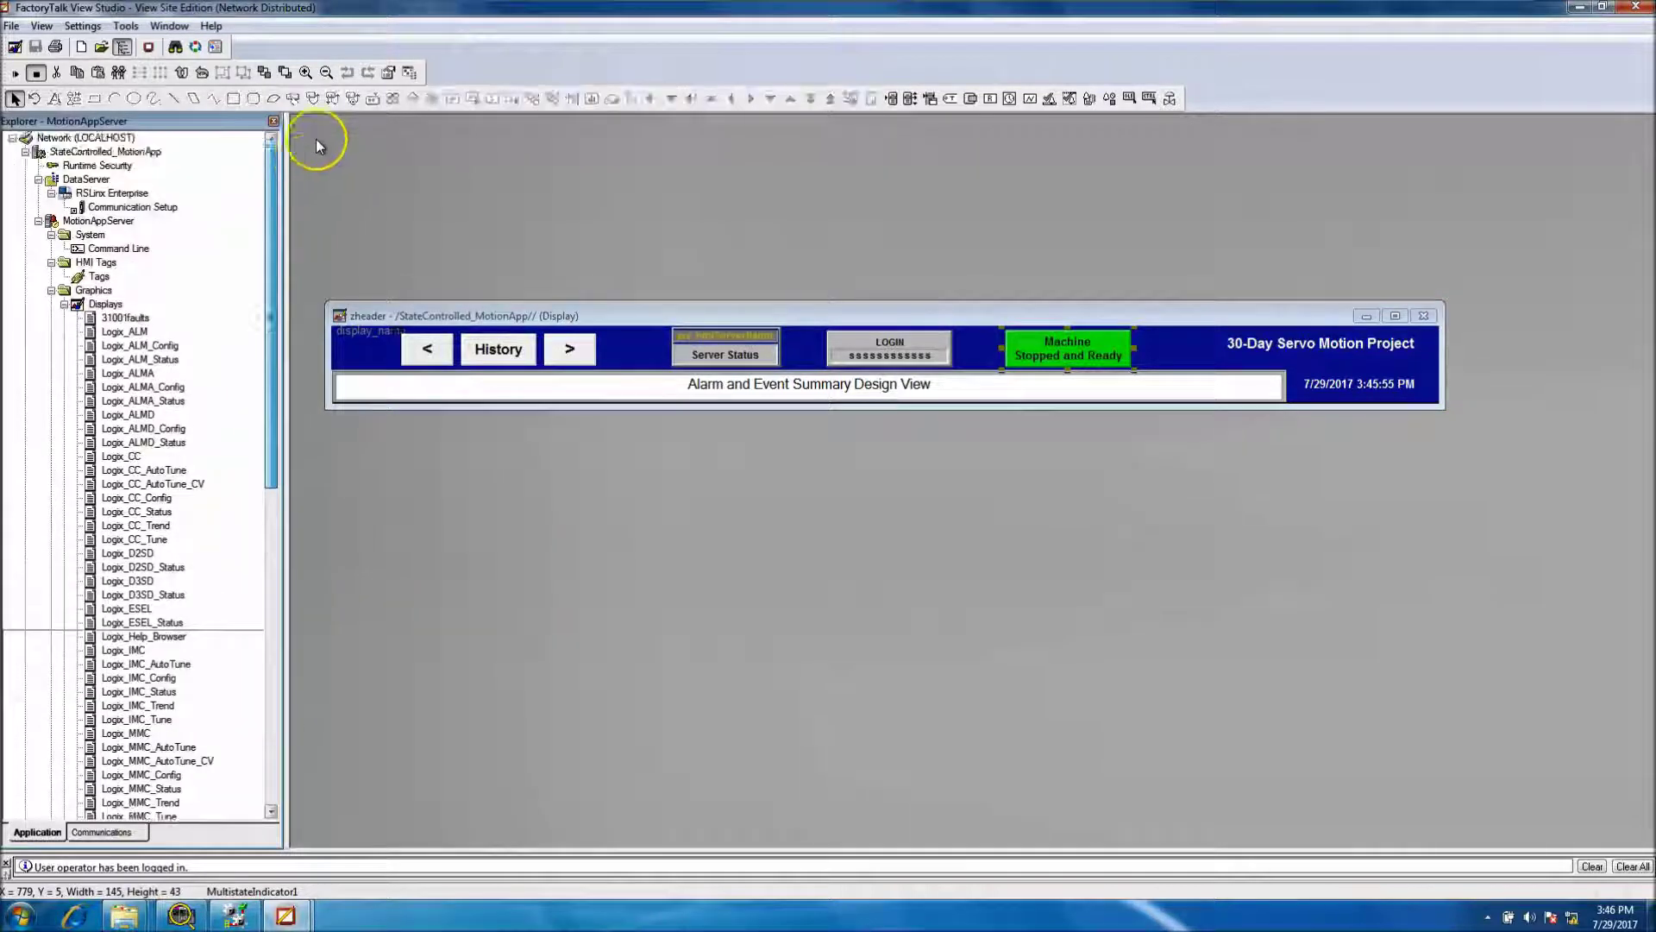
pyautogui.click(101, 195)
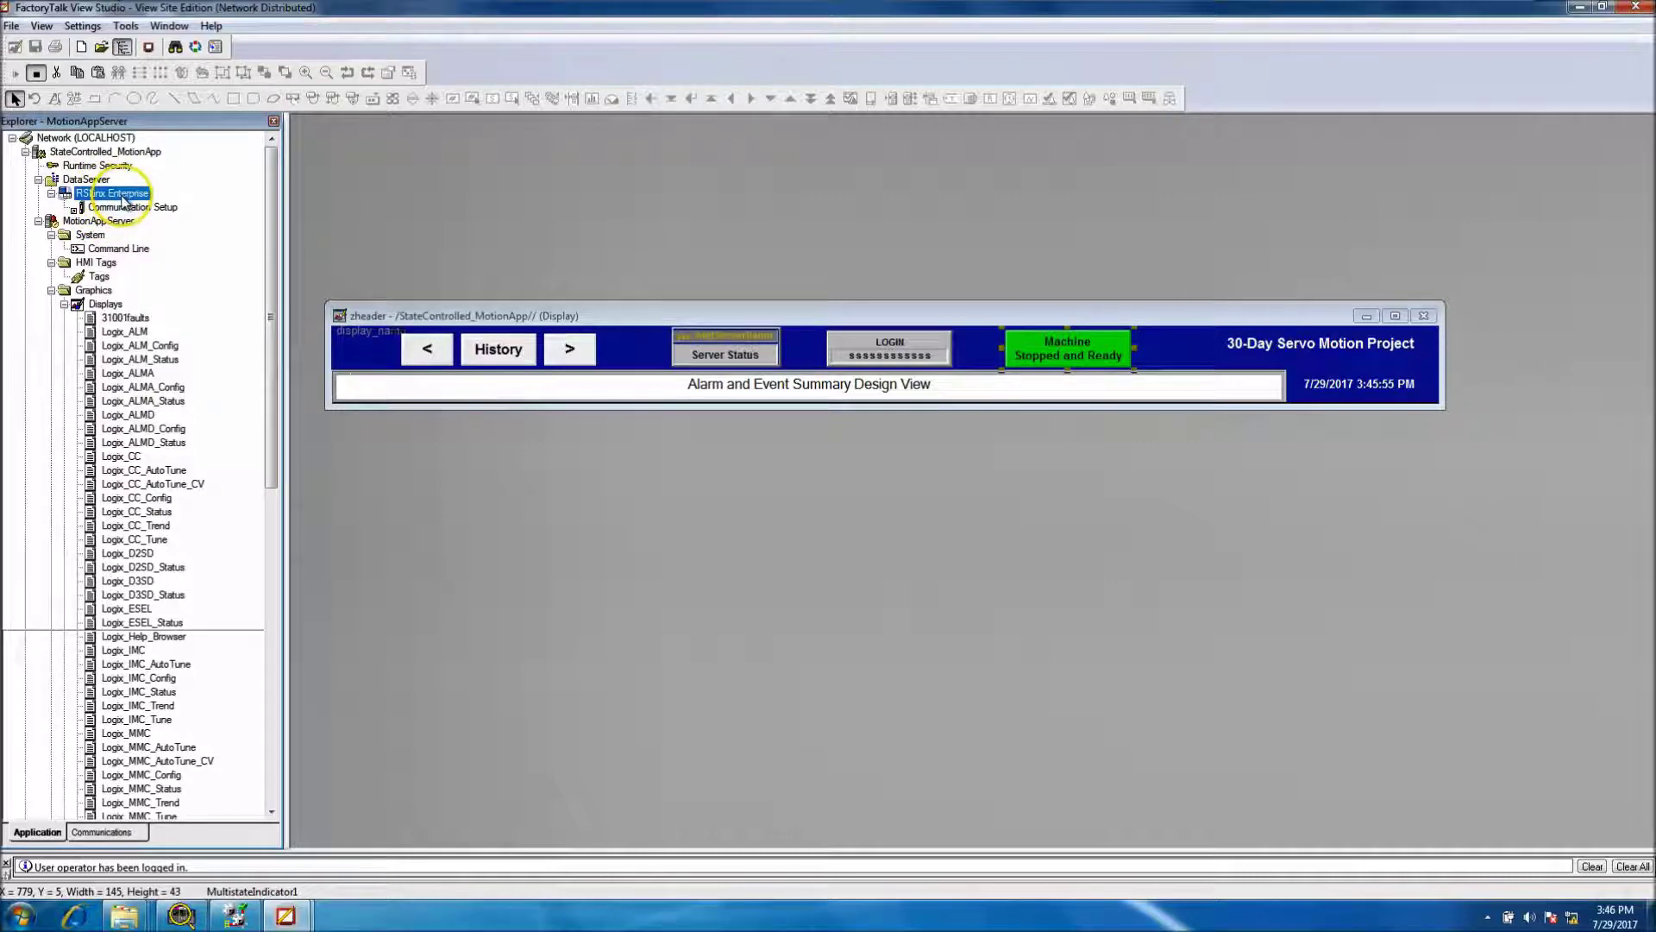
pyautogui.doubleClick(129, 207)
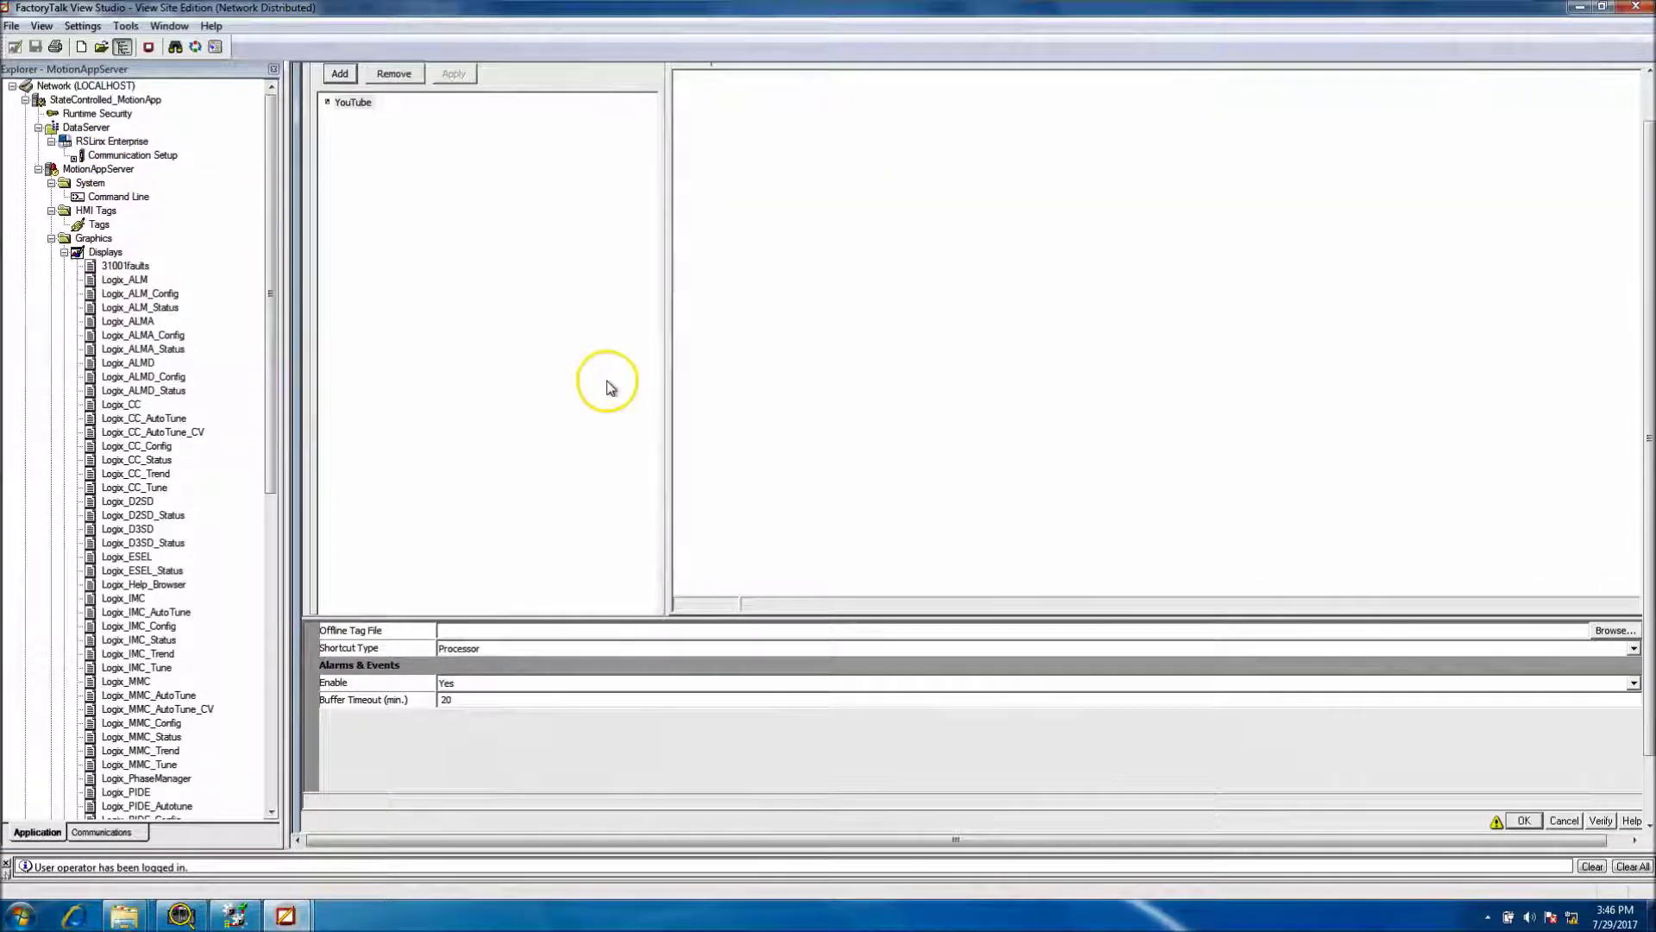
pyautogui.click(349, 103)
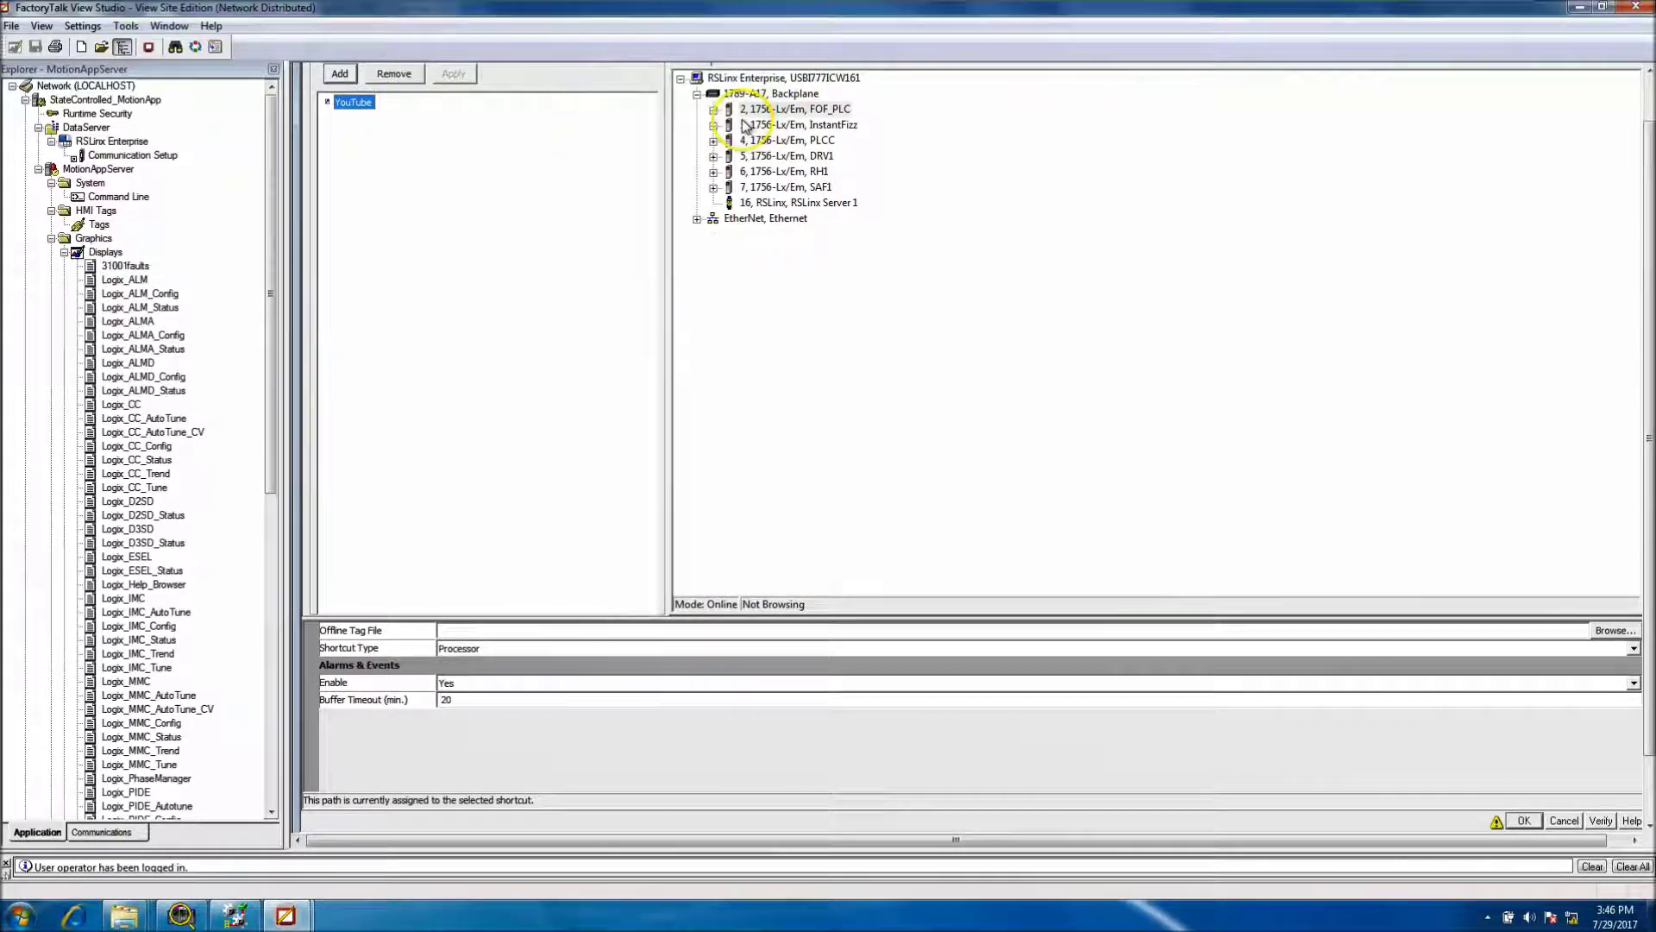
# Step: Examine which controller on the 1789-A17 backplane the YouTube shortcut is assigned to, checking FOF_PLC in slot 2
pyautogui.click(757, 111)
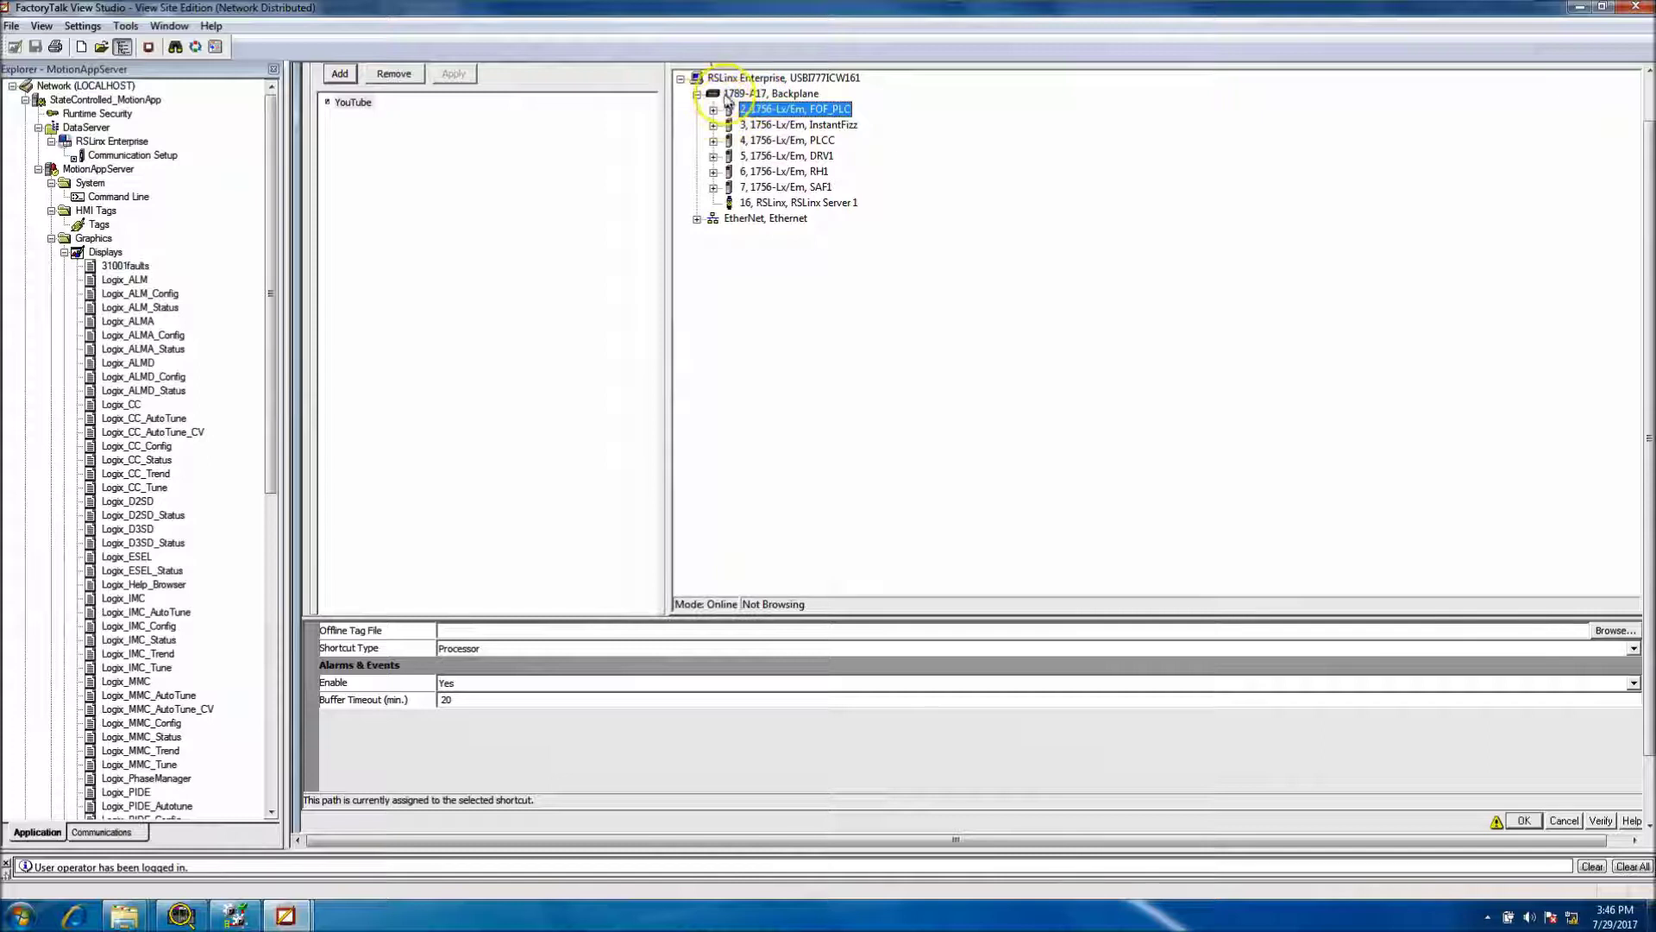
pyautogui.click(726, 95)
pyautogui.doubleClick(726, 95)
pyautogui.doubleClick(726, 95)
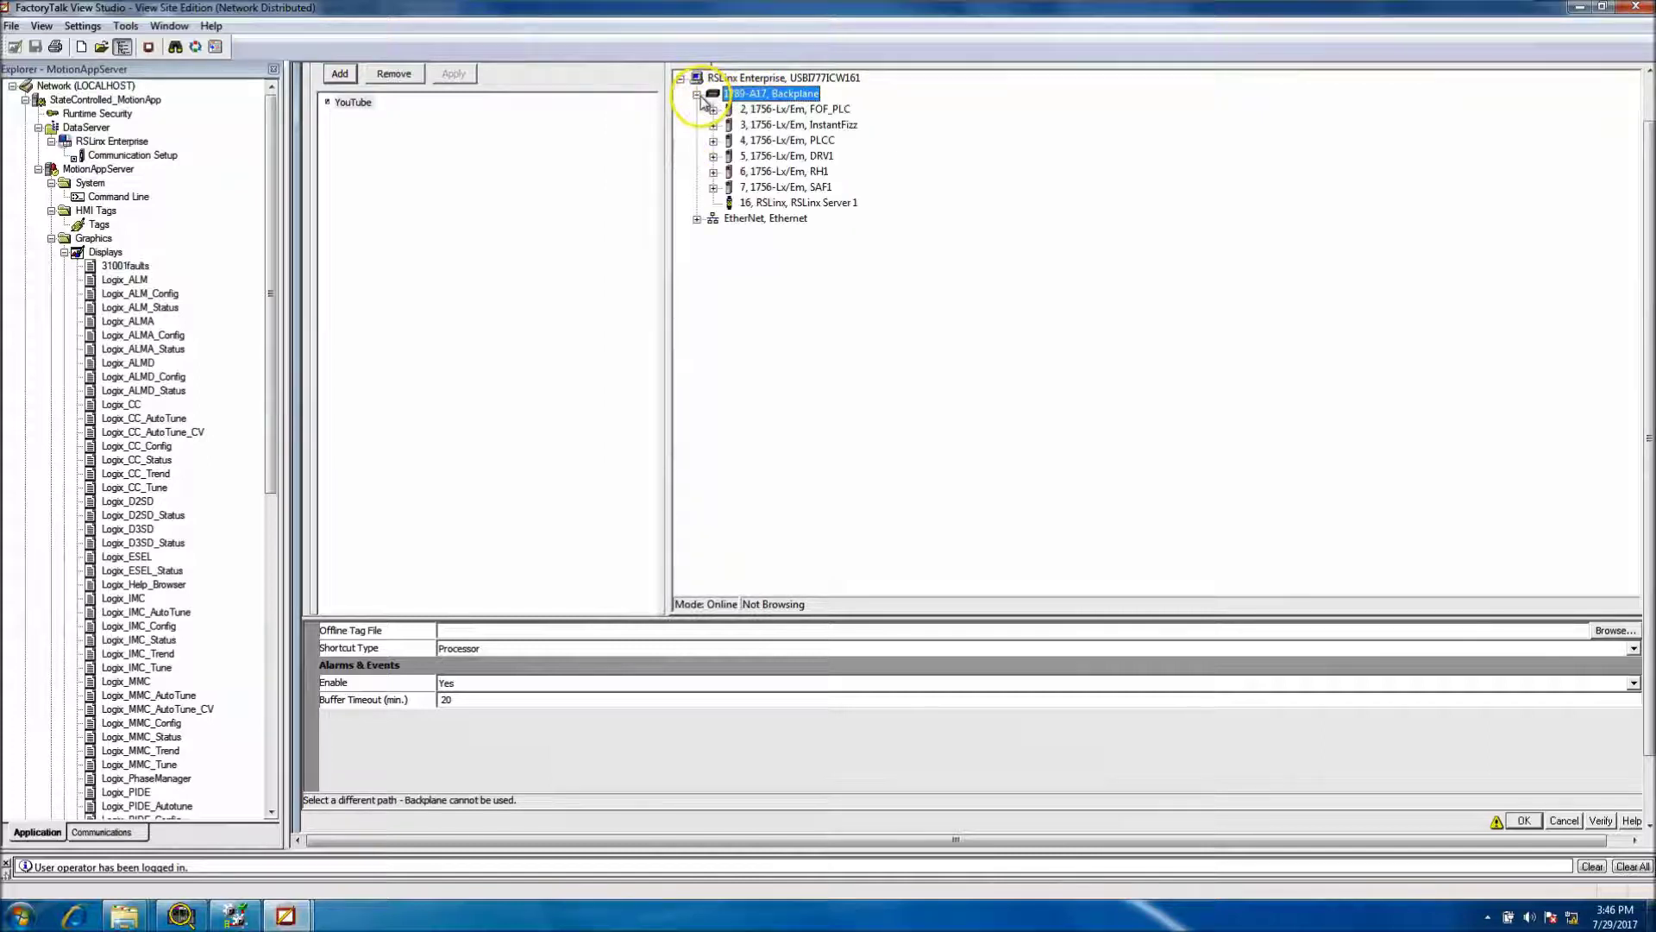
pyautogui.click(775, 111)
pyautogui.click(354, 112)
pyautogui.click(361, 114)
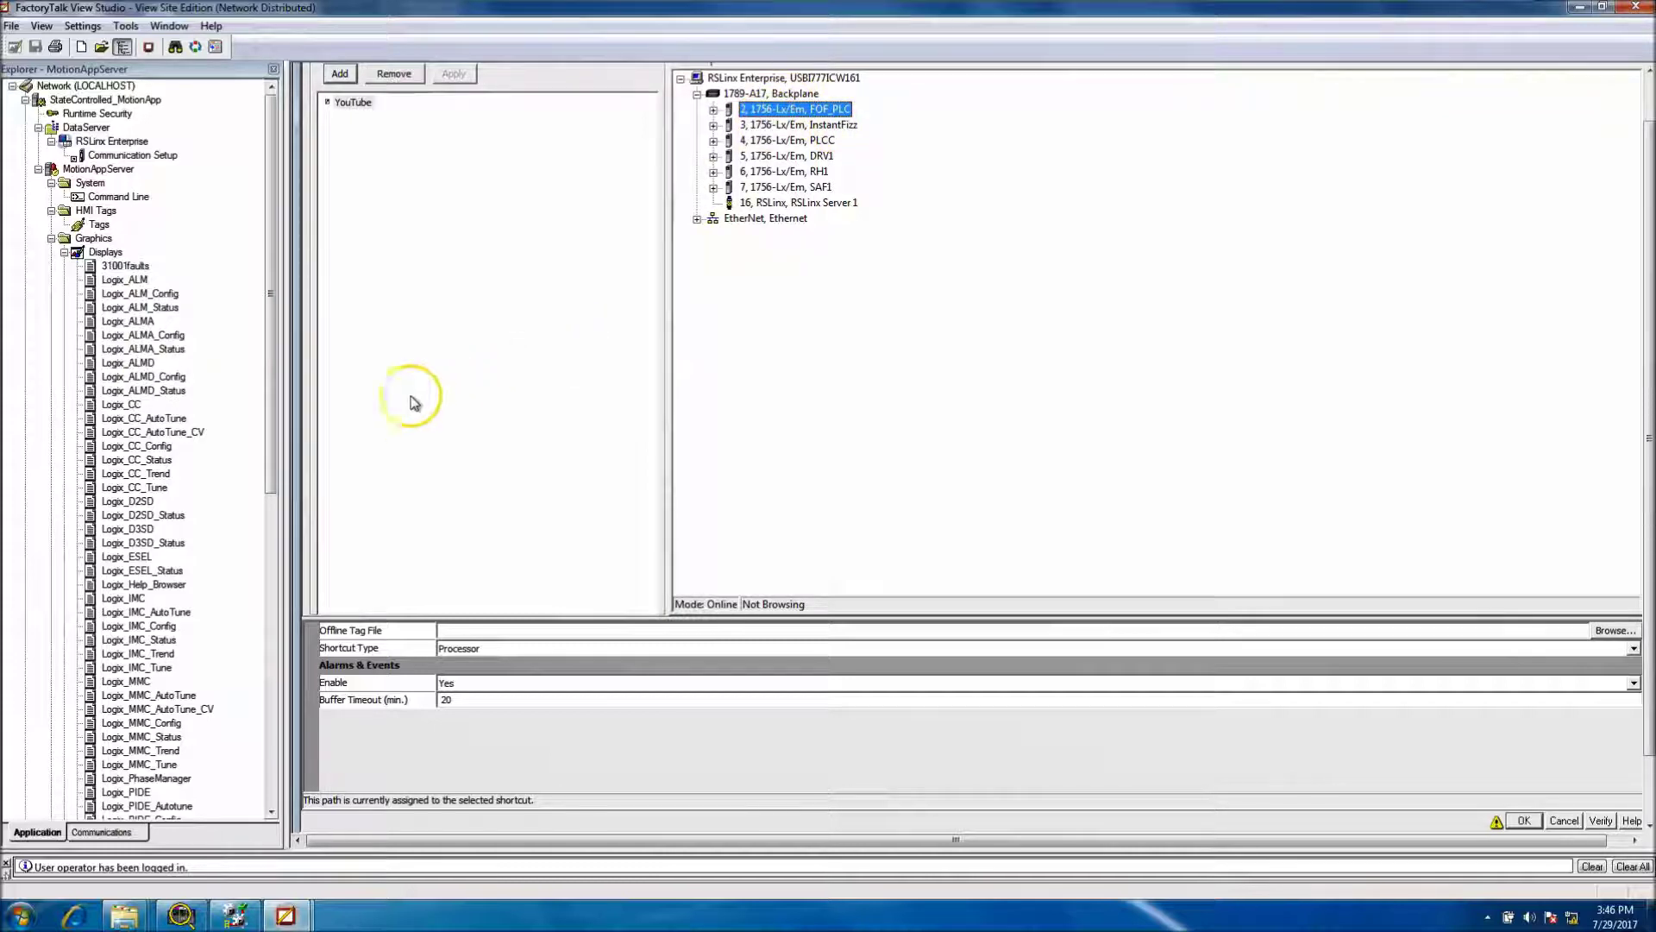
# Step: Check the emulator controller's backplane slot under I/O Configuration in RSLogix 5000 and return to FactoryTalk View Studio
pyautogui.click(239, 916)
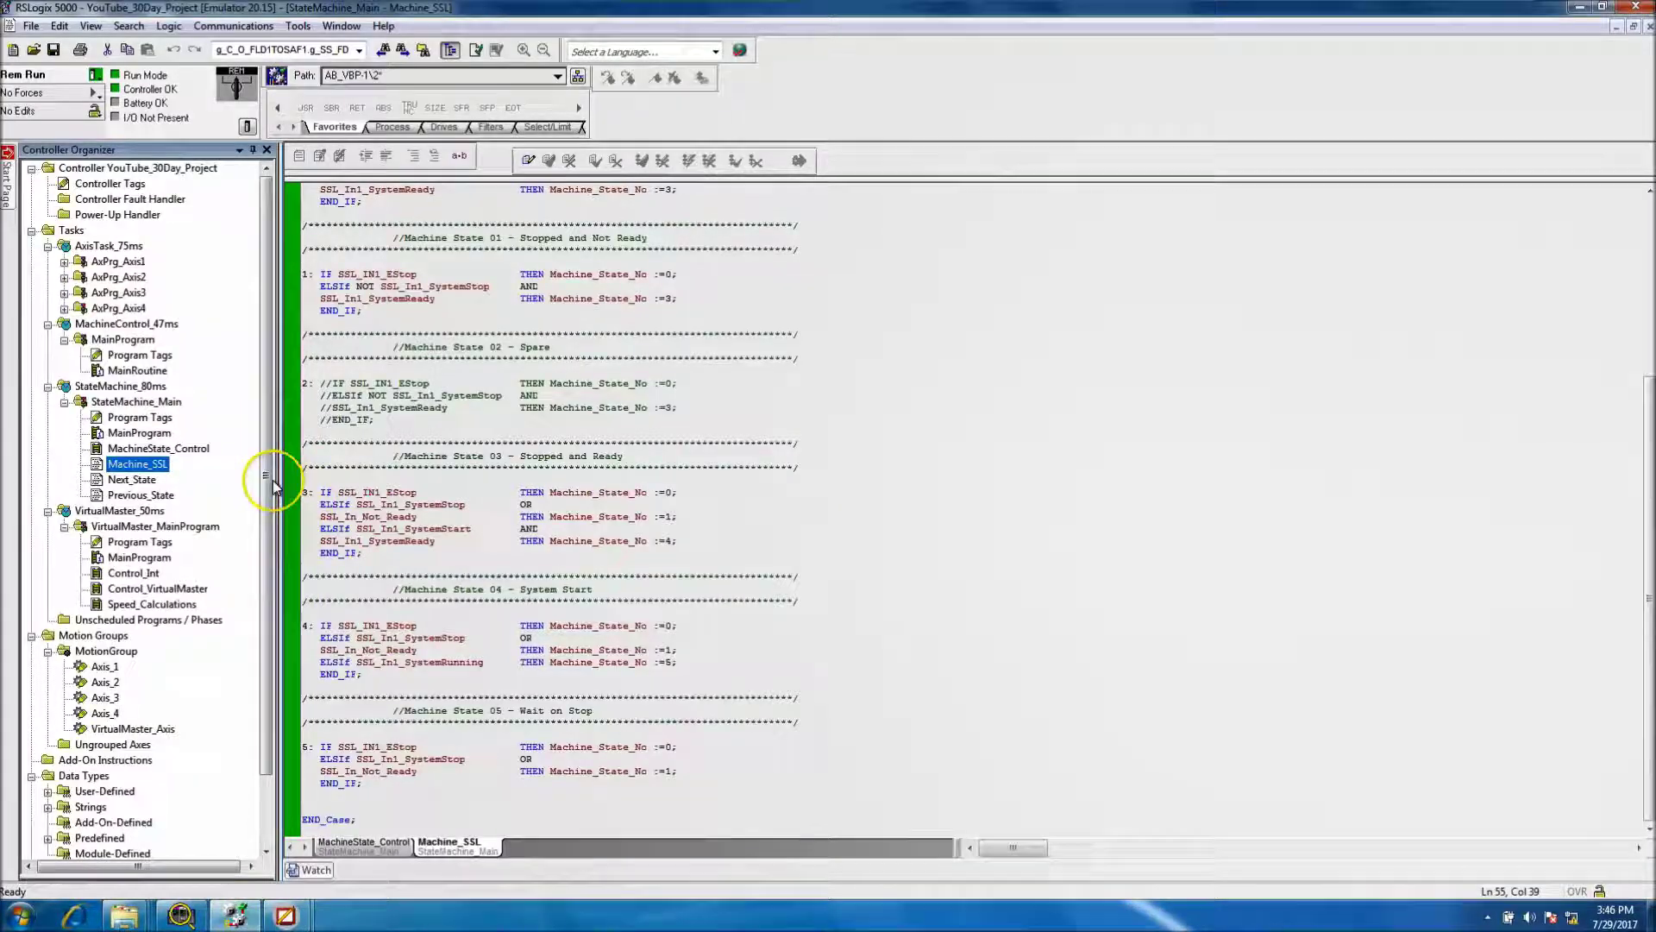
pyautogui.scroll(-2, 270, 469)
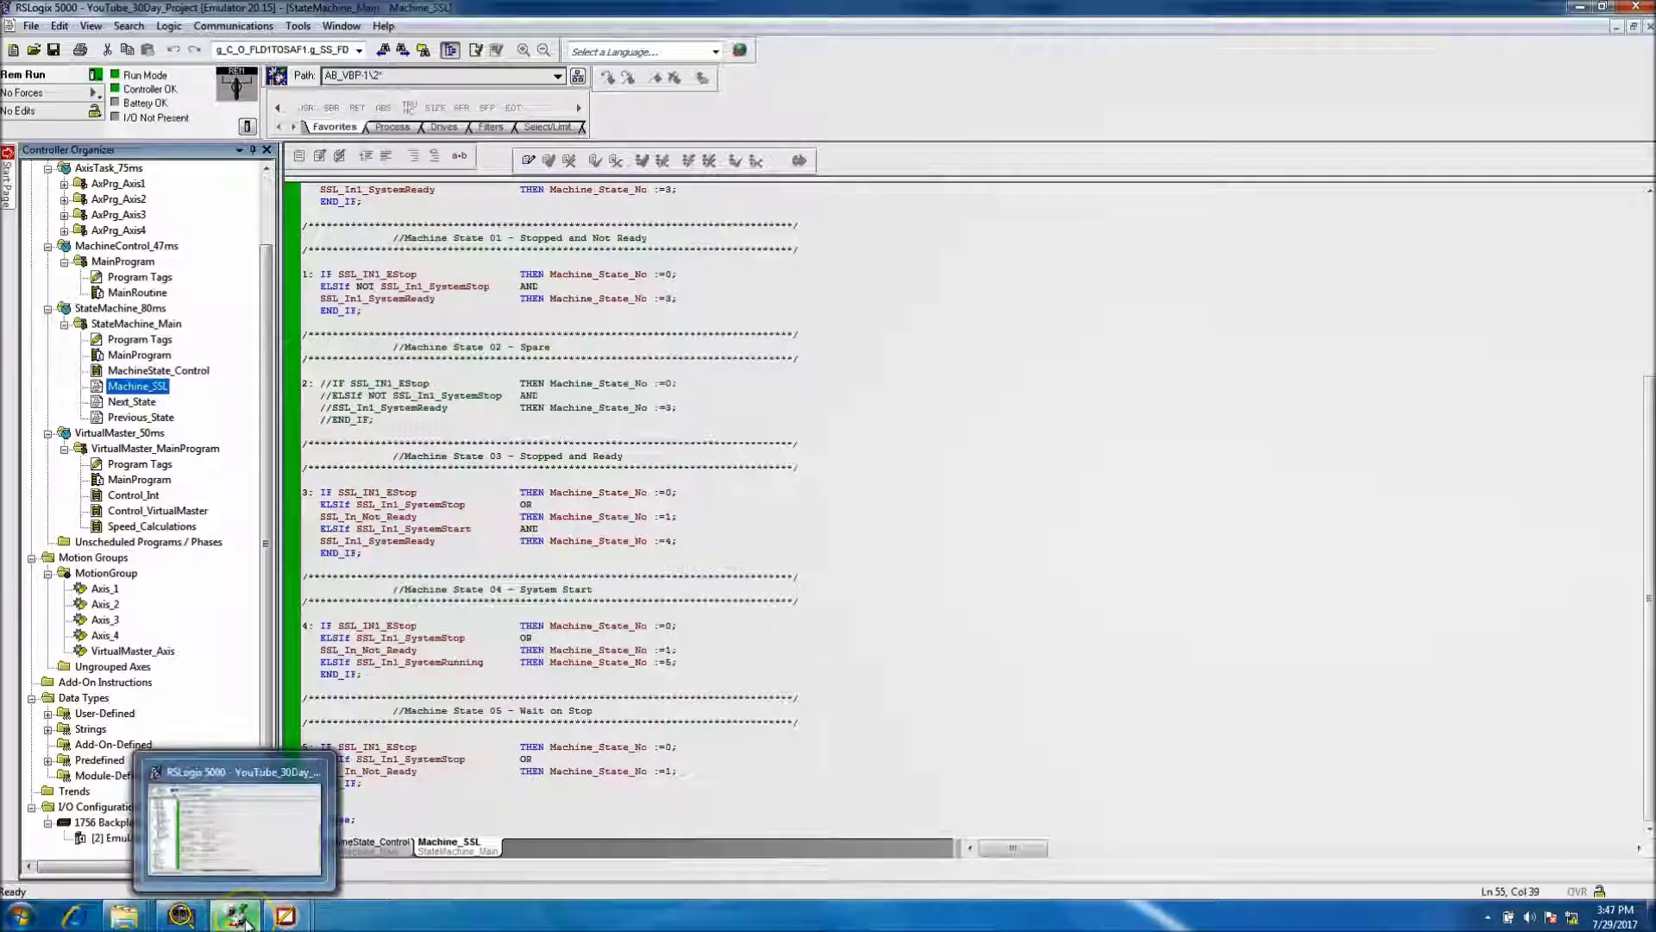
pyautogui.click(233, 824)
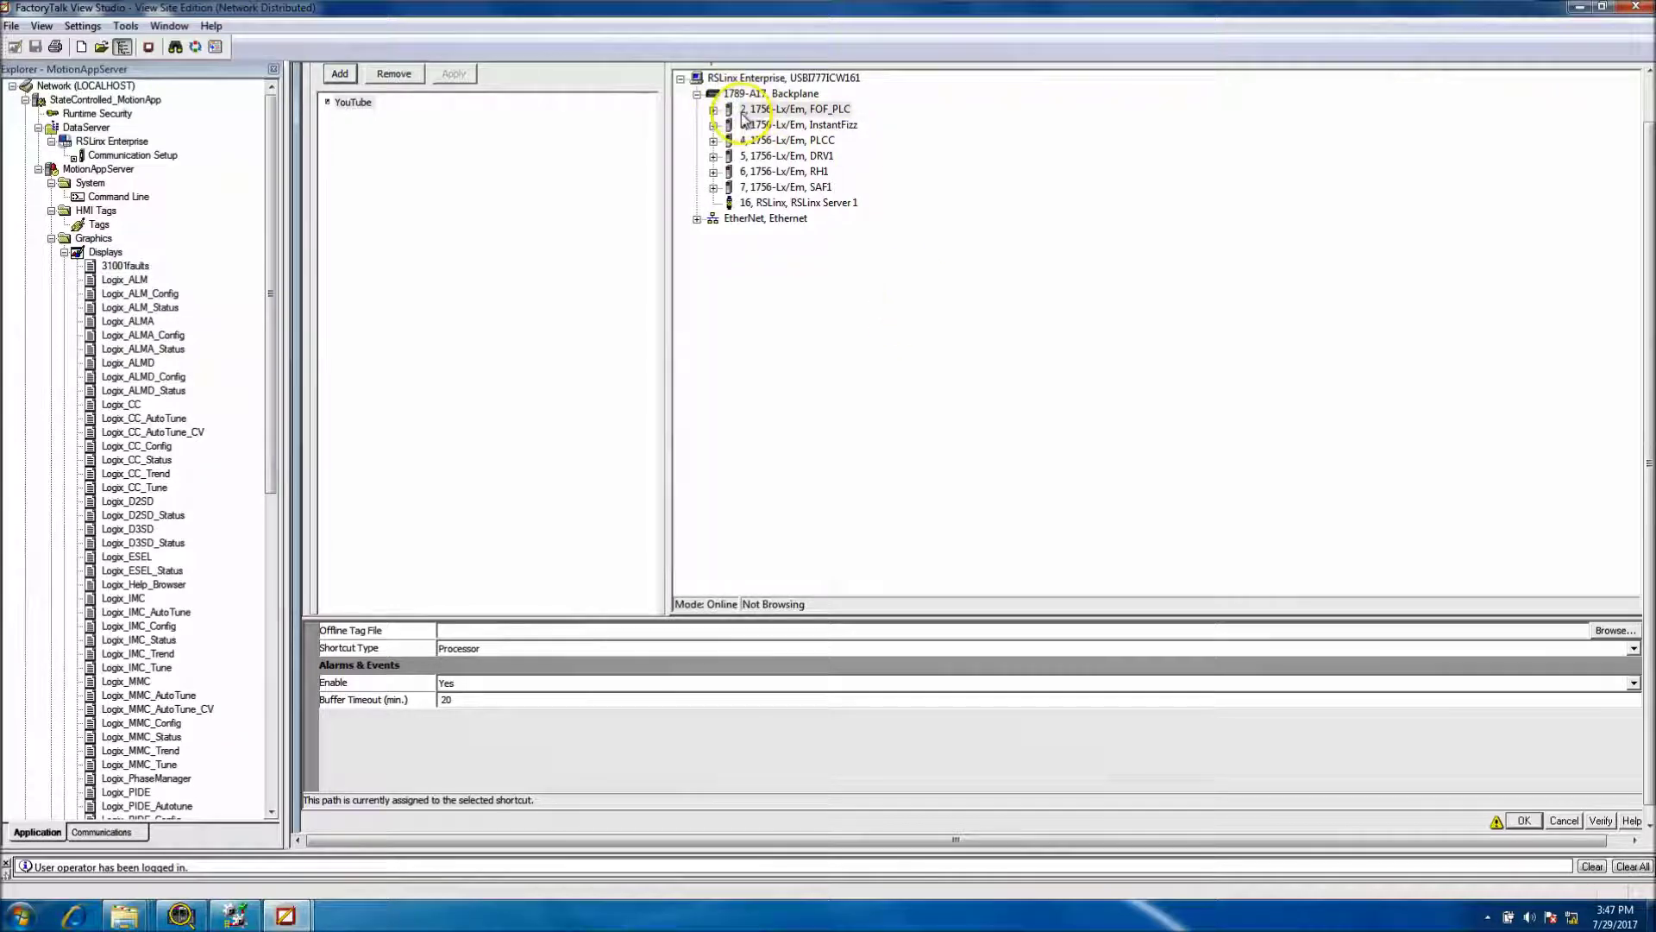
# Step: Verify the YouTube shortcut in the communication setup, close the verifier and accept the setup
pyautogui.click(1601, 821)
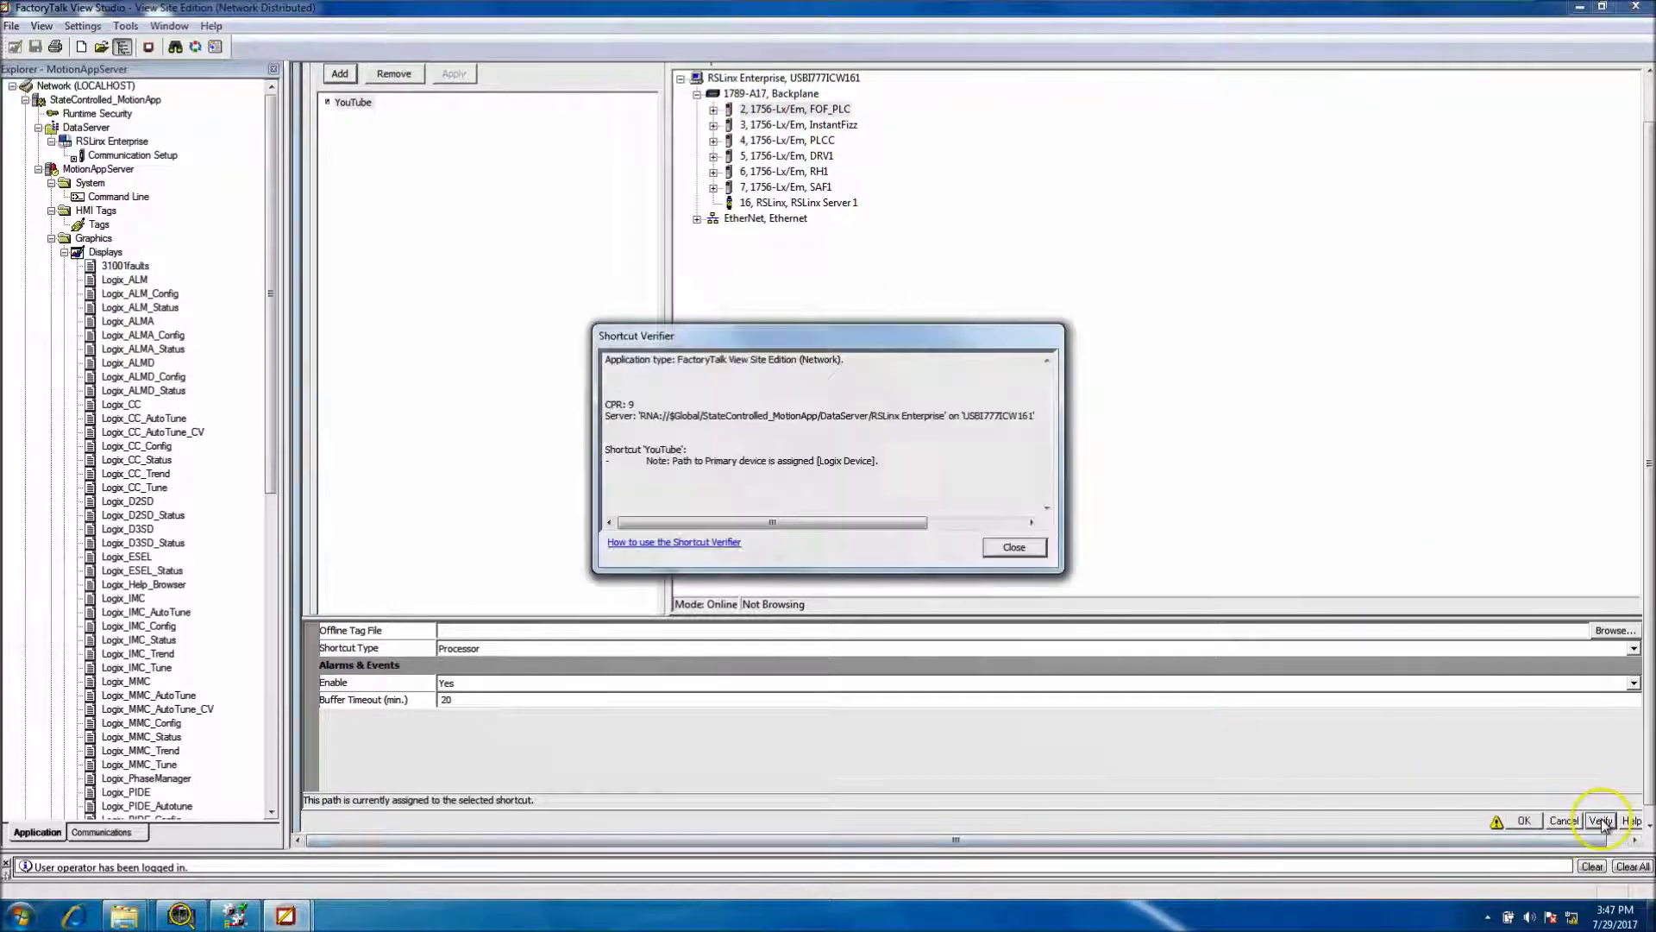
pyautogui.click(1016, 549)
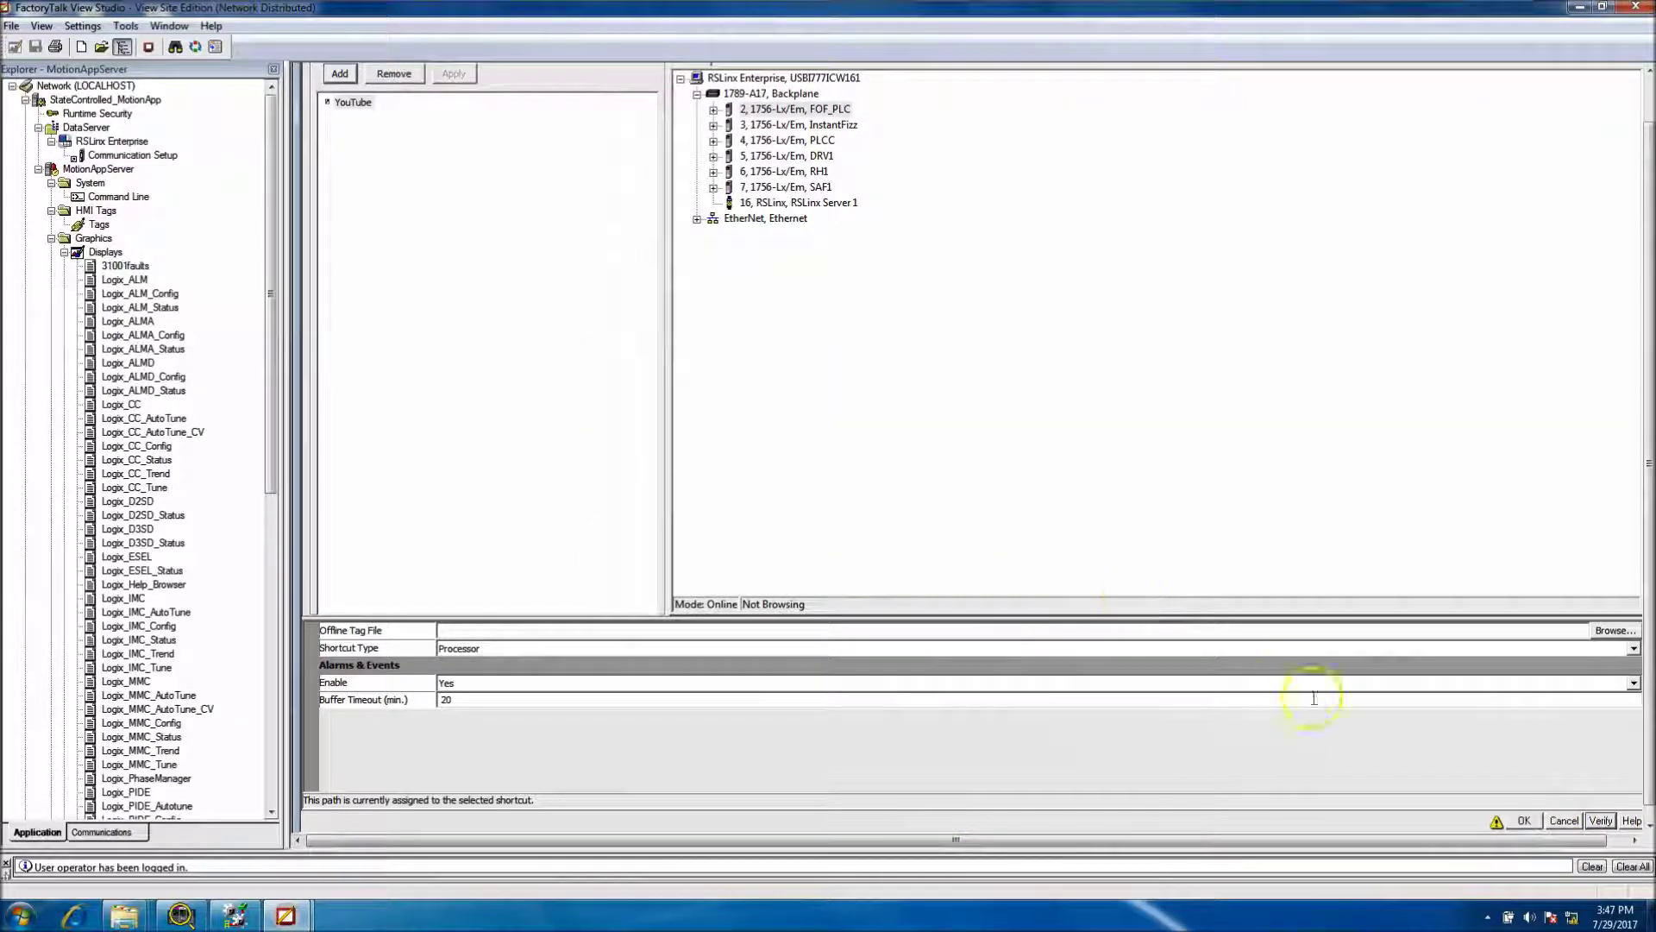
pyautogui.click(1522, 822)
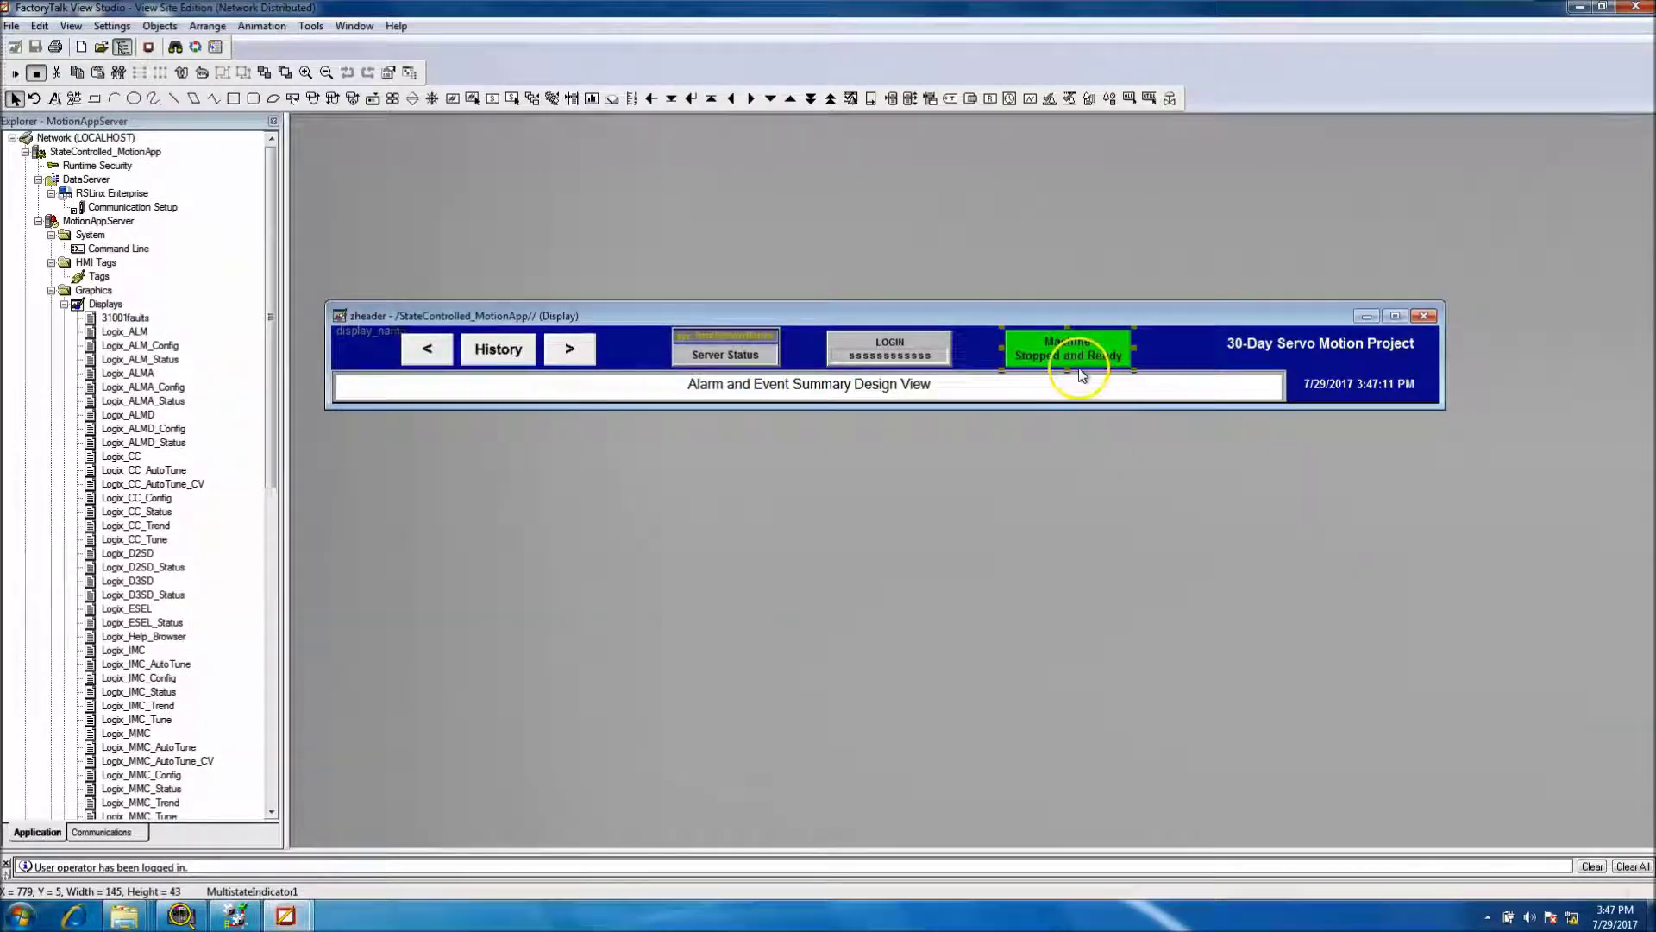
# Step: Set the zheader machine-state indicator's connection to {/Dataserver:[YouTube]HMI_Machine_State_No}, apply it, and close the display with its changes saved
pyautogui.doubleClick(1075, 356)
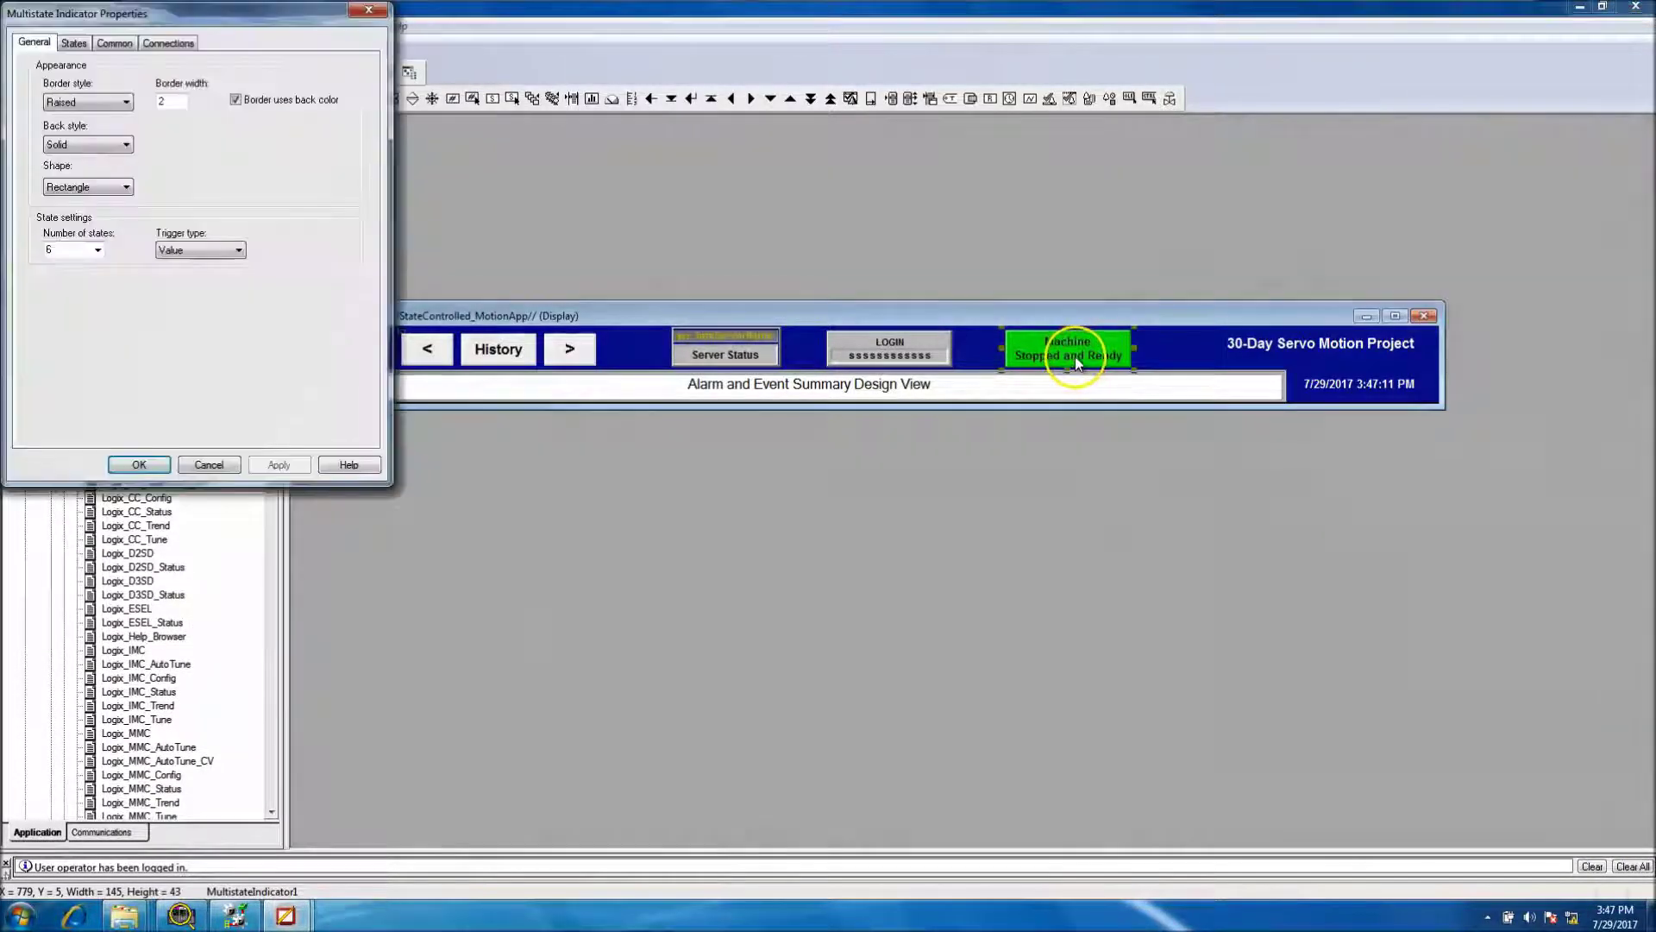
pyautogui.click(195, 45)
pyautogui.moveTo(197, 12); pyautogui.dragTo(827, 257)
pyautogui.click(799, 315)
pyautogui.press('BackSpace')
pyautogui.press('BackSpace')
pyautogui.press('BackSpace')
pyautogui.write('YouTube]HMI_Machine_State_No}')
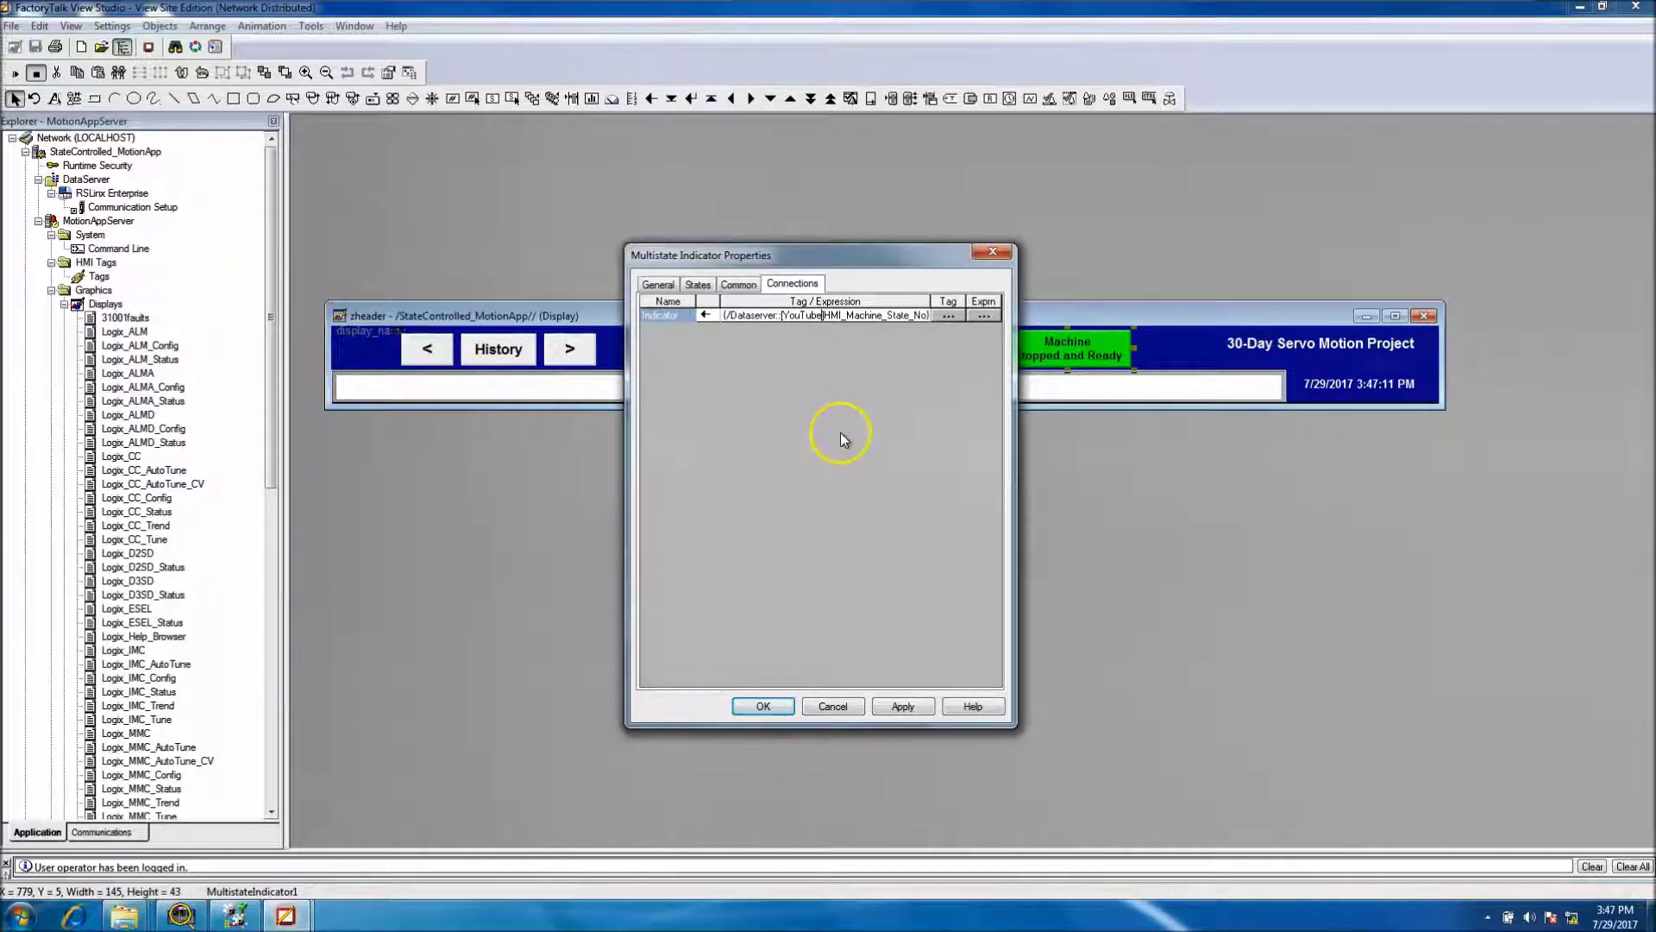
pyautogui.click(897, 705)
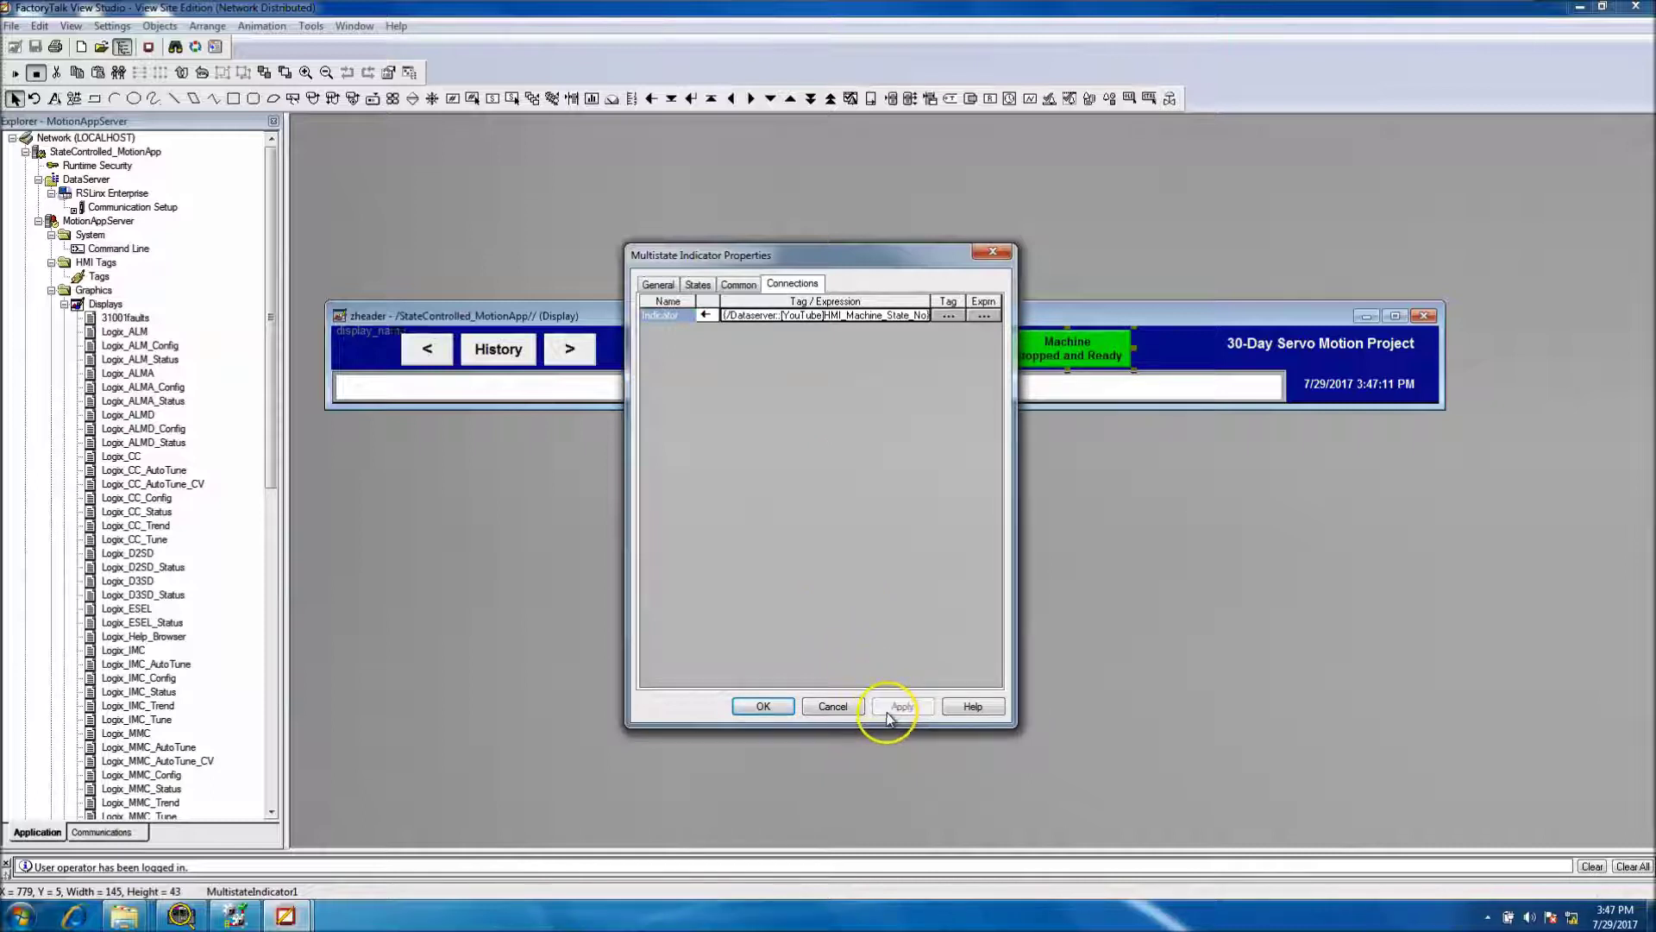
pyautogui.click(761, 706)
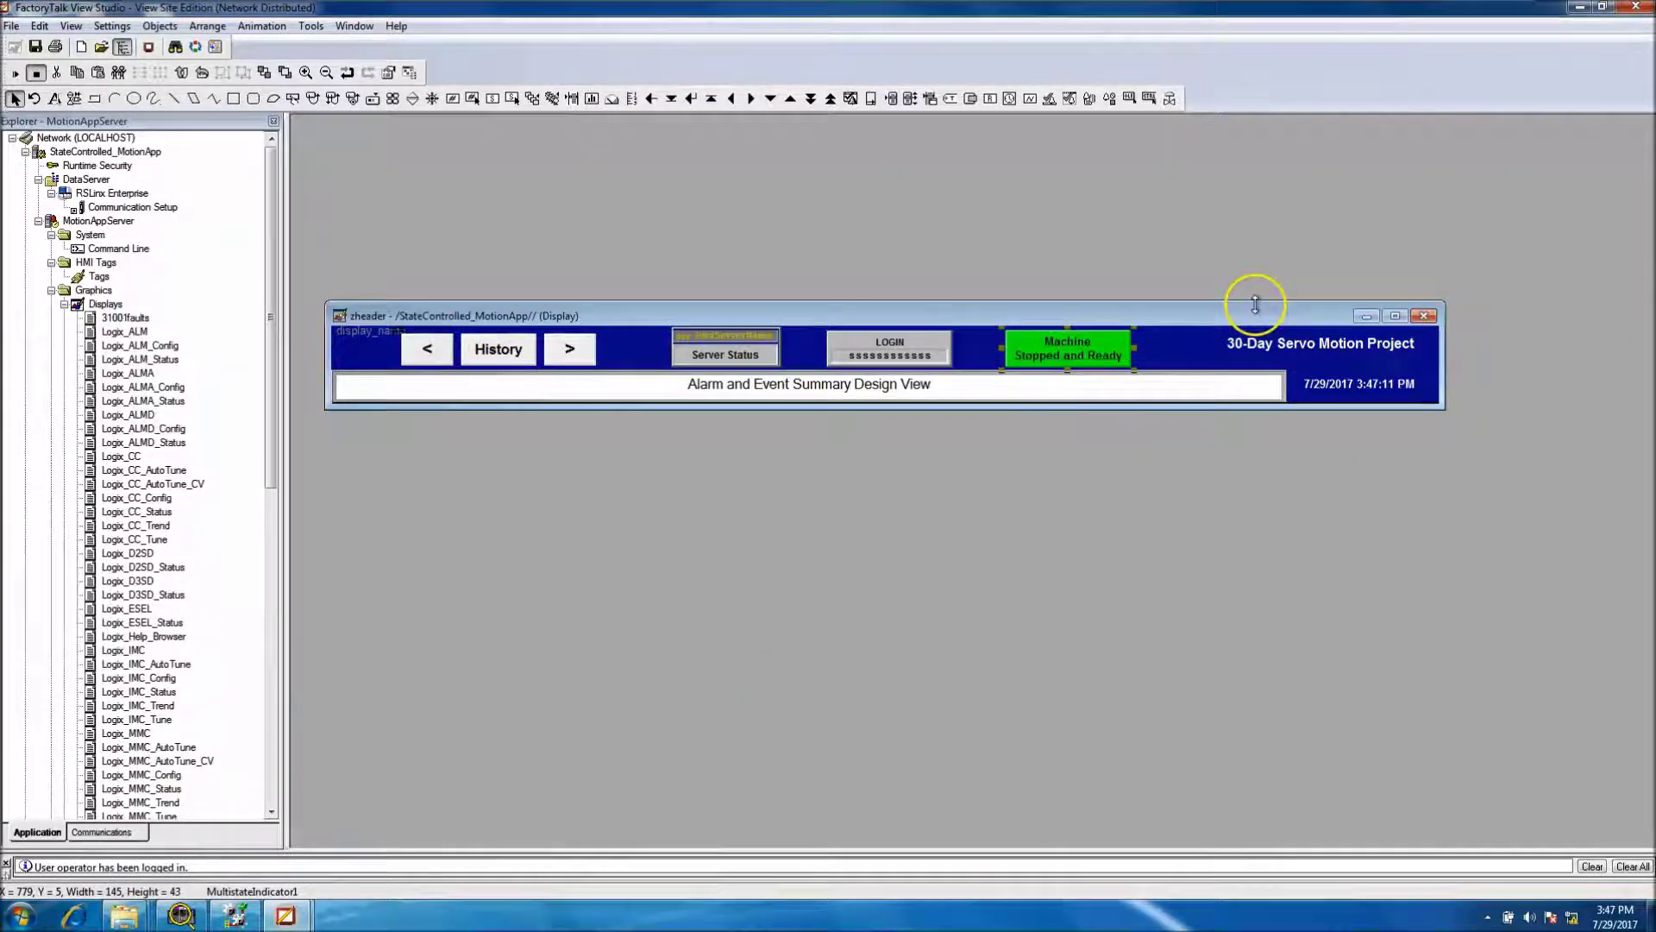
pyautogui.click(1425, 316)
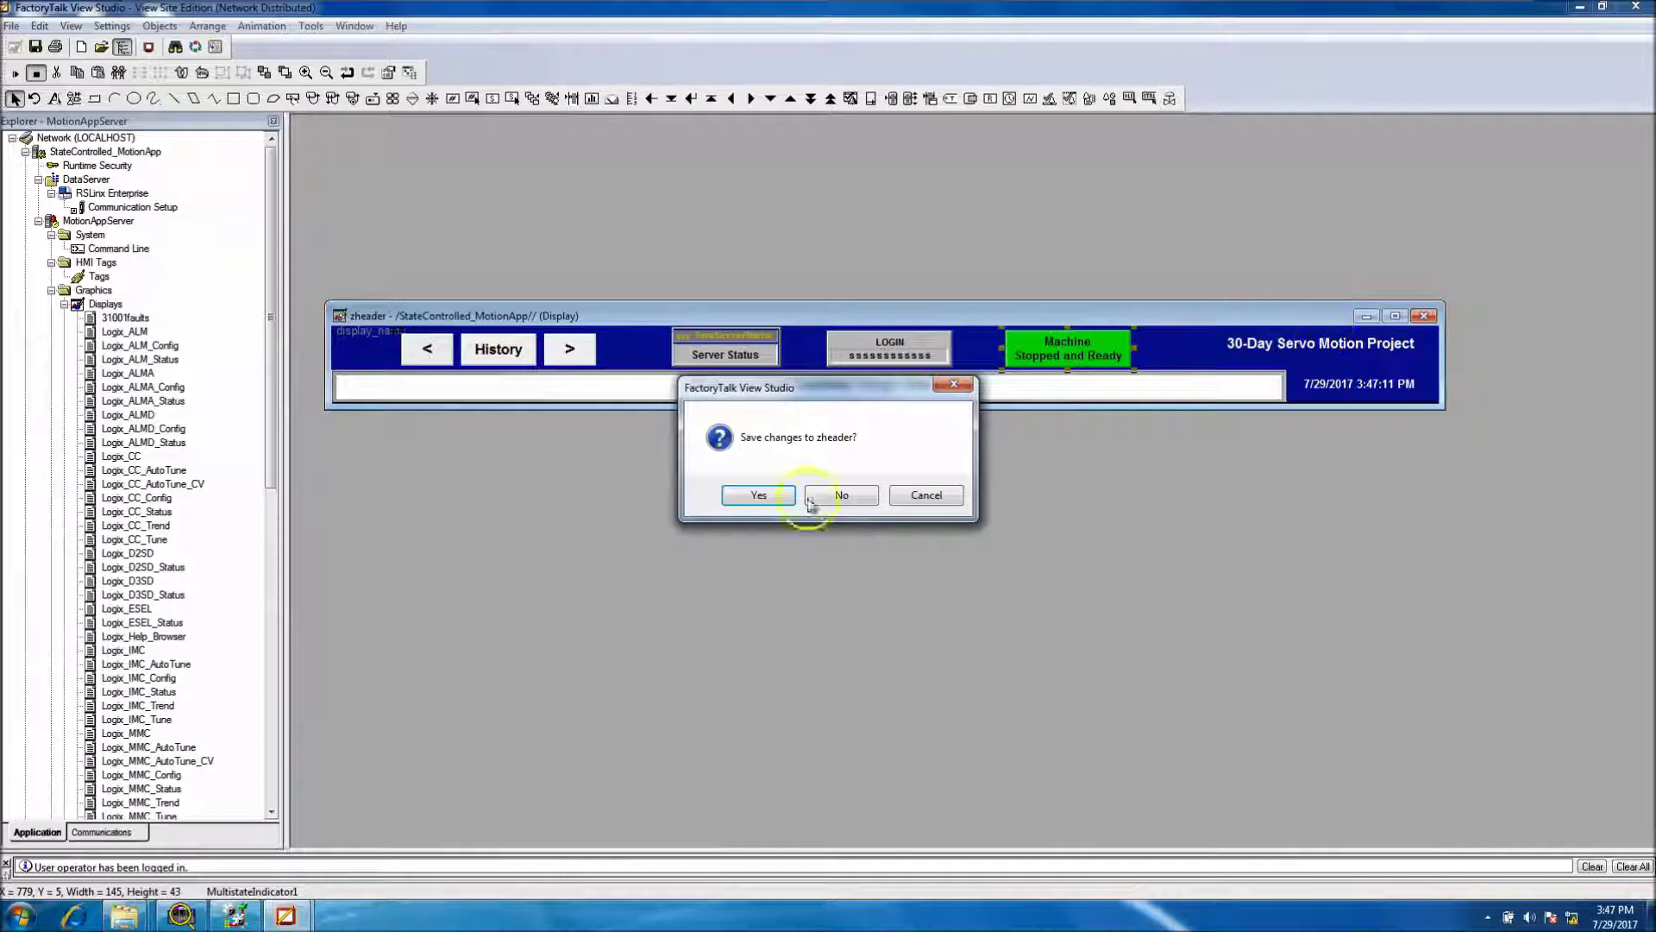
pyautogui.click(758, 492)
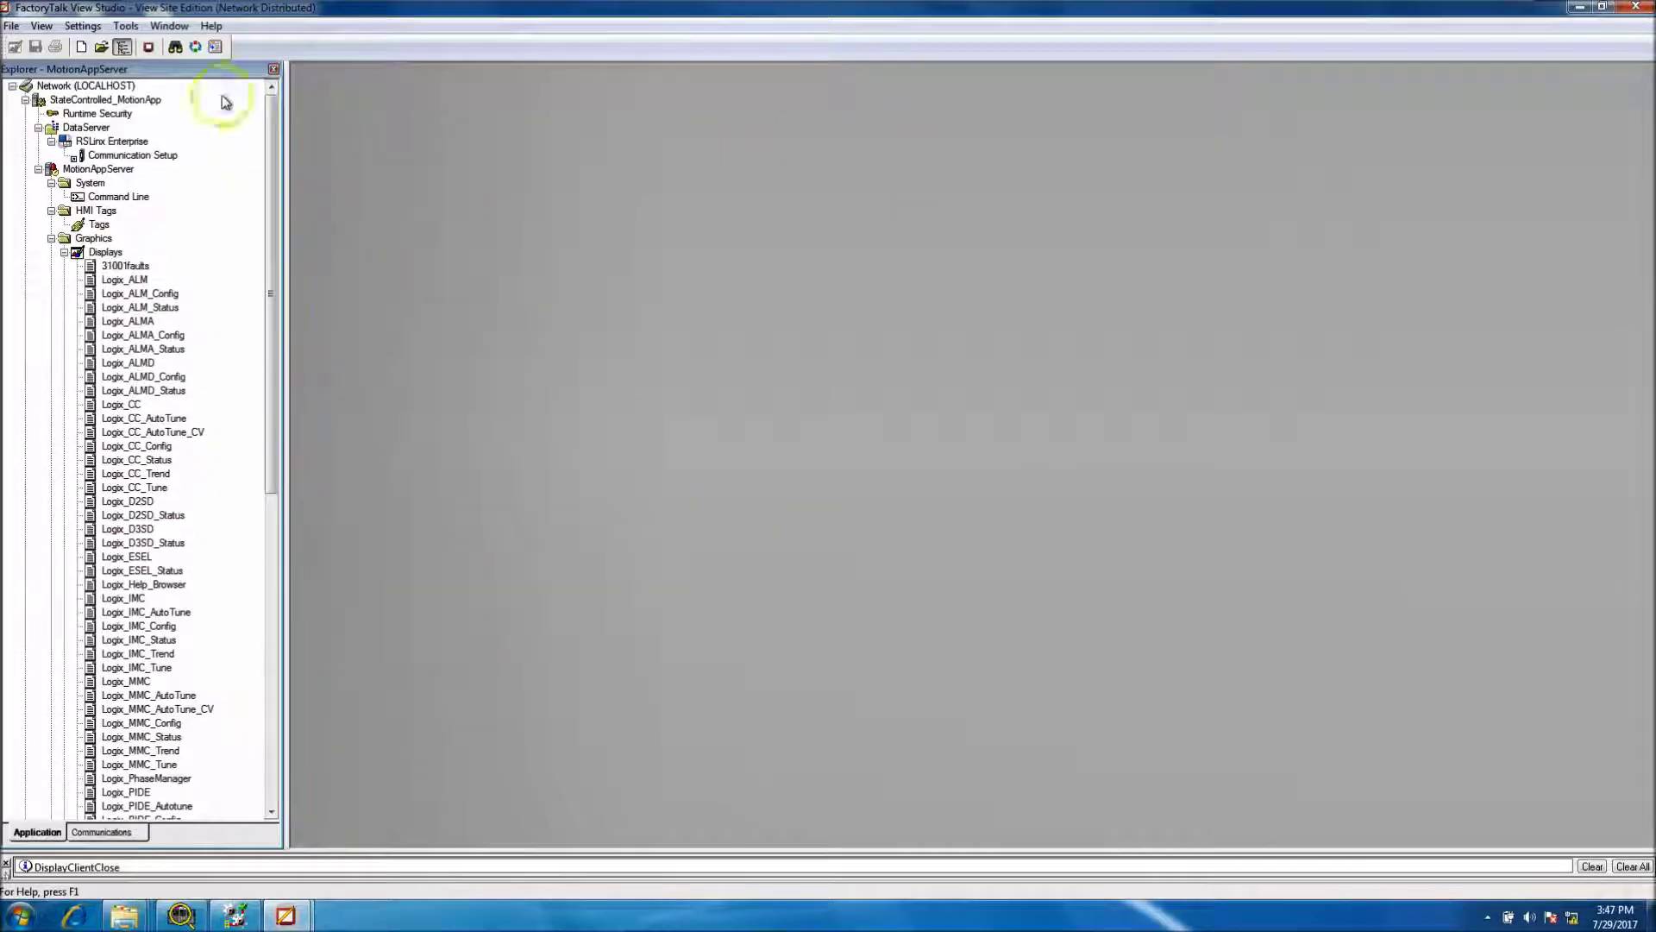
# Step: Launch the FactoryTalk View SE Client with the Servo Motion 30DayProject Client configuration and log out in the header
pyautogui.click(148, 47)
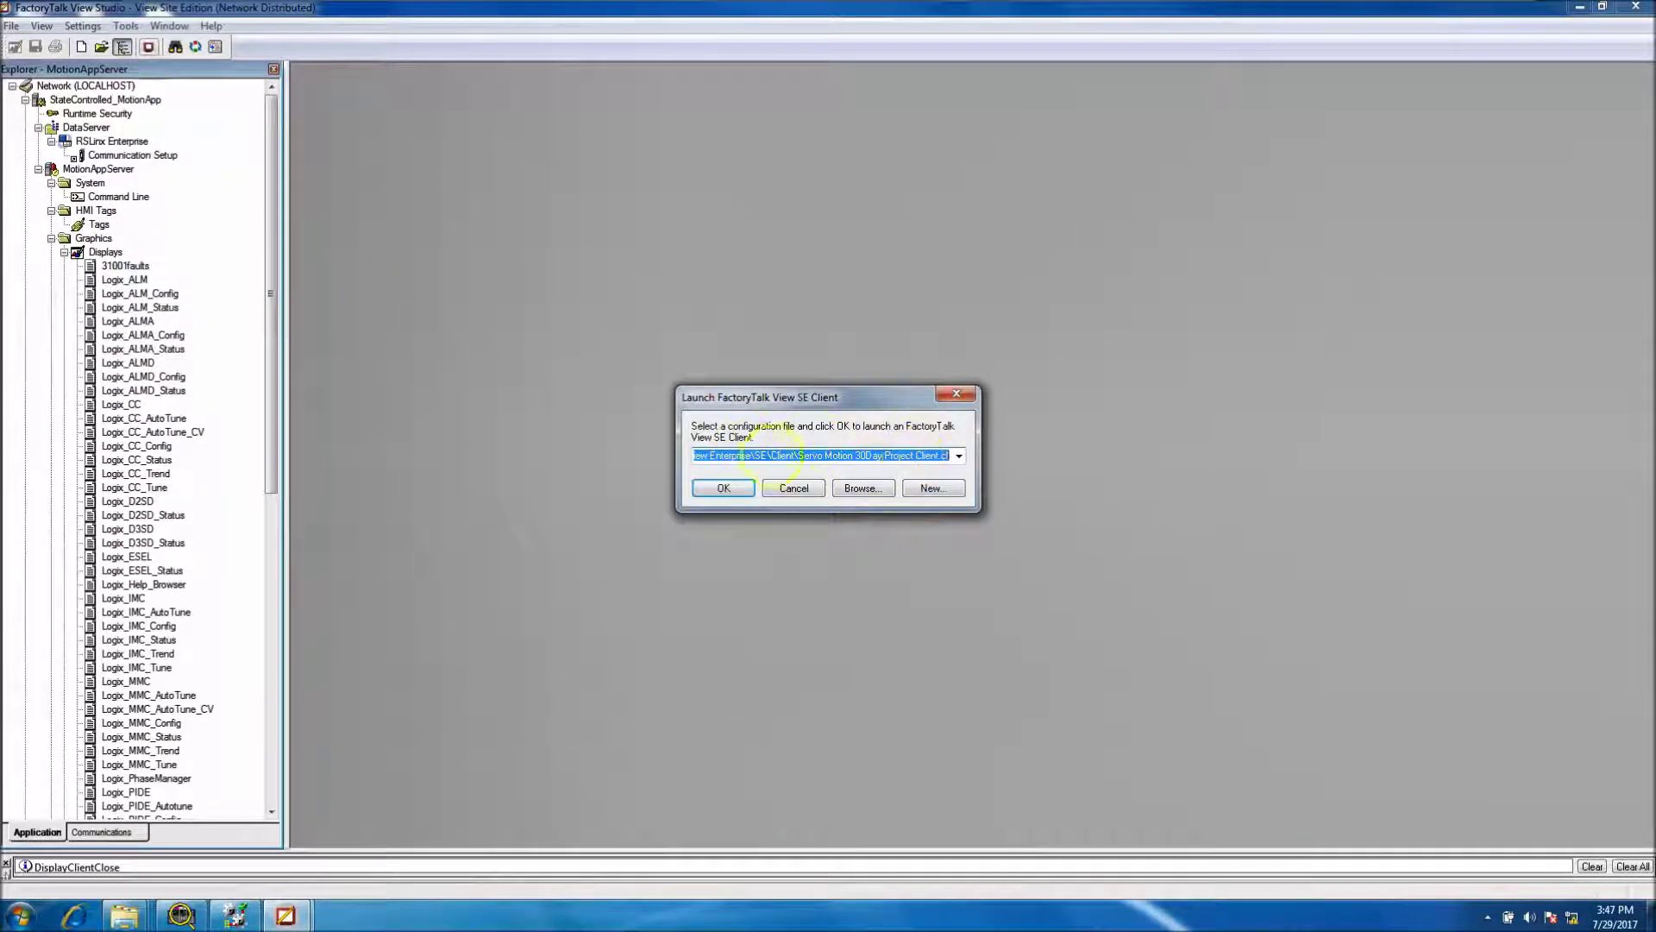
pyautogui.click(724, 488)
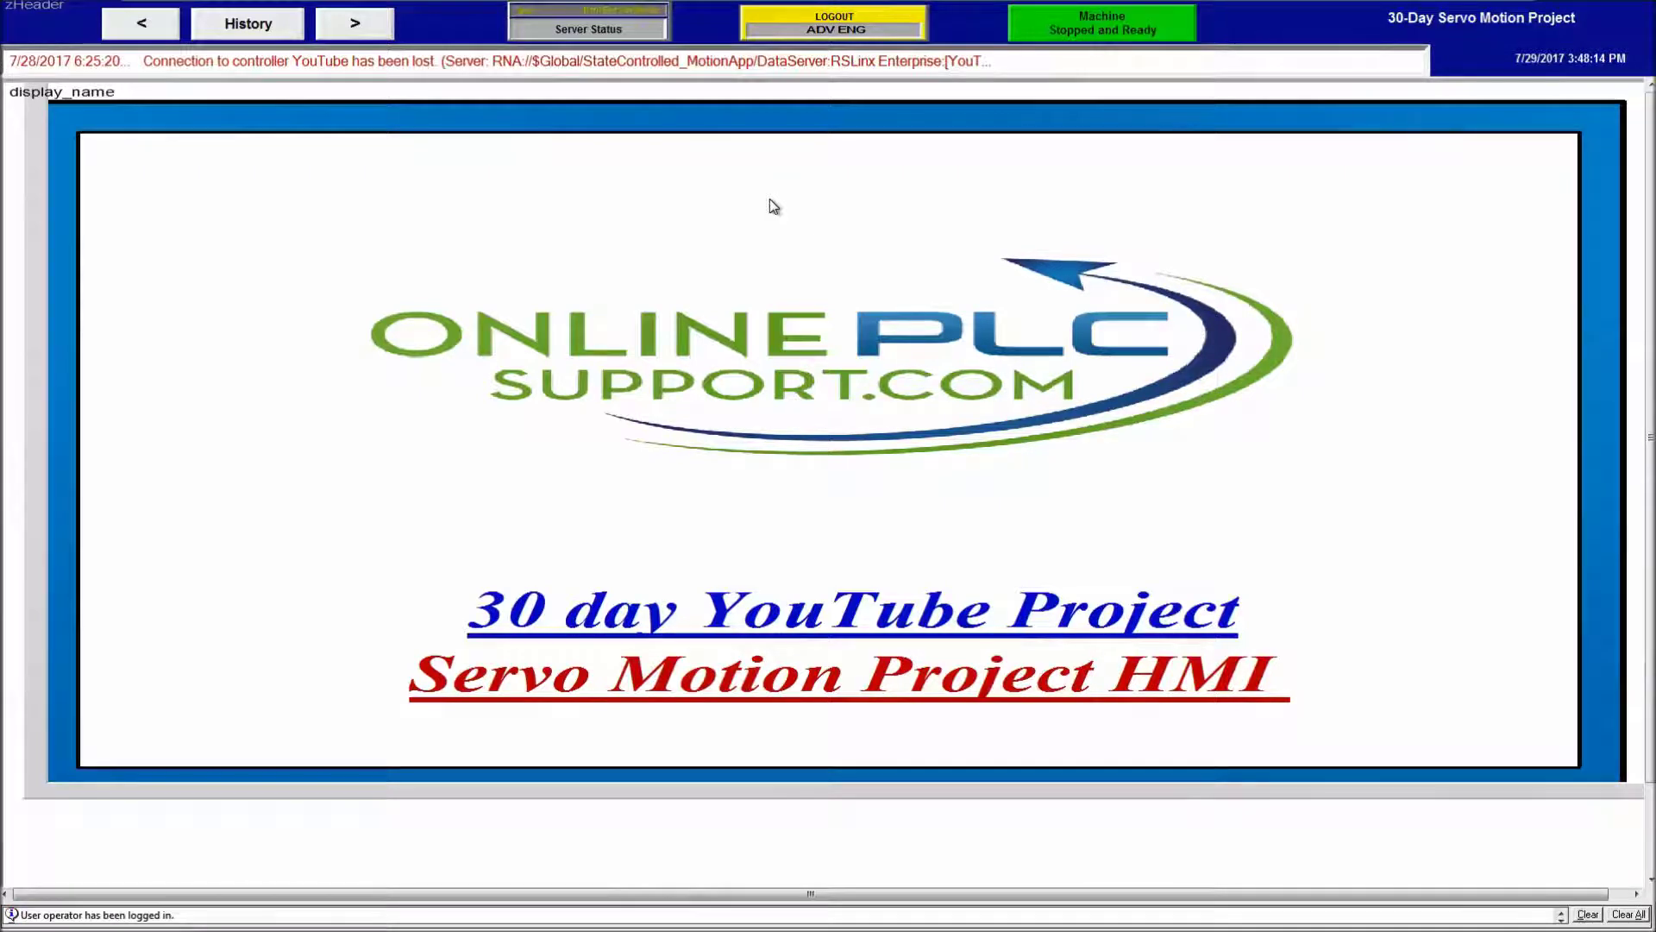
pyautogui.click(821, 17)
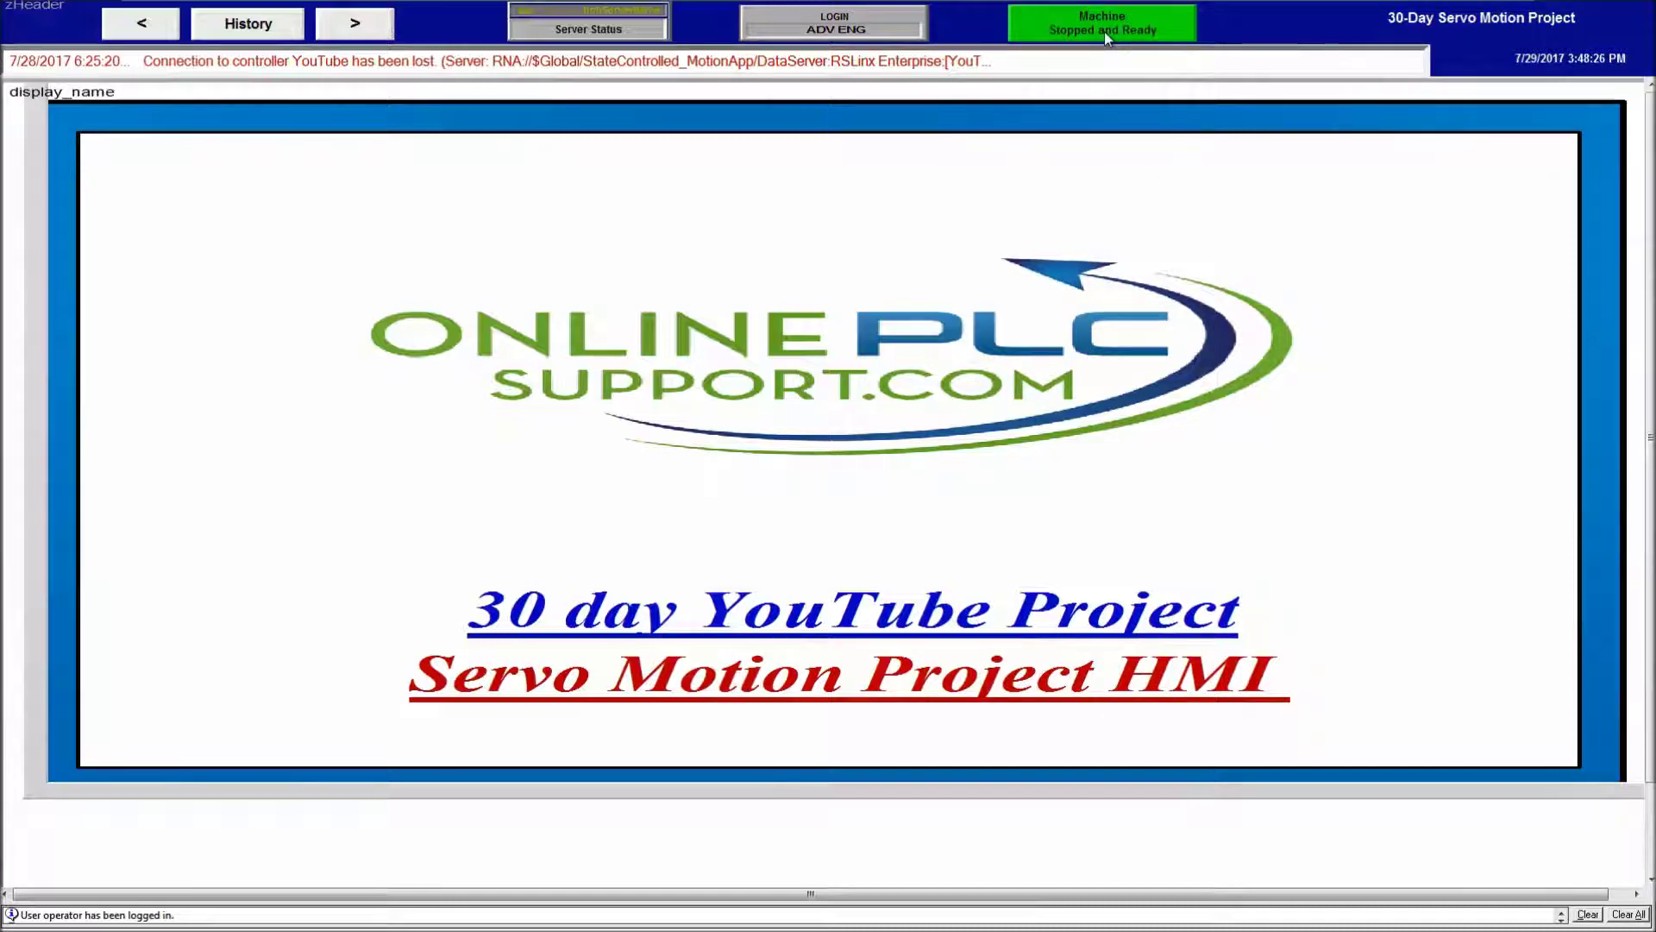
# Step: In RSLogix 5000, open the MachineState_Control routine and toggle the HMI_SystemStartPB bit on rung 6
pyautogui.press('super')
pyautogui.click(235, 914)
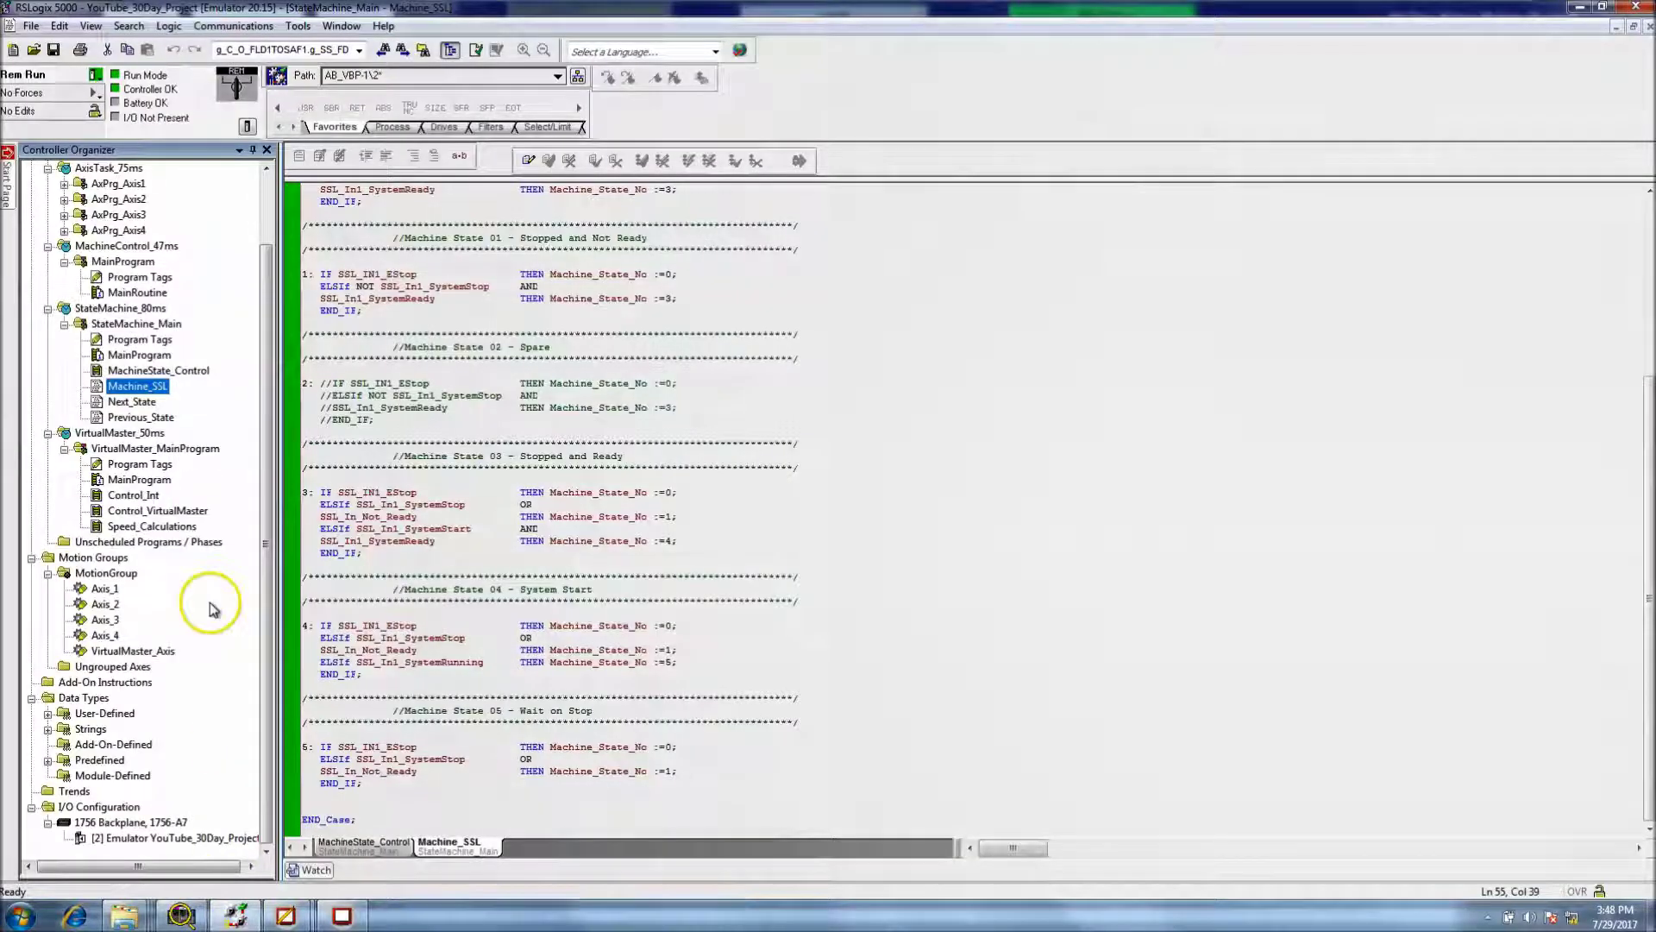
pyautogui.doubleClick(147, 372)
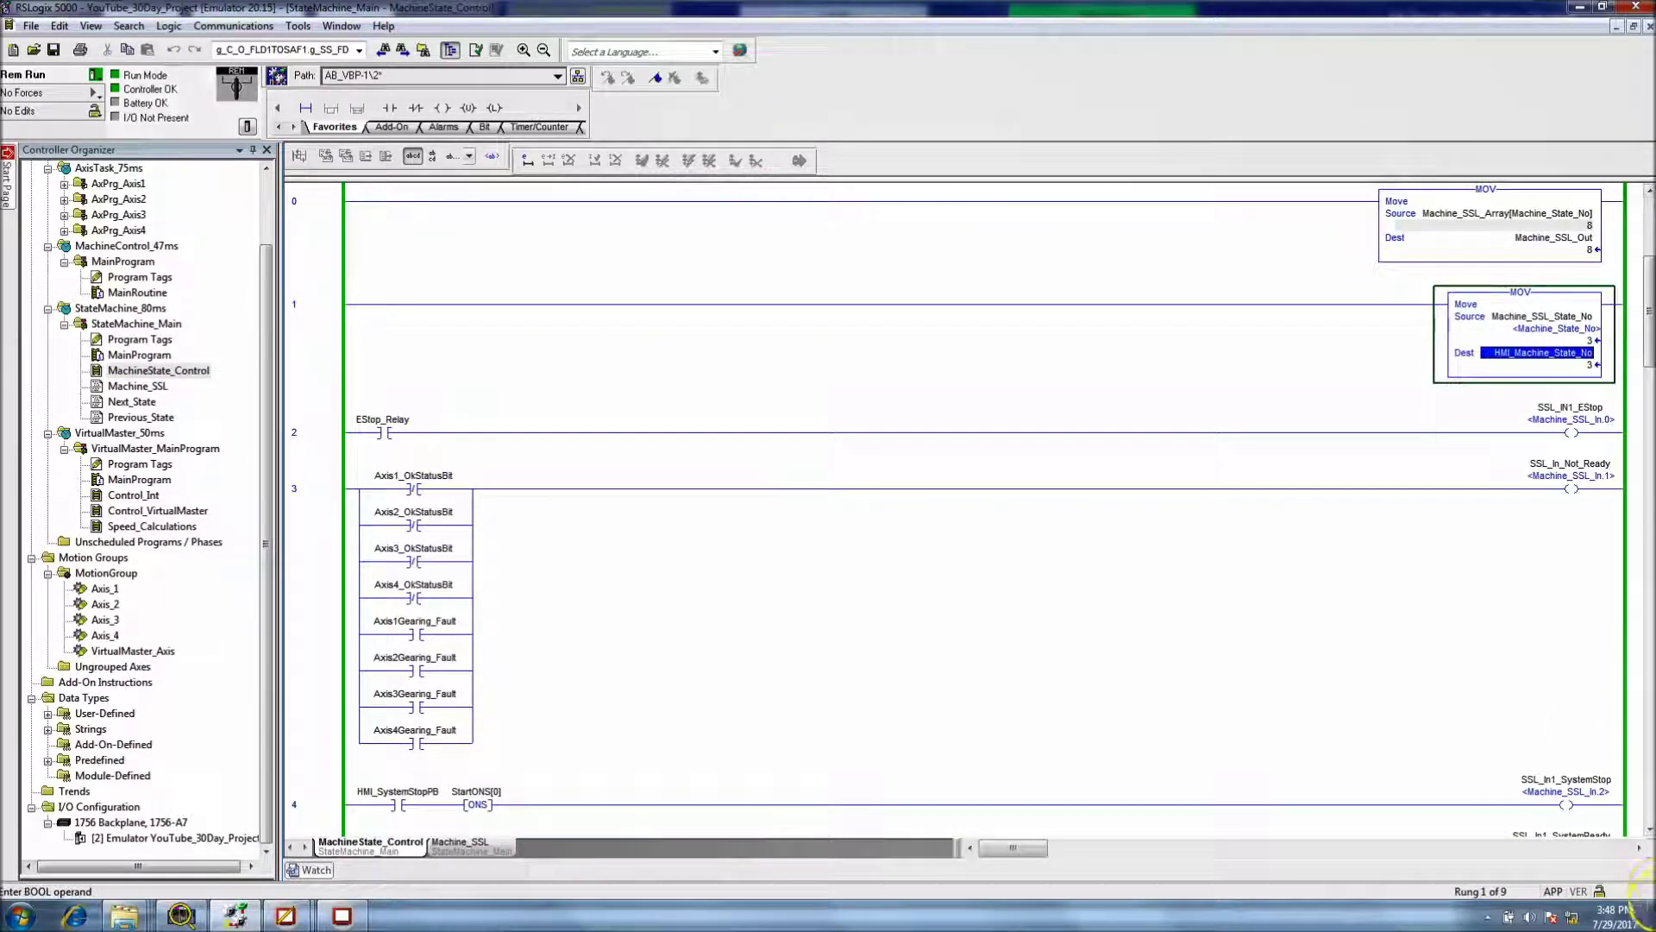
pyautogui.scroll(-5, 1648, 828)
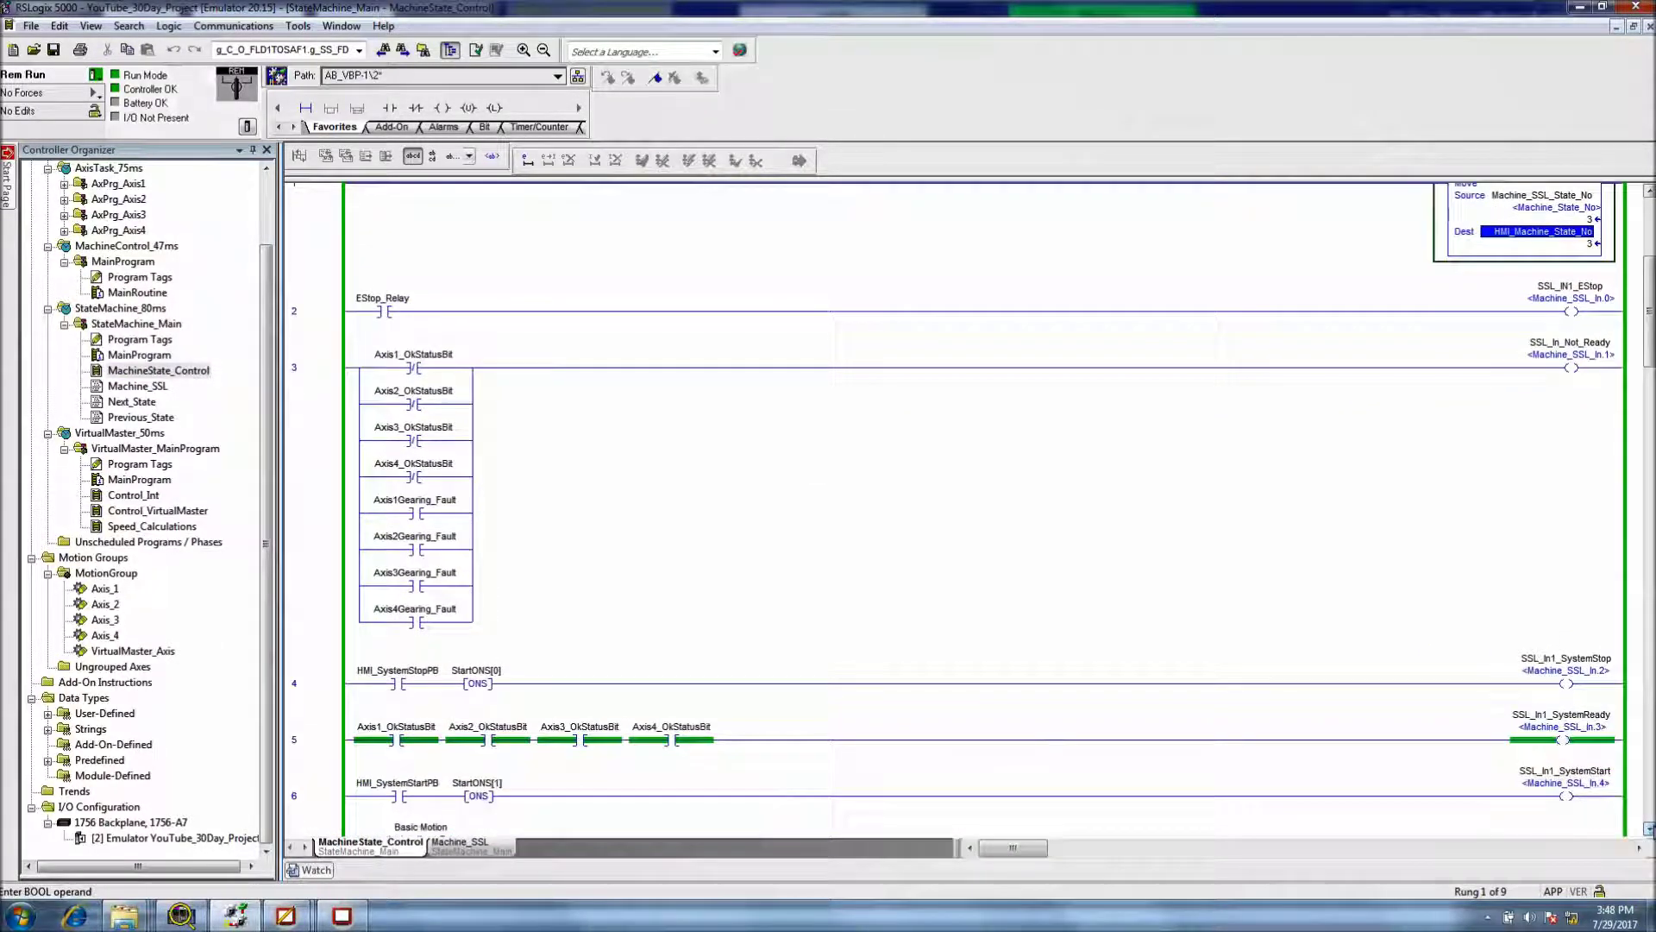
pyautogui.click(399, 738)
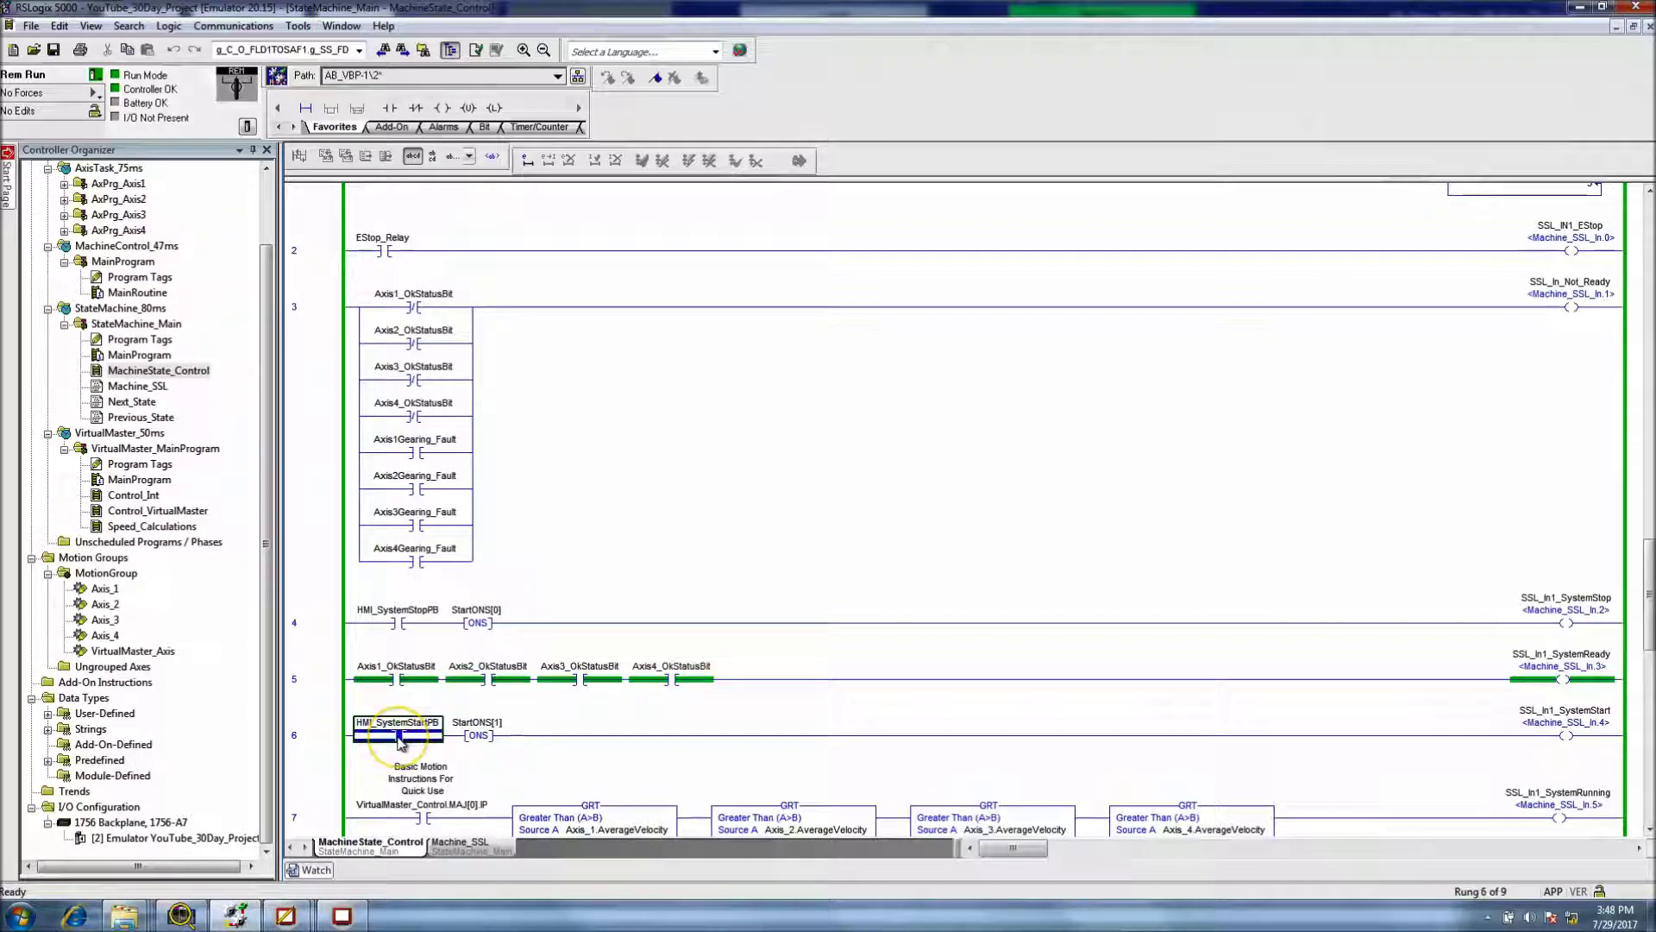
pyautogui.hotkey('ctrl', 't')
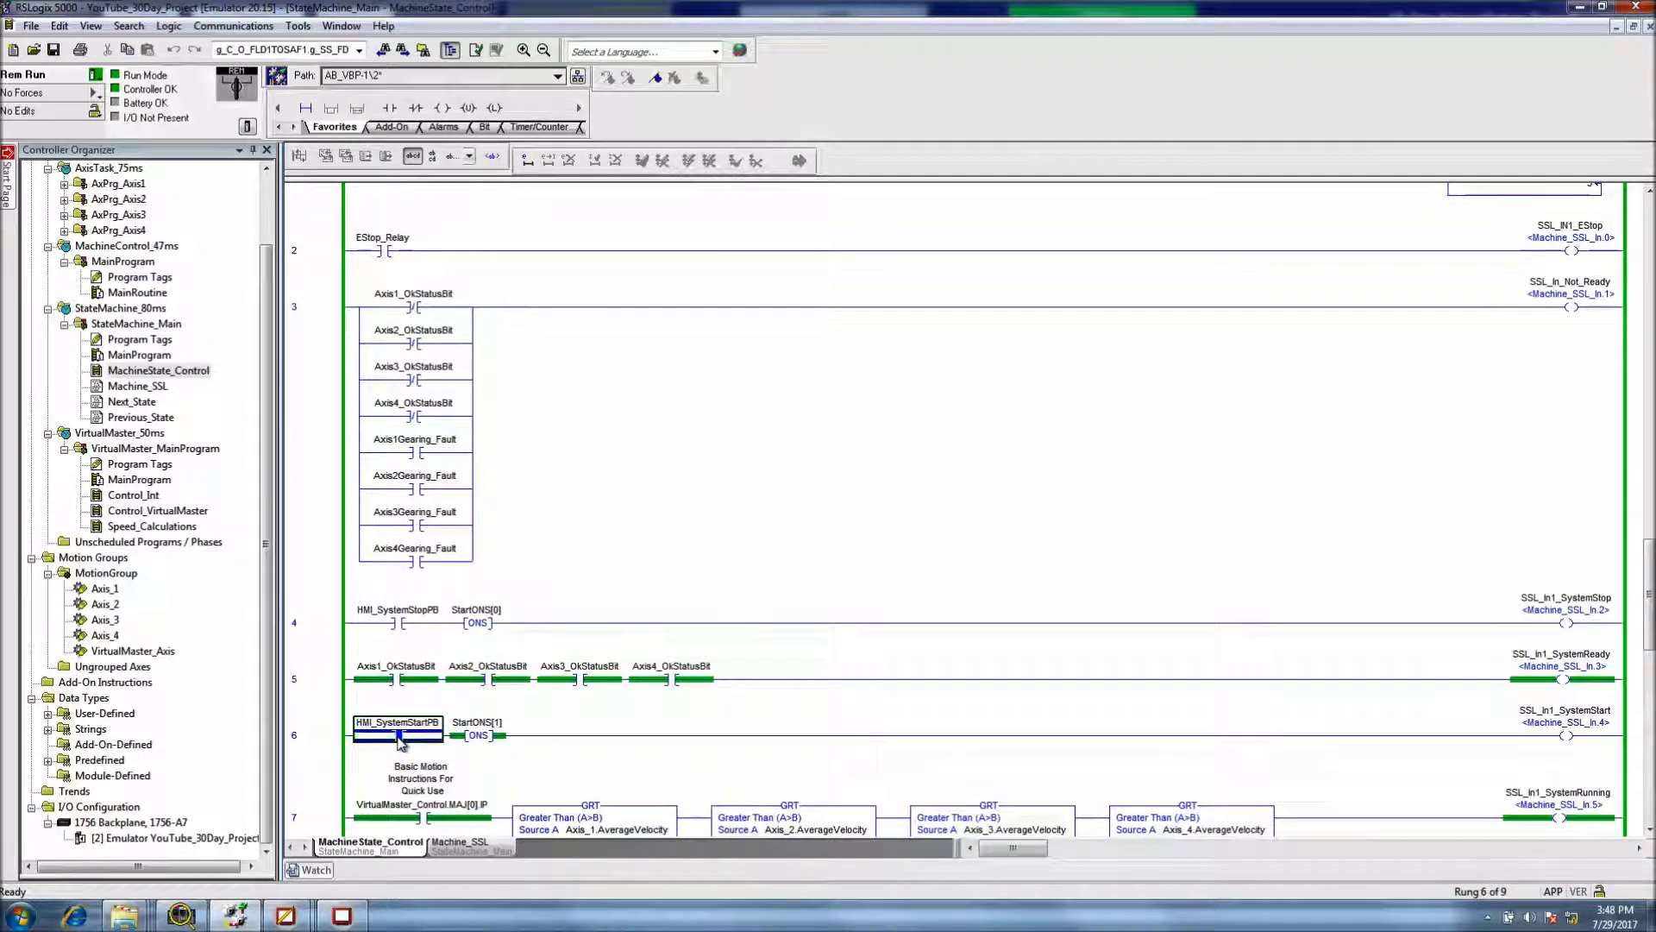
# Step: Check the machine-state indicator in the running SE Client, close the client and return to FactoryTalk View Studio
pyautogui.click(342, 915)
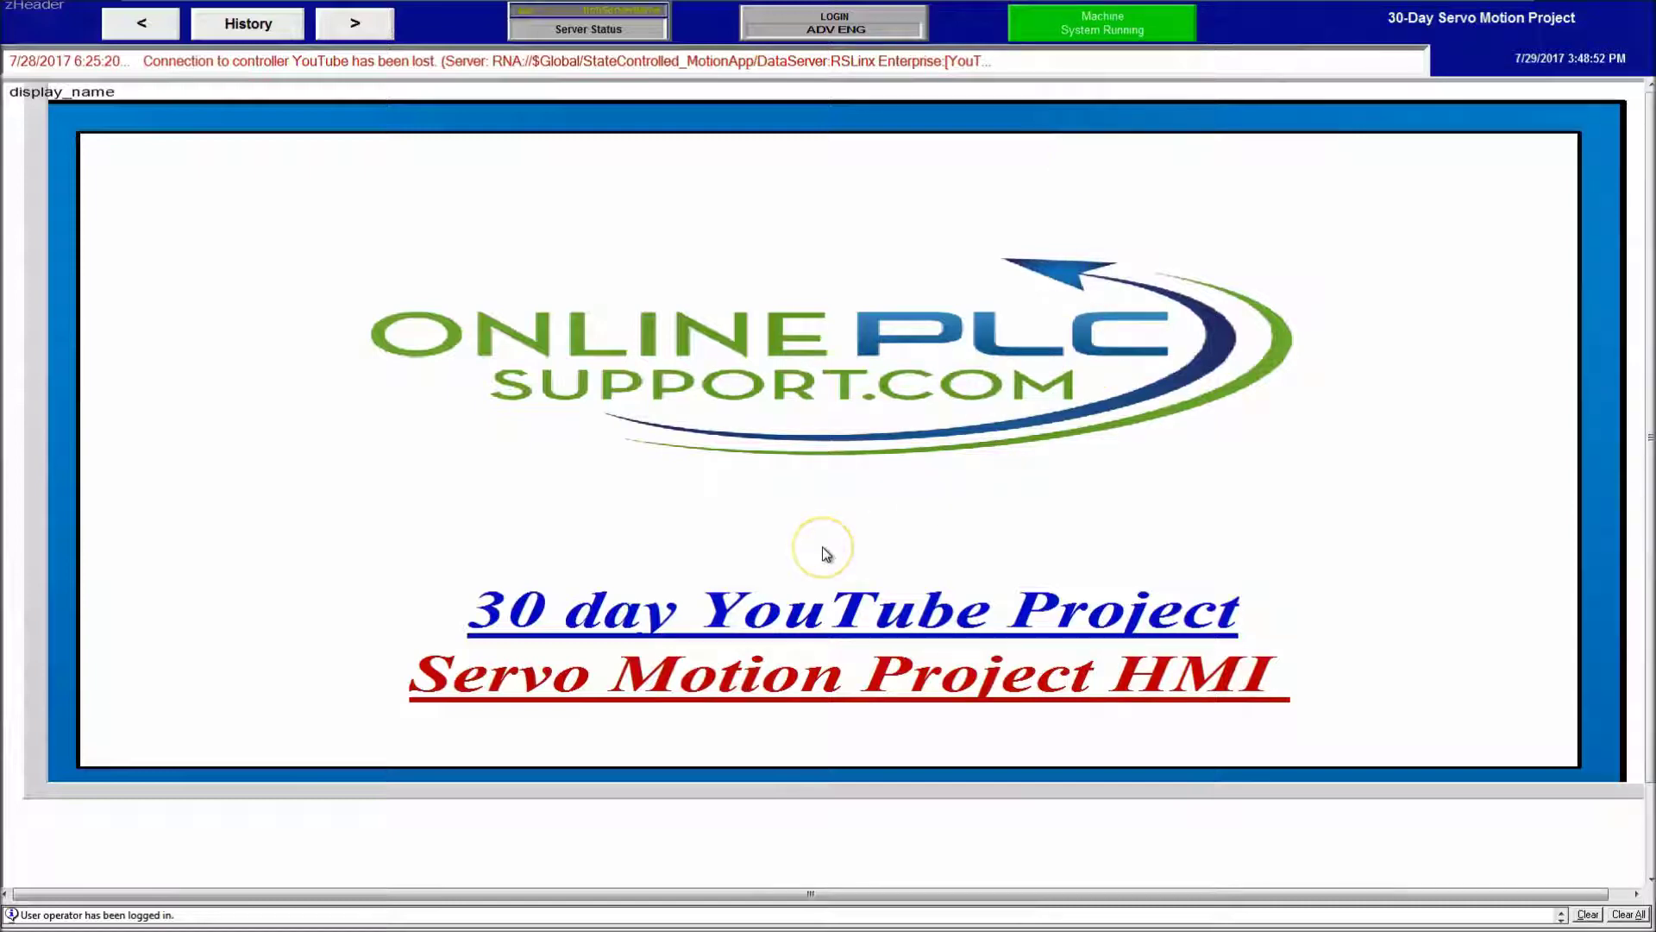
pyautogui.hotkey('alt', 'Tab')
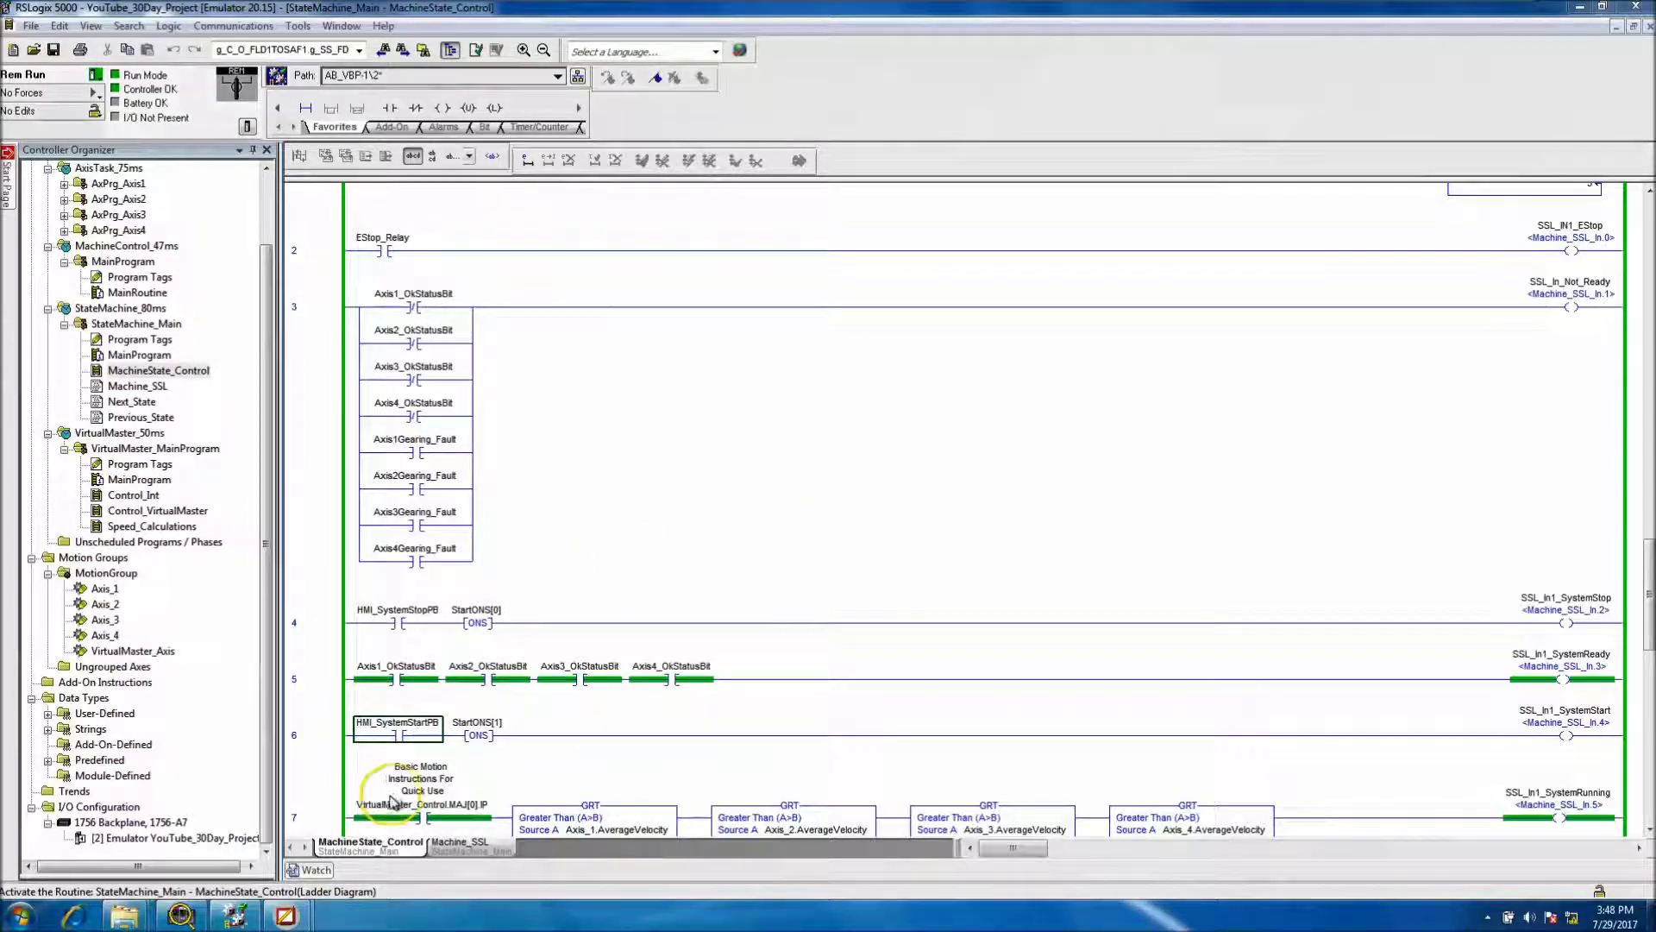
pyautogui.click(455, 815)
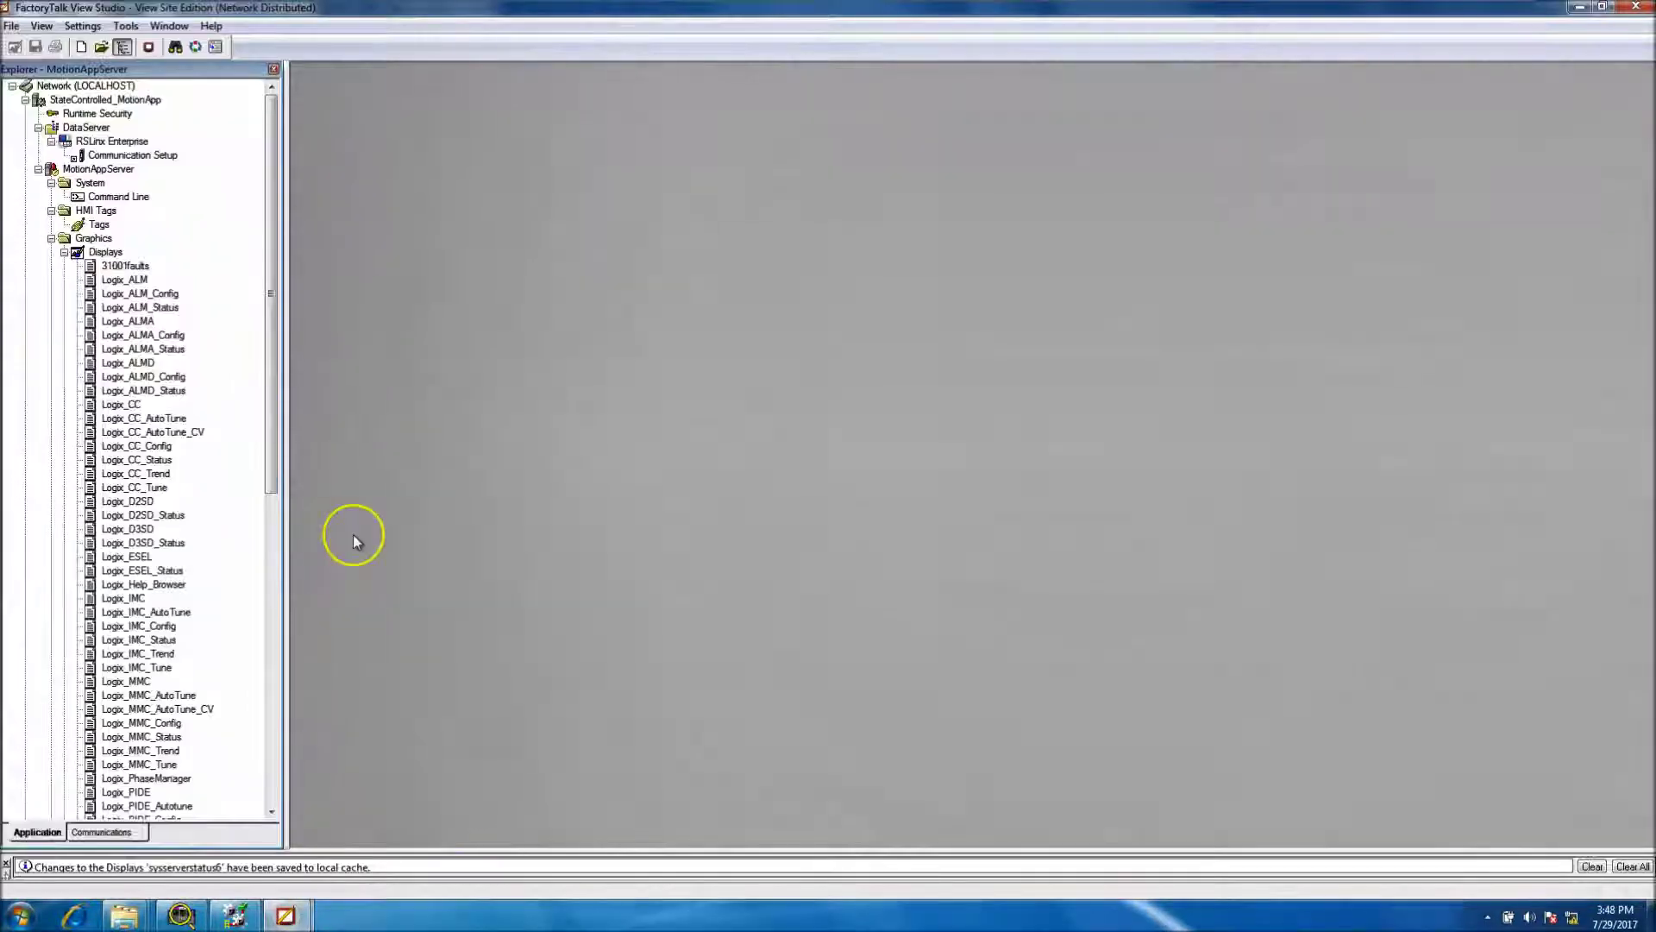
# Step: Reopen the zheader display and show the state settings of its machine-state indicator
pyautogui.moveTo(270, 437); pyautogui.dragTo(268, 664)
pyautogui.click(138, 557)
pyautogui.doubleClick(118, 571)
pyautogui.click(1007, 164)
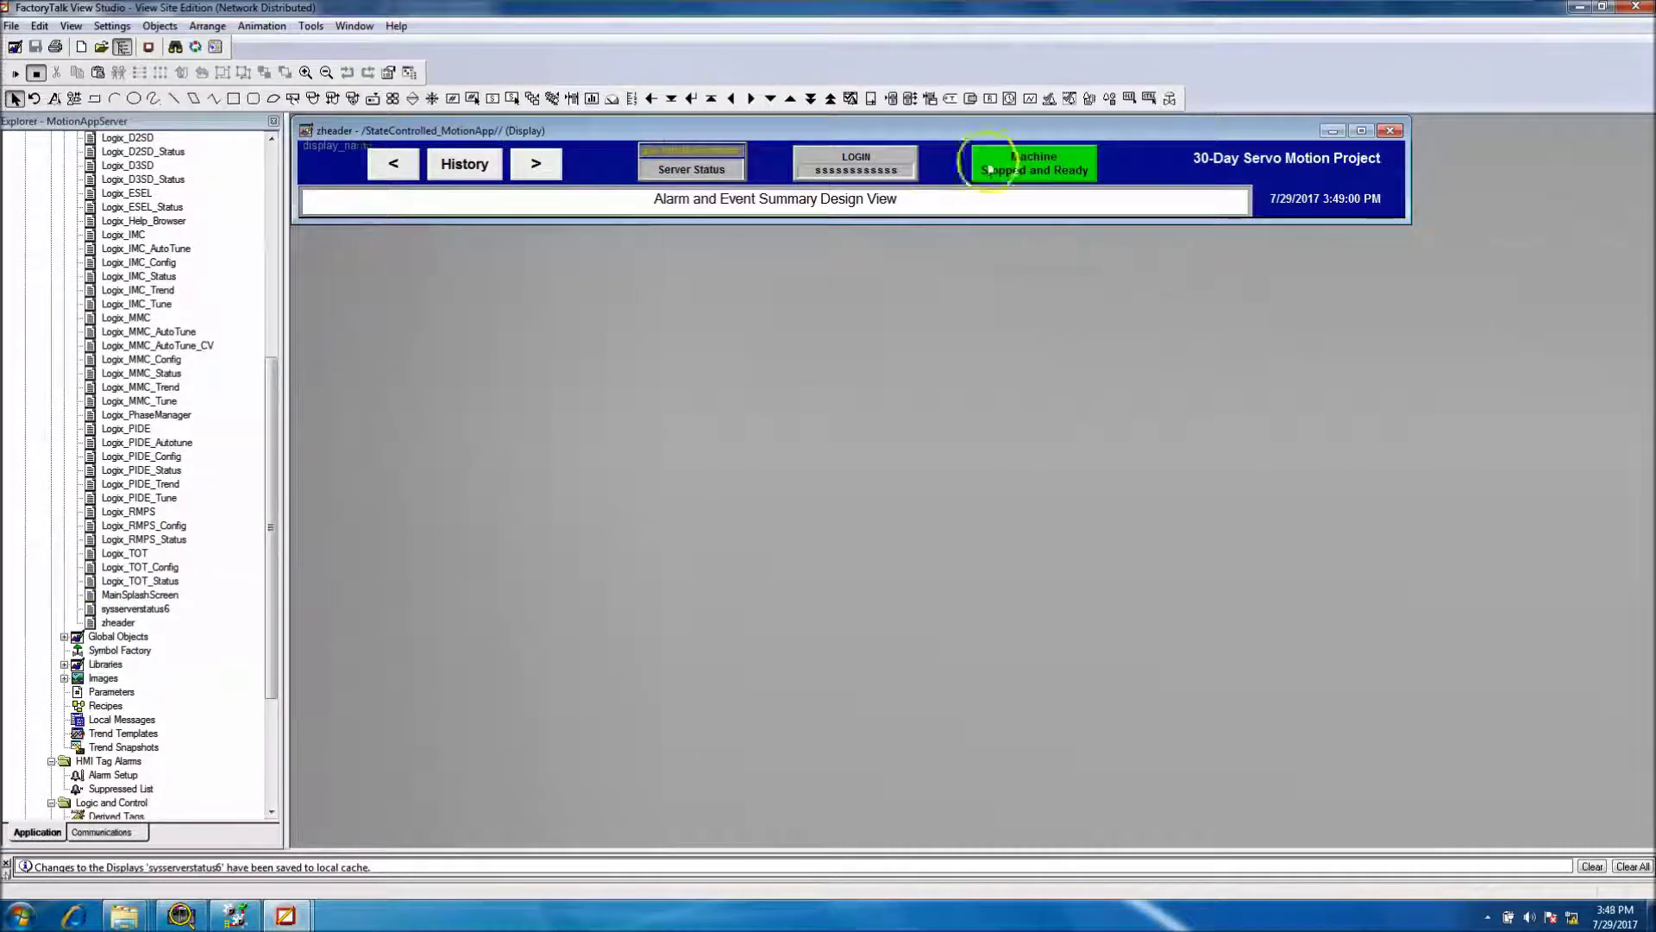
pyautogui.doubleClick(1008, 164)
pyautogui.moveTo(210, 19); pyautogui.dragTo(1018, 245)
pyautogui.click(886, 273)
# Step: Change the caption color of State4 and State5 to black, apply the changes, and close zheader with its changes saved
pyautogui.click(856, 360)
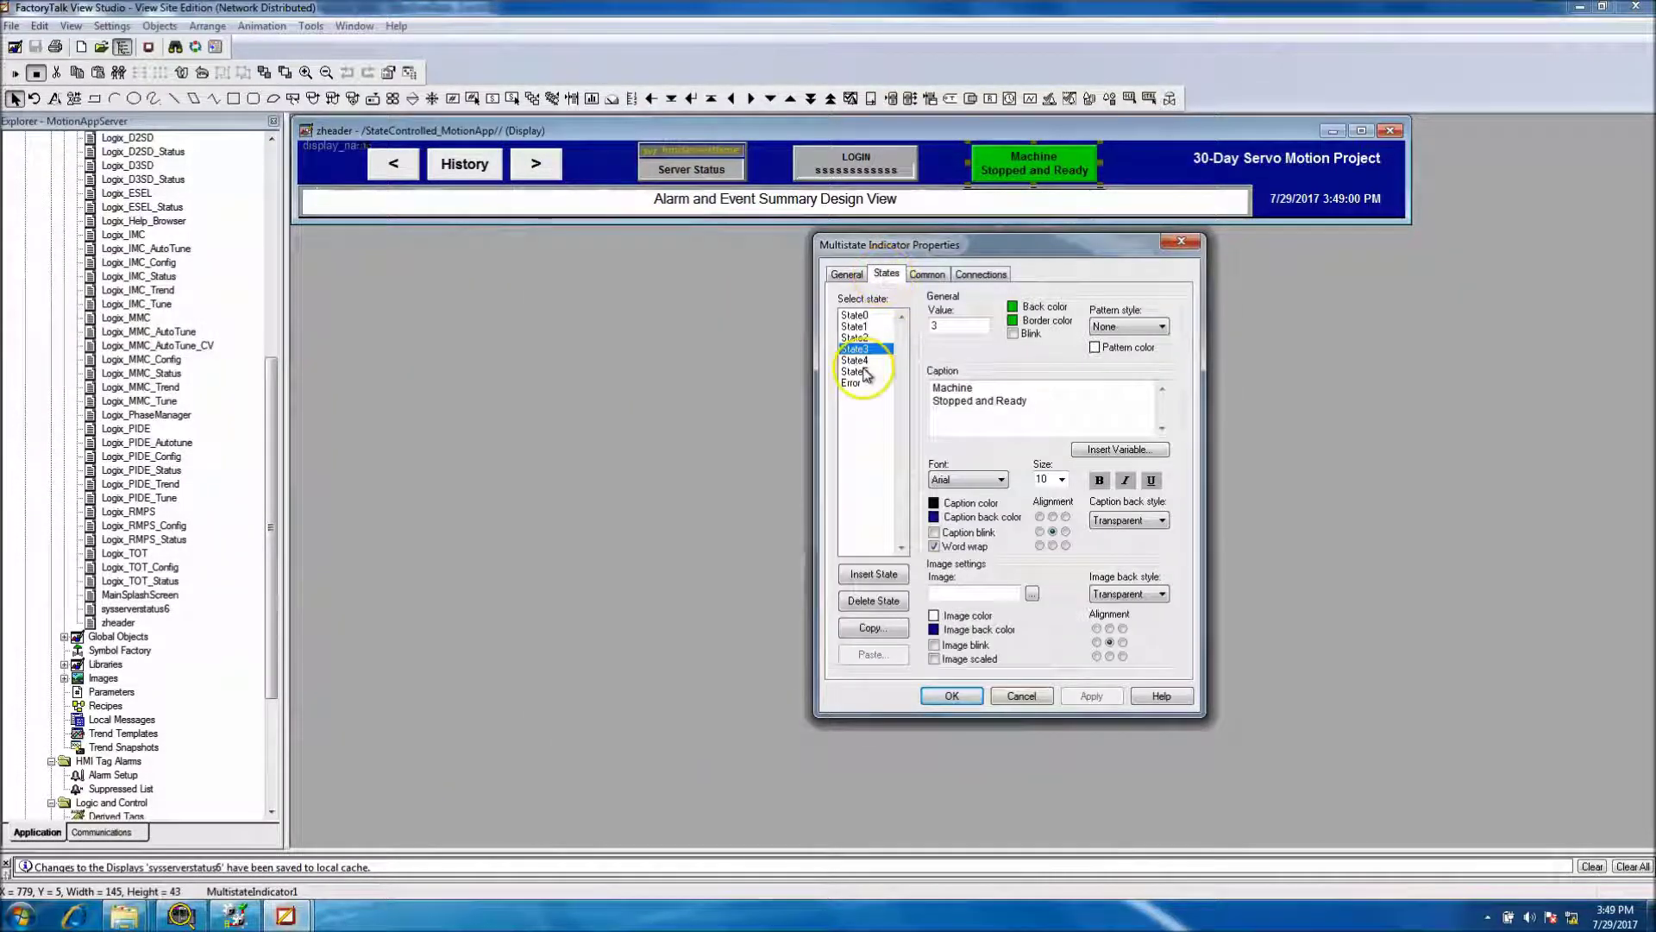
pyautogui.click(933, 516)
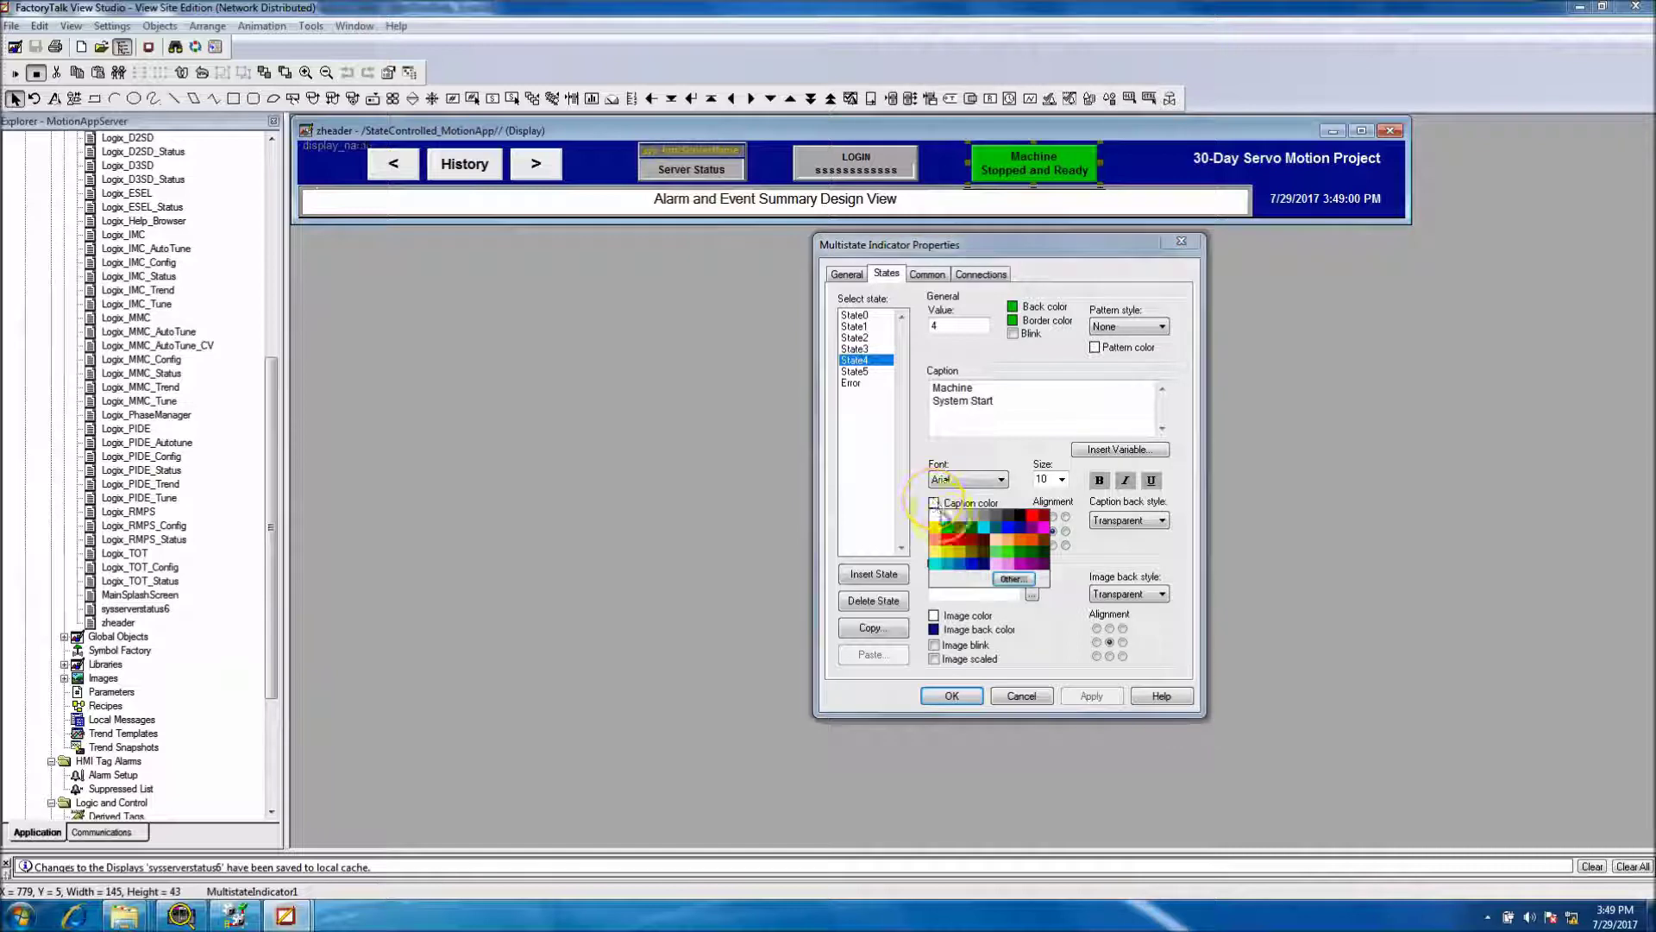
pyautogui.click(1014, 521)
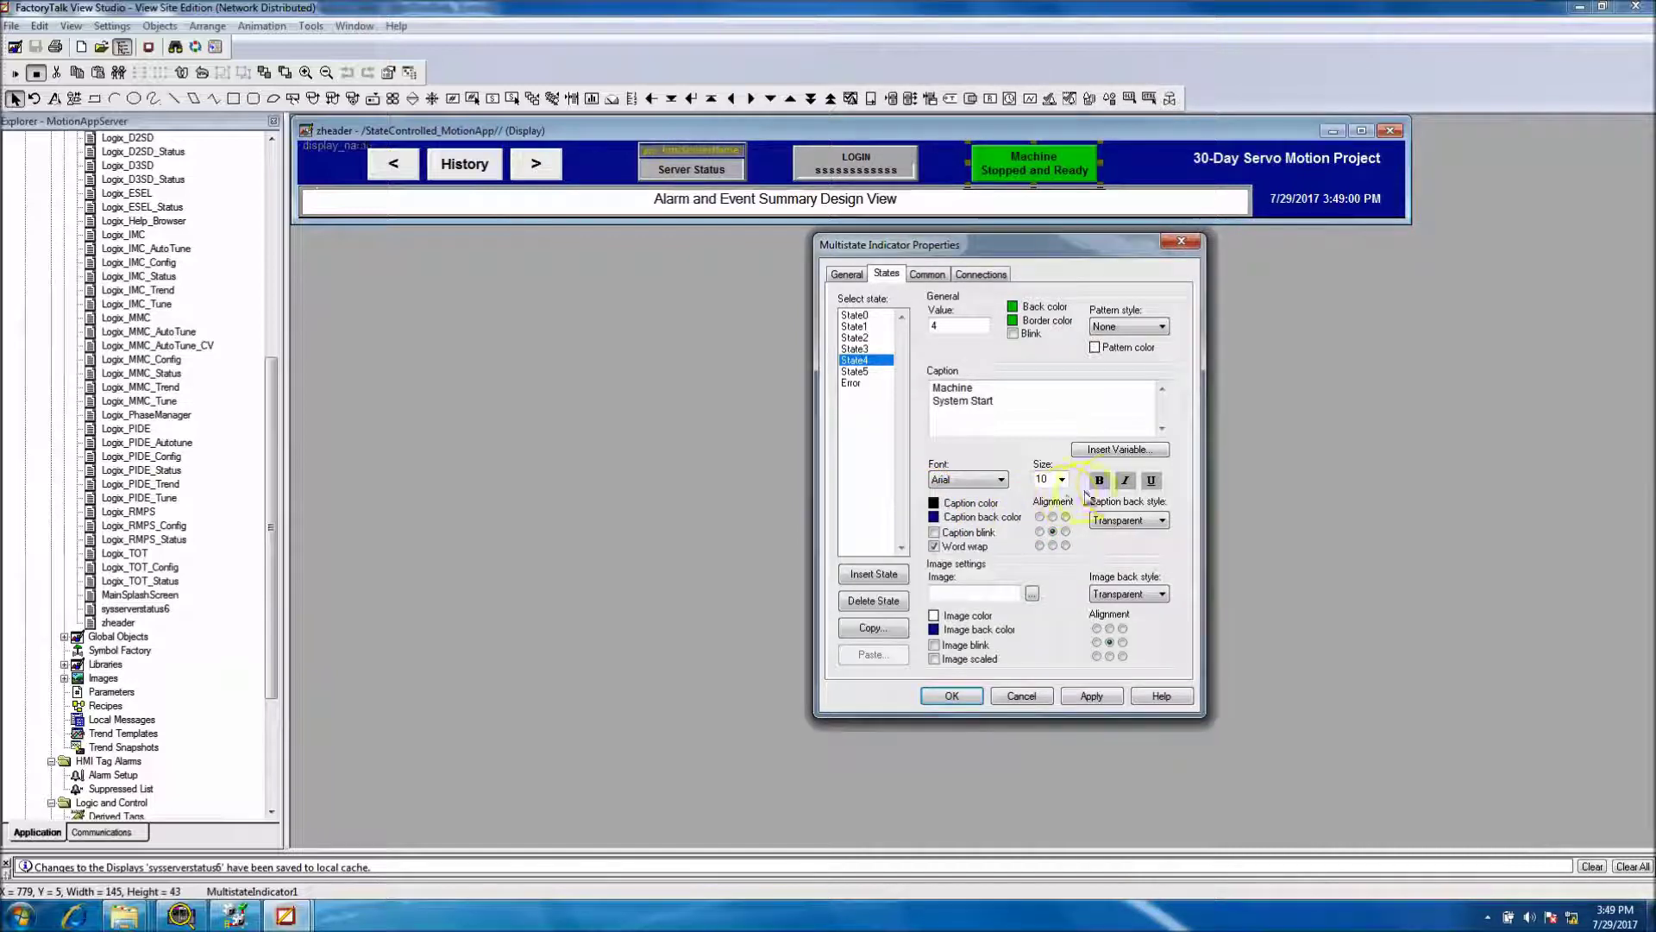
pyautogui.click(856, 371)
pyautogui.click(934, 503)
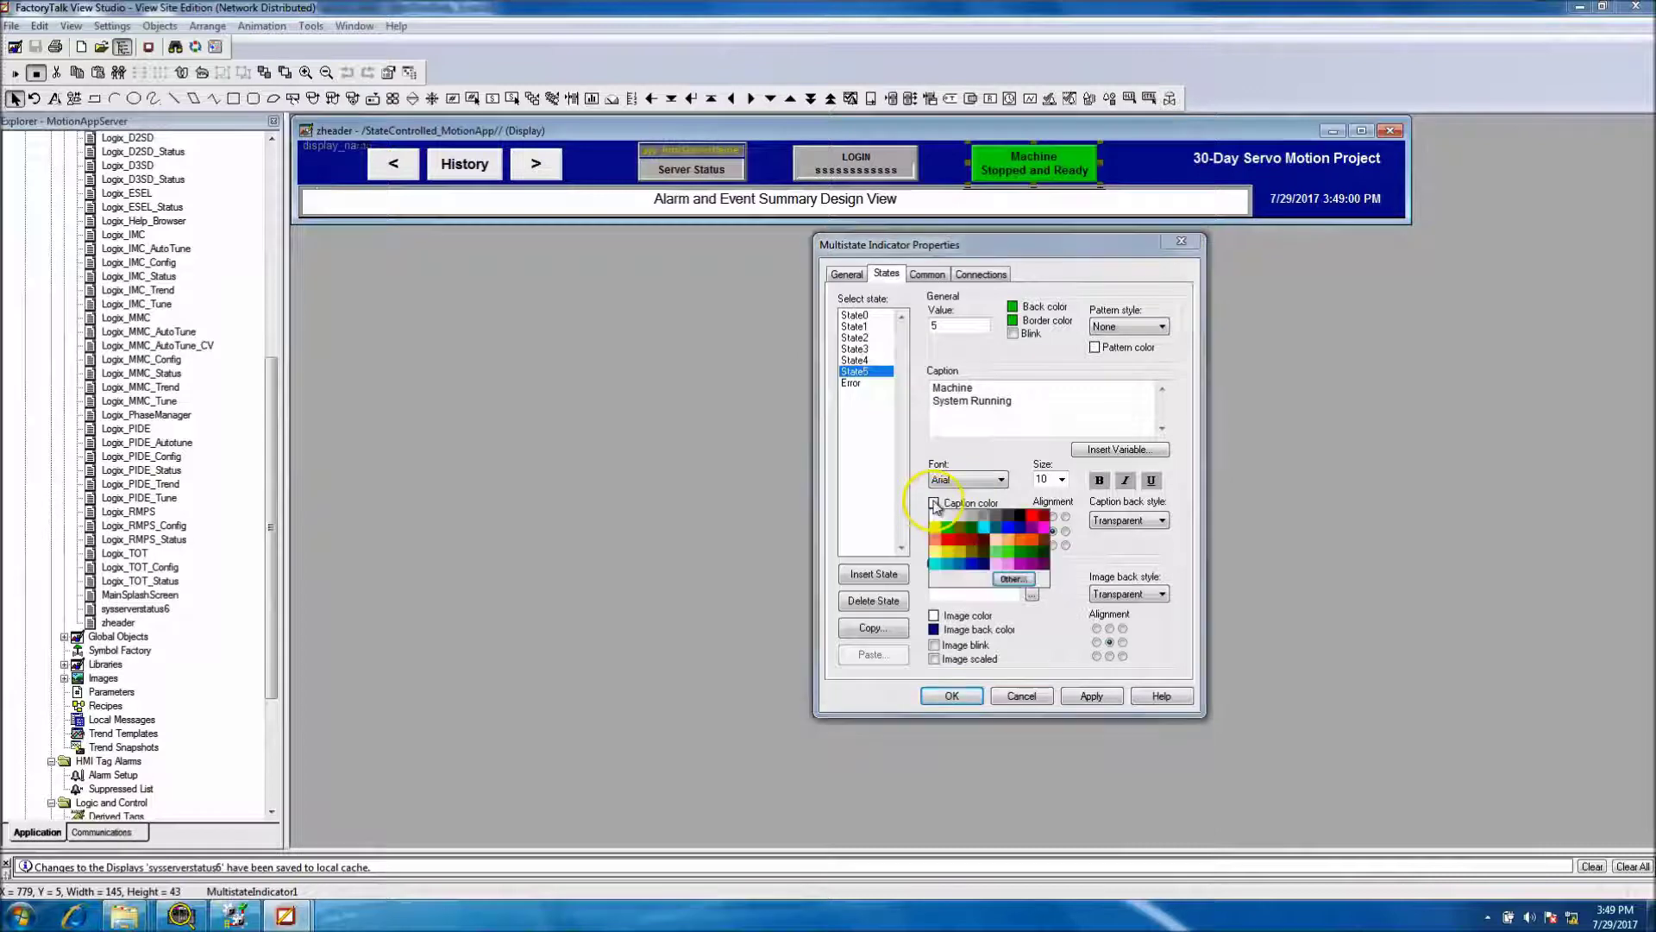
pyautogui.click(1016, 515)
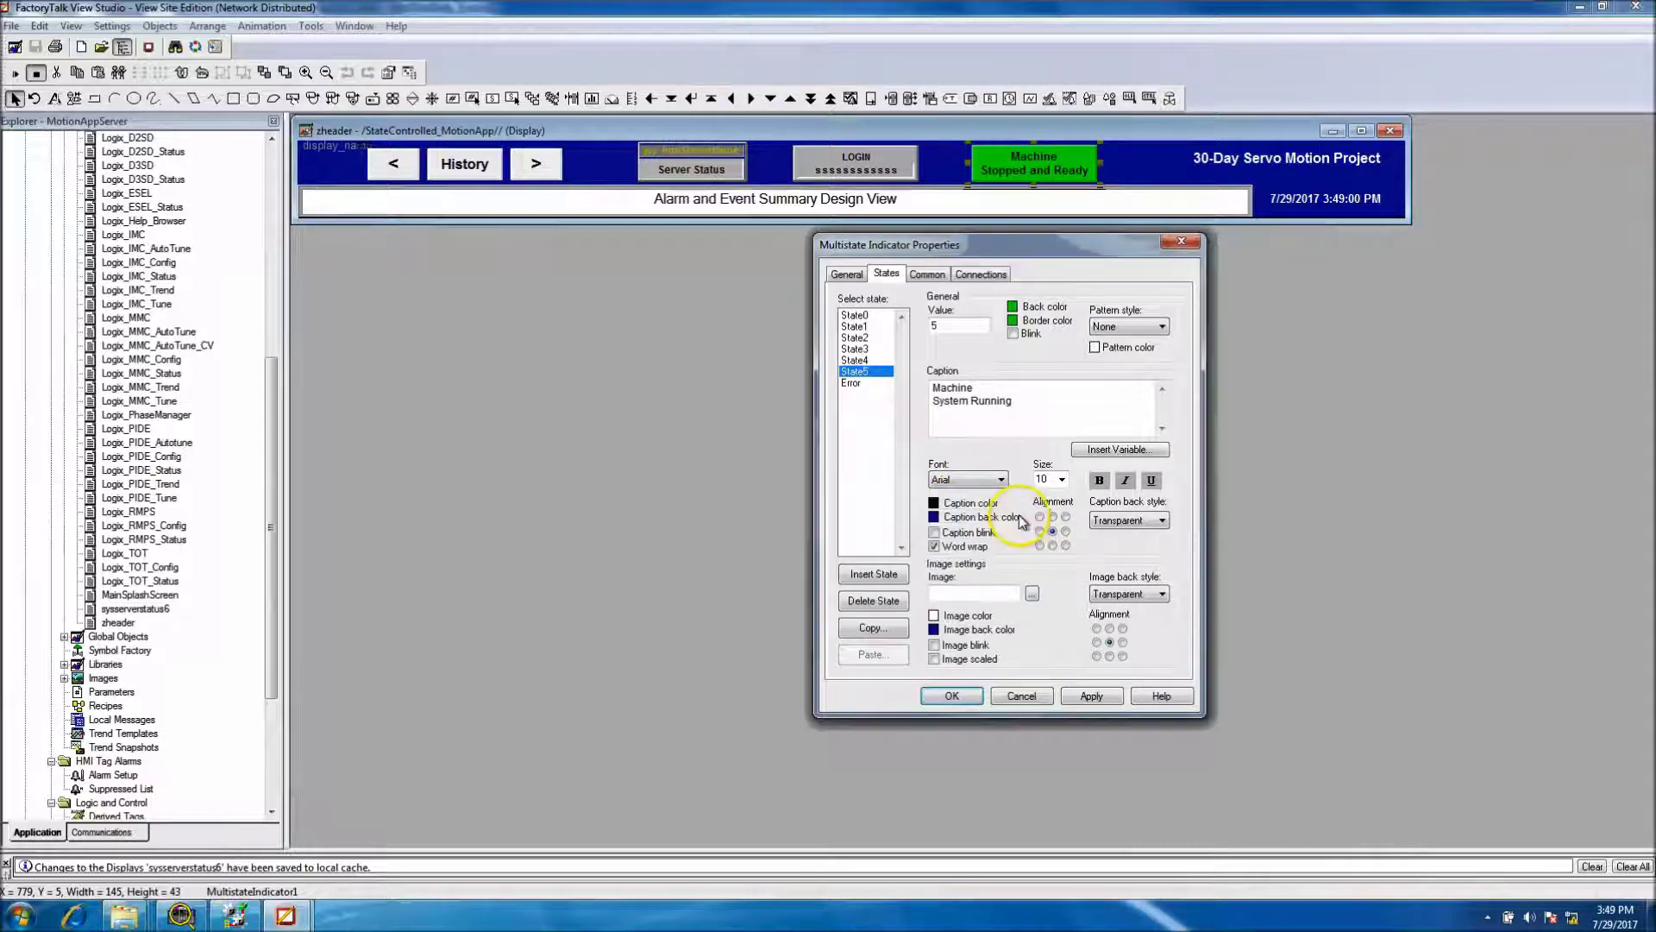
pyautogui.click(1091, 695)
pyautogui.click(951, 695)
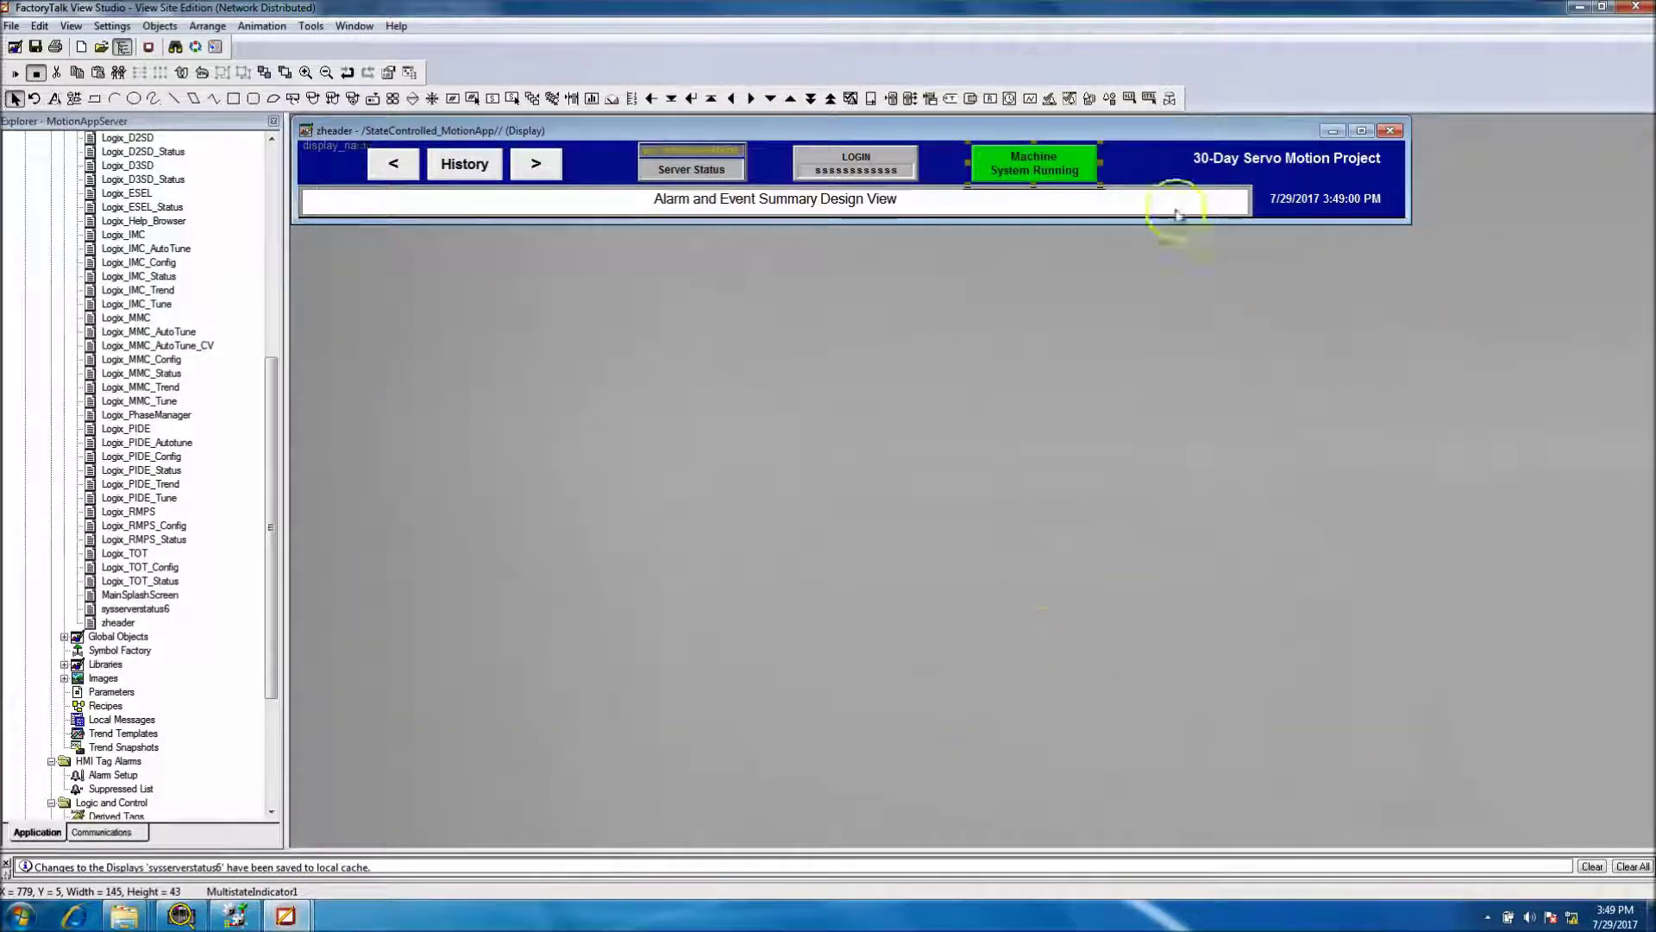
pyautogui.click(1389, 130)
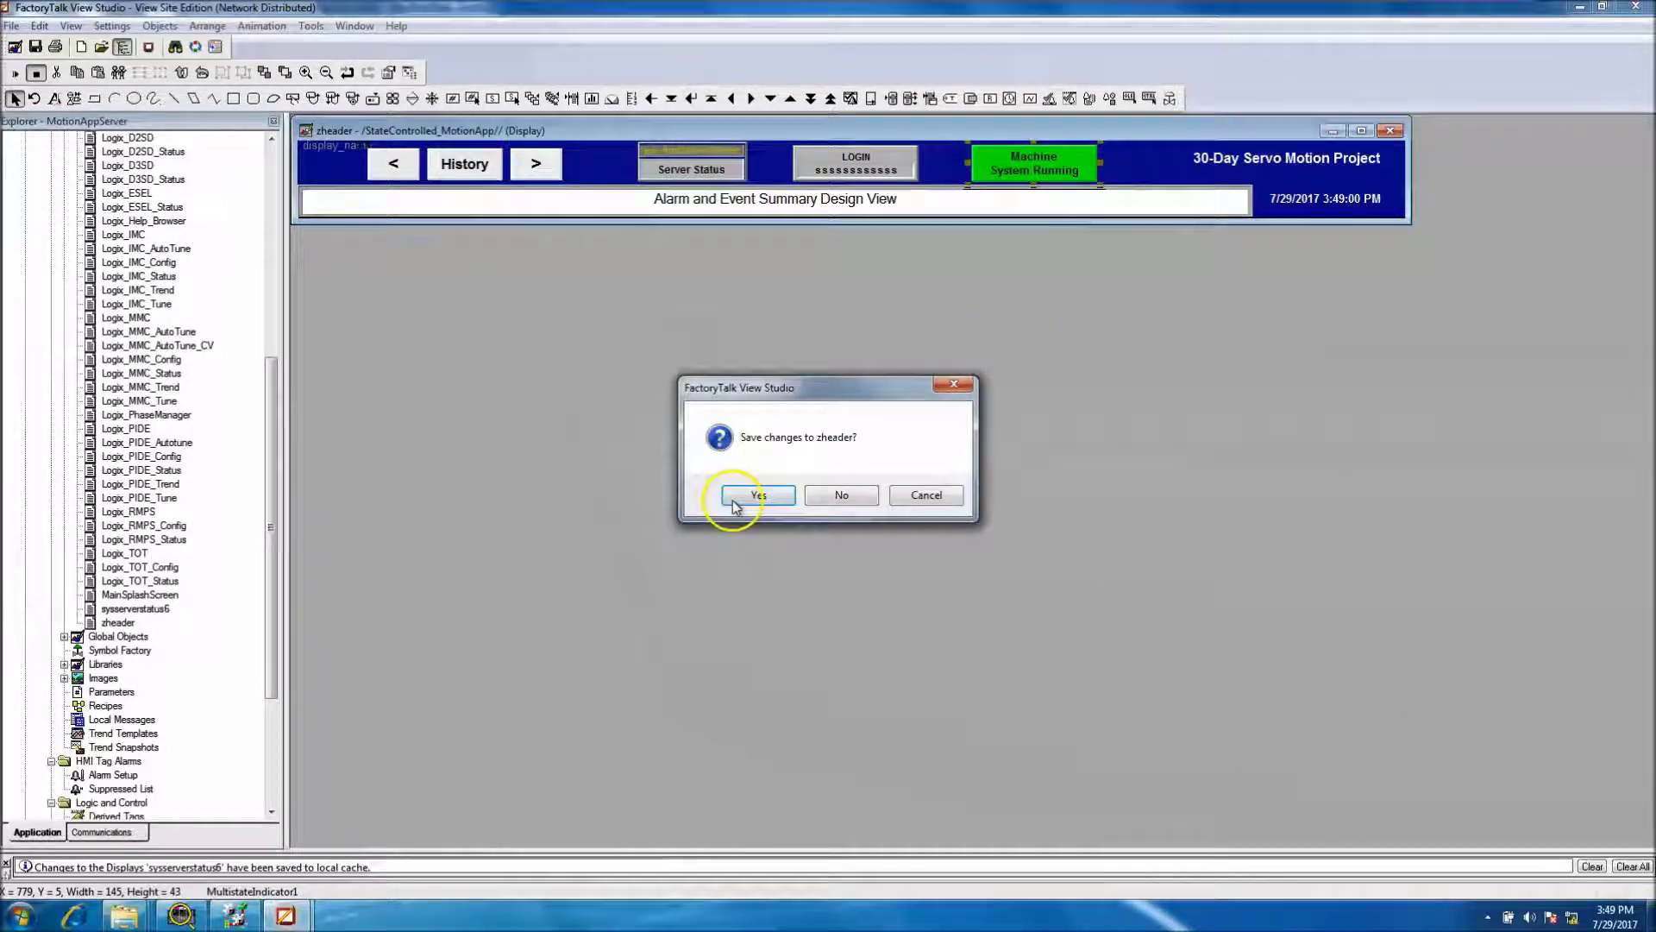
pyautogui.click(758, 495)
# Step: Create a new blank display under Graphics > Displays in the MotionAppServer tree
pyautogui.moveTo(267, 676); pyautogui.dragTo(271, 762)
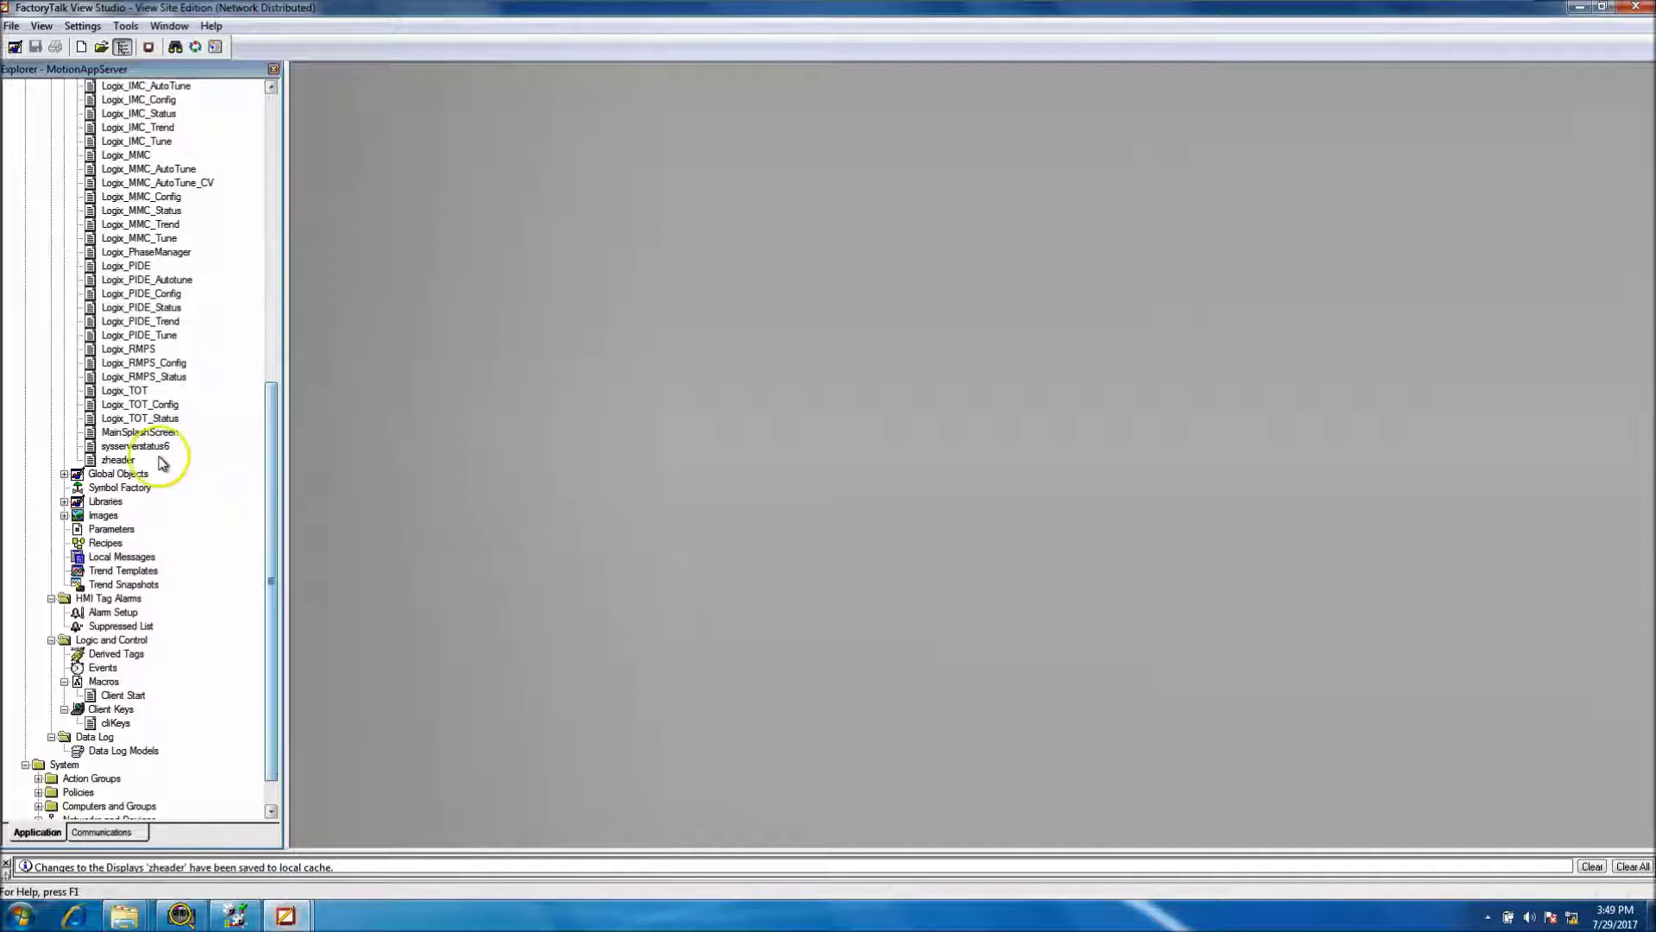
pyautogui.moveTo(273, 462); pyautogui.dragTo(282, 220)
pyautogui.click(102, 169)
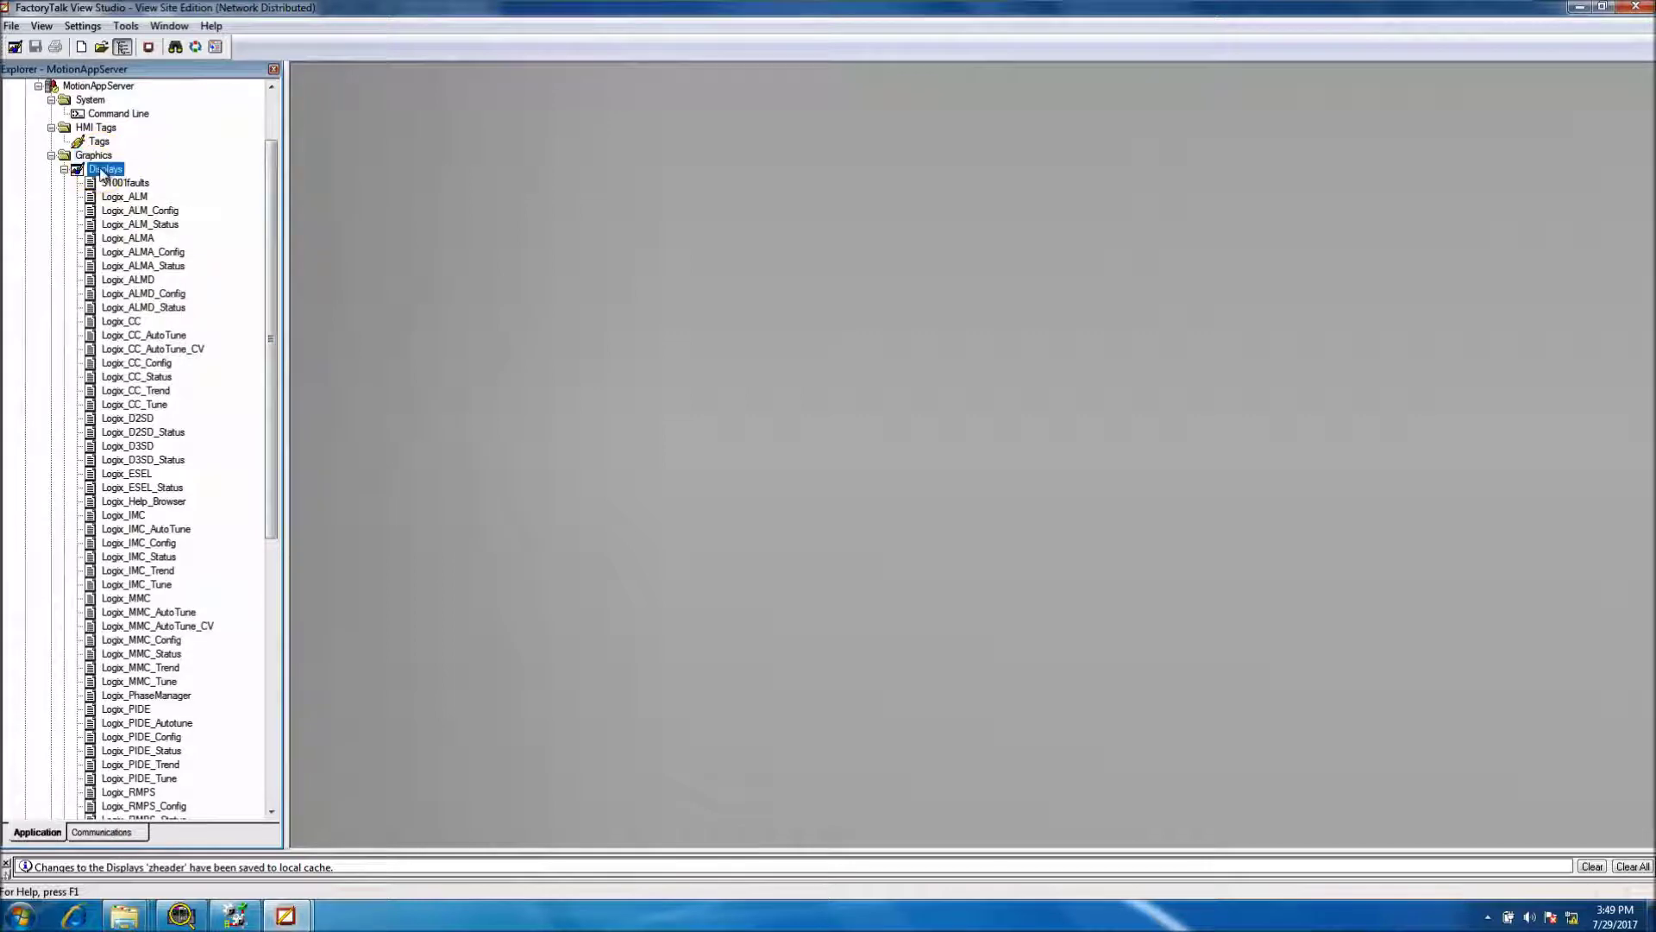
pyautogui.rightClick(102, 172)
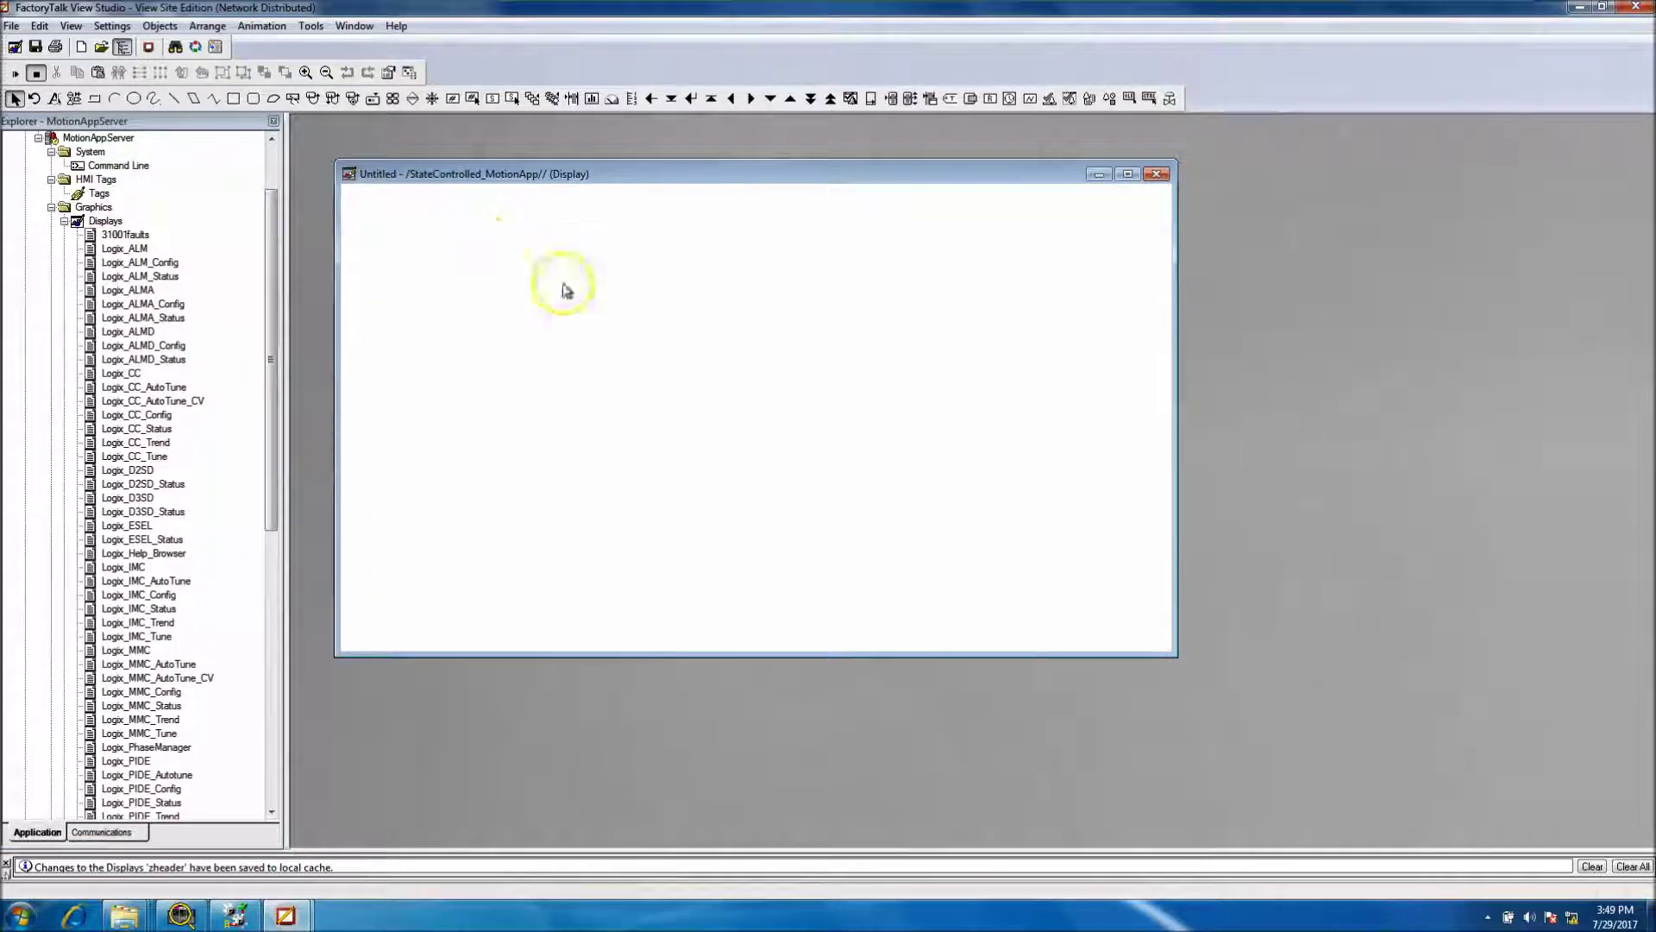
# Step: In the new display's settings, specify the size in pixels as width 1280 and height 90
pyautogui.rightClick(547, 325)
pyautogui.click(580, 338)
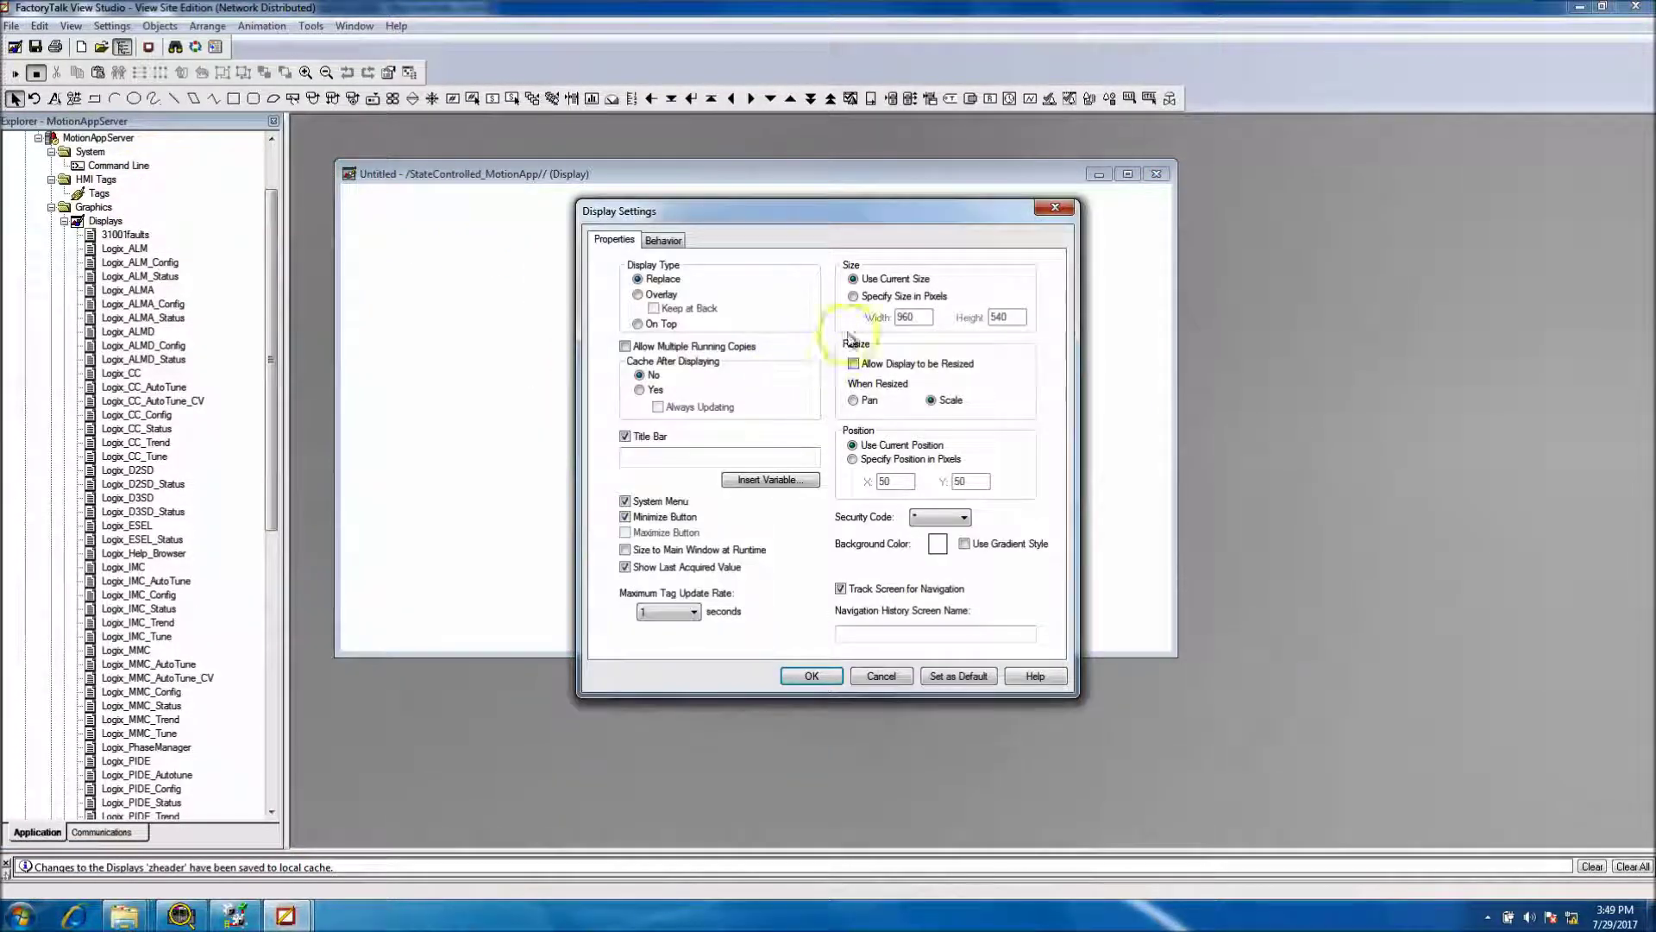
pyautogui.click(853, 296)
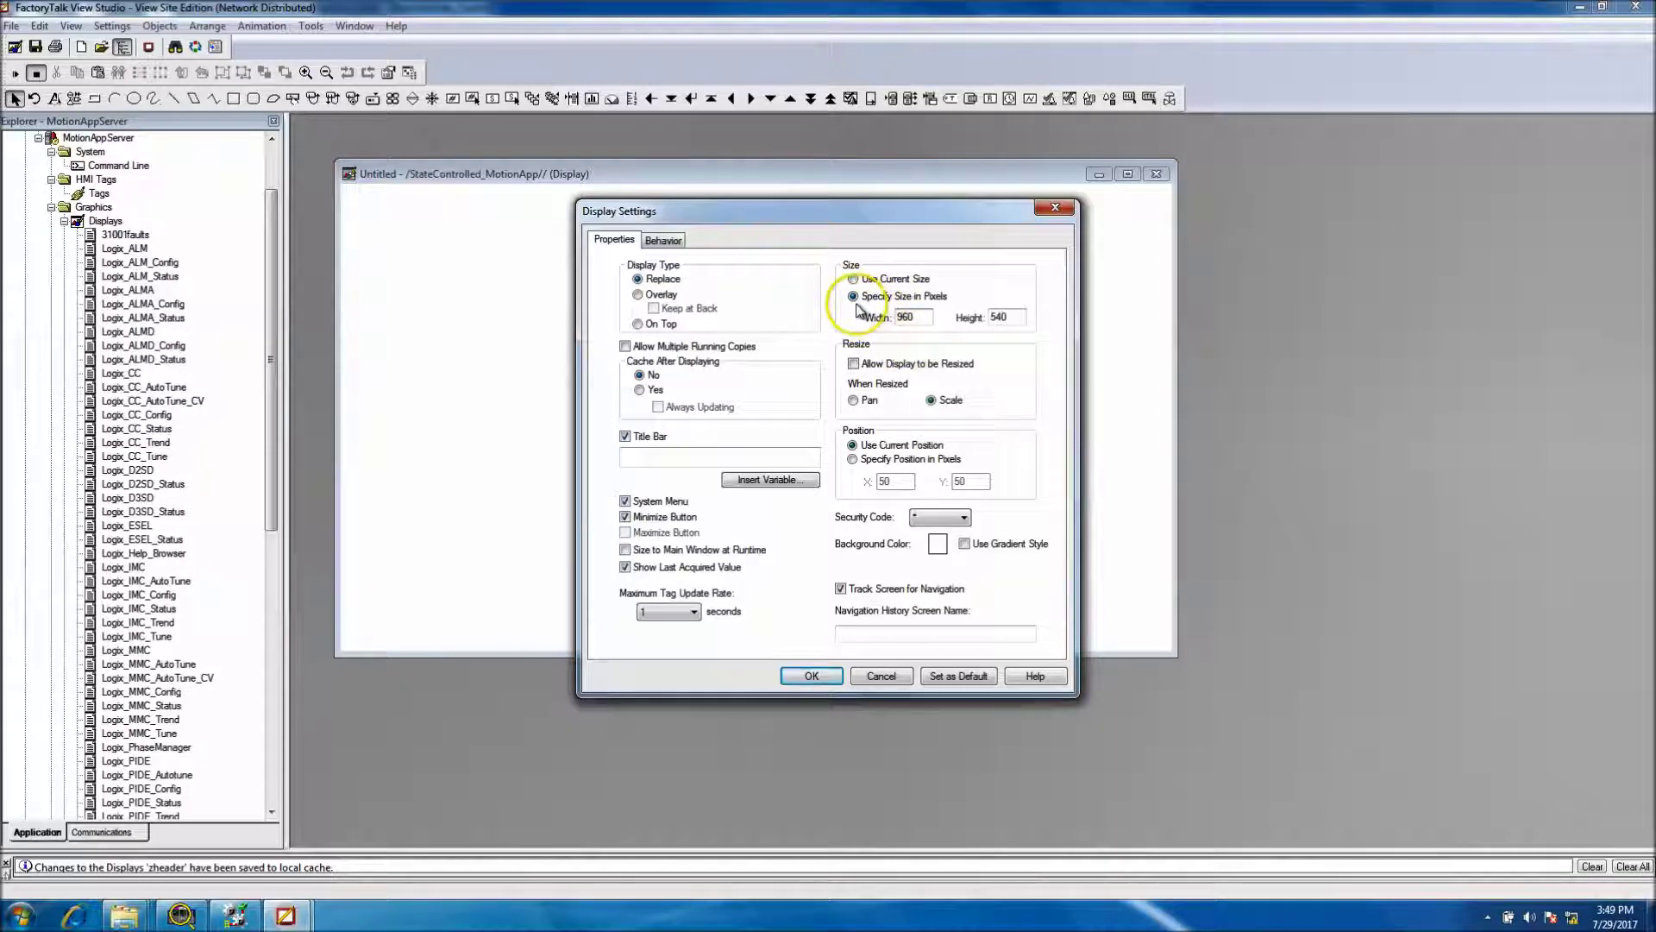
pyautogui.click(916, 317)
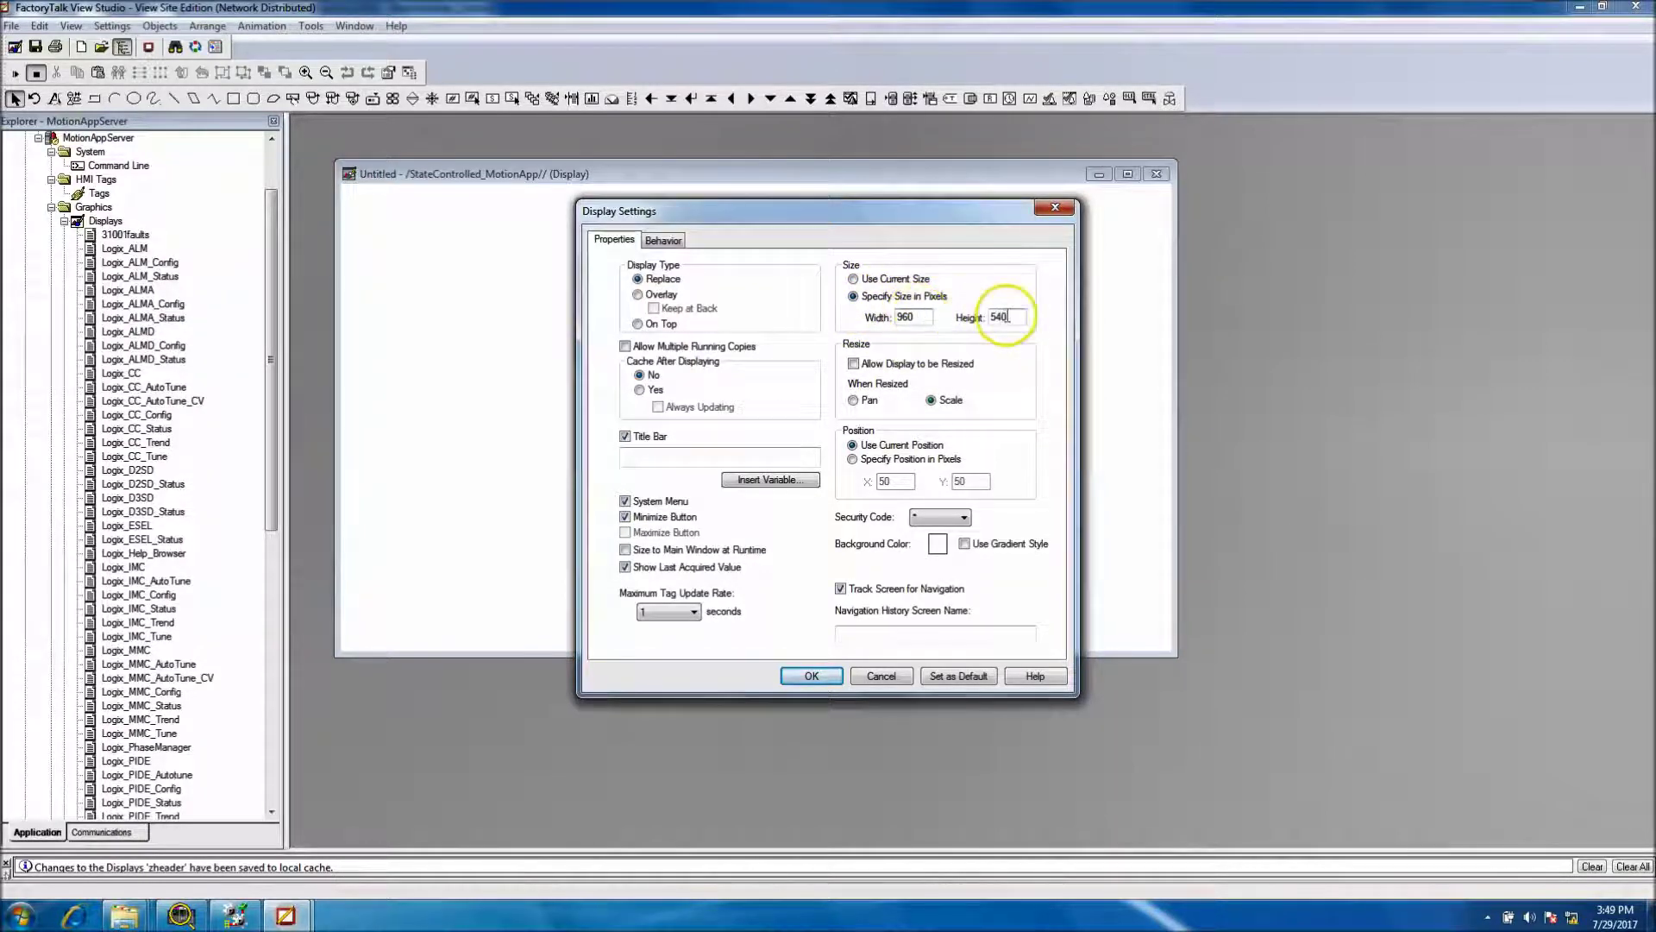
pyautogui.doubleClick(996, 317)
pyautogui.doubleClick(904, 317)
pyautogui.write('1280')
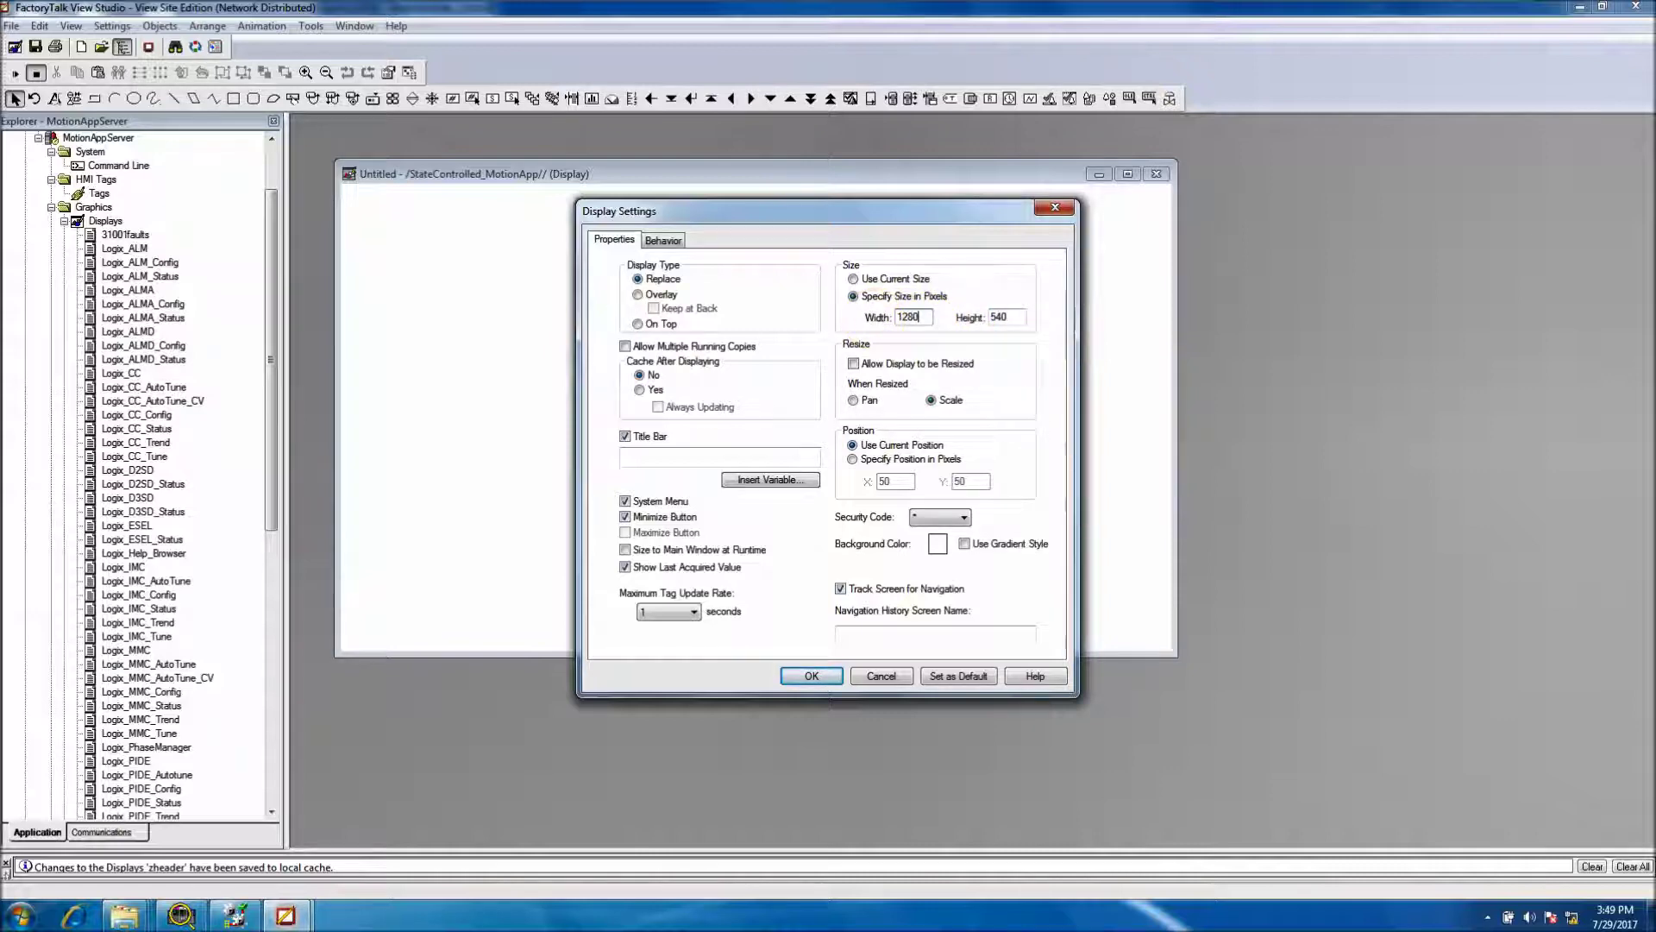
pyautogui.click(1007, 316)
pyautogui.moveTo(1006, 317); pyautogui.dragTo(982, 316)
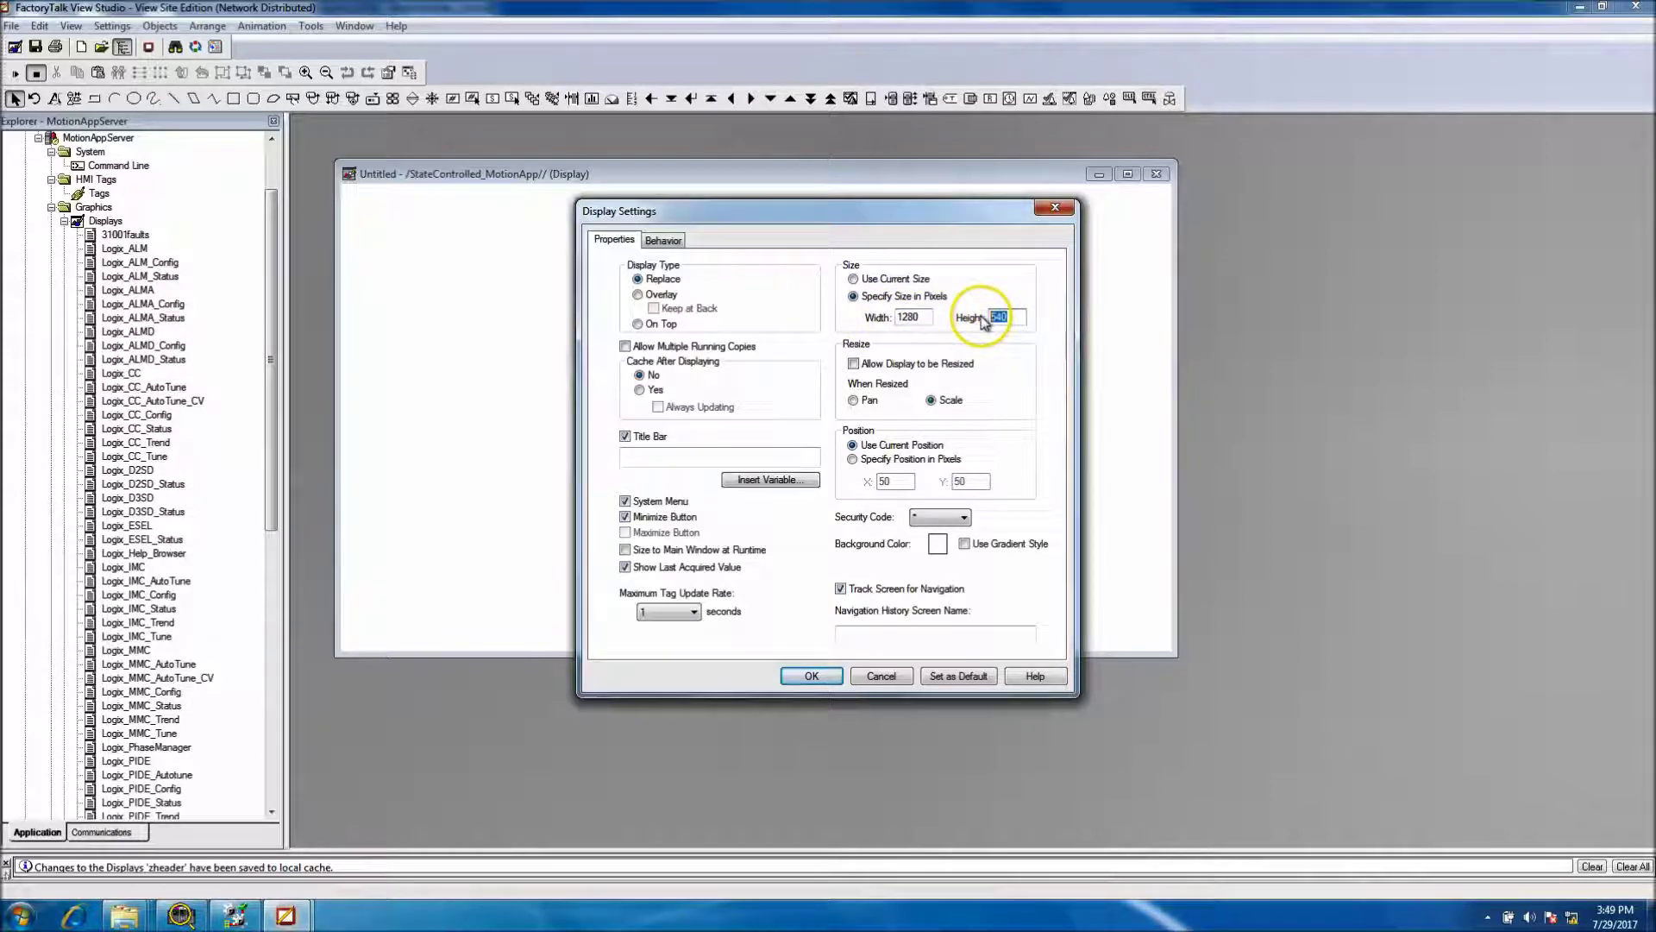
pyautogui.write('90')
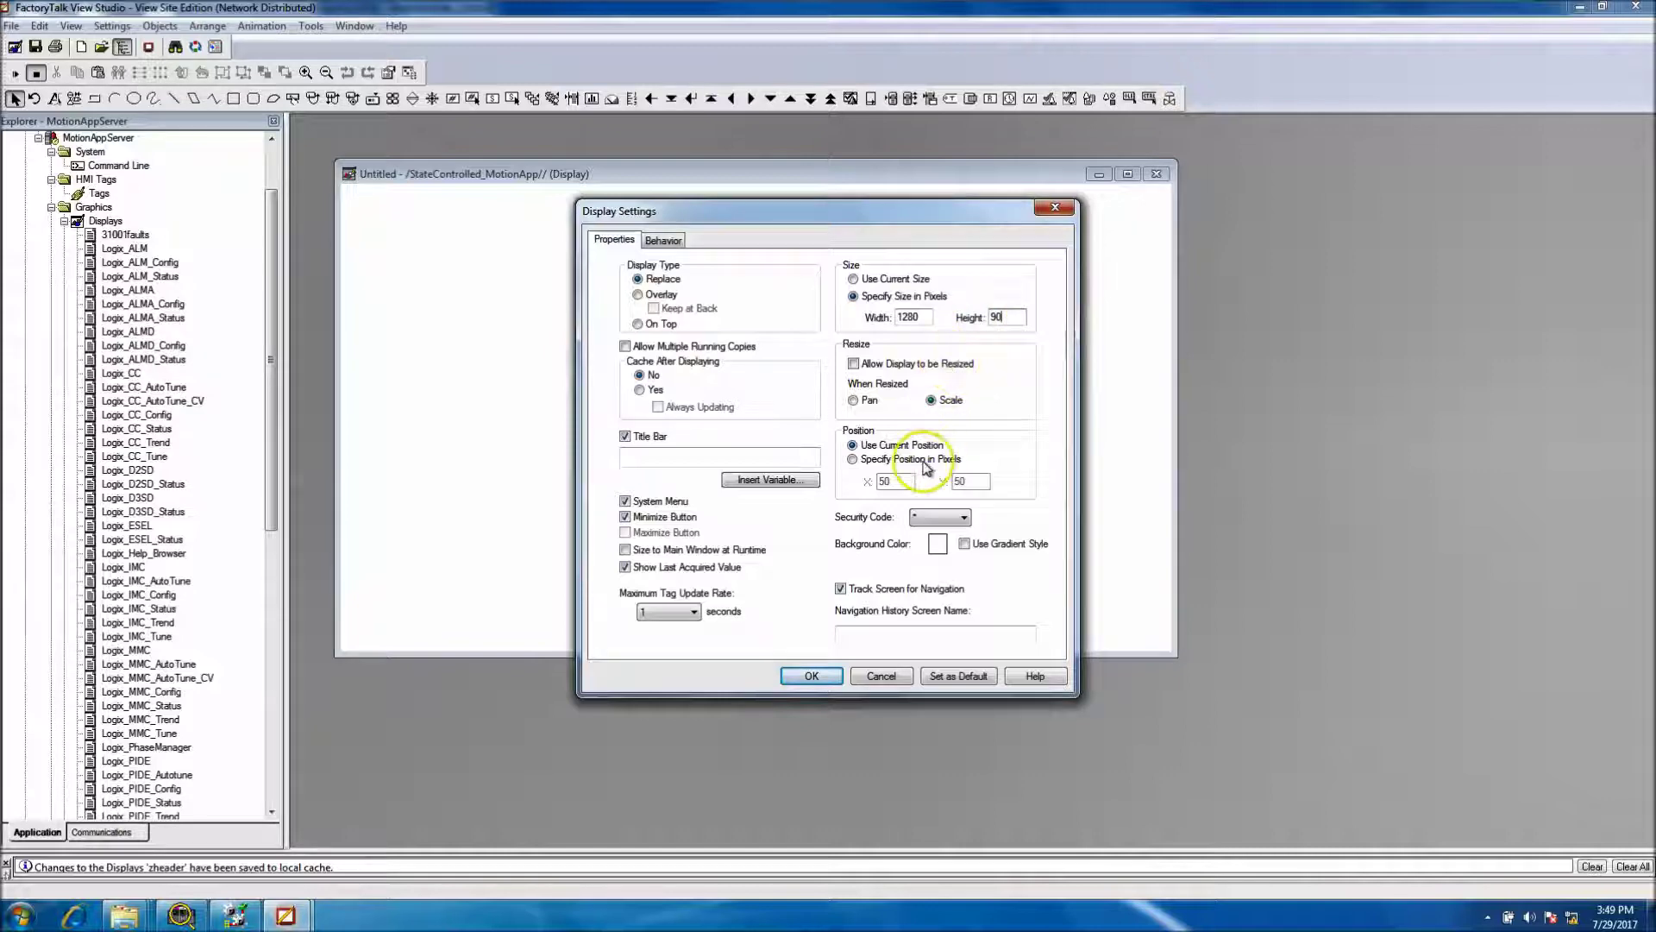
# Step: Specify the display's position in pixels as X 0 and Y 937
pyautogui.click(854, 459)
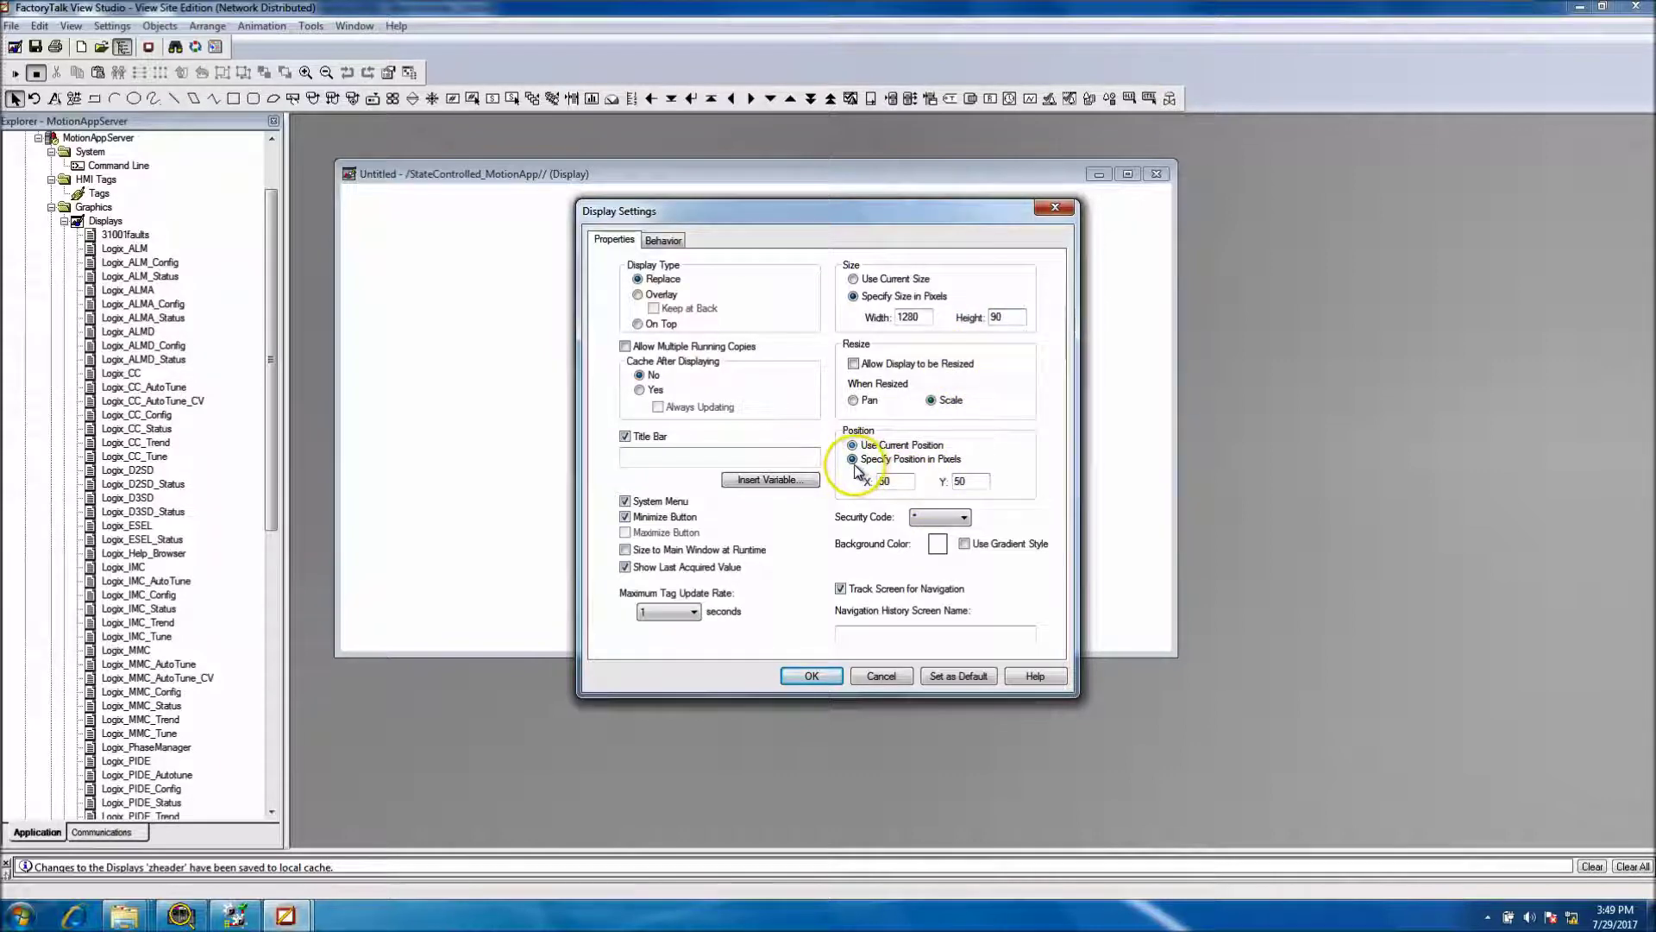
pyautogui.doubleClick(883, 481)
pyautogui.write('0')
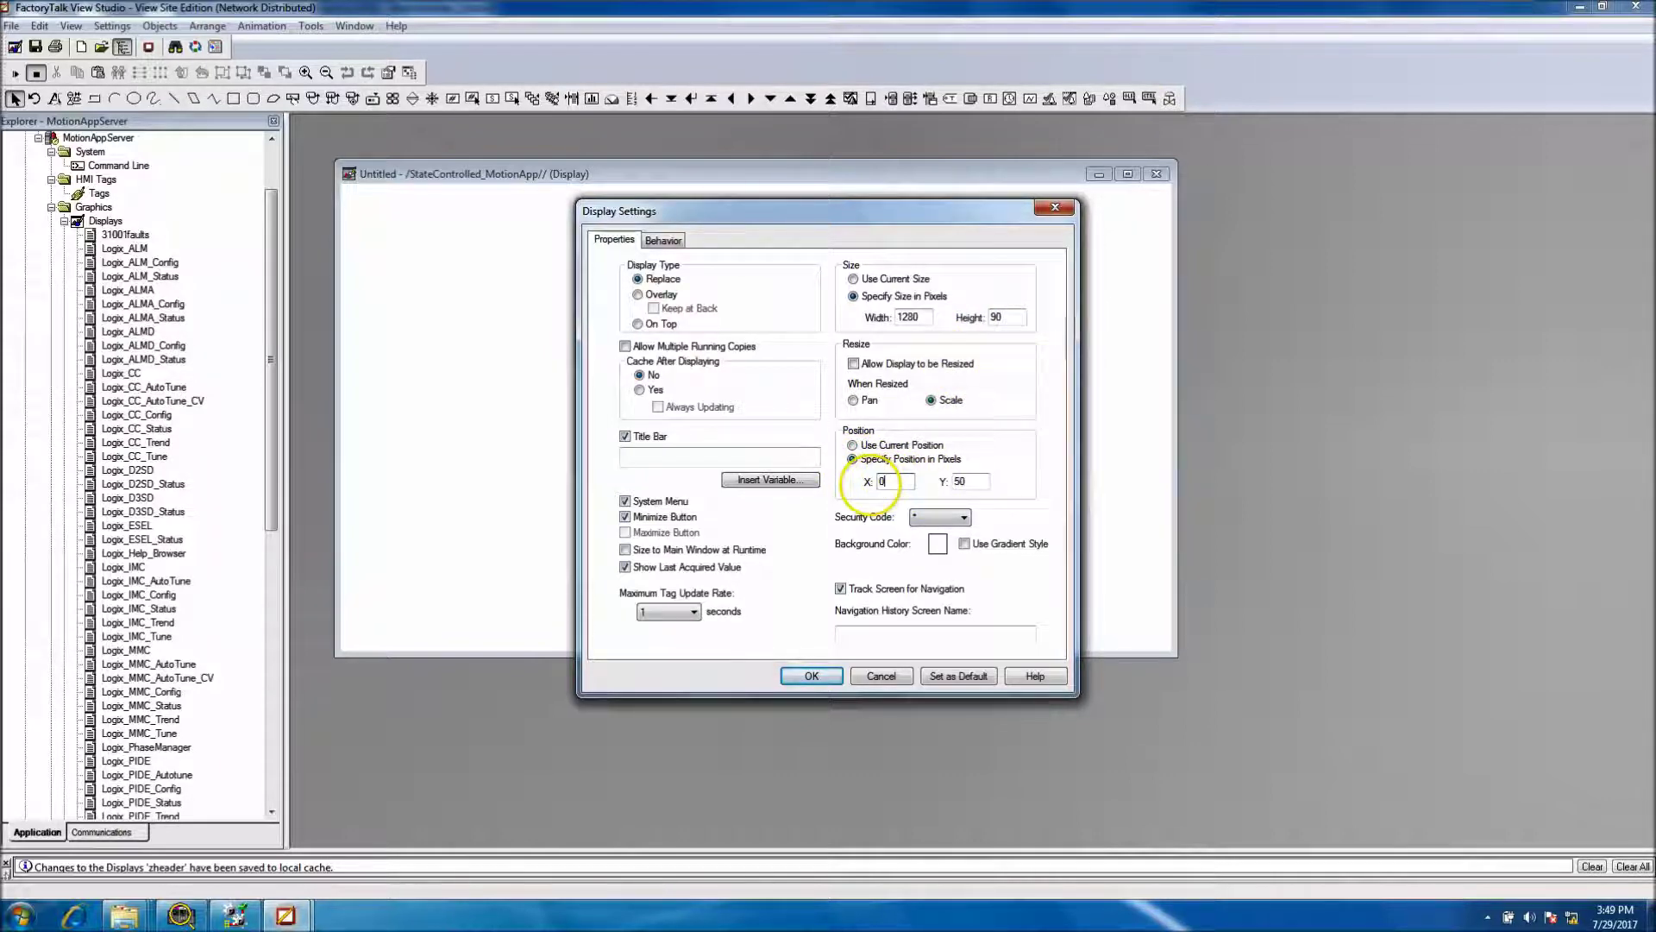
pyautogui.doubleClick(968, 481)
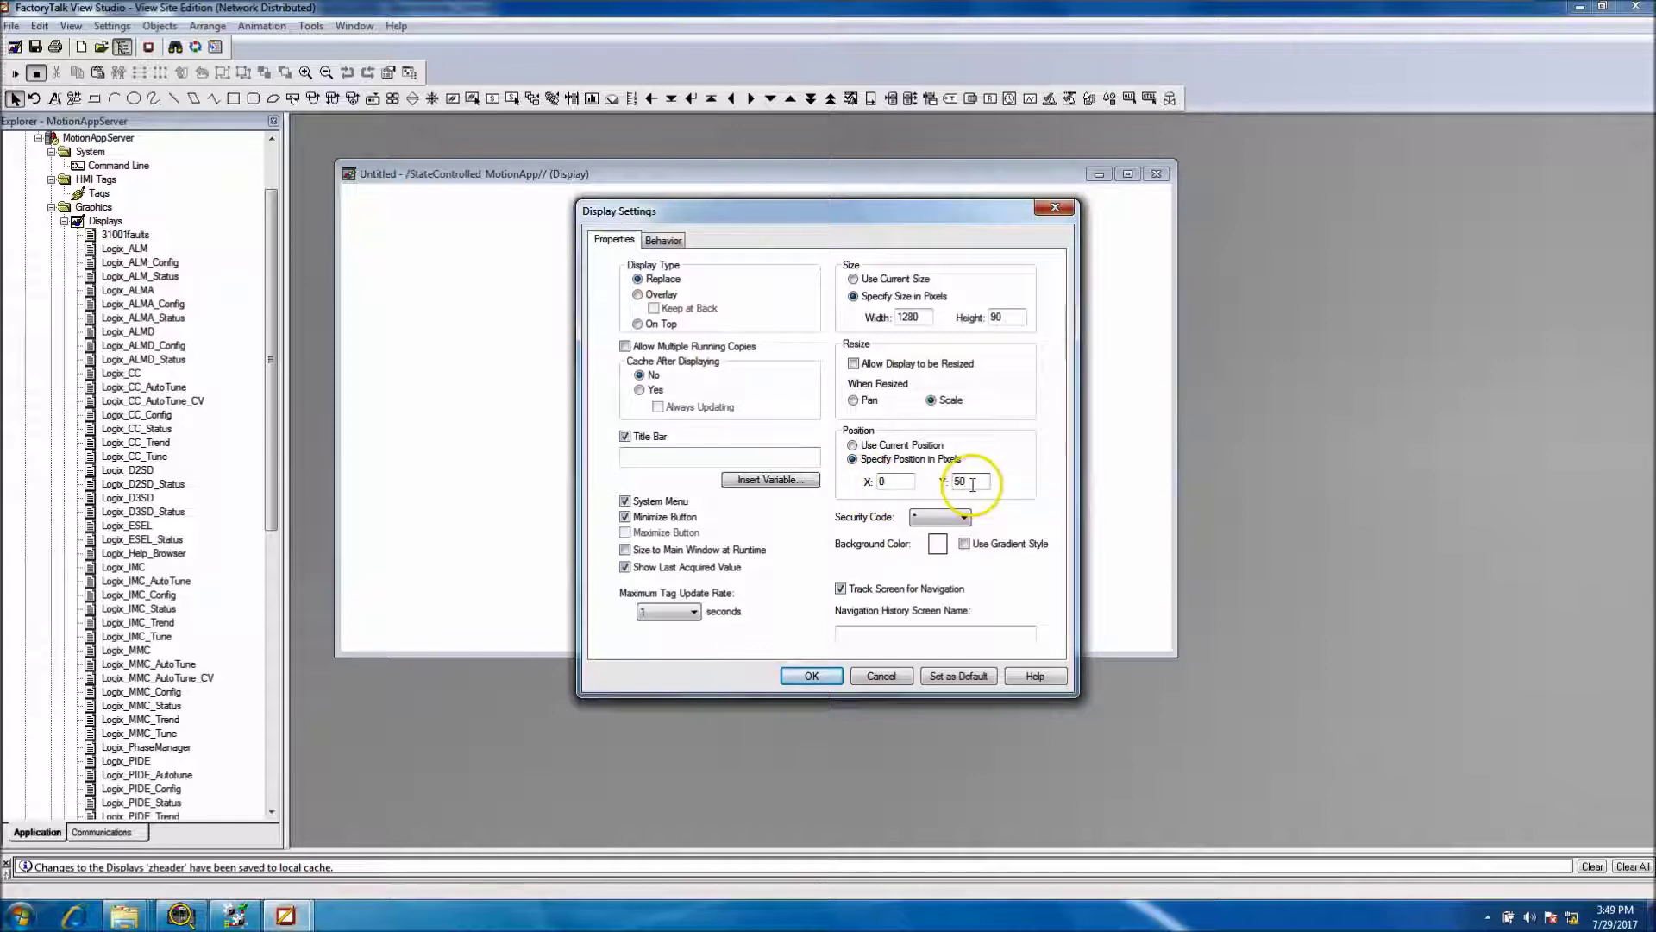
pyautogui.write('5')
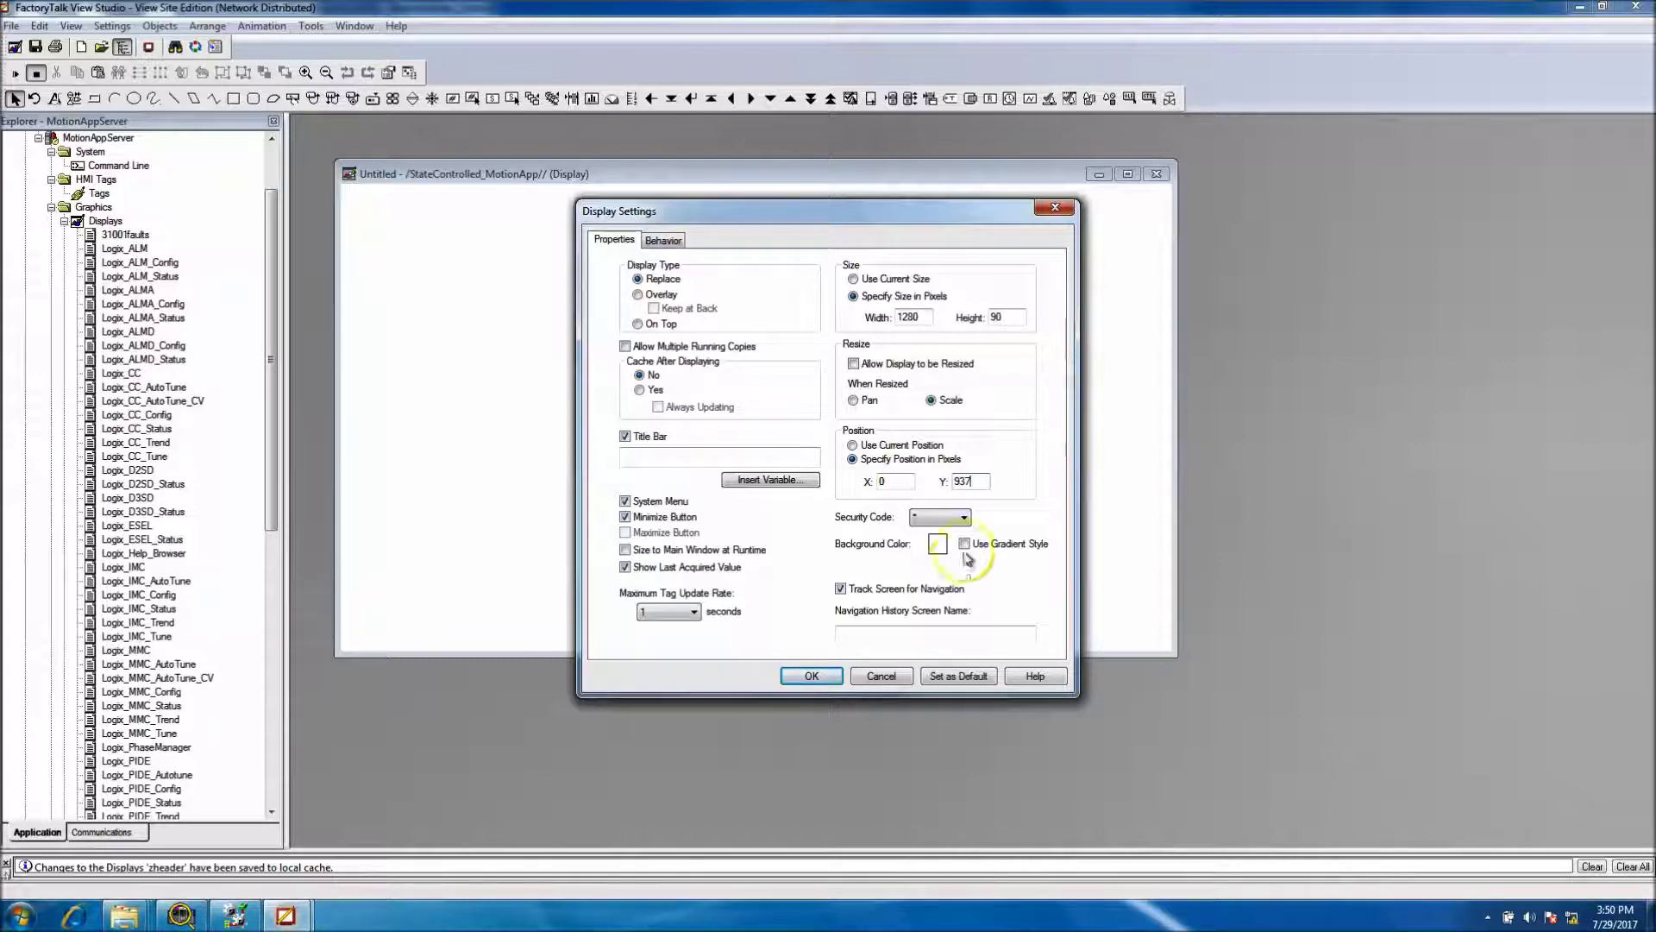
# Step: Set the display's background color to dark blue, disable its System Menu and Minimize Button, and apply the settings
pyautogui.click(938, 543)
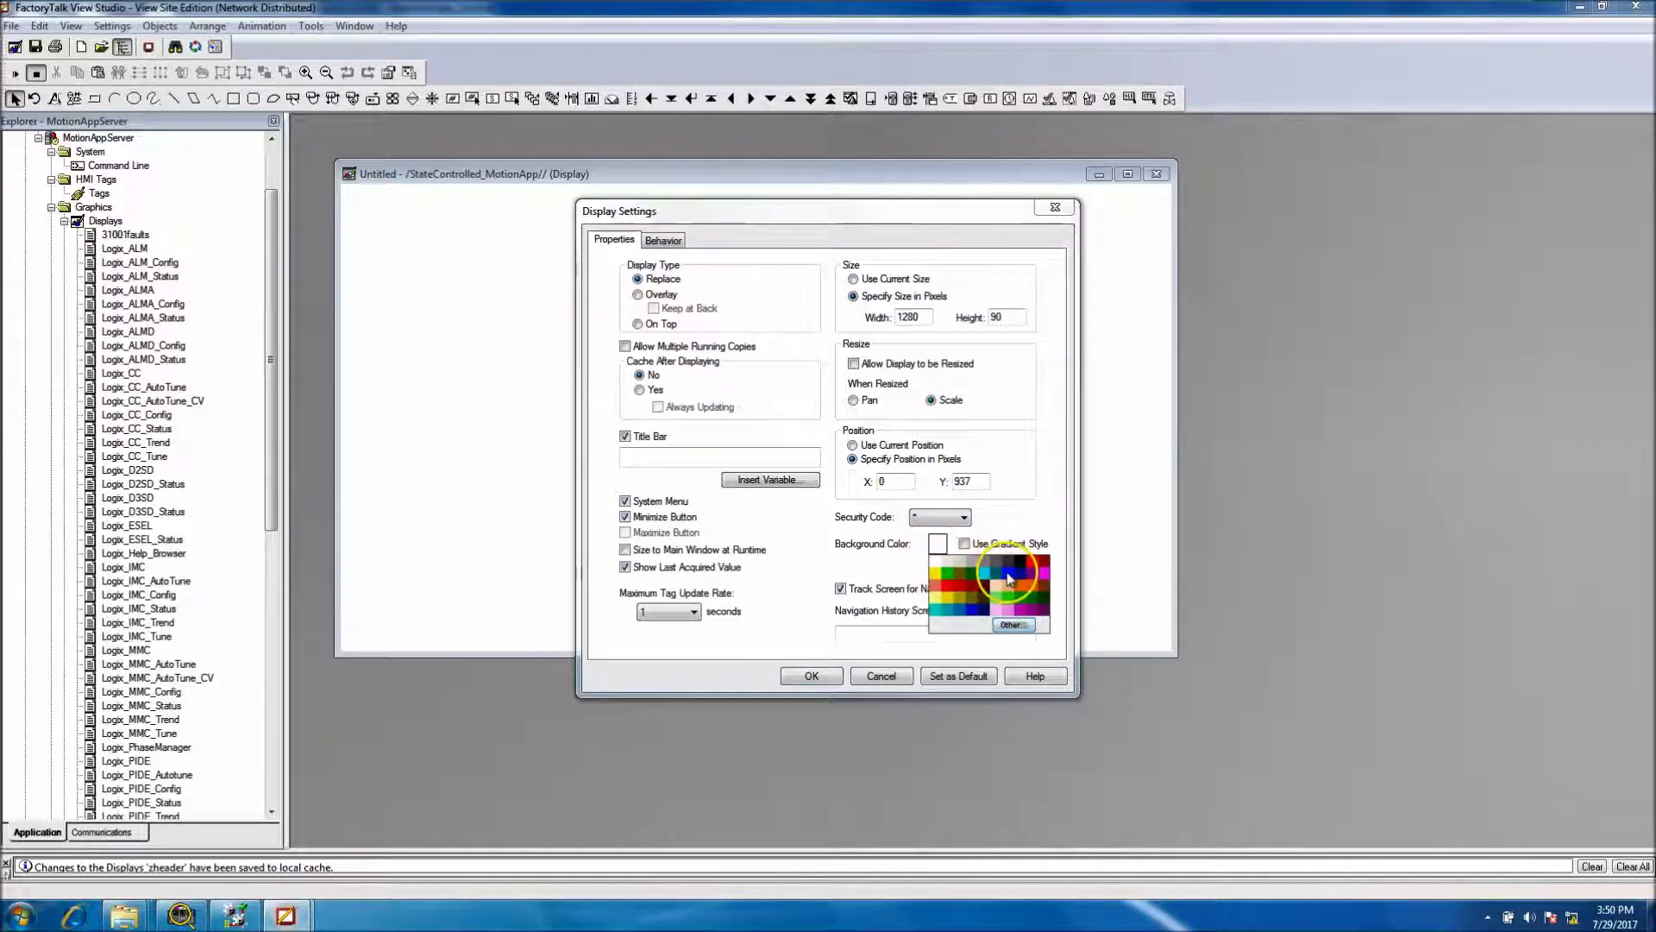
pyautogui.click(985, 575)
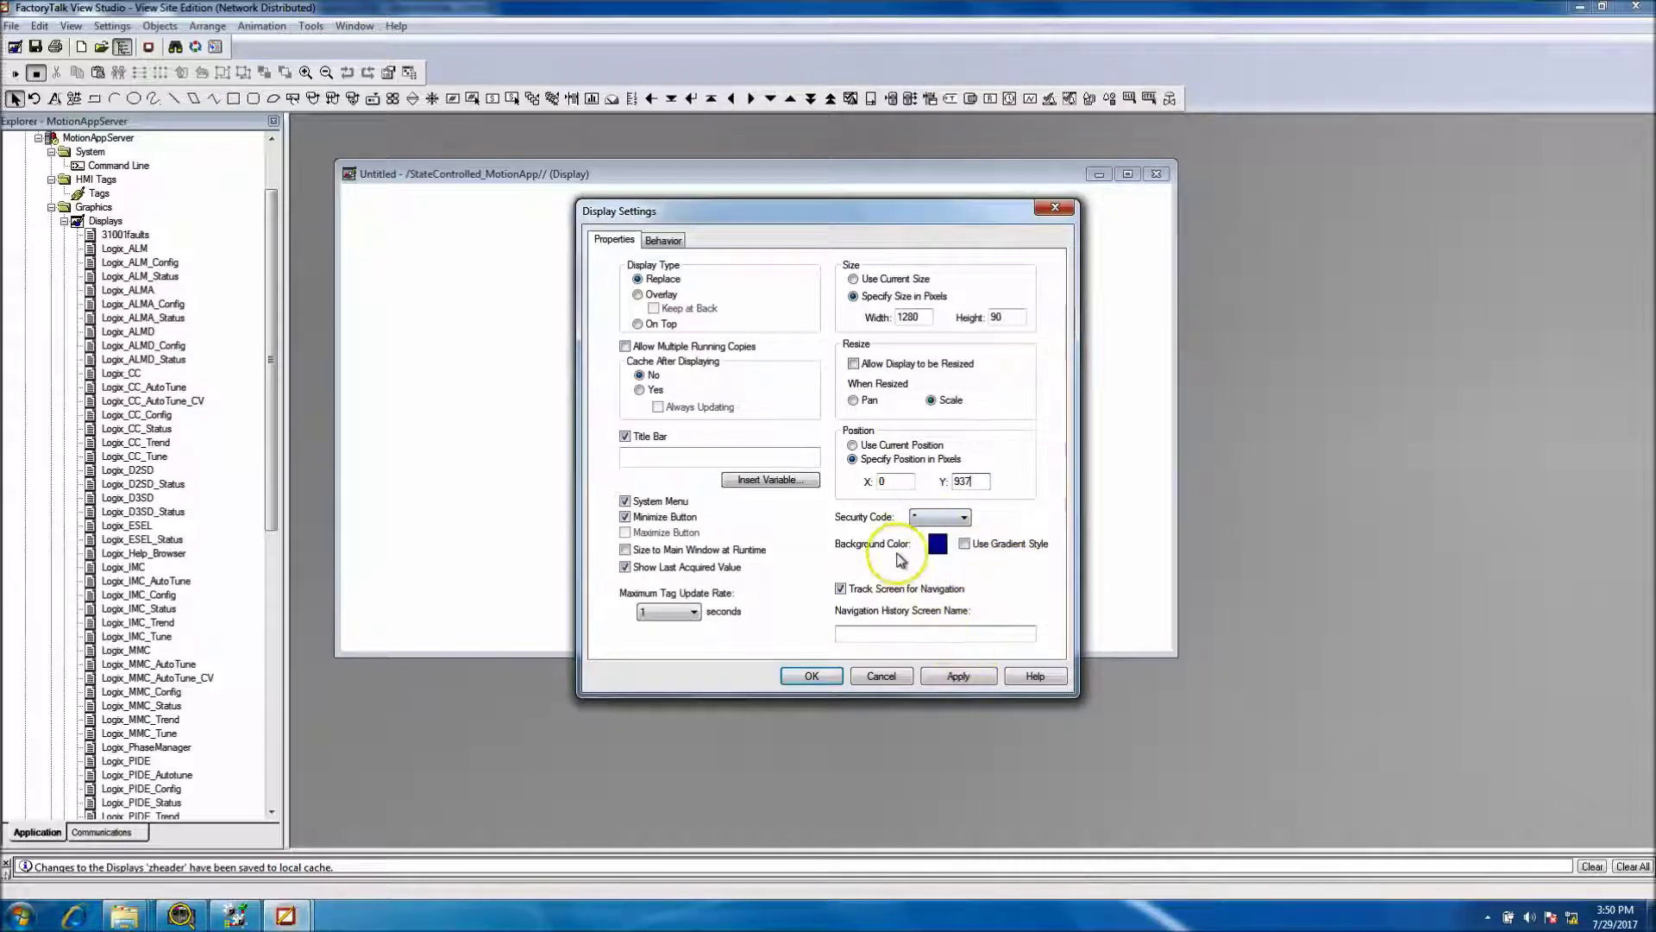
pyautogui.click(625, 501)
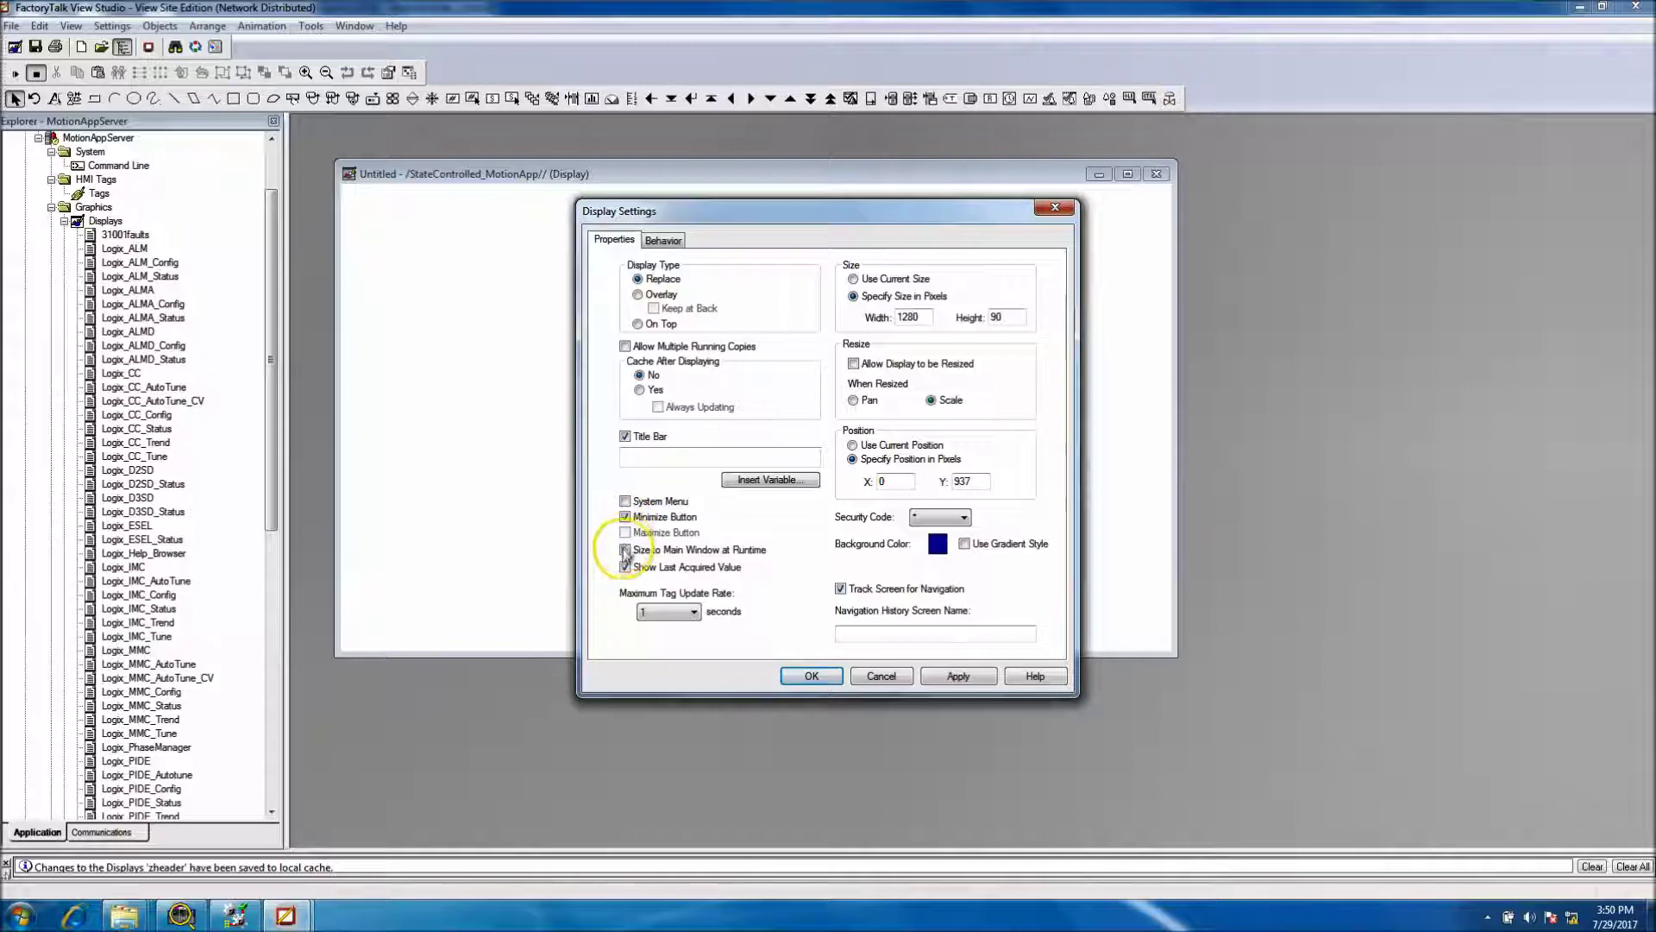
pyautogui.click(625, 516)
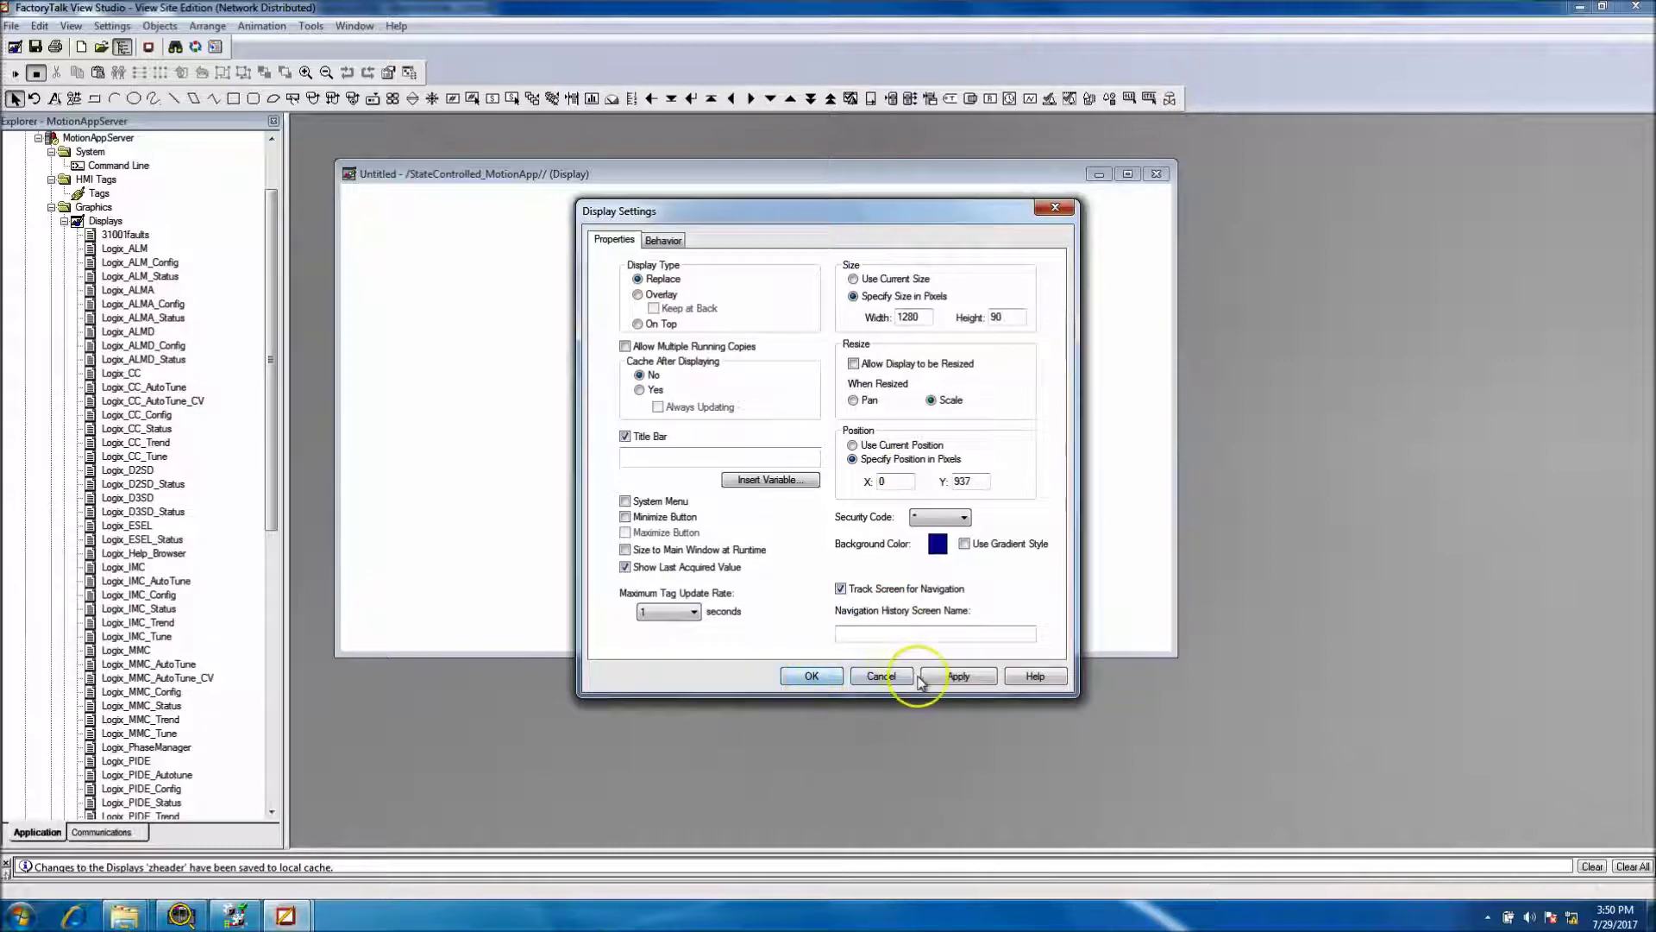
pyautogui.click(953, 676)
pyautogui.click(811, 676)
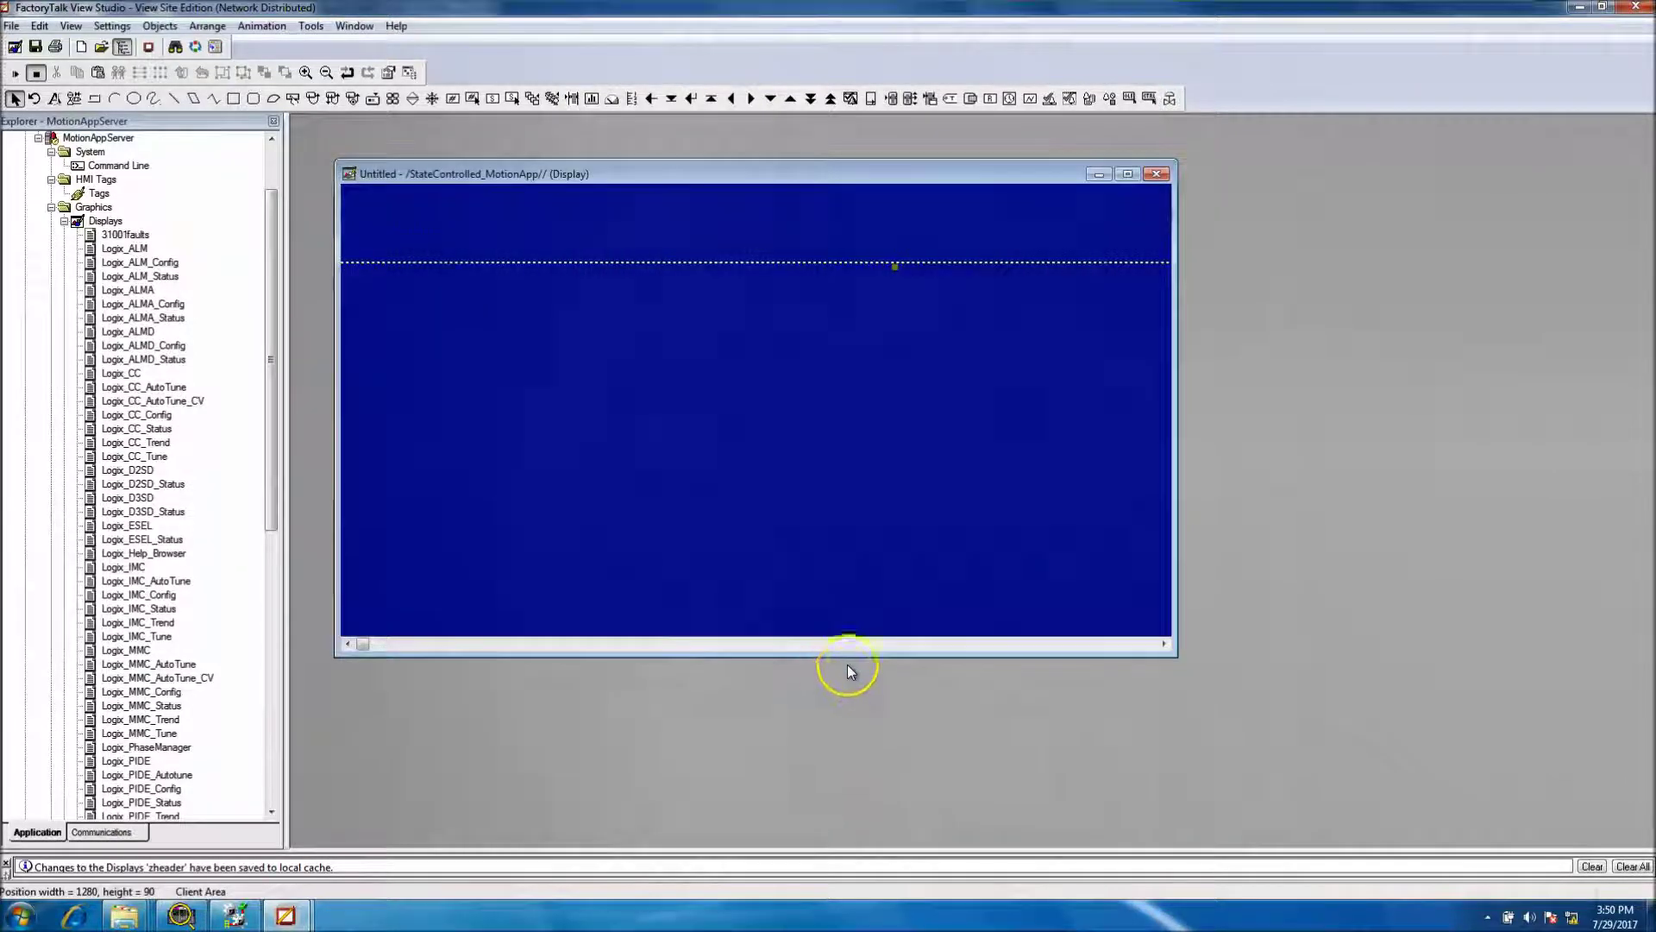
# Step: Shrink the untitled display's window to the height of the blue area and save it as zmainmenu, overwriting the existing file
pyautogui.moveTo(851, 655); pyautogui.dragTo(858, 282)
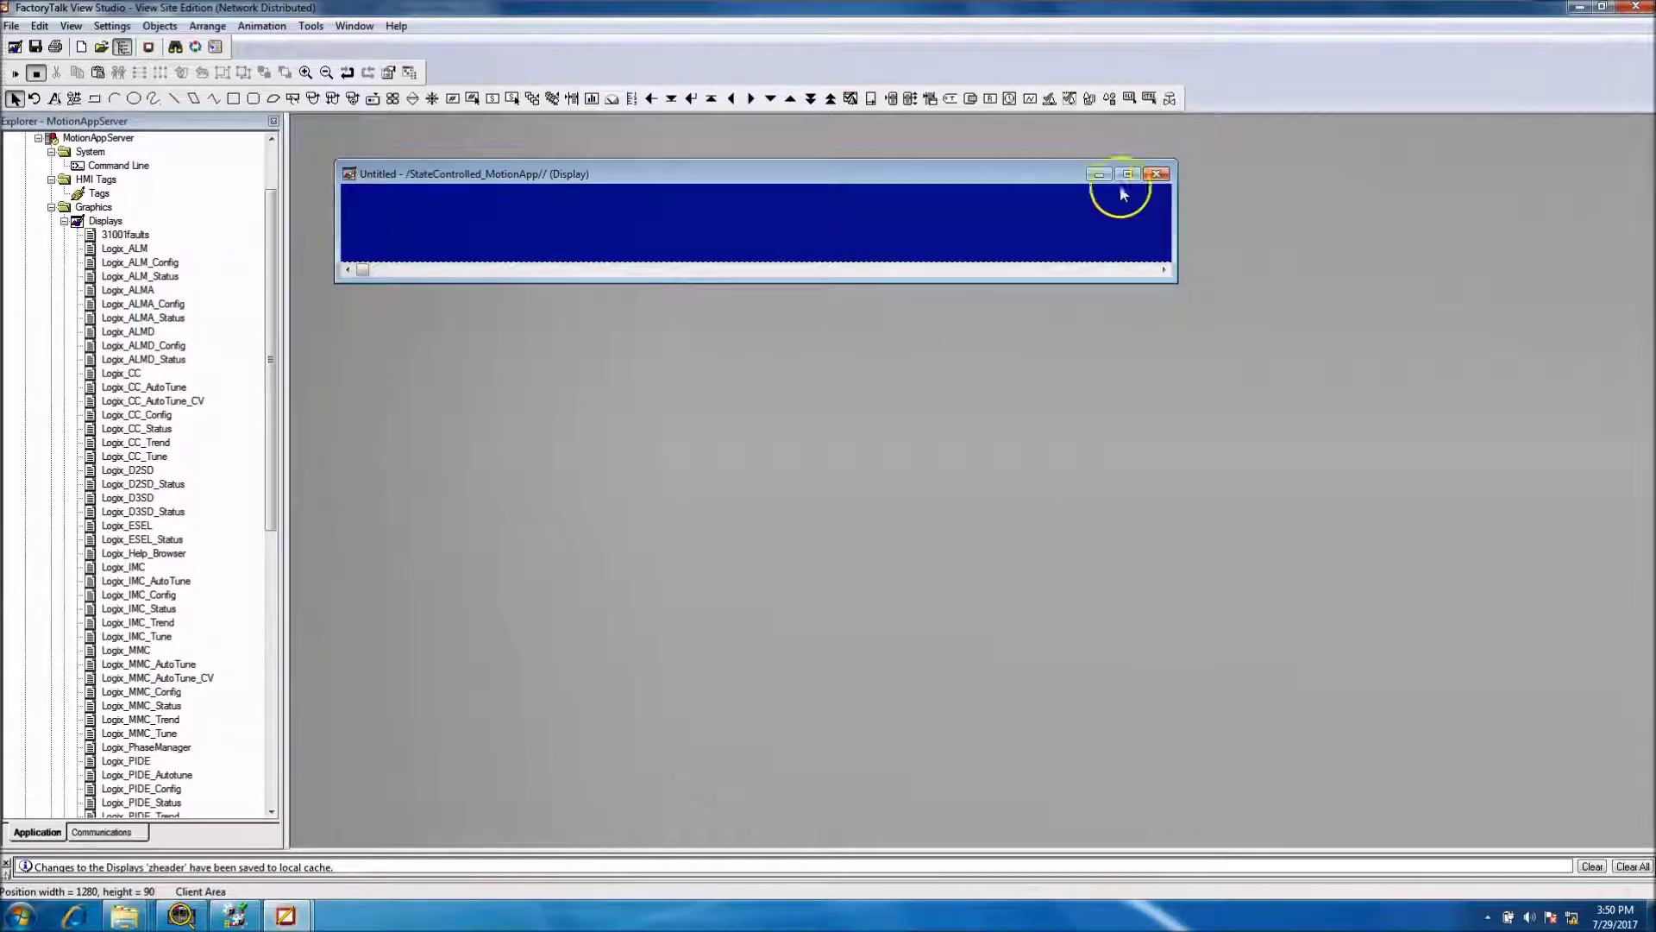
pyautogui.click(1156, 175)
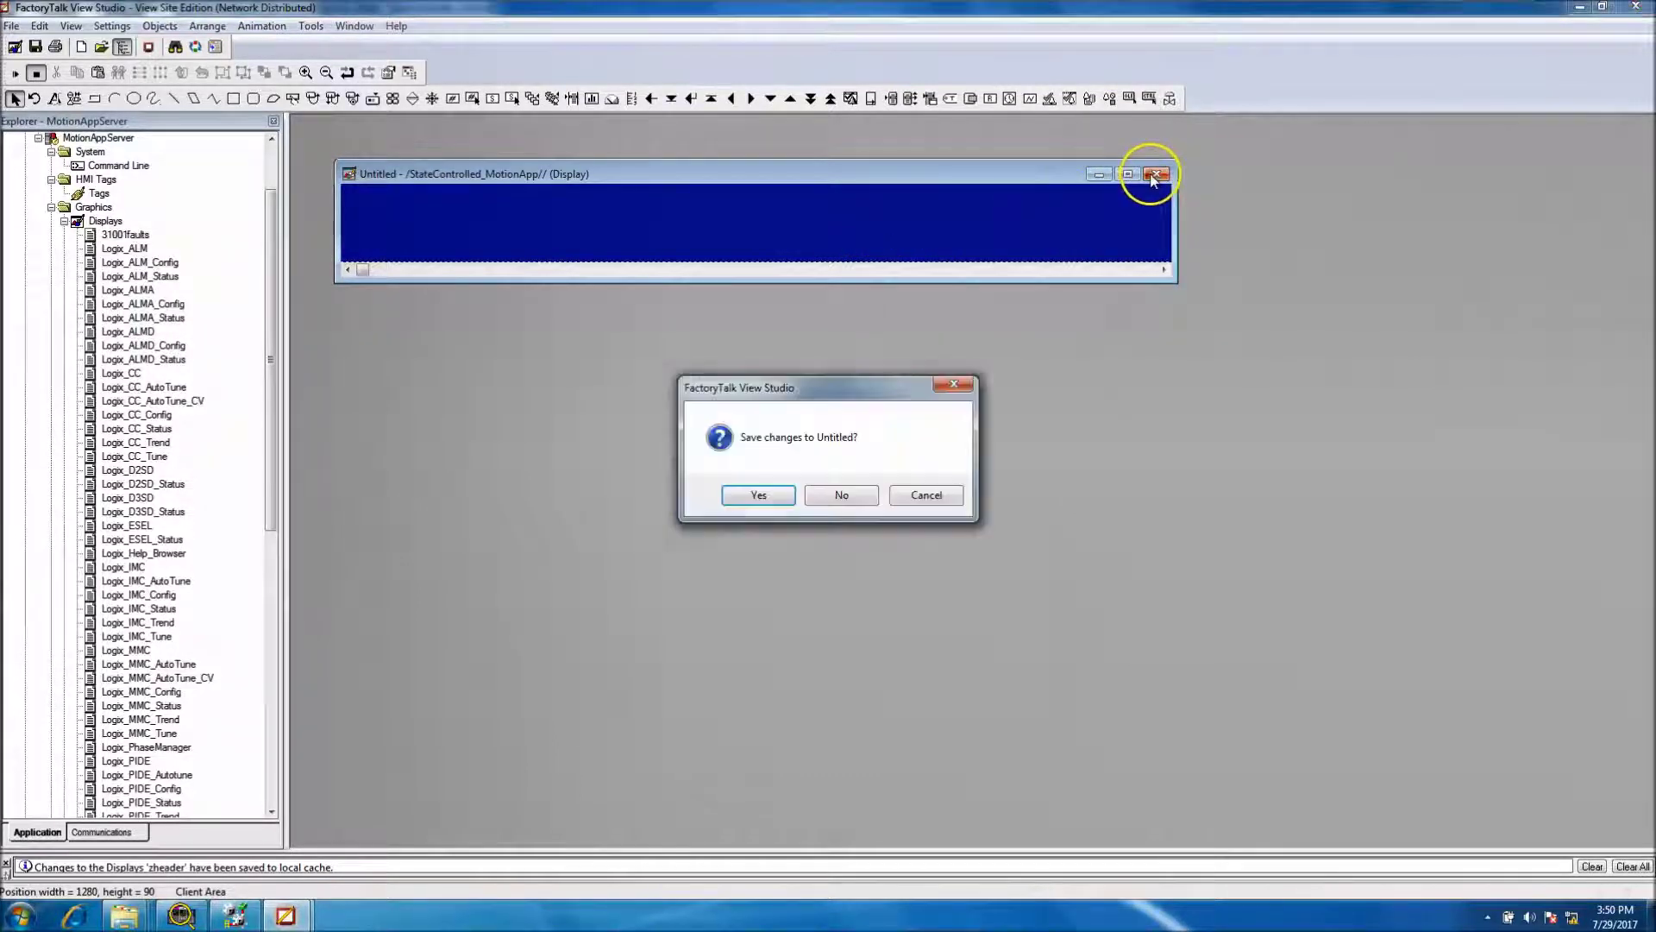
pyautogui.click(759, 495)
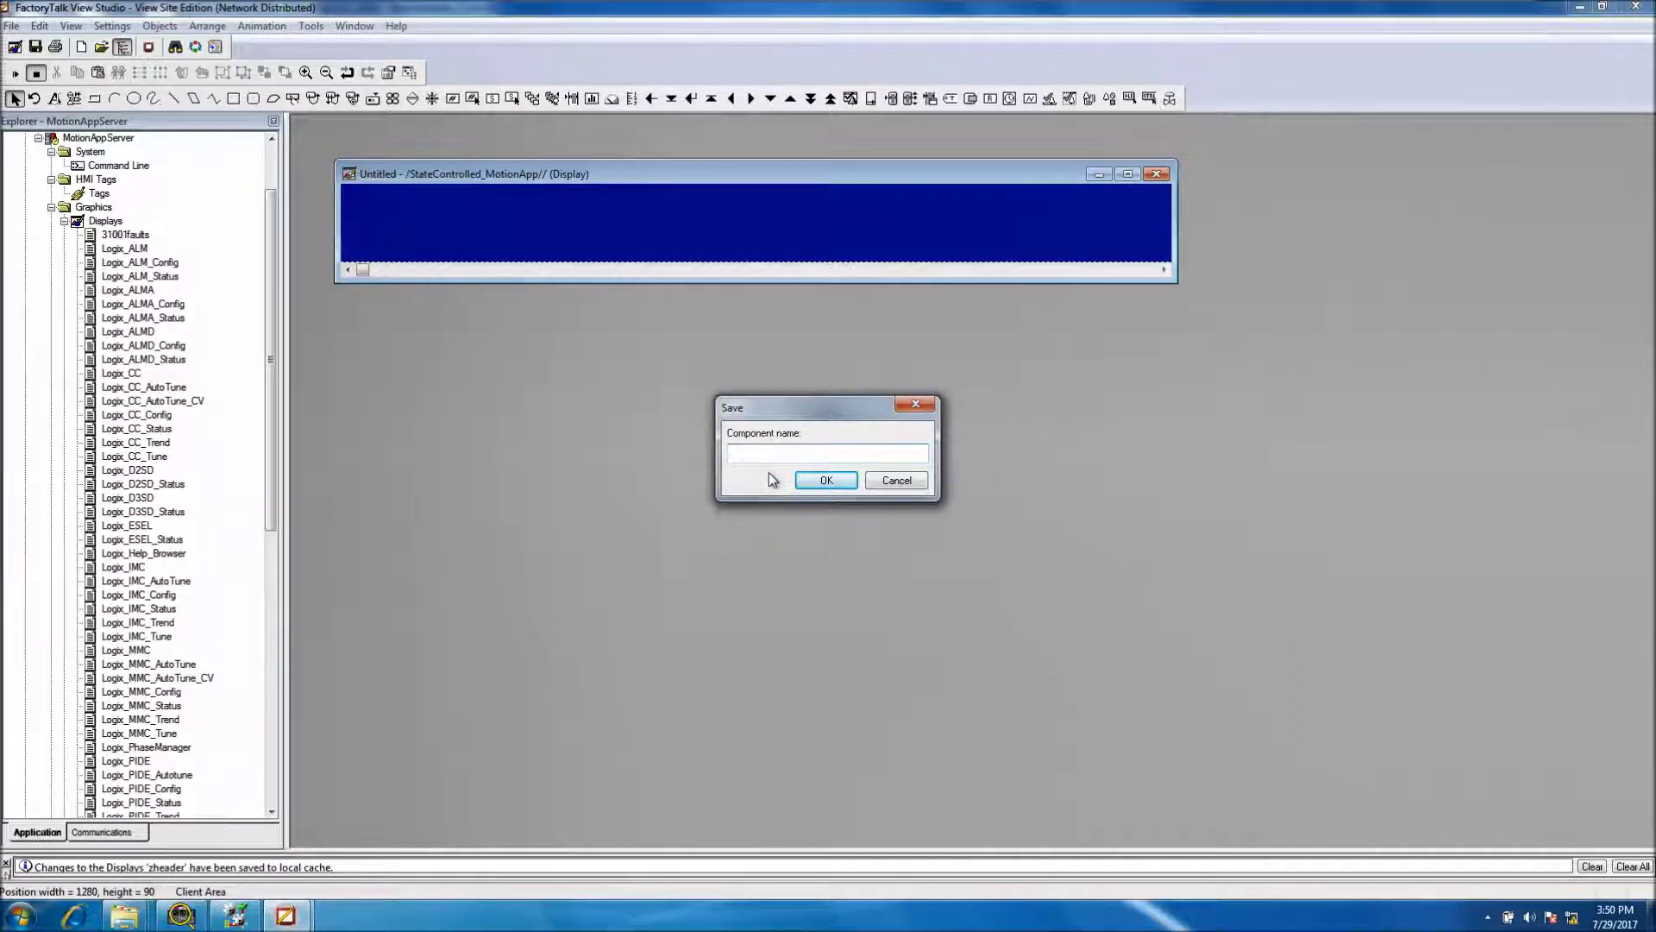
pyautogui.write('ZMa')
pyautogui.write('inmun')
pyautogui.click(804, 481)
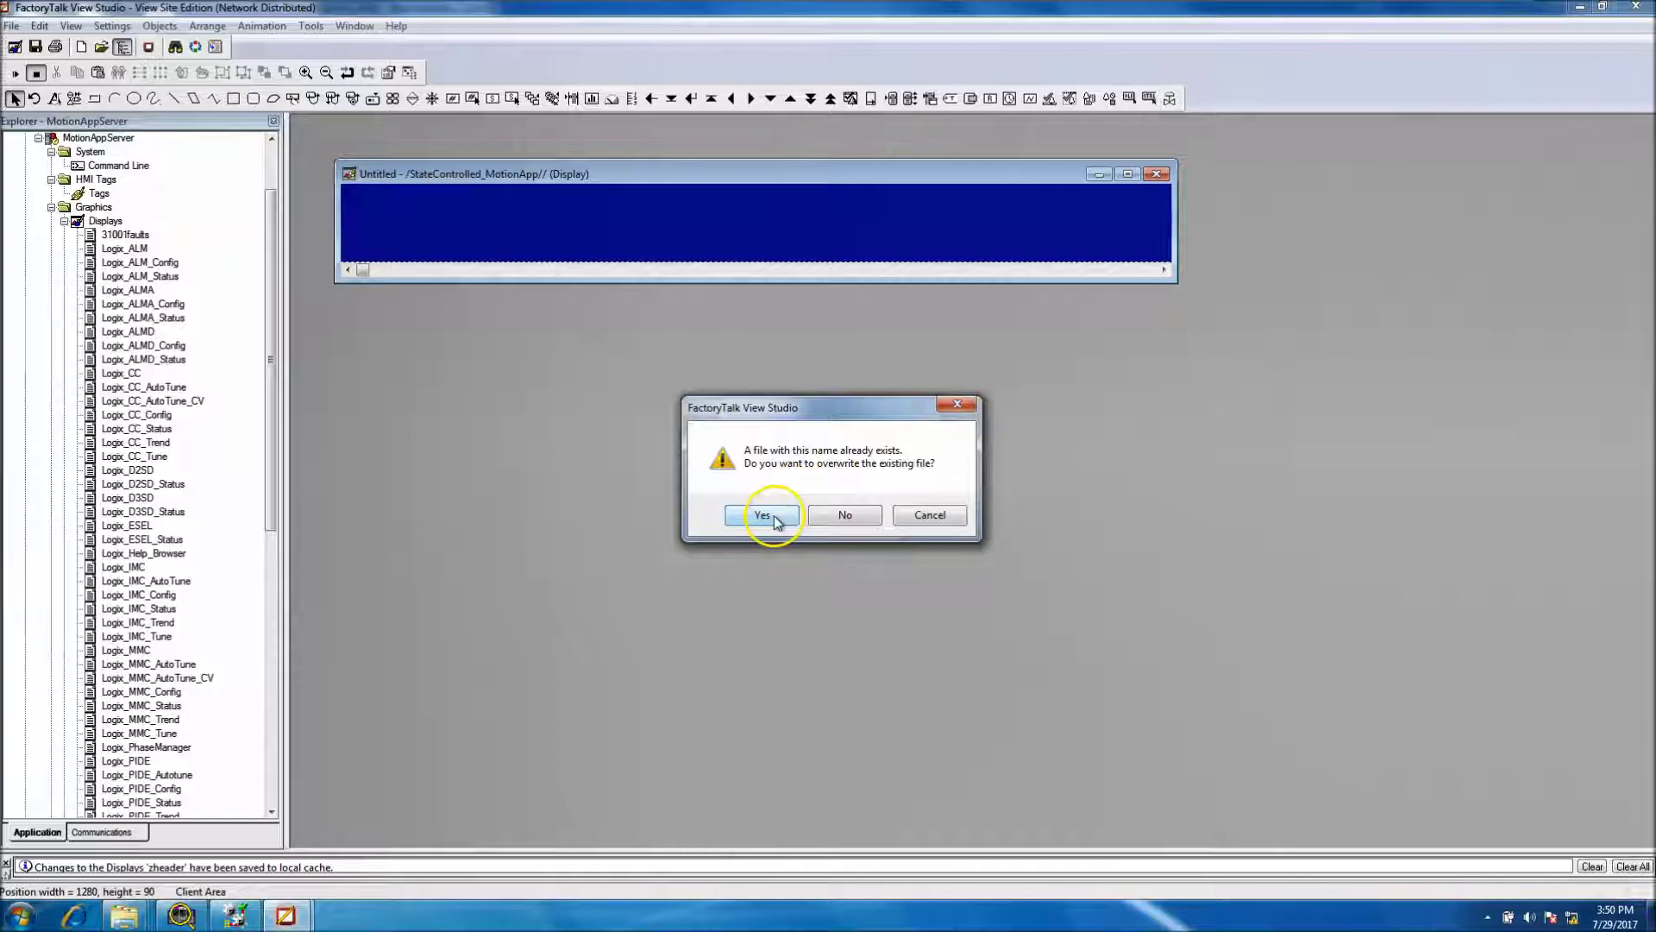
pyautogui.click(773, 518)
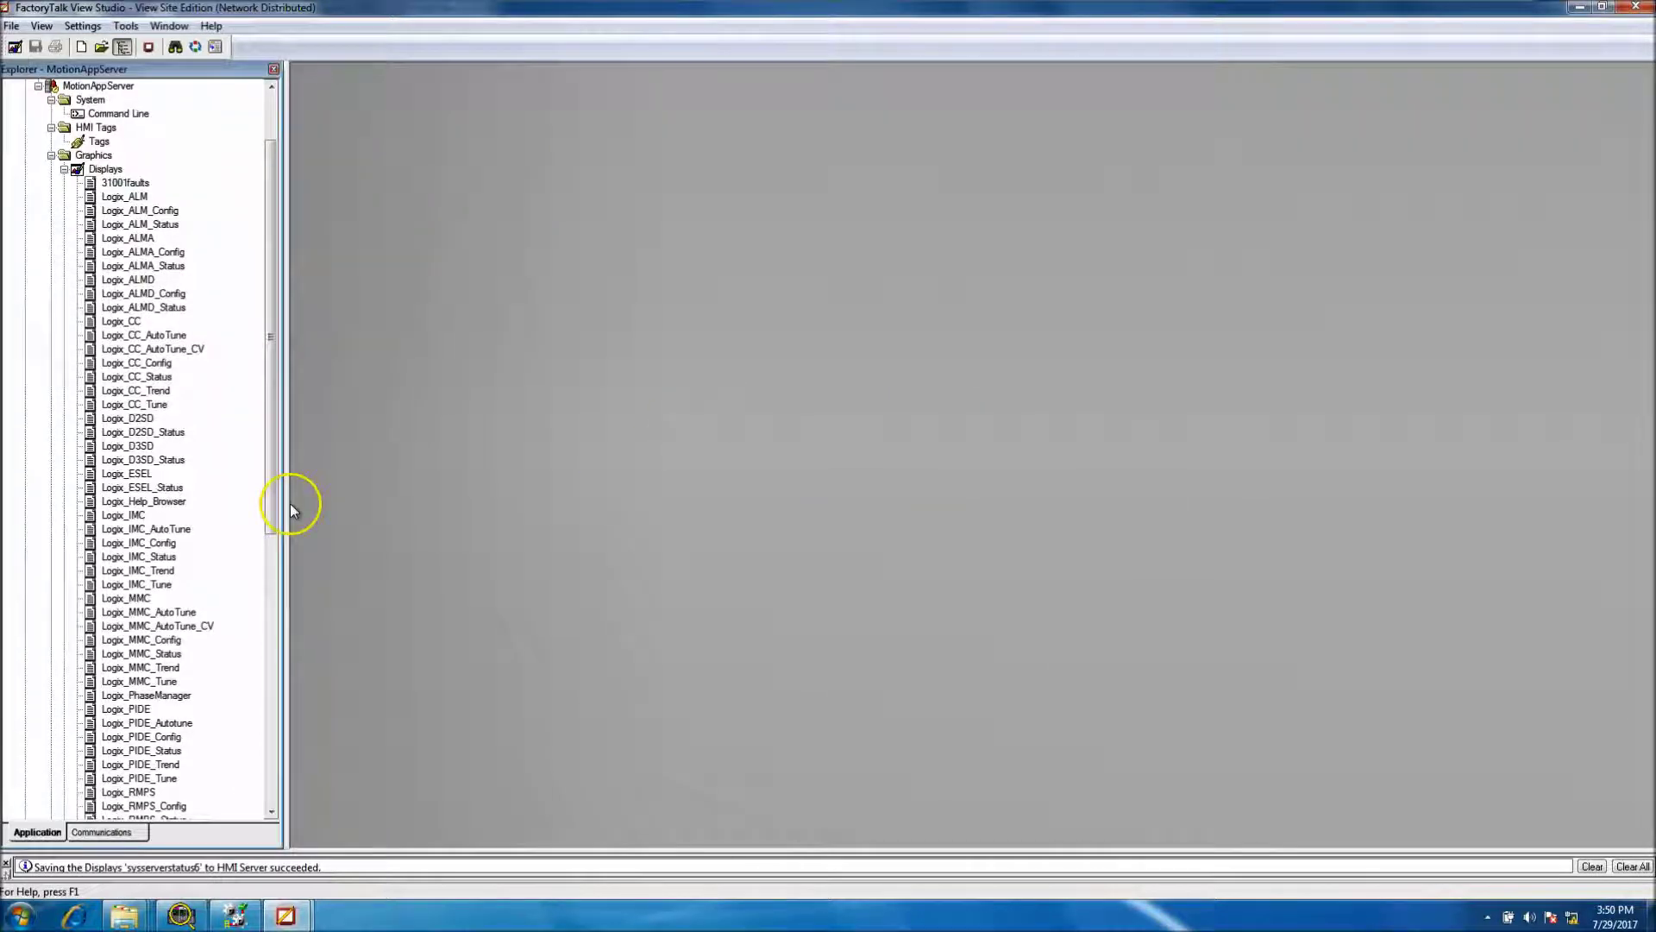
# Step: Open the saved zmainmenu display to check its size and background, and close it
pyautogui.moveTo(272, 518); pyautogui.dragTo(276, 758)
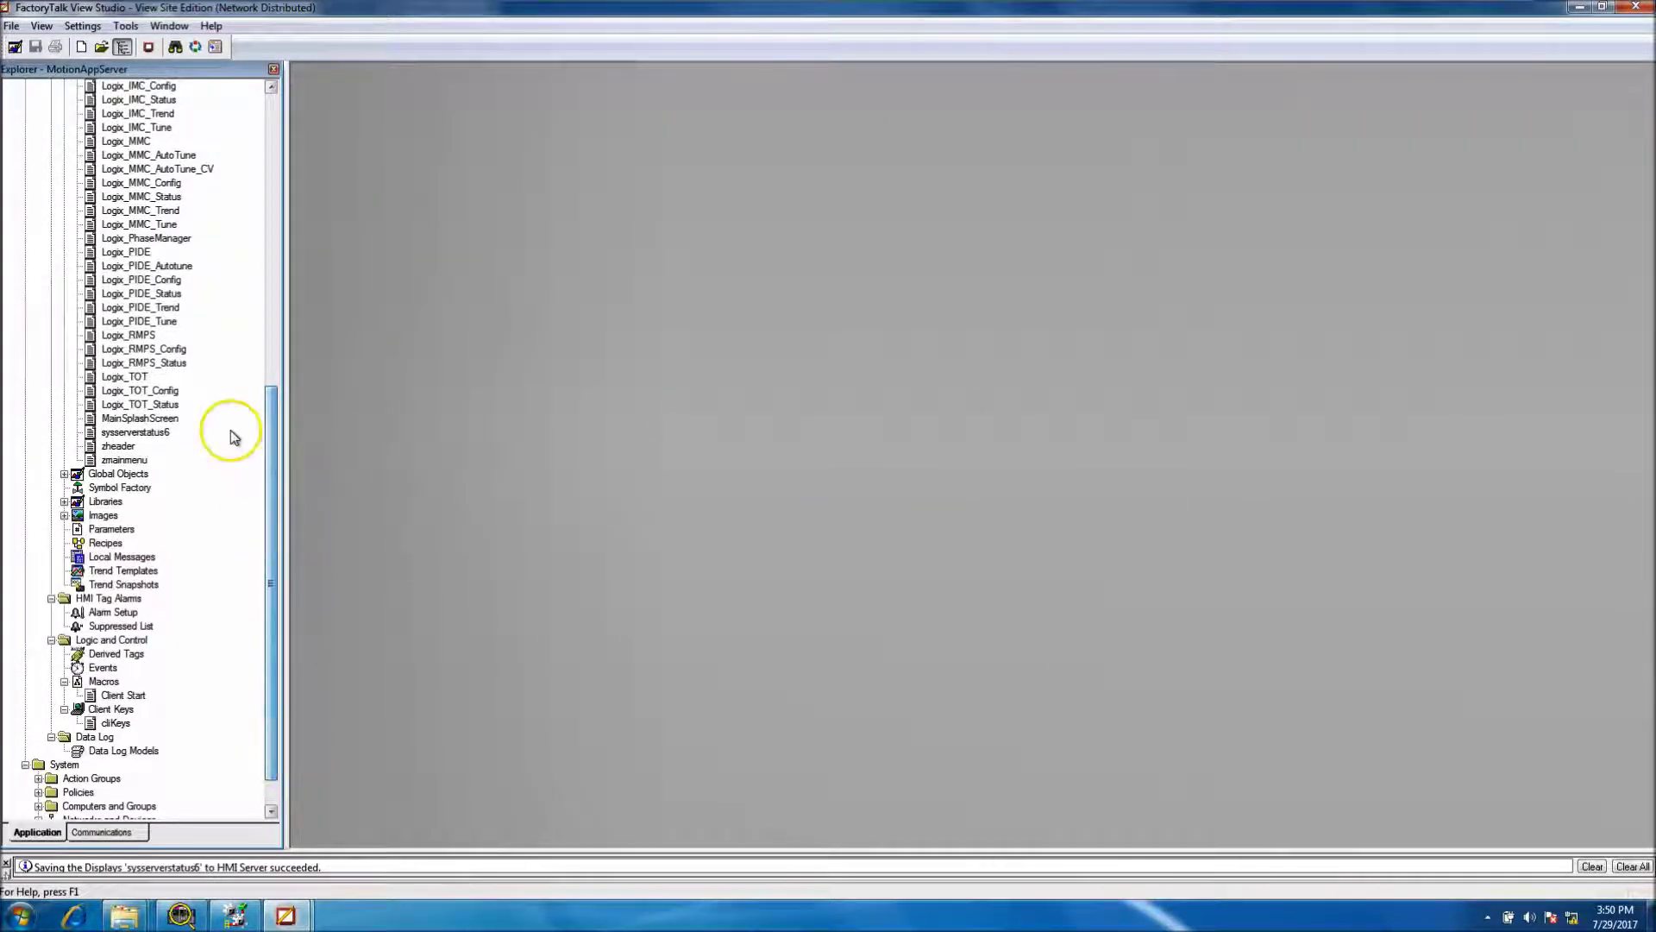
pyautogui.click(124, 461)
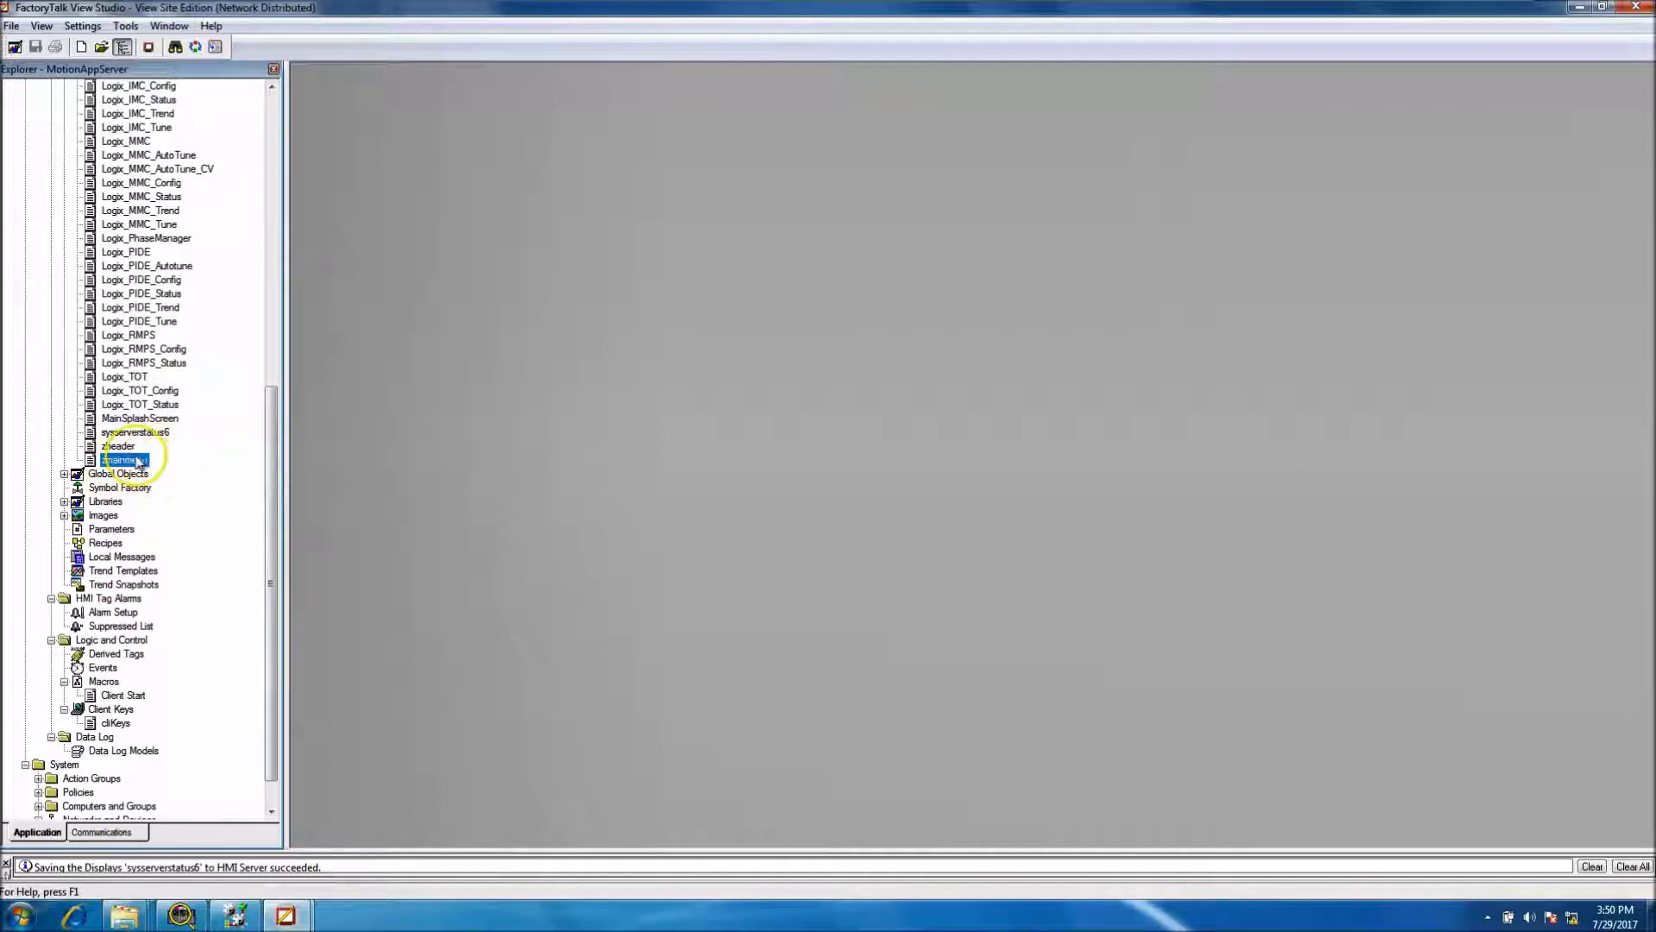
pyautogui.doubleClick(136, 463)
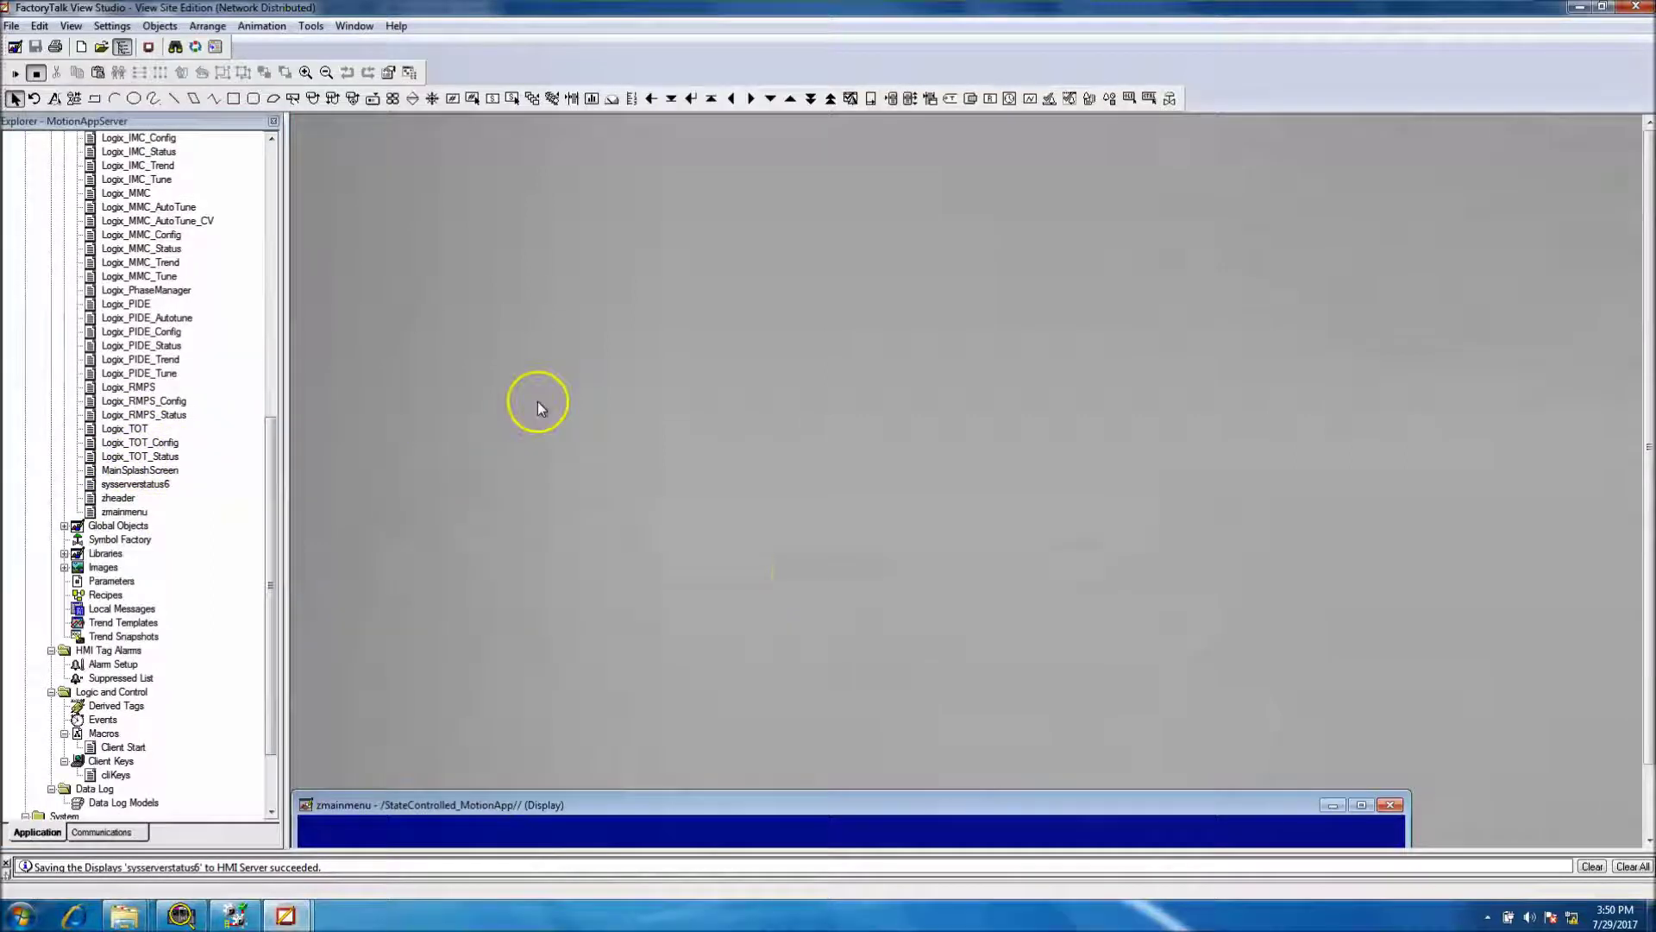
pyautogui.moveTo(791, 792); pyautogui.dragTo(797, 537)
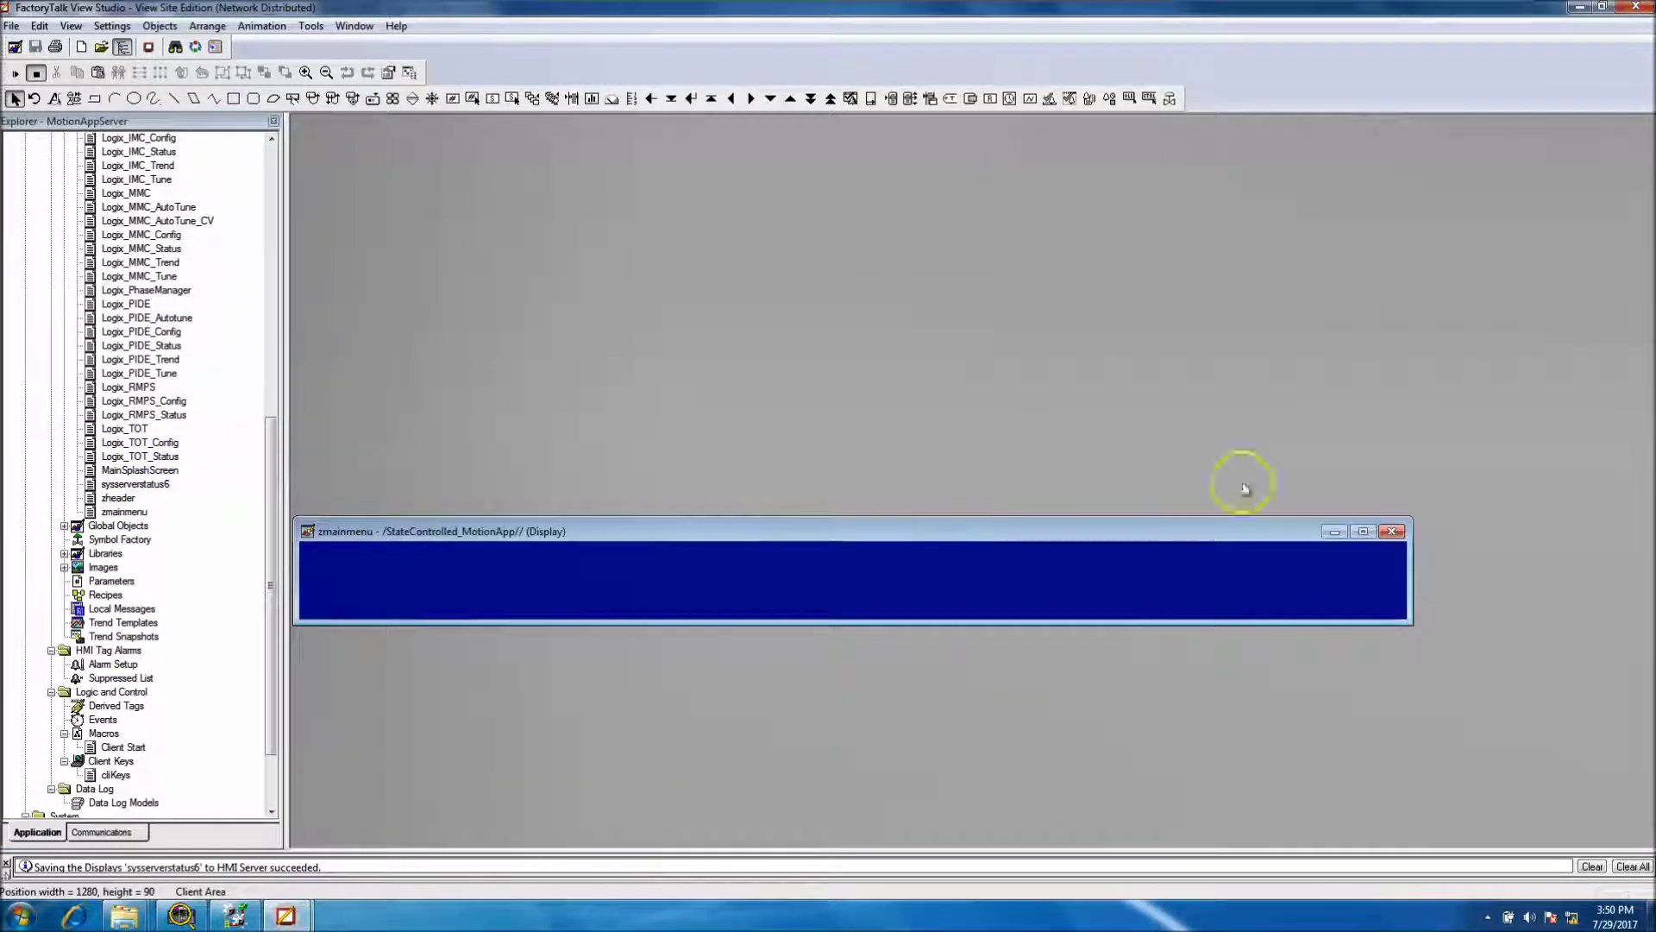
pyautogui.click(1395, 533)
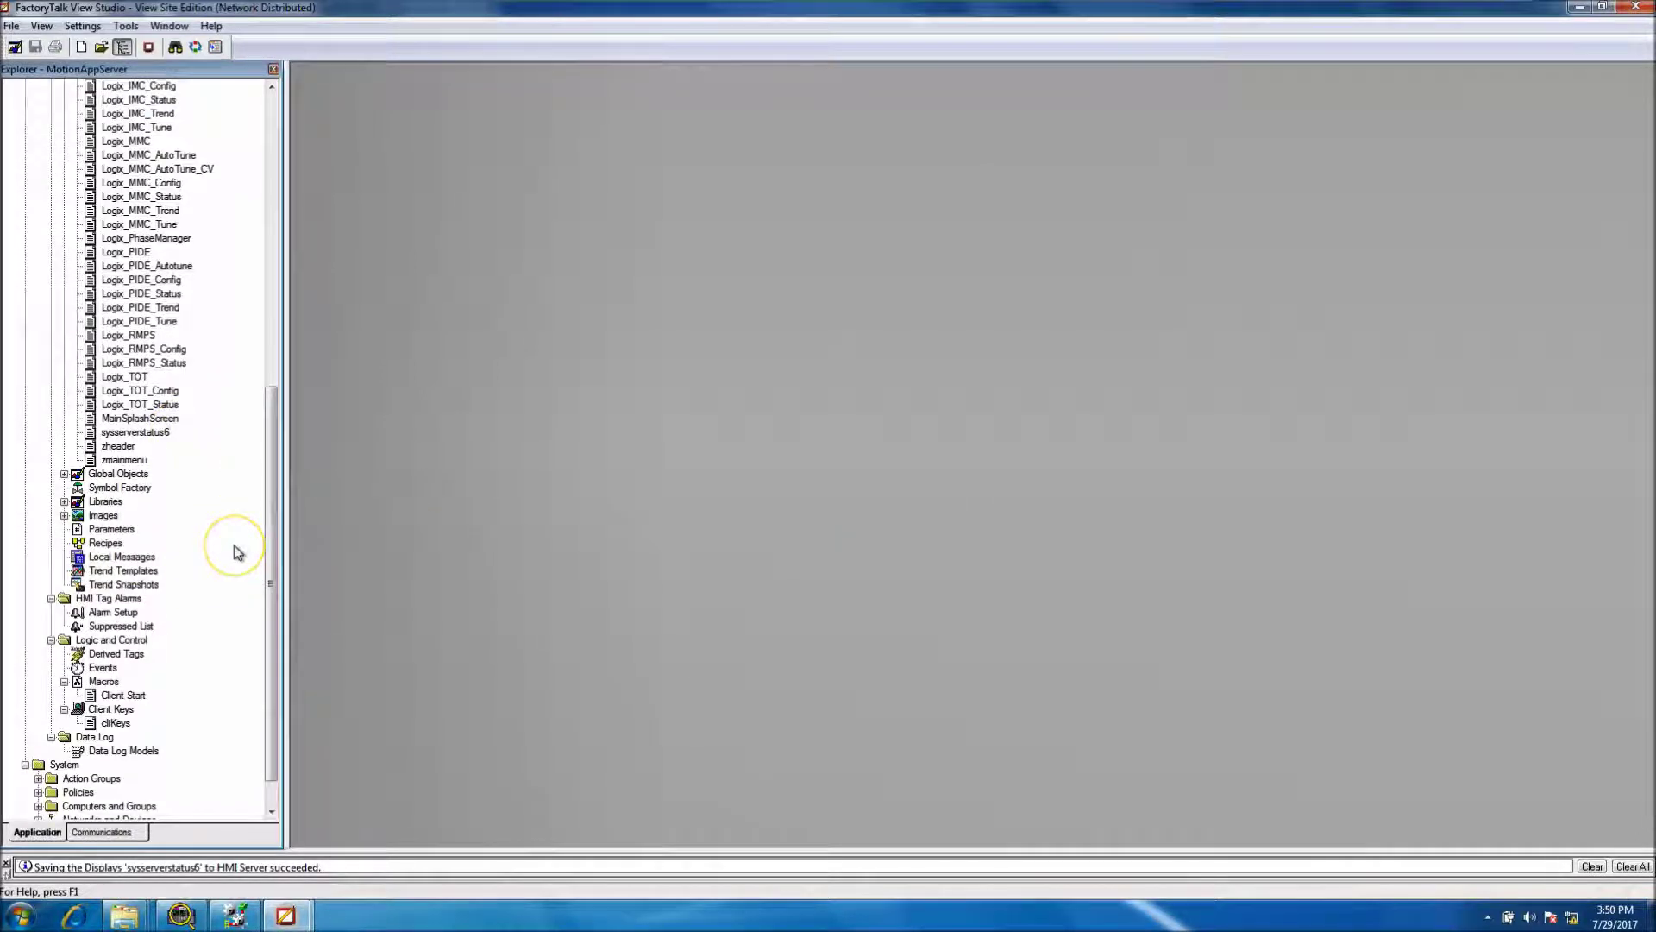
# Step: Open the Client Start macro and duplicate the client header display block with its pause above the operator login section
pyautogui.moveTo(273, 547); pyautogui.dragTo(274, 621)
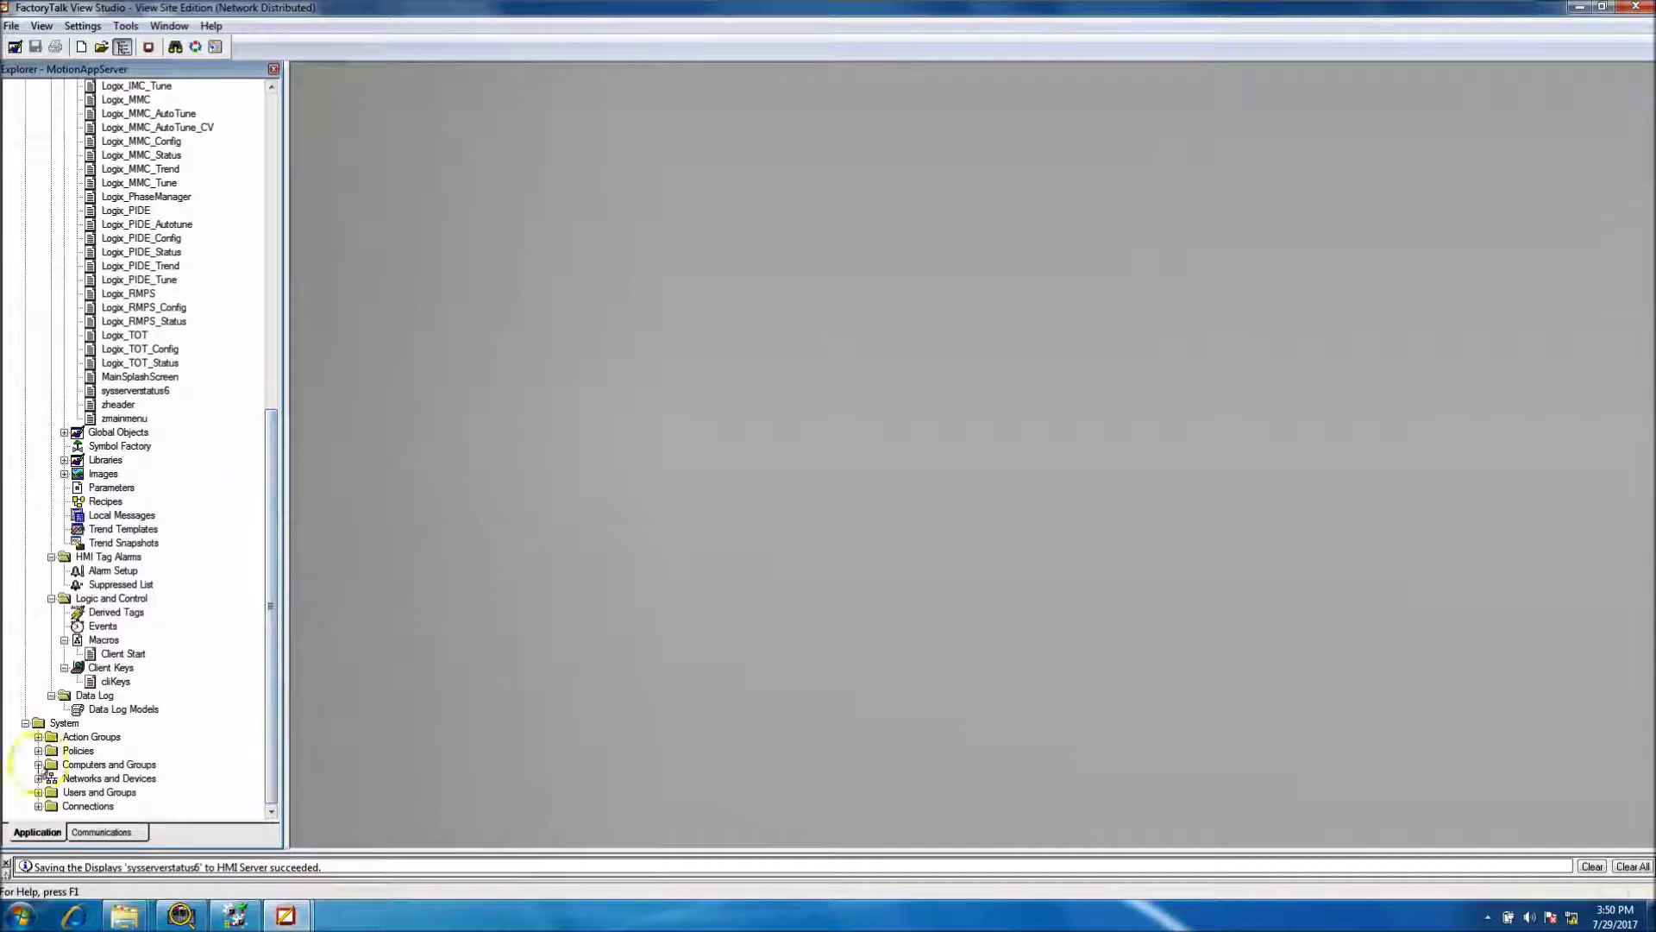
pyautogui.doubleClick(123, 653)
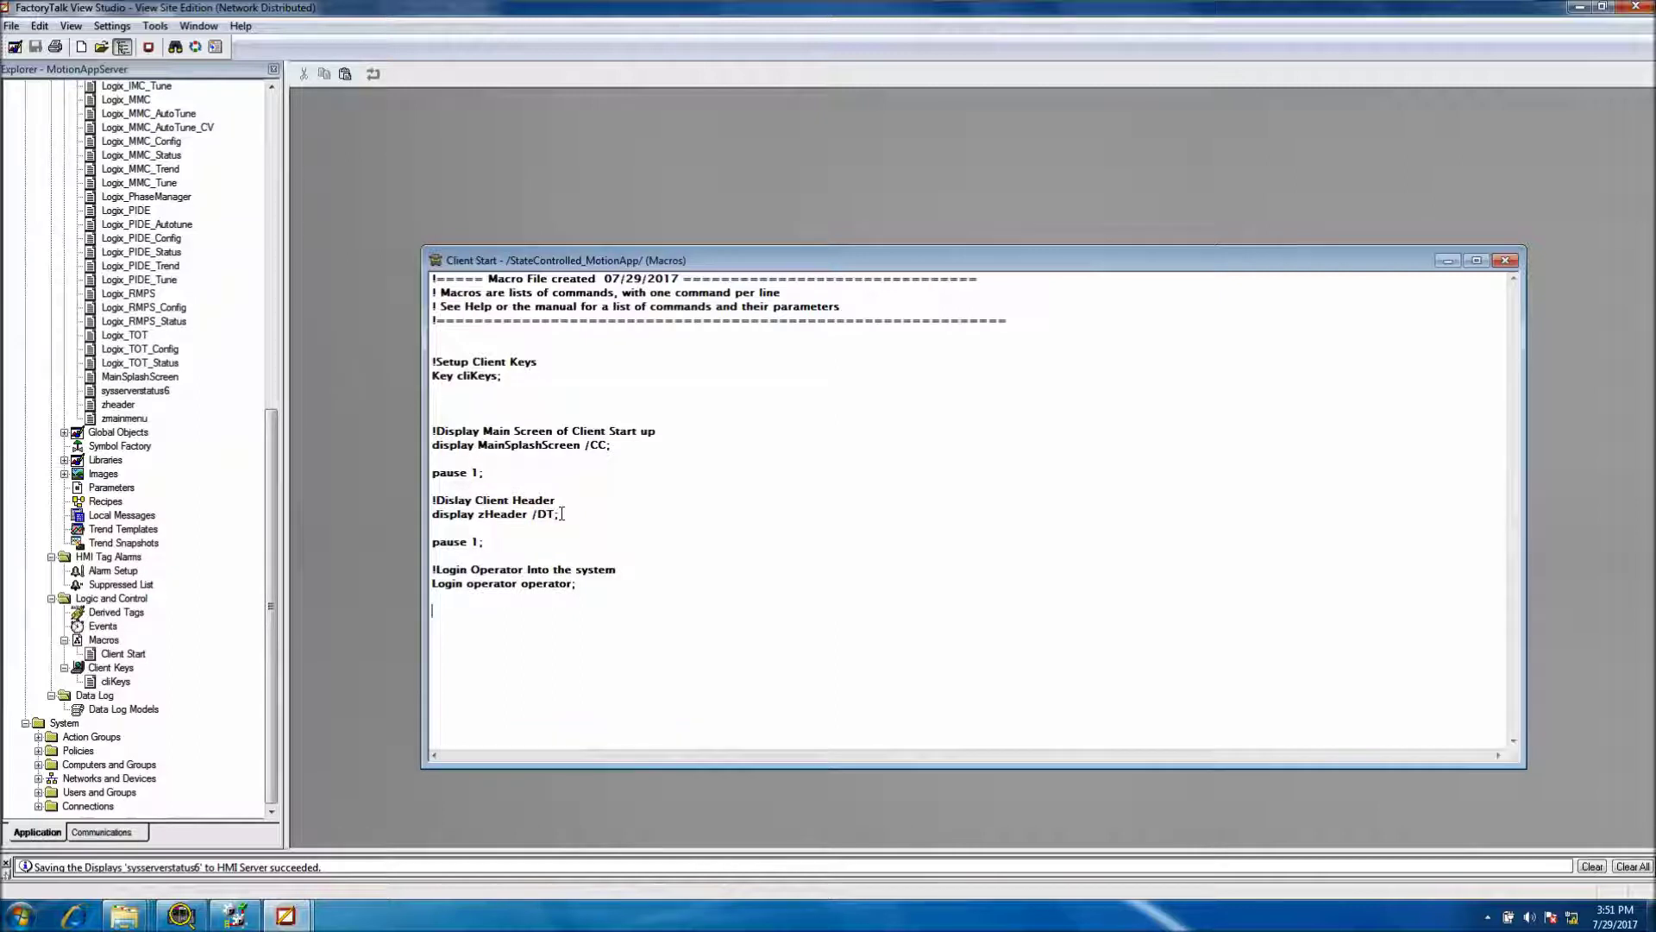
pyautogui.moveTo(561, 513); pyautogui.dragTo(432, 500)
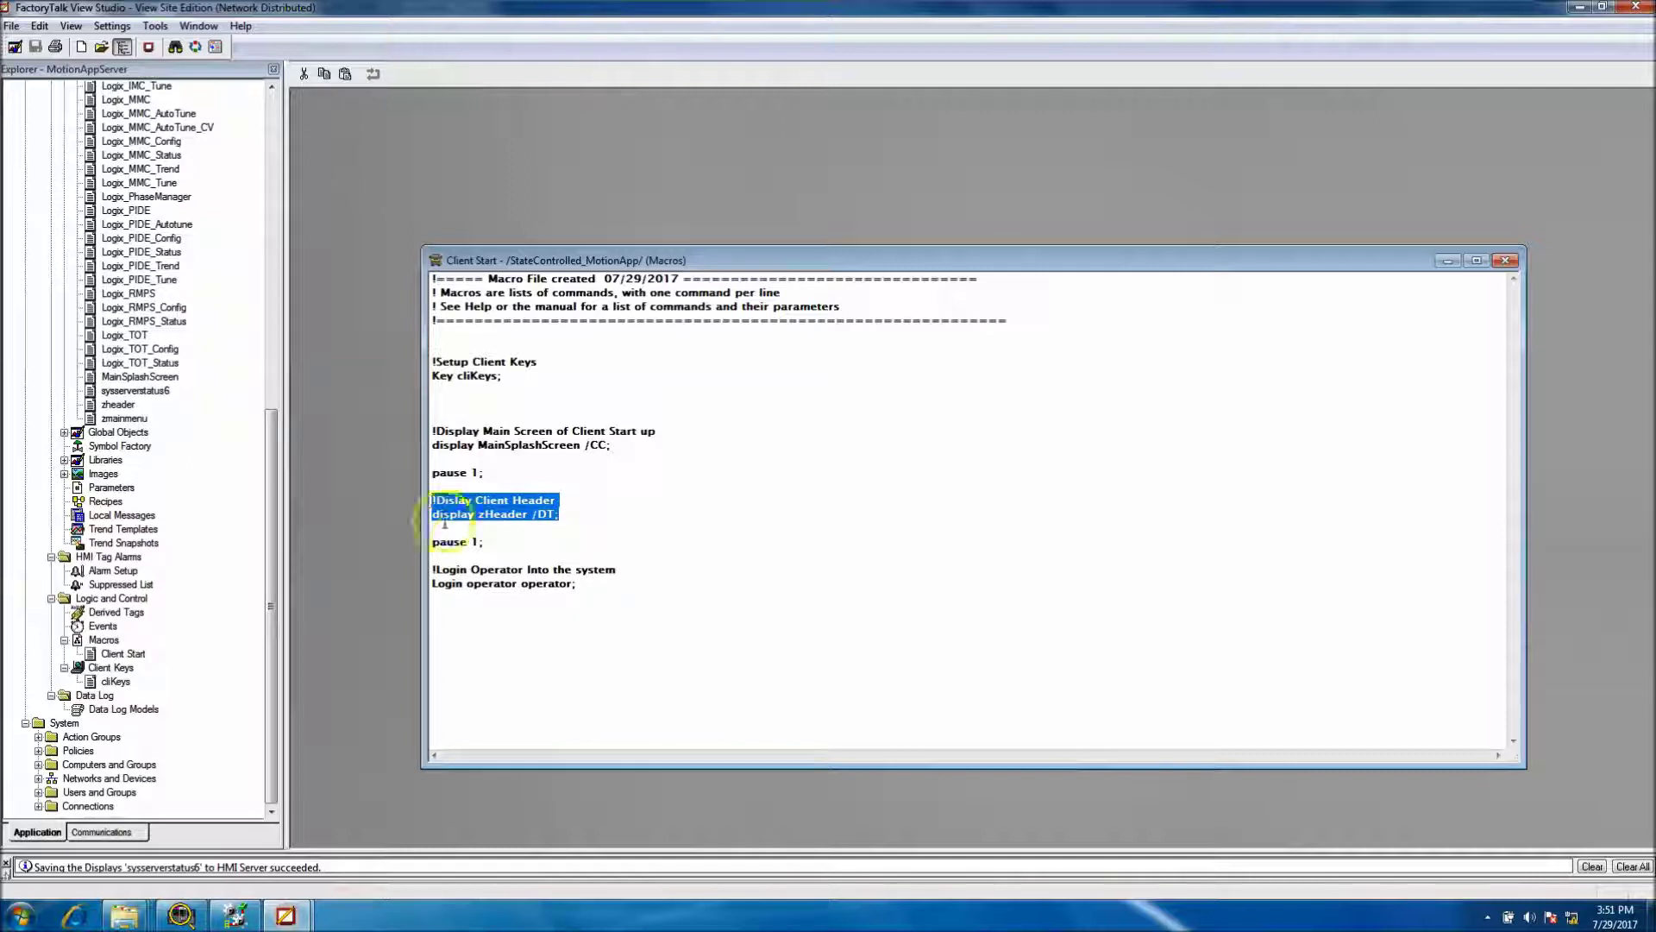
pyautogui.click(489, 544)
pyautogui.moveTo(489, 548); pyautogui.dragTo(429, 501)
pyautogui.hotkey('ctrl', 'c')
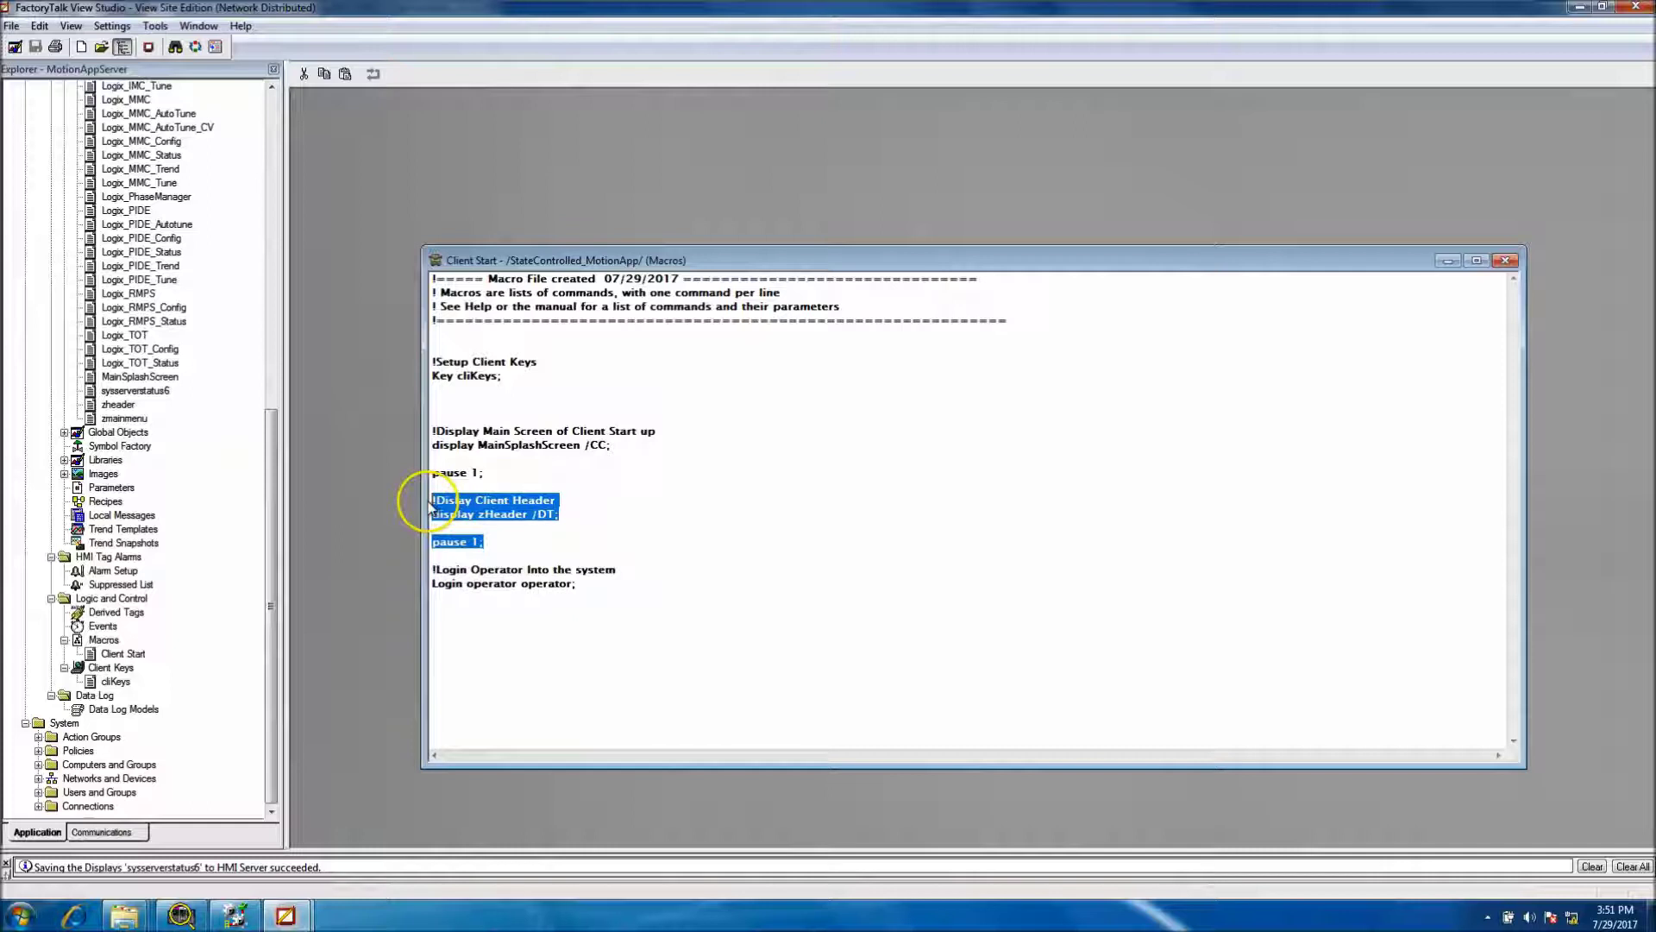
pyautogui.click(505, 545)
pyautogui.press('Return')
pyautogui.press('Return')
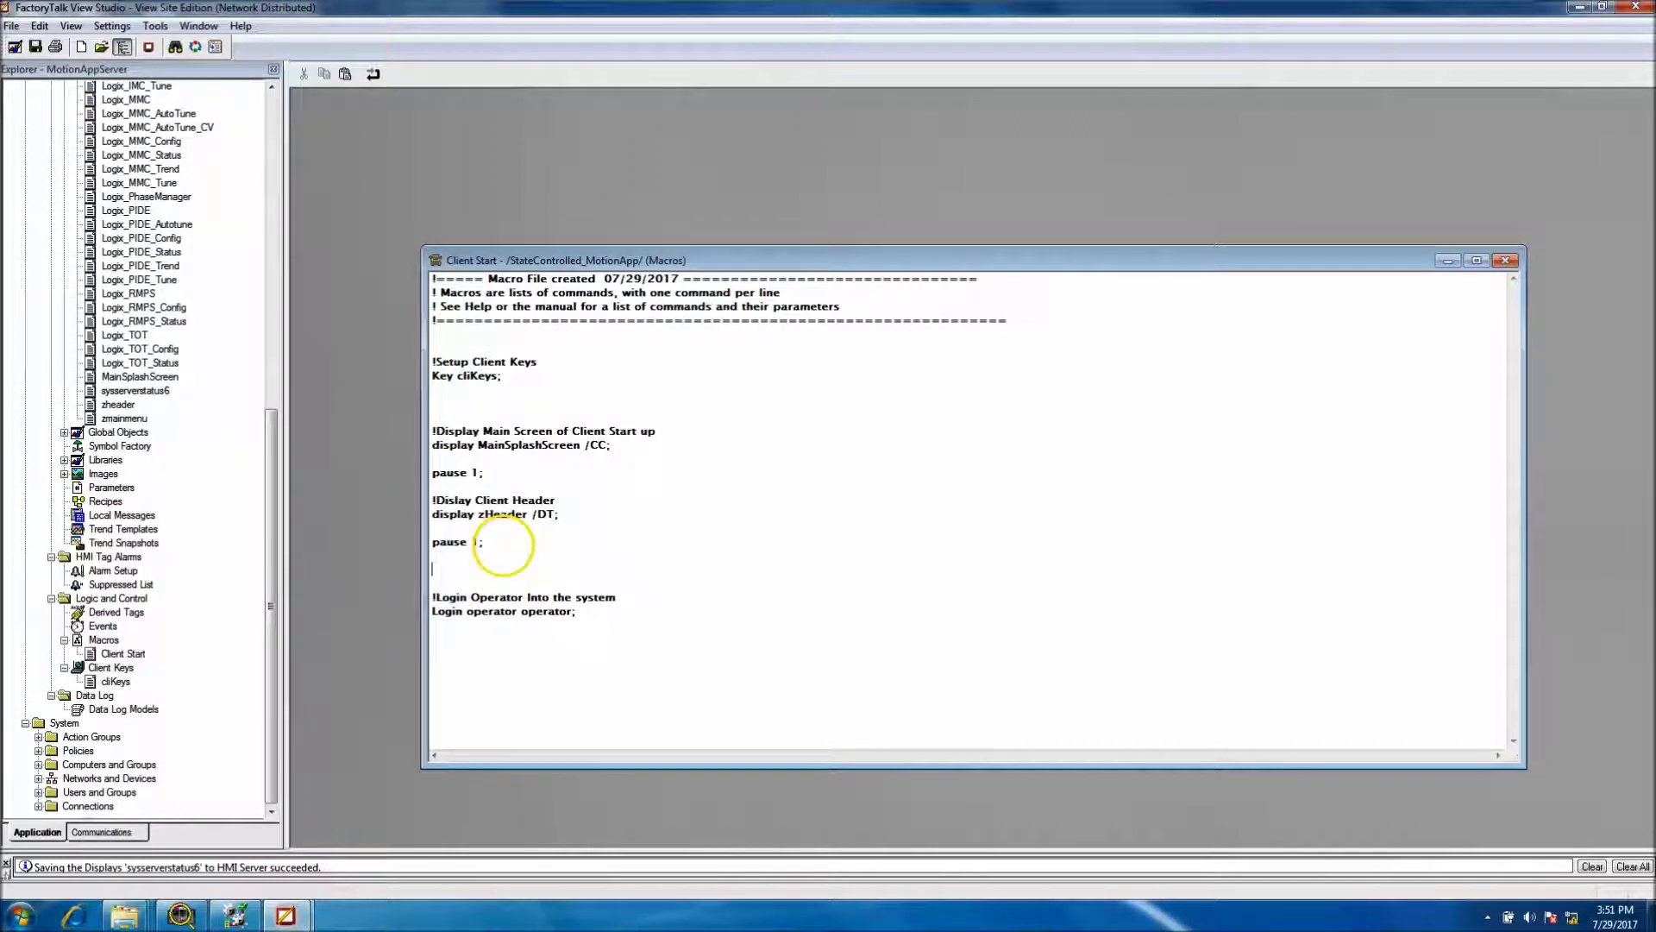
pyautogui.hotkey('ctrl', 'v')
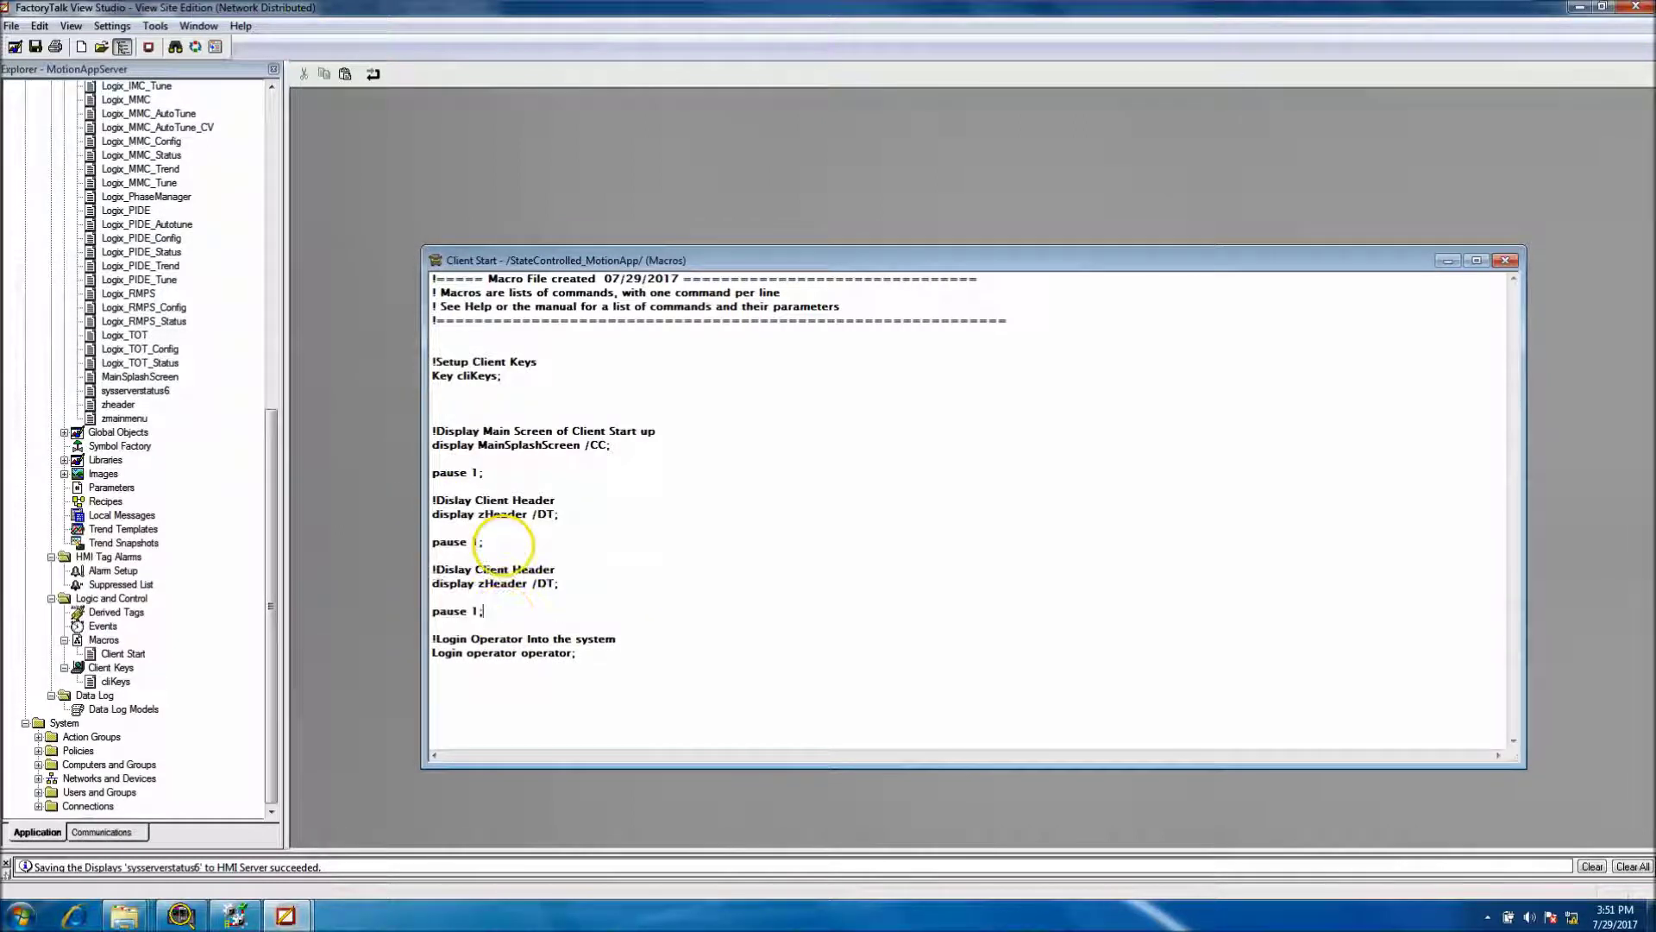
# Step: Change the duplicated command to "display zmainmenu /DB;" and close the Client Start macro with its changes saved
pyautogui.click(528, 583)
pyautogui.press('BackSpace')
pyautogui.press('BackSpace')
pyautogui.press('BackSpace')
pyautogui.press('BackSpace')
pyautogui.press('BackSpace')
pyautogui.press('BackSpace')
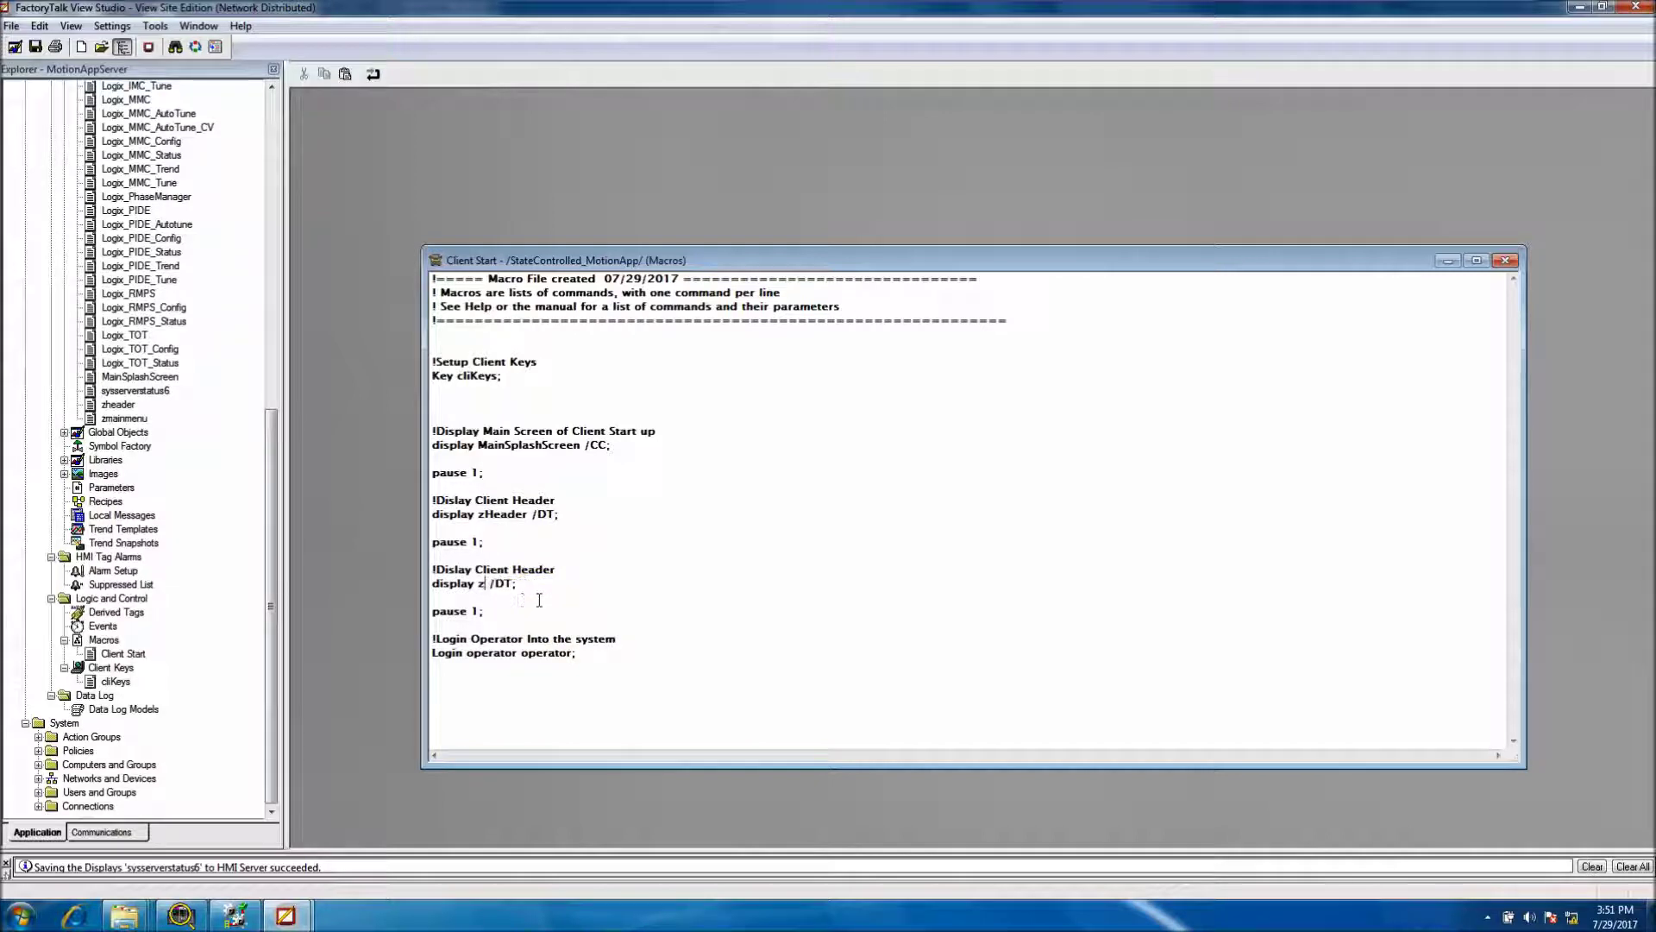
pyautogui.write('mainme')
pyautogui.press('BackSpace')
pyautogui.write('enu')
pyautogui.click(562, 585)
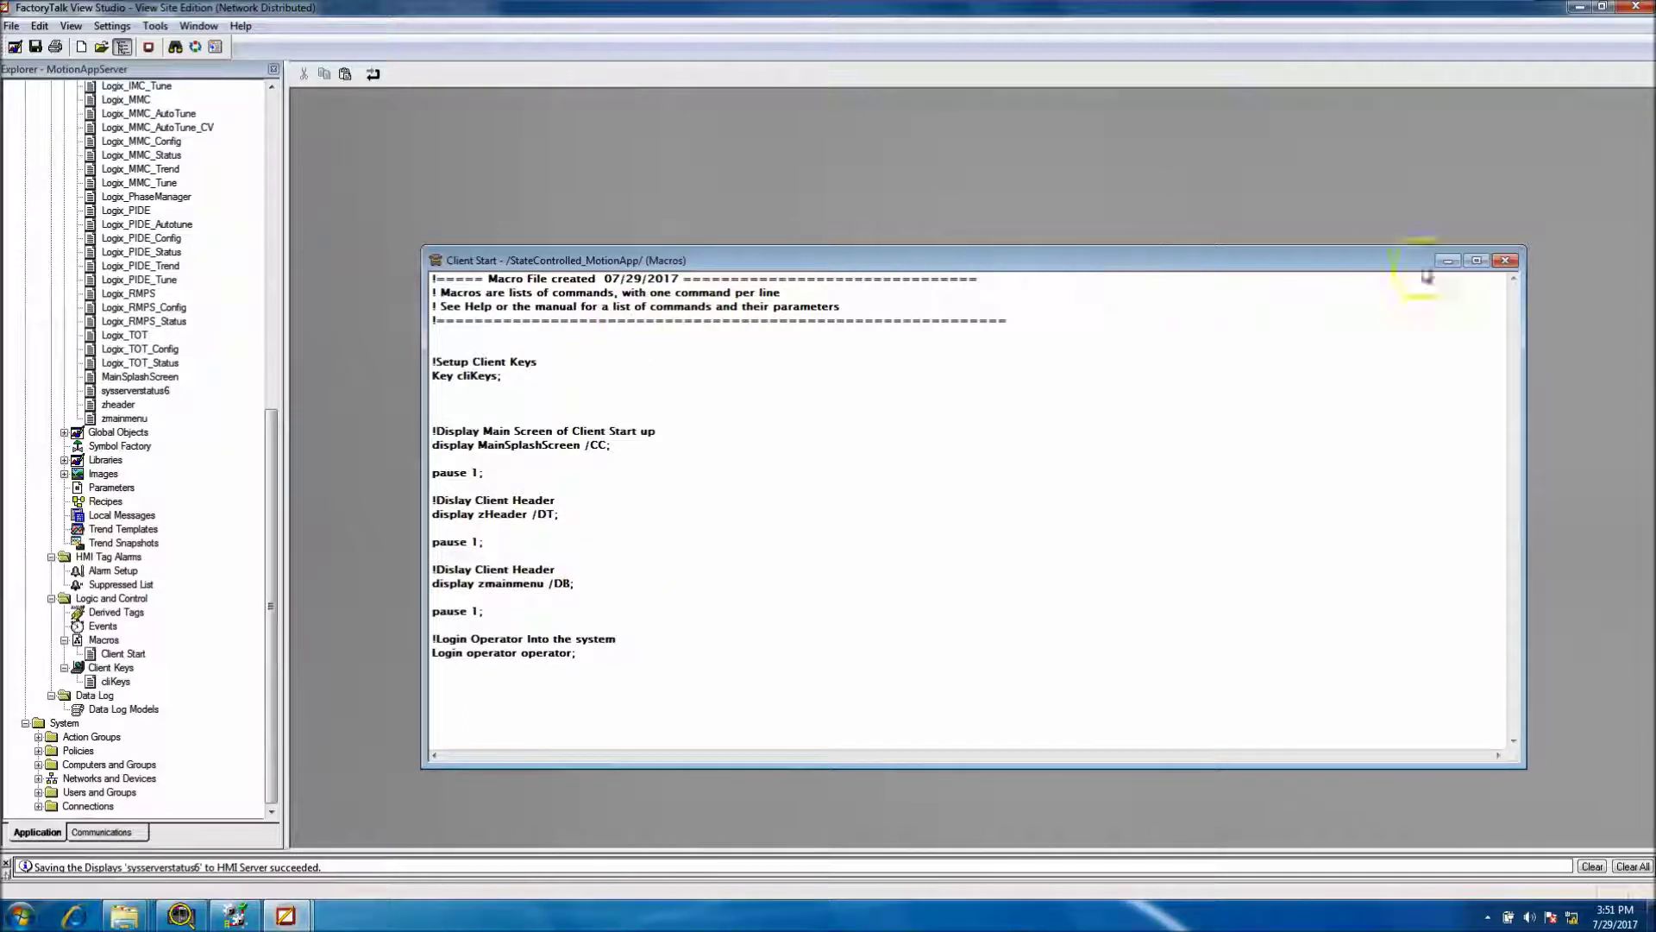
pyautogui.click(1505, 261)
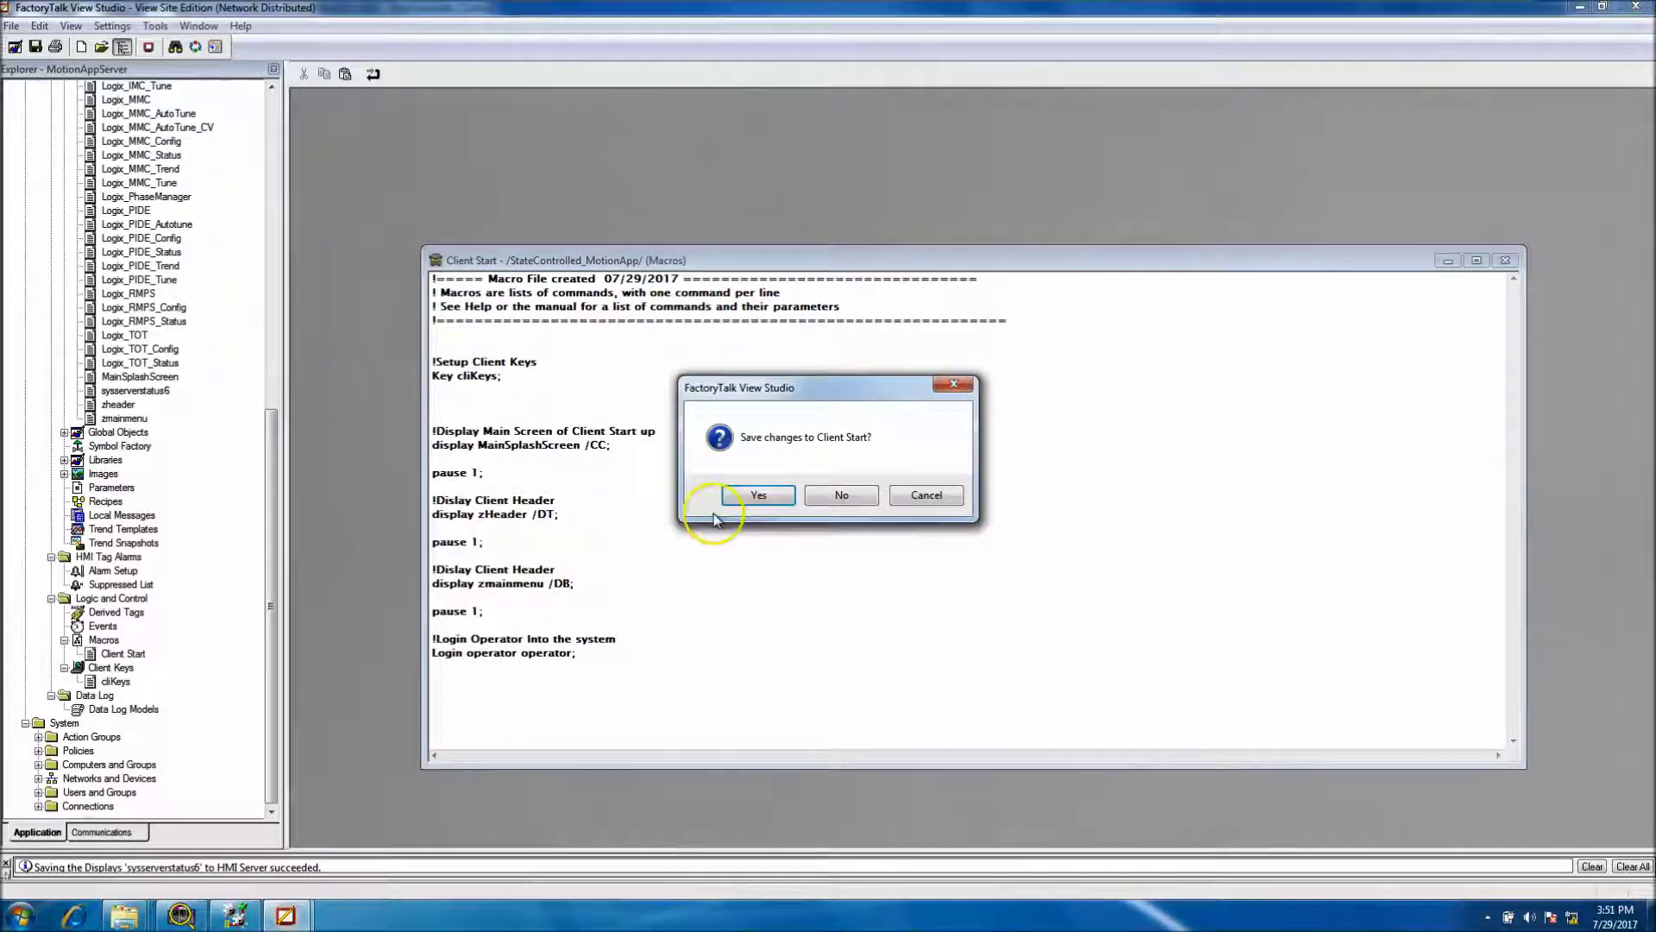
pyautogui.click(732, 495)
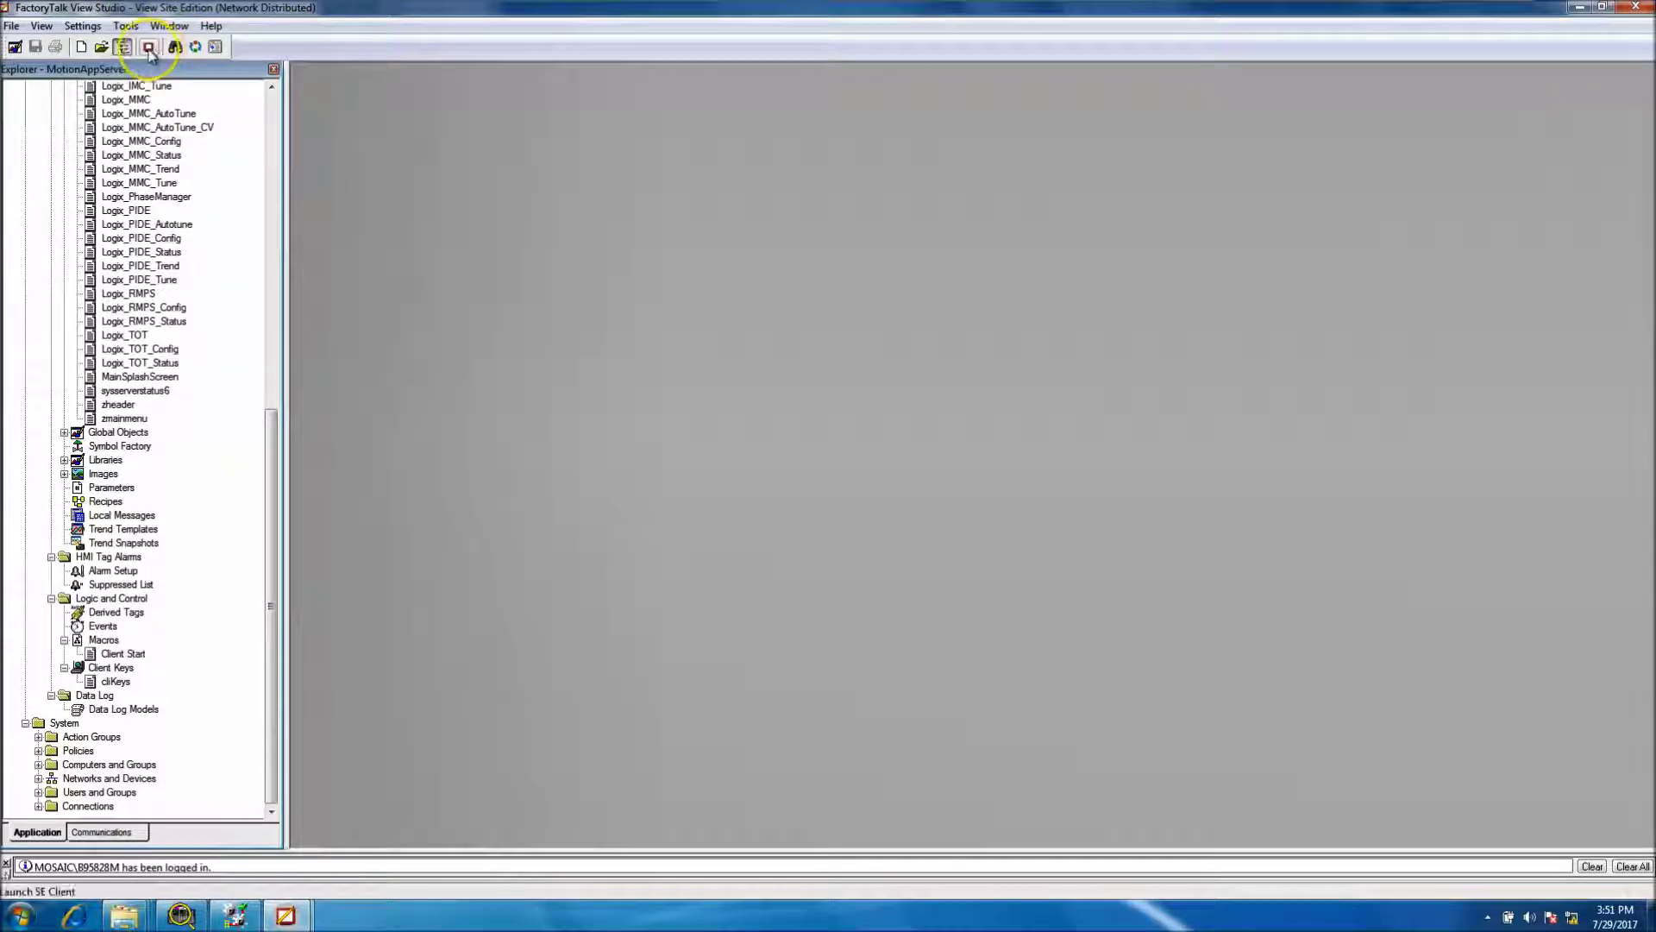
# Step: Launch the SE client with the selected configuration file to check the docked zmainmenu display, and switch back to FactoryTalk View Studio
pyautogui.click(148, 48)
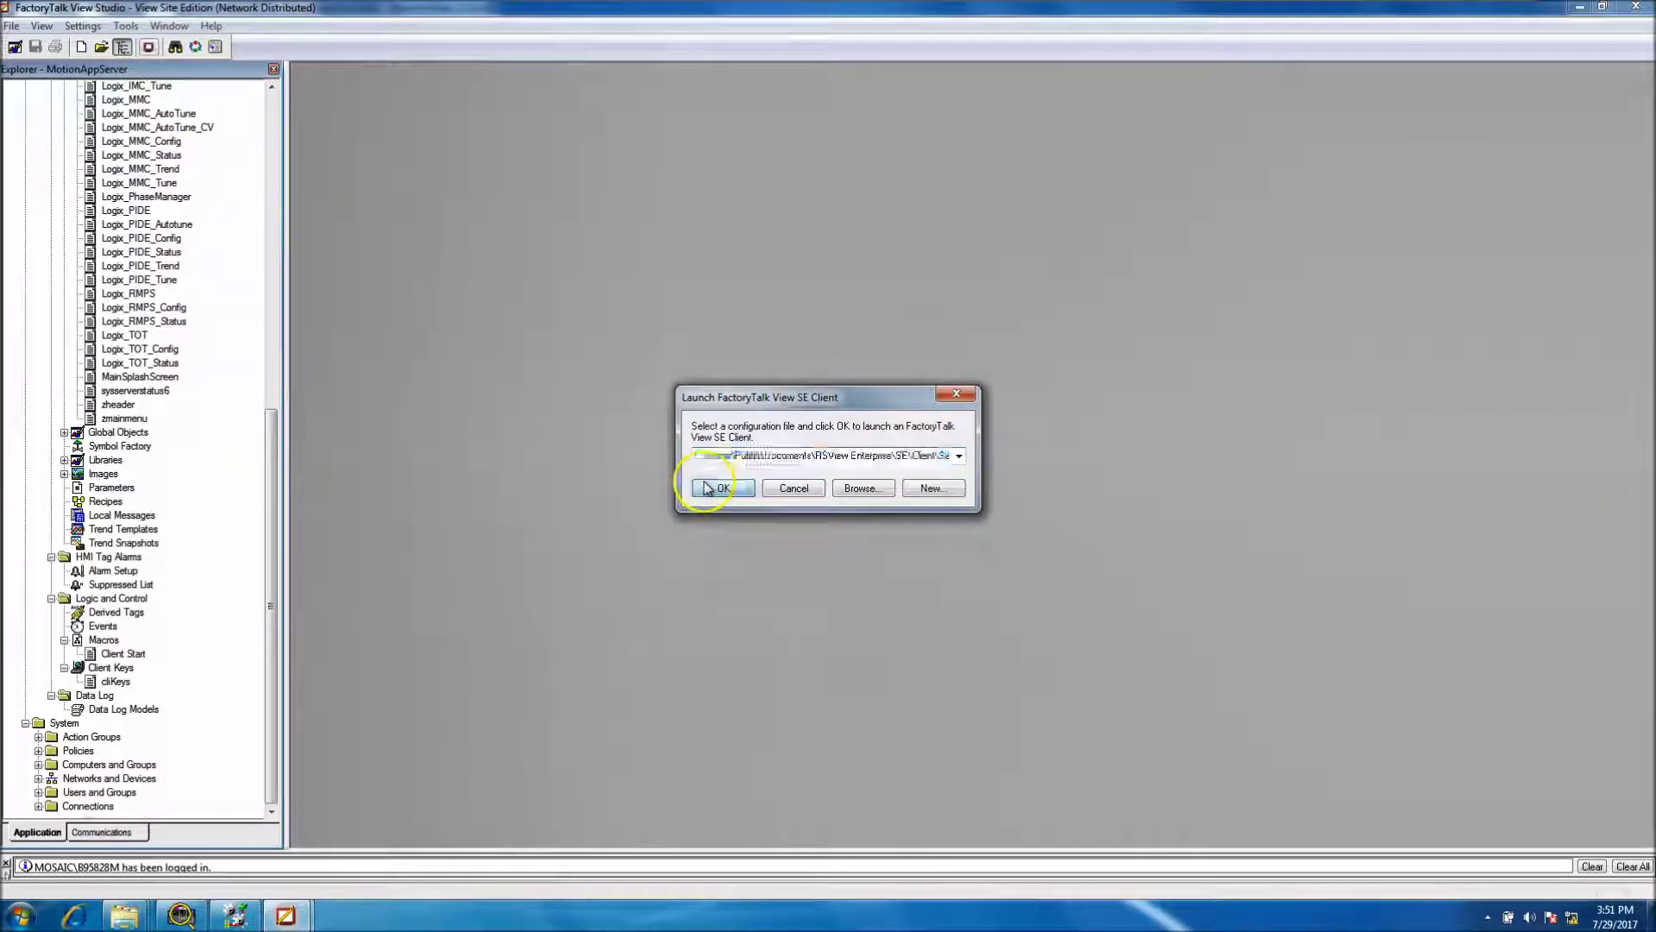
pyautogui.click(718, 489)
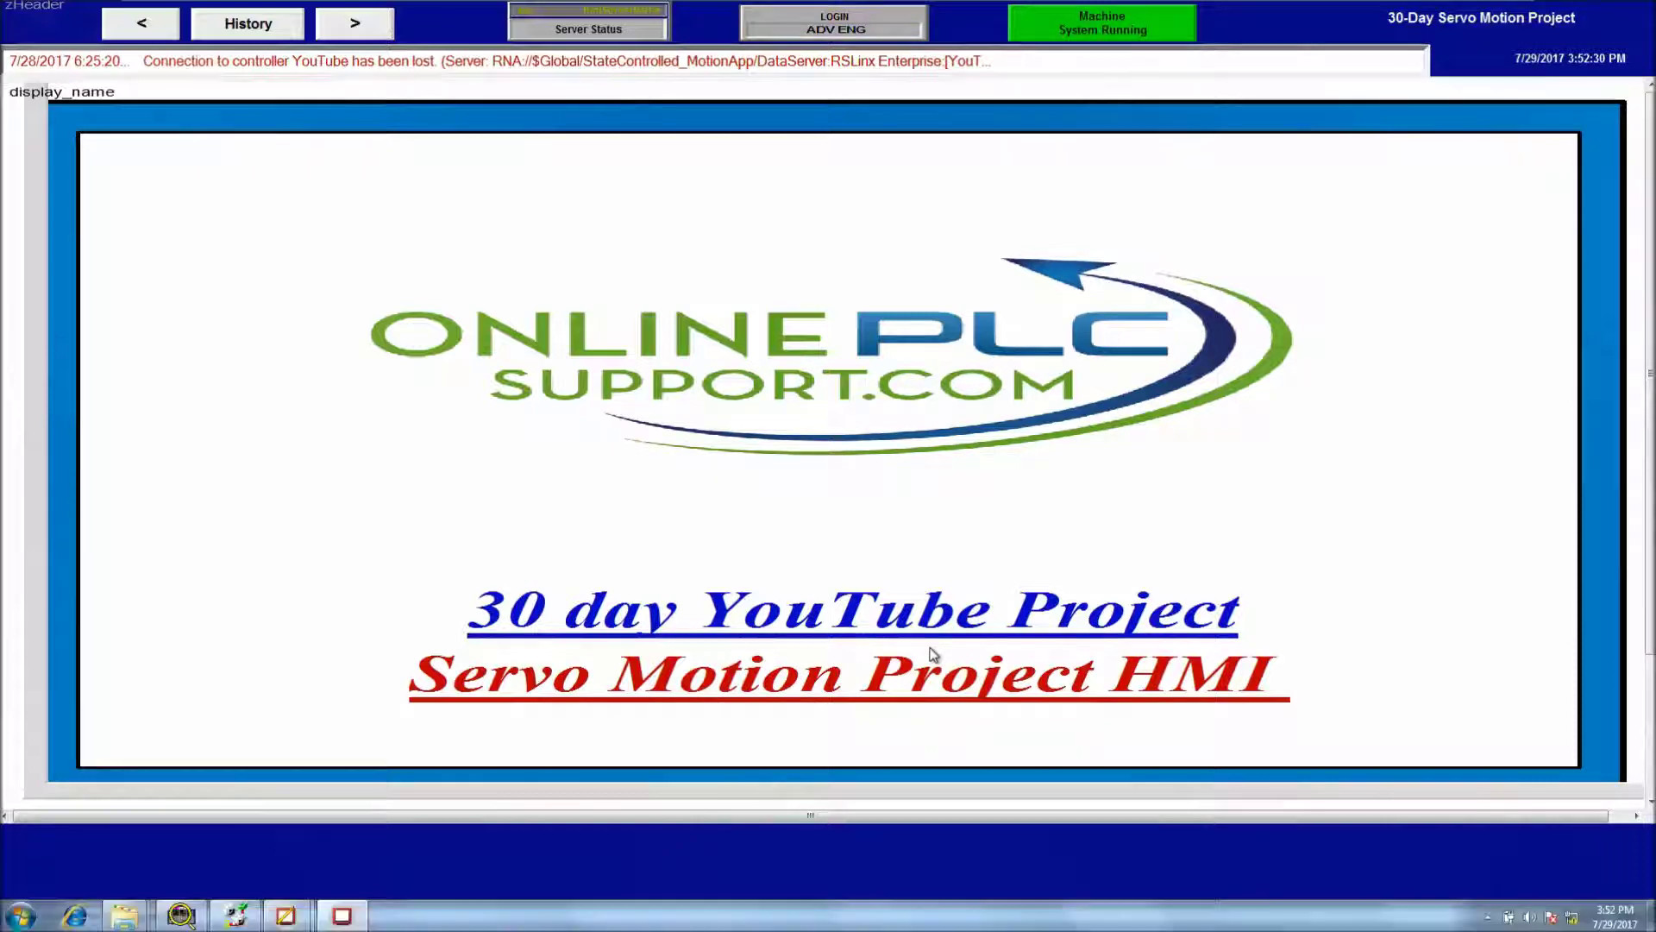
pyautogui.press('super')
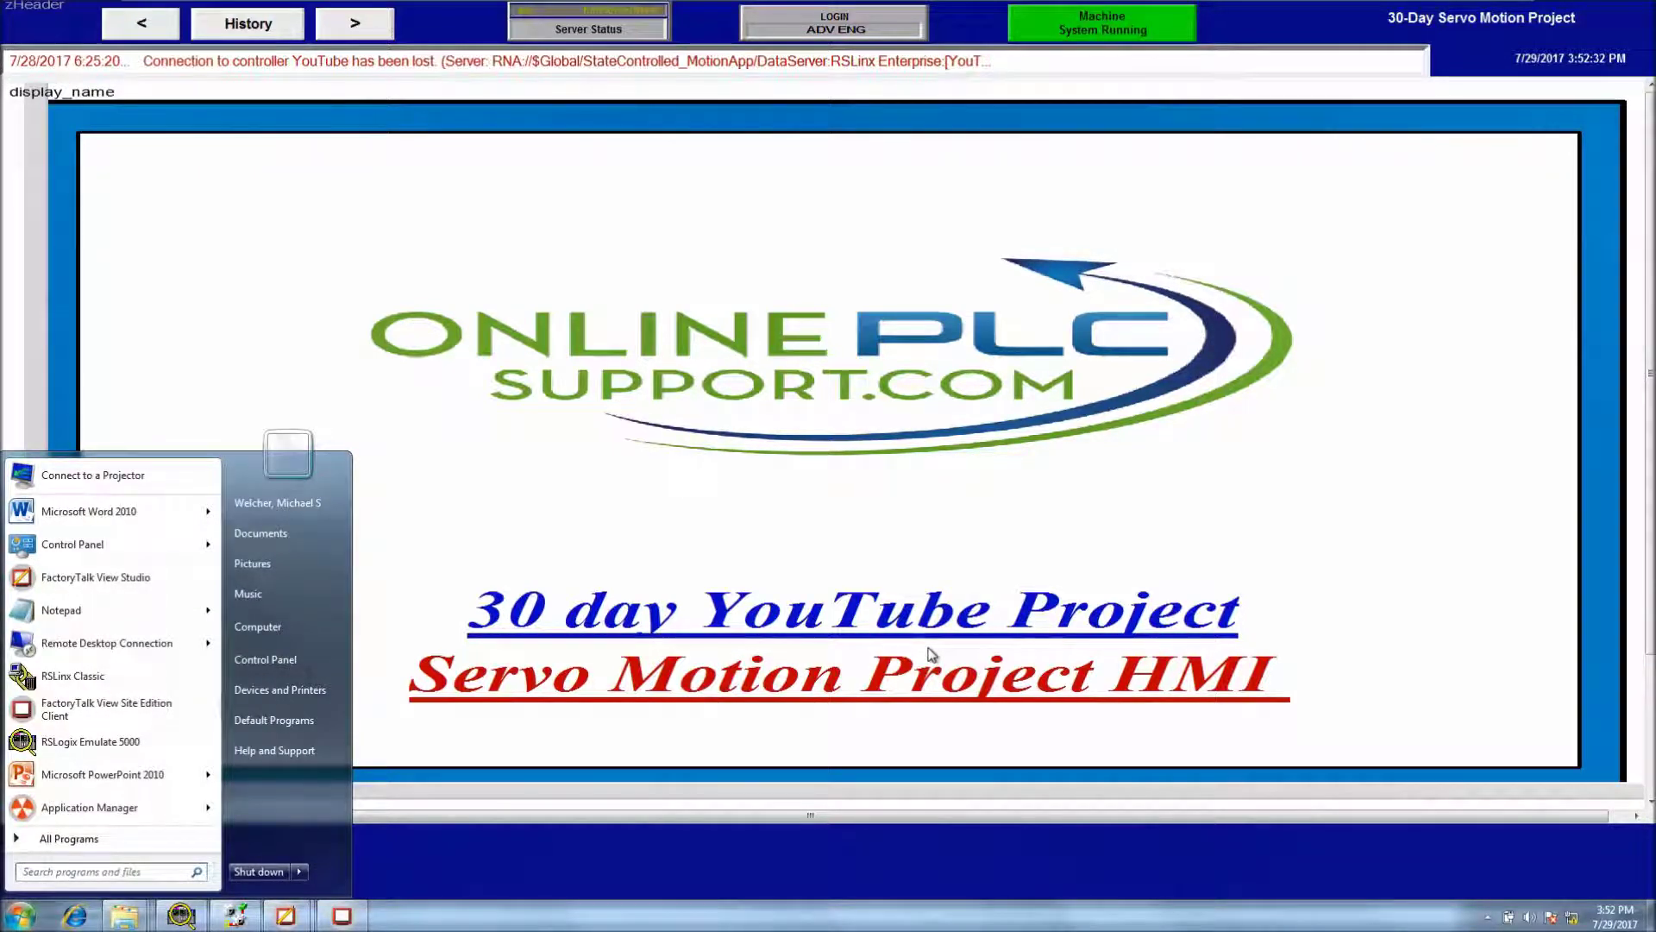
pyautogui.click(289, 916)
pyautogui.click(388, 857)
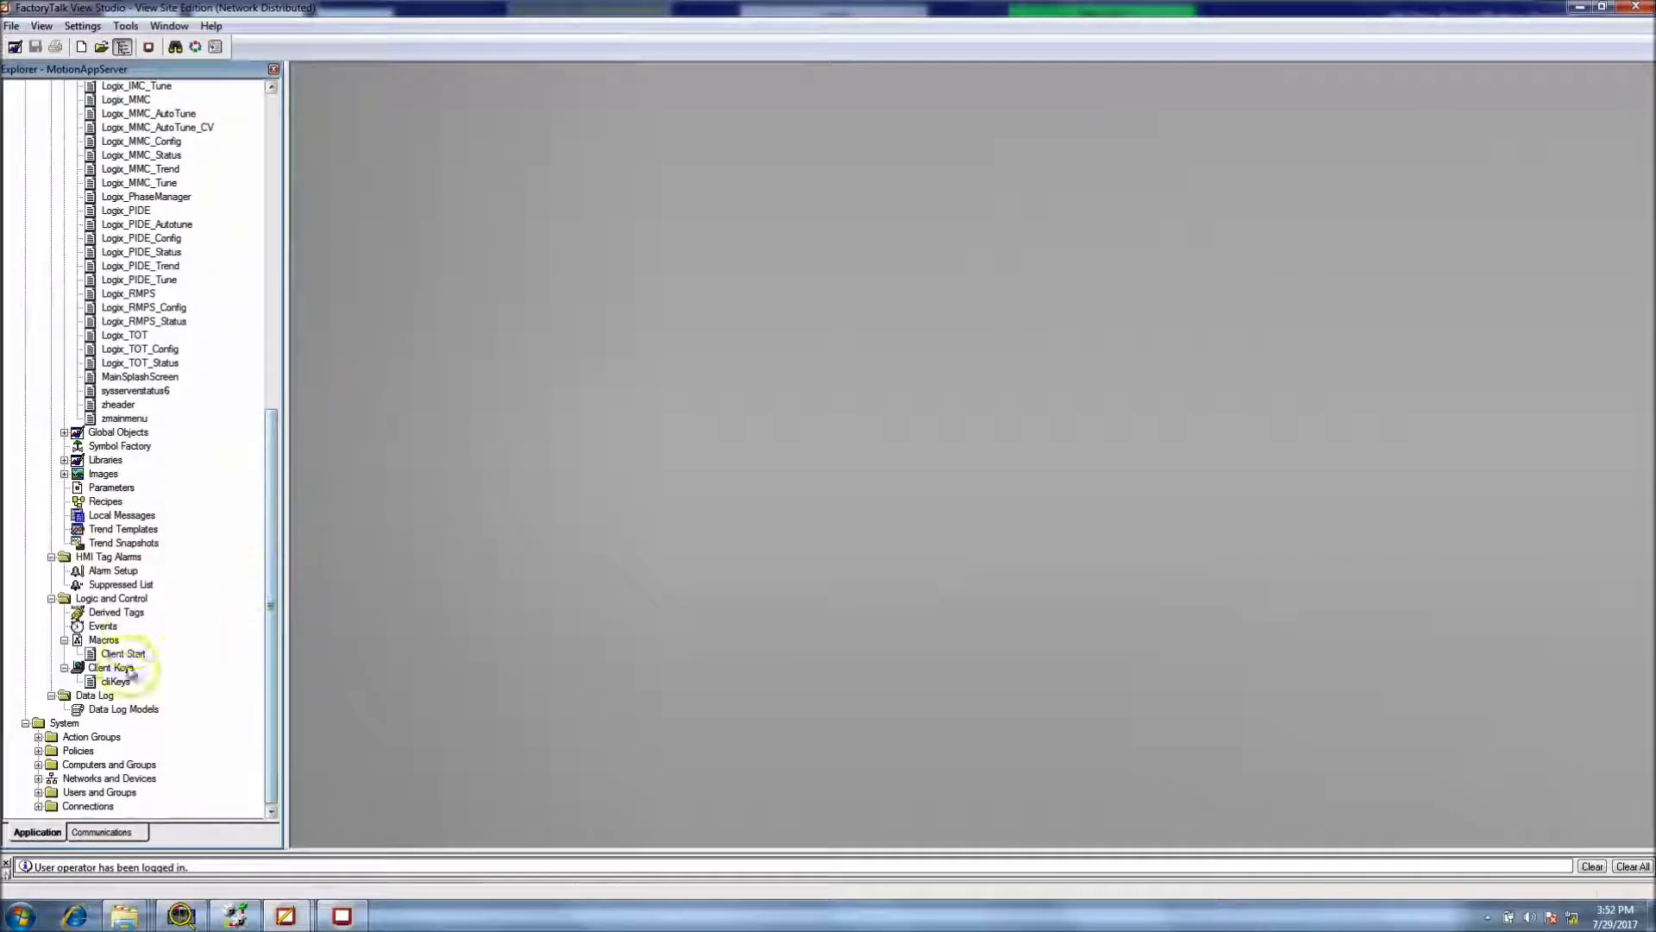
# Step: Open the Client Start macro and copy the zmainmenu display block together with its comment and pause
pyautogui.doubleClick(122, 653)
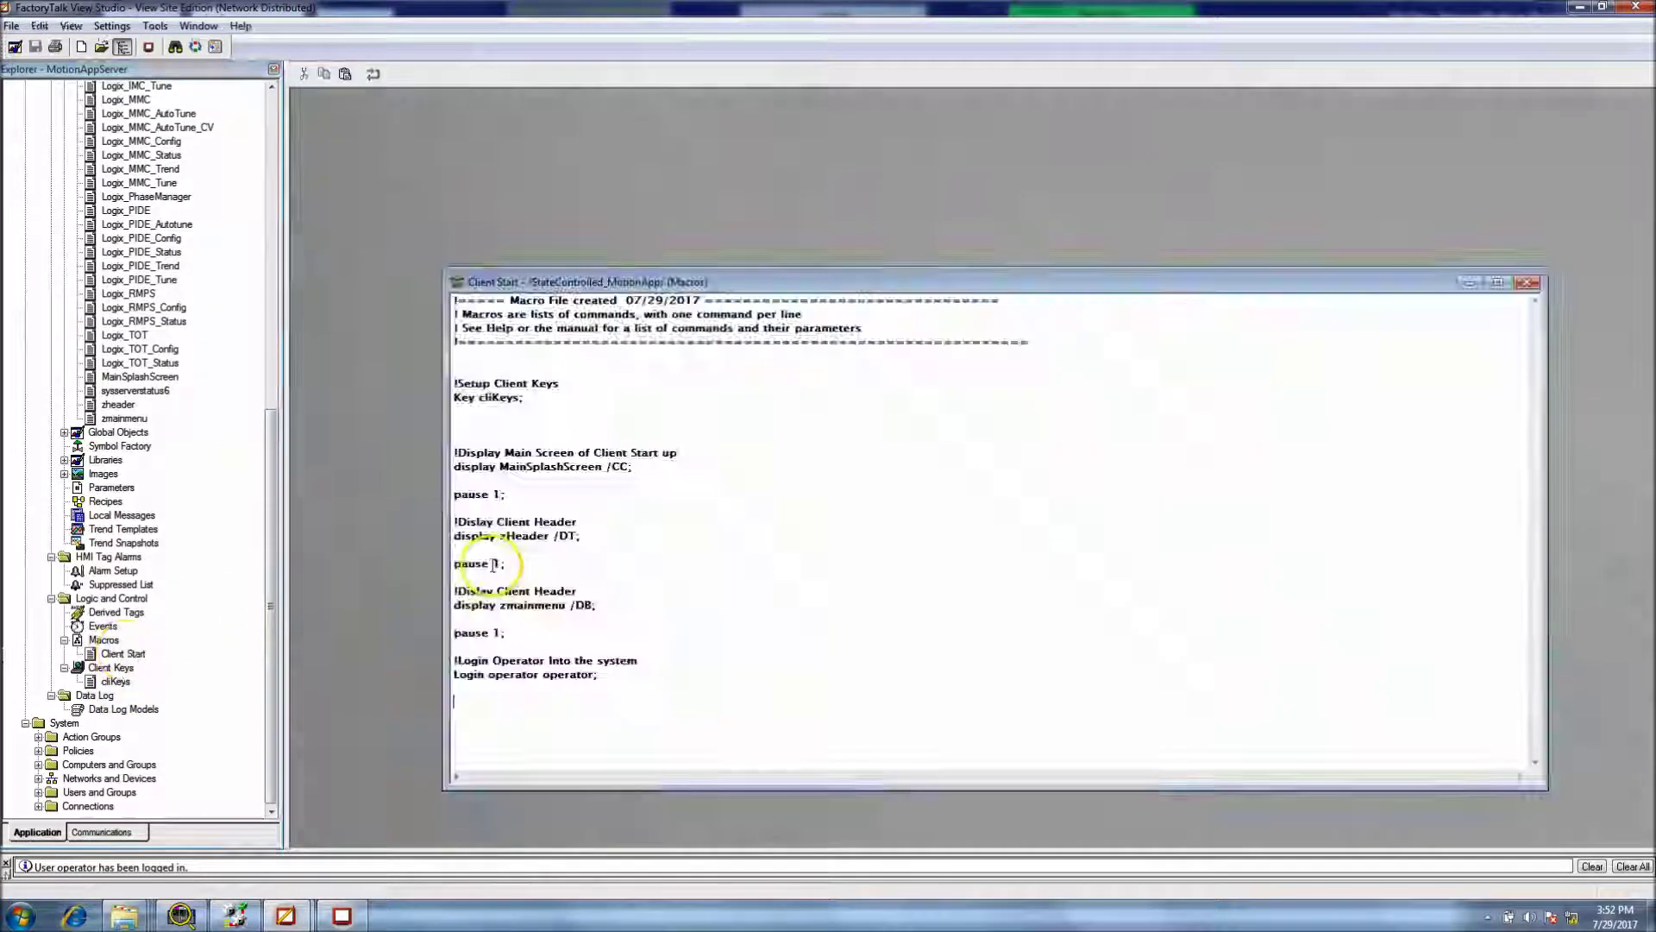
pyautogui.moveTo(607, 466); pyautogui.dragTo(490, 466)
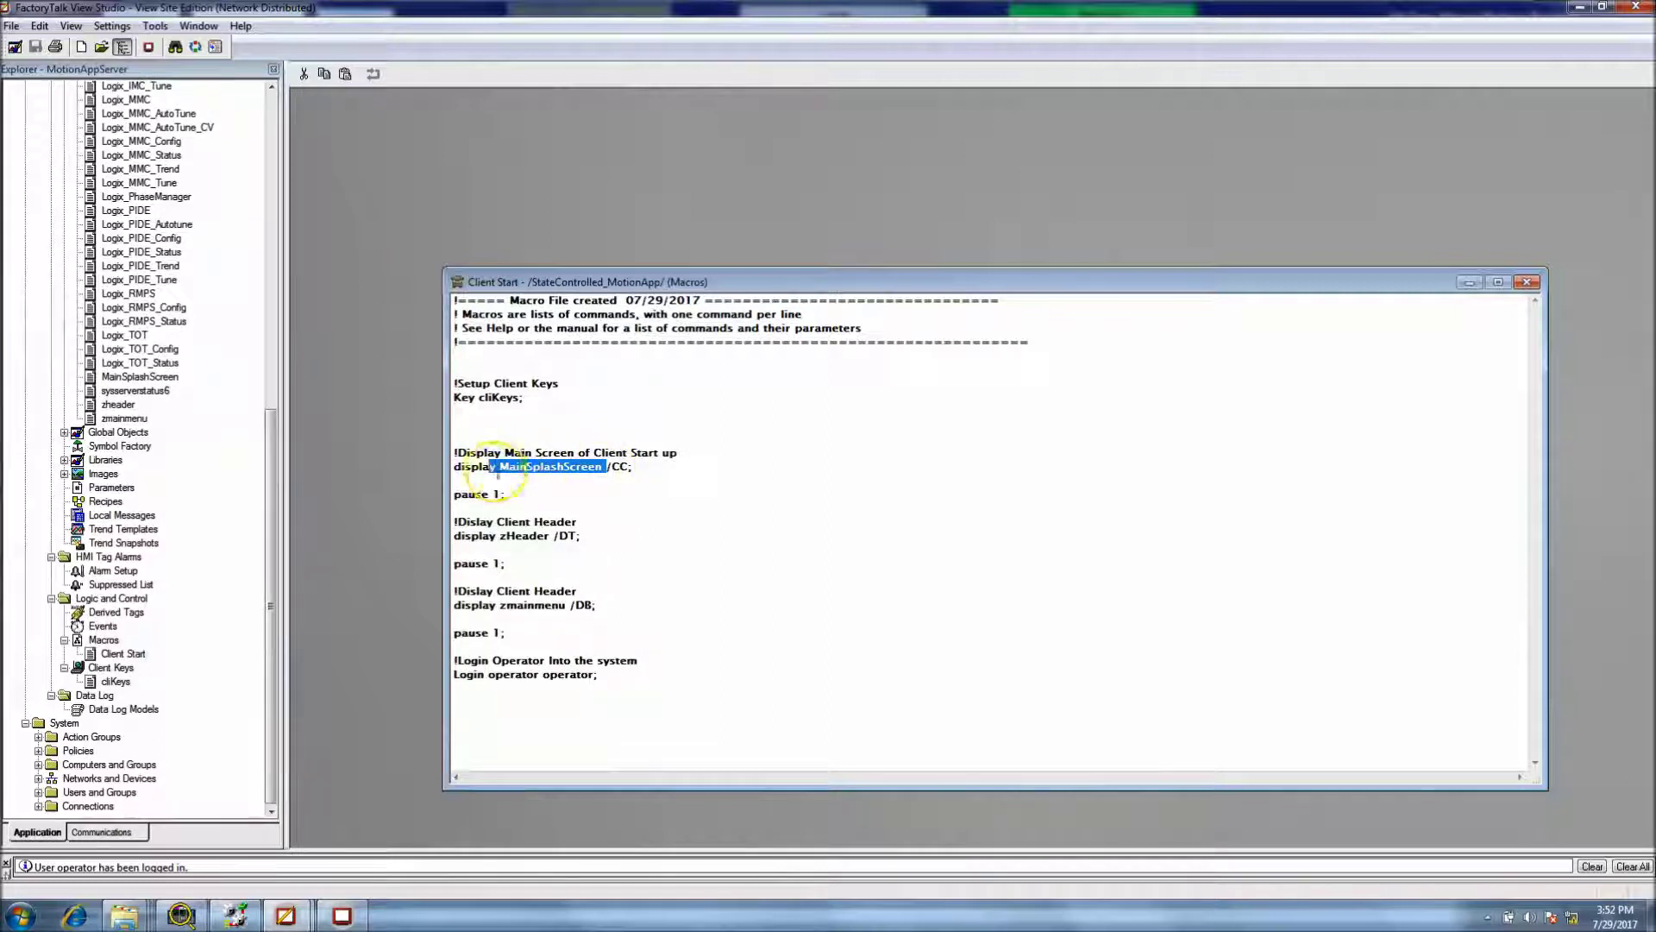
pyautogui.moveTo(581, 536); pyautogui.dragTo(498, 536)
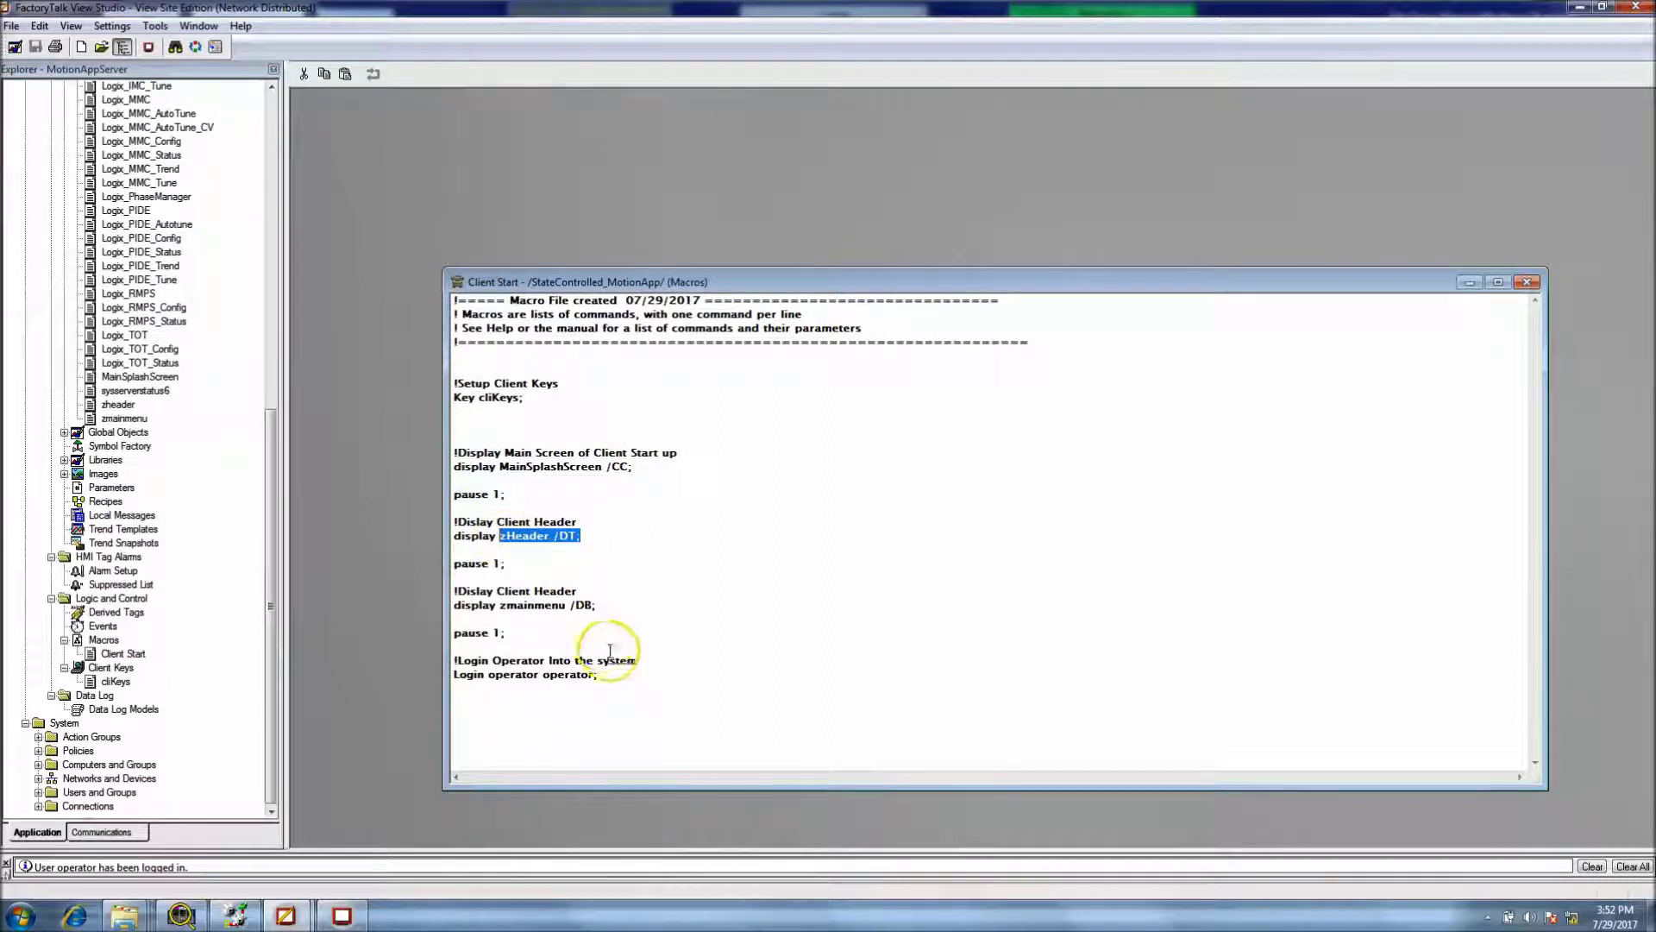
pyautogui.click(592, 604)
pyautogui.click(602, 628)
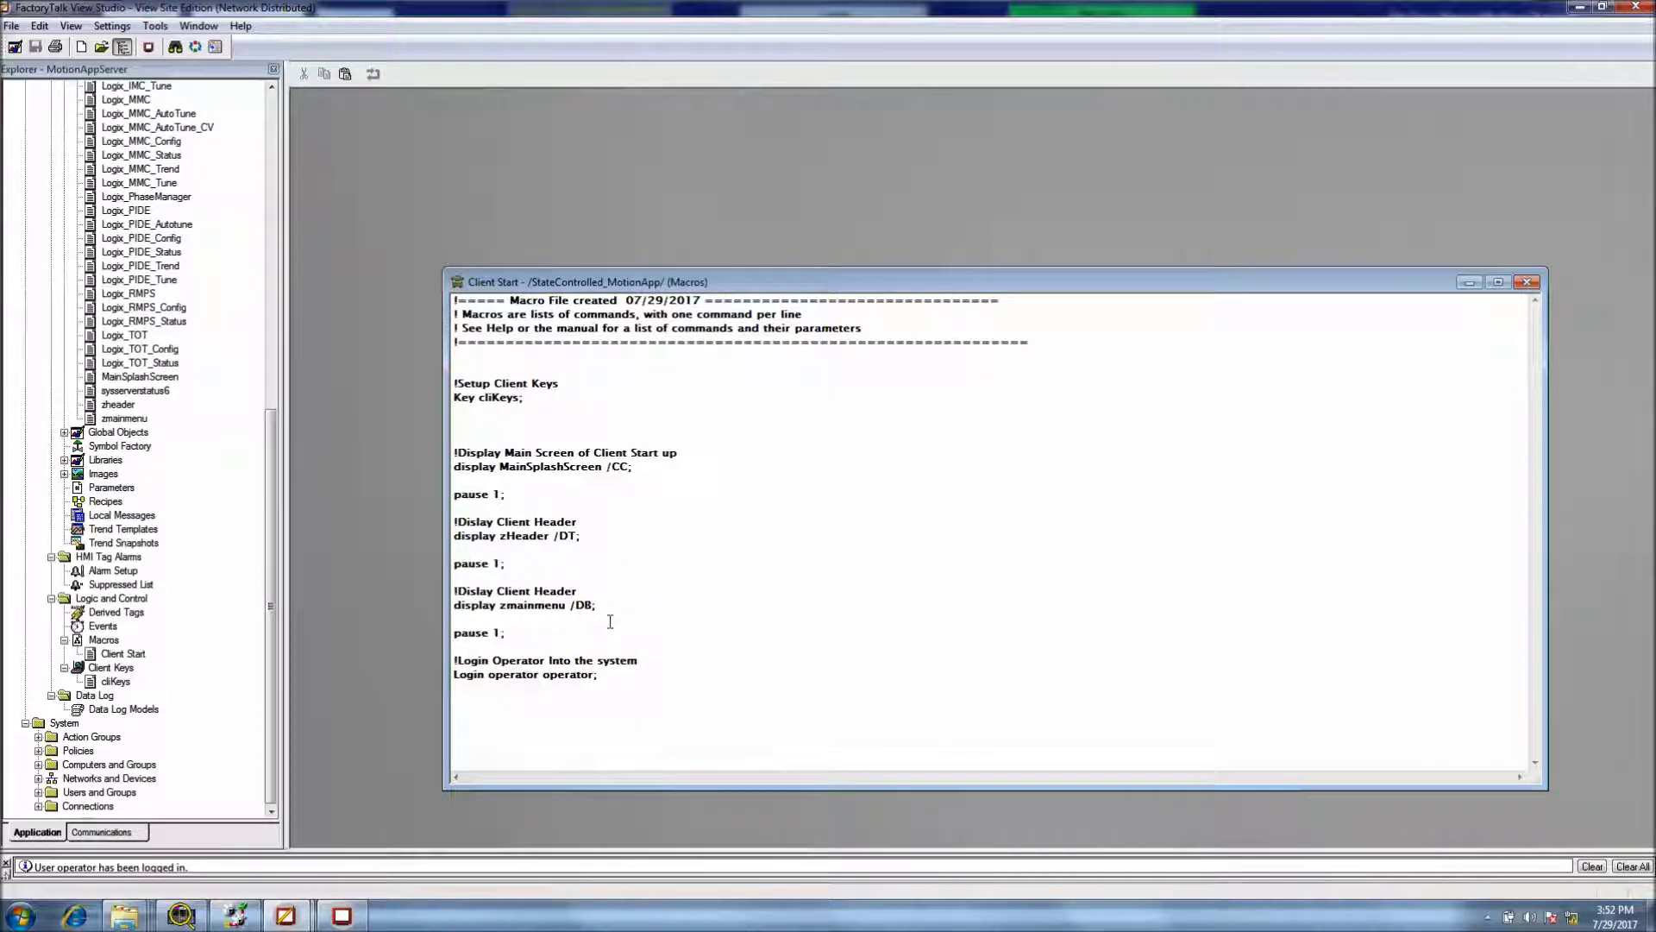
pyautogui.moveTo(608, 613); pyautogui.dragTo(478, 578)
pyautogui.moveTo(506, 634); pyautogui.dragTo(452, 592)
pyautogui.hotkey('ctrl', 'c')
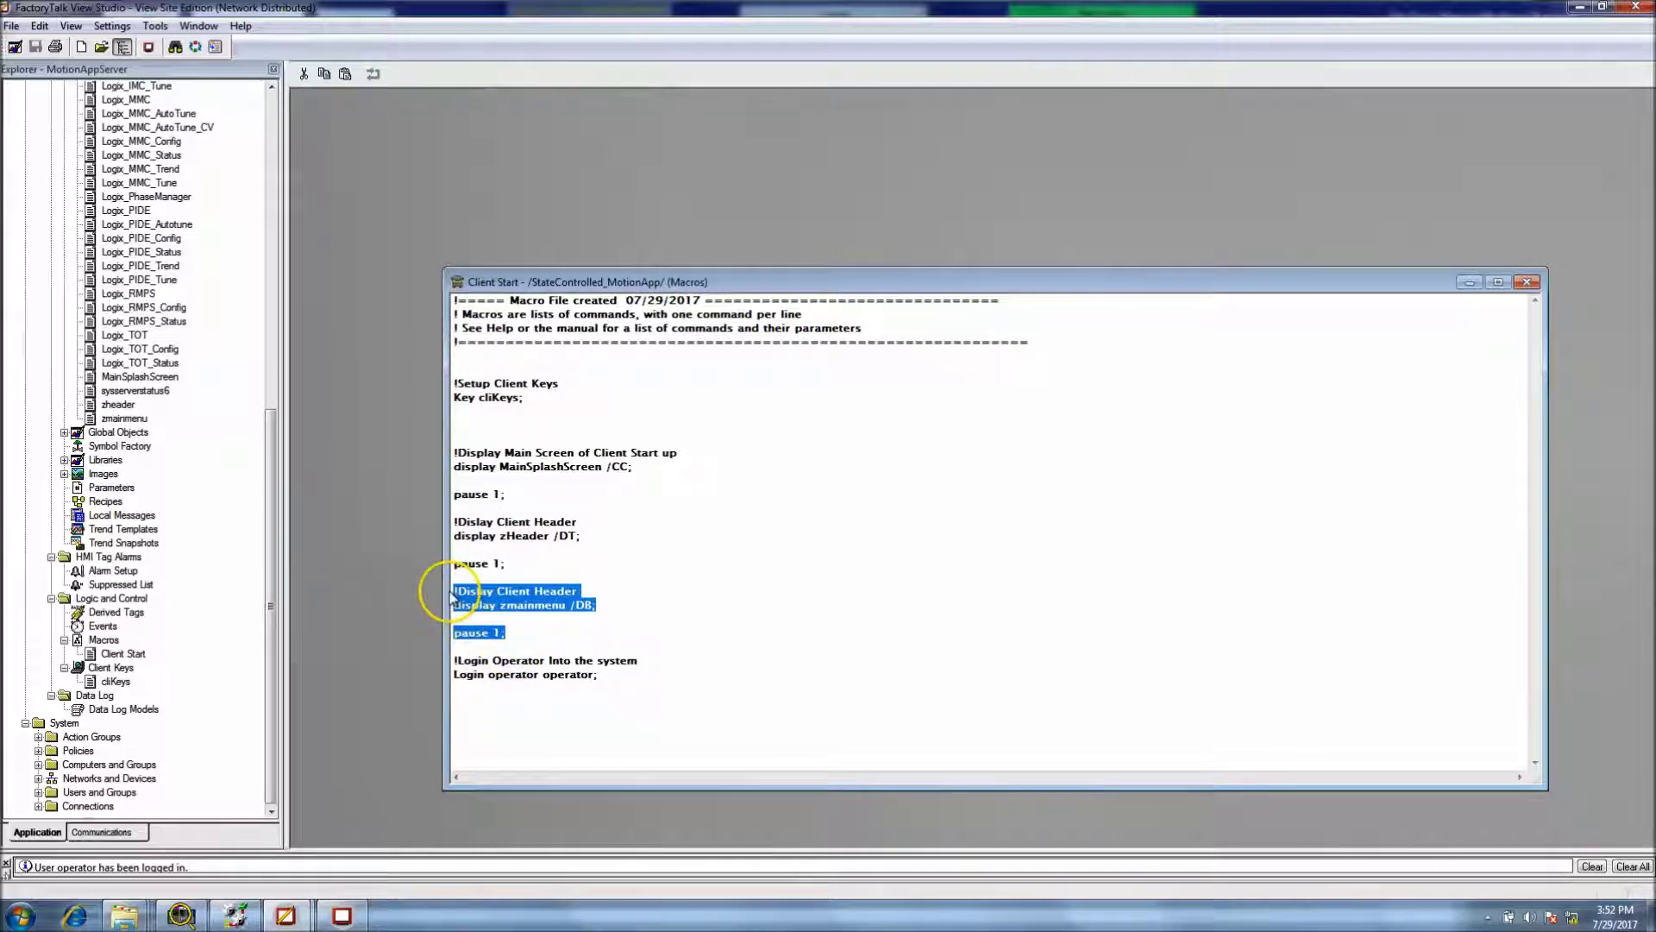
# Step: Paste the copied zmainmenu block on new lines after the MainSplashScreen pause, above the zHeader block
pyautogui.doubleClick(523, 500)
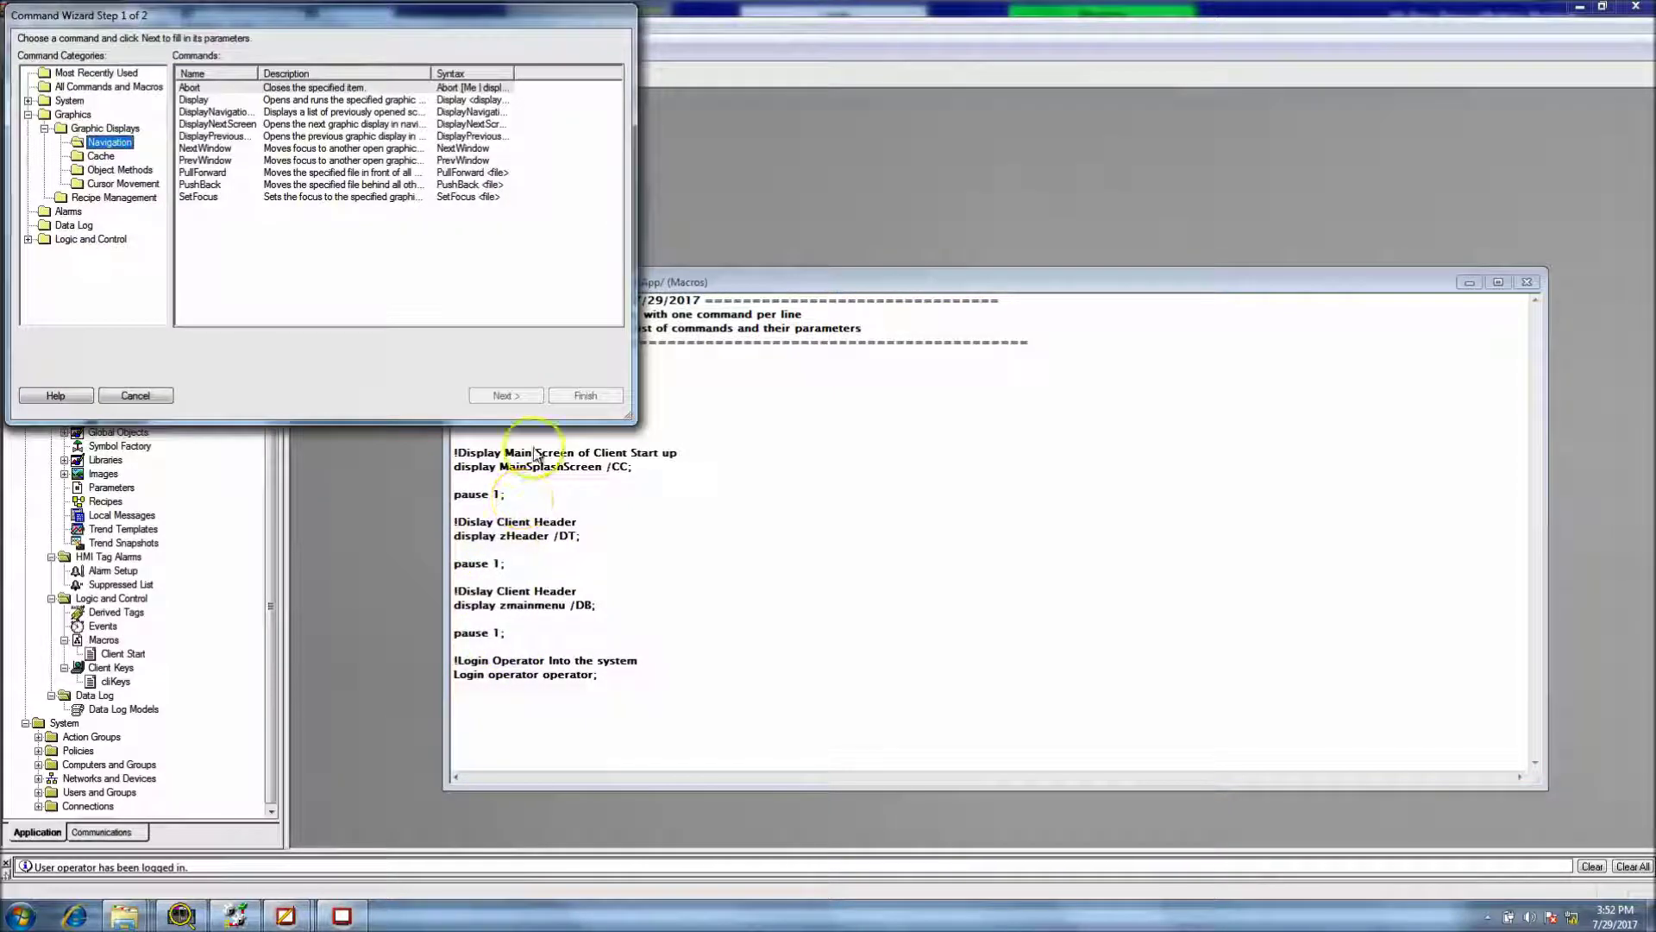
pyautogui.click(136, 395)
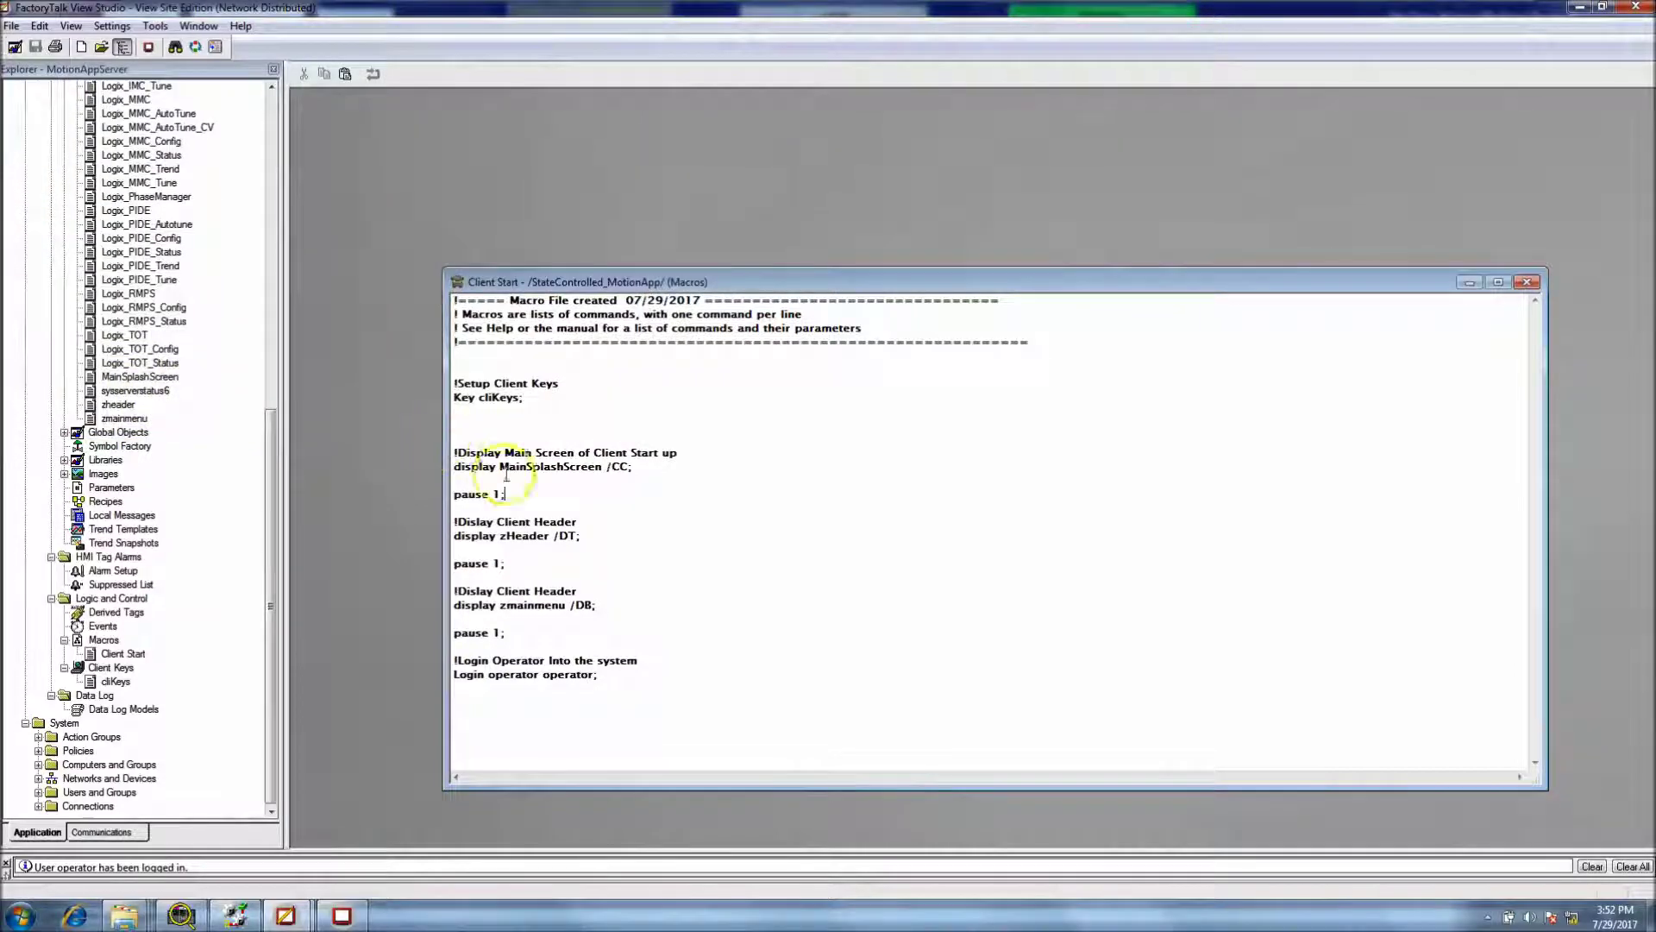
pyautogui.press('Return')
pyautogui.press('Return')
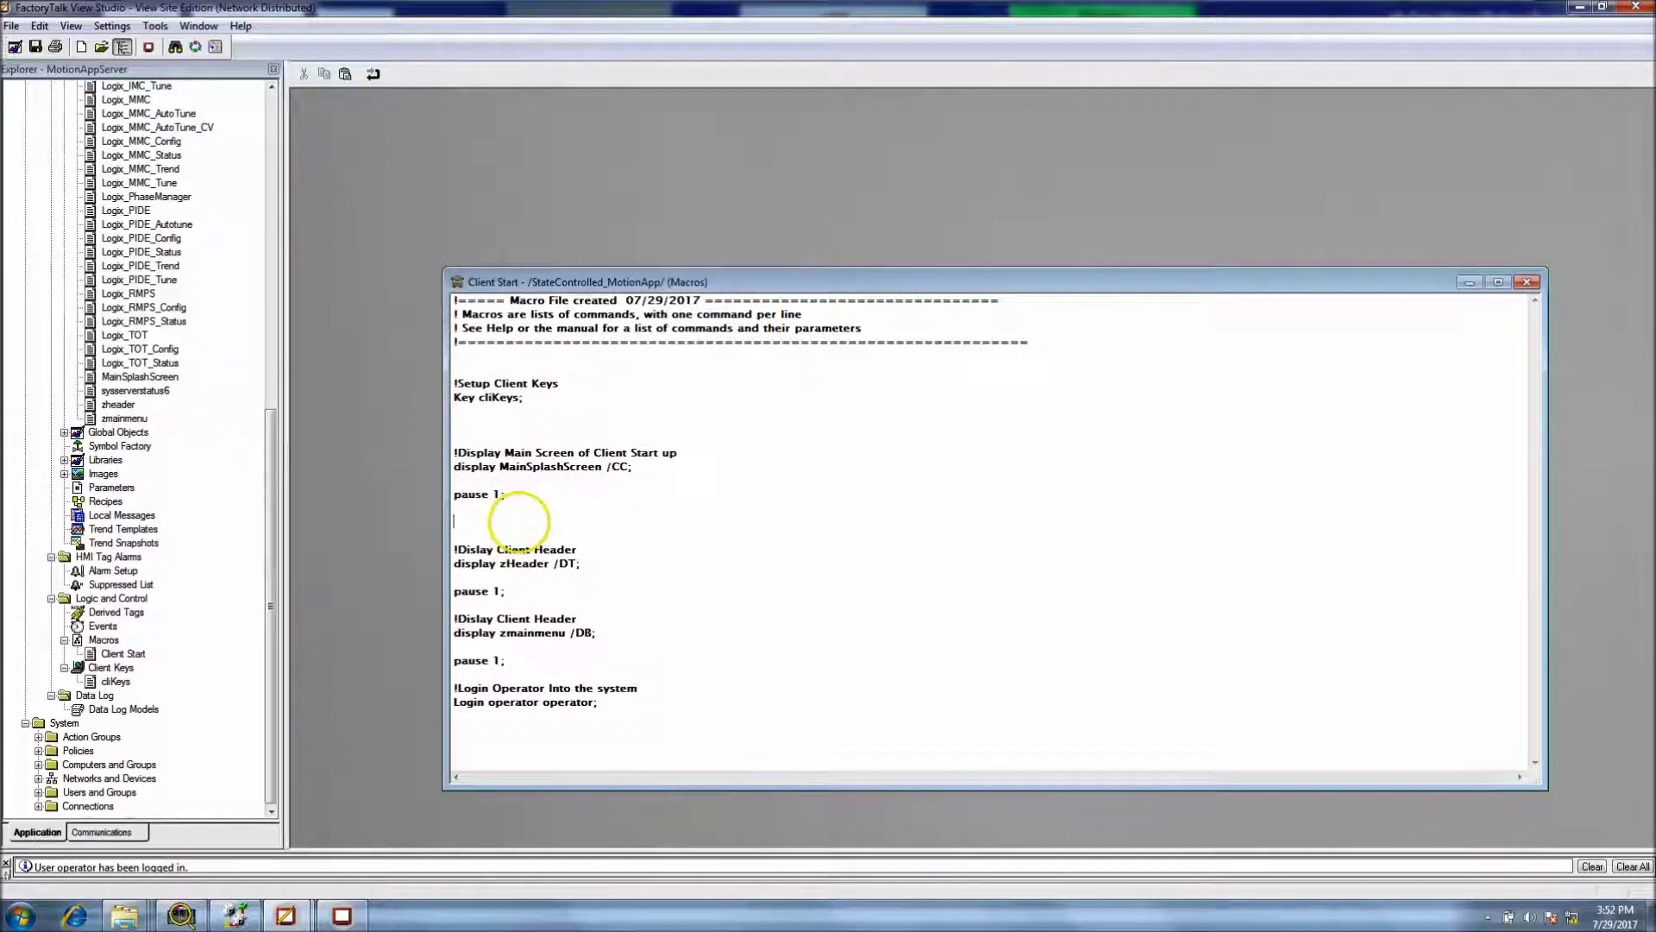
pyautogui.hotkey('ctrl', 'v')
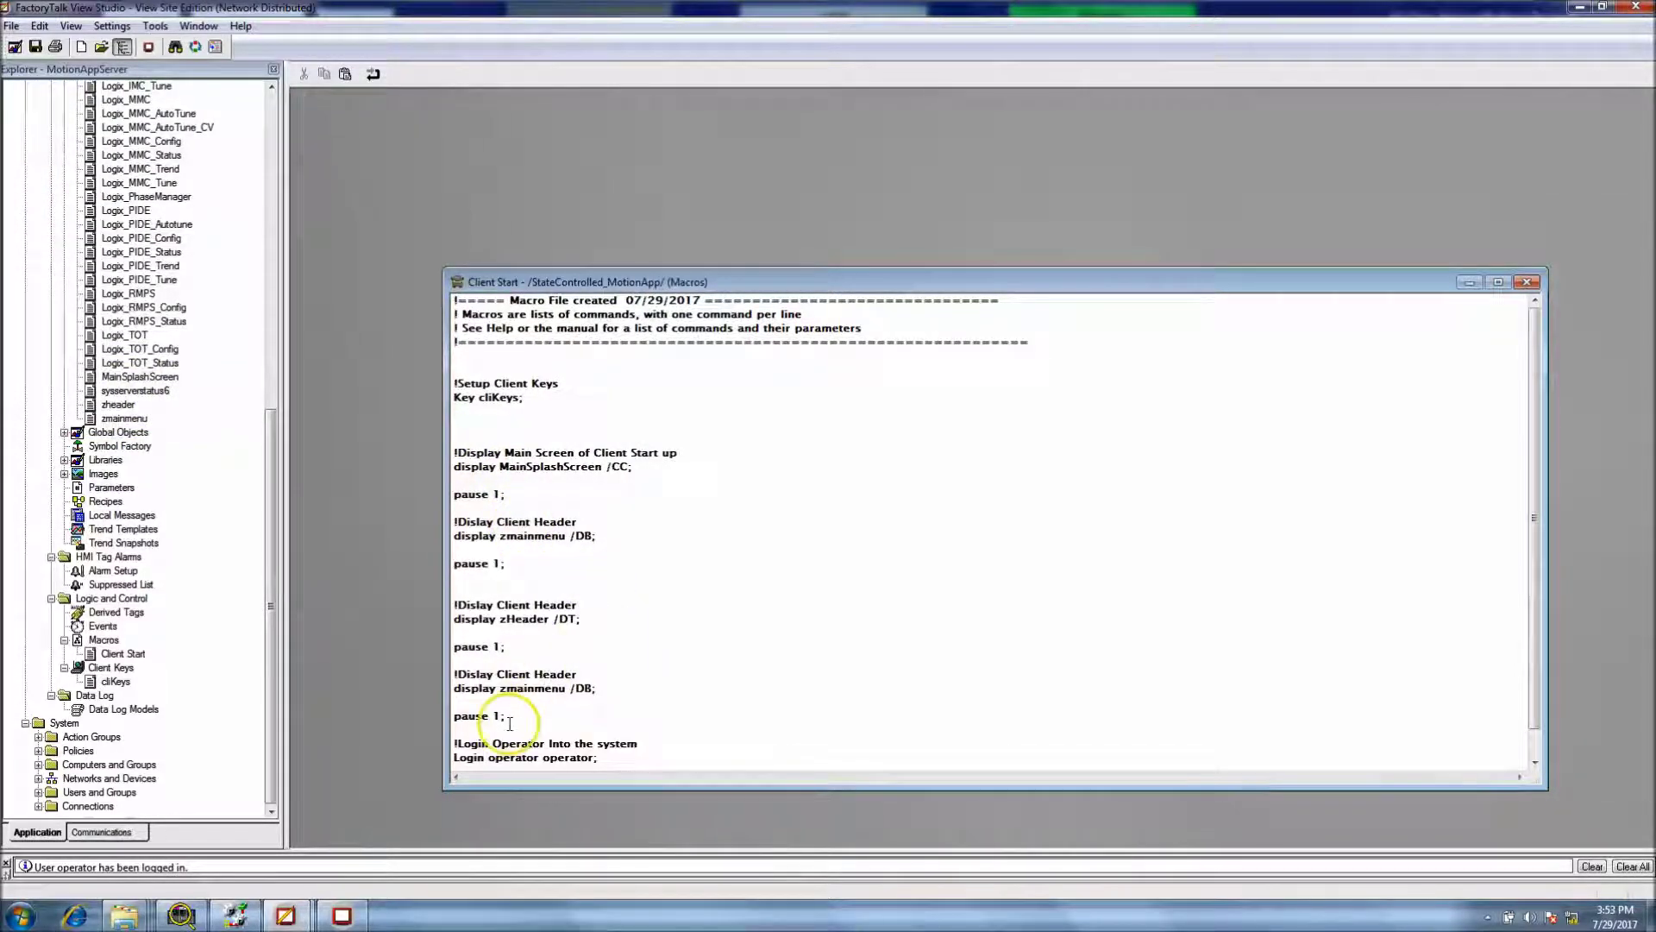
# Step: Delete the original zmainmenu block below the zHeader section with the extra blank lines, and close the macro with its changes saved
pyautogui.moveTo(506, 716); pyautogui.dragTo(445, 675)
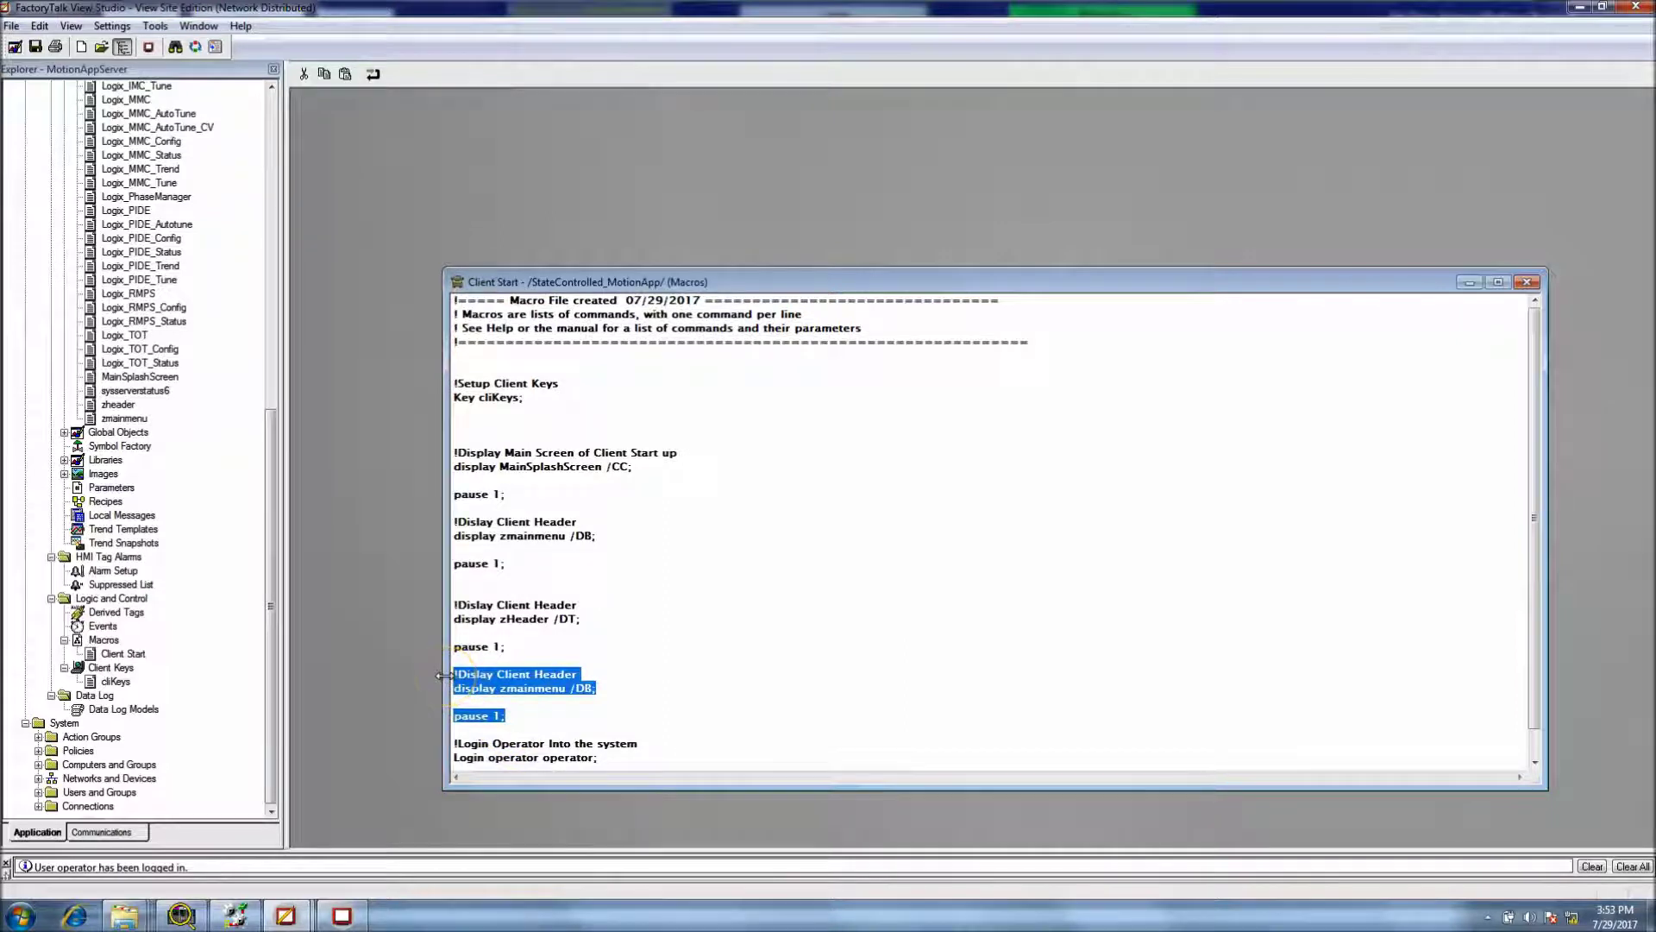
pyautogui.press('Delete')
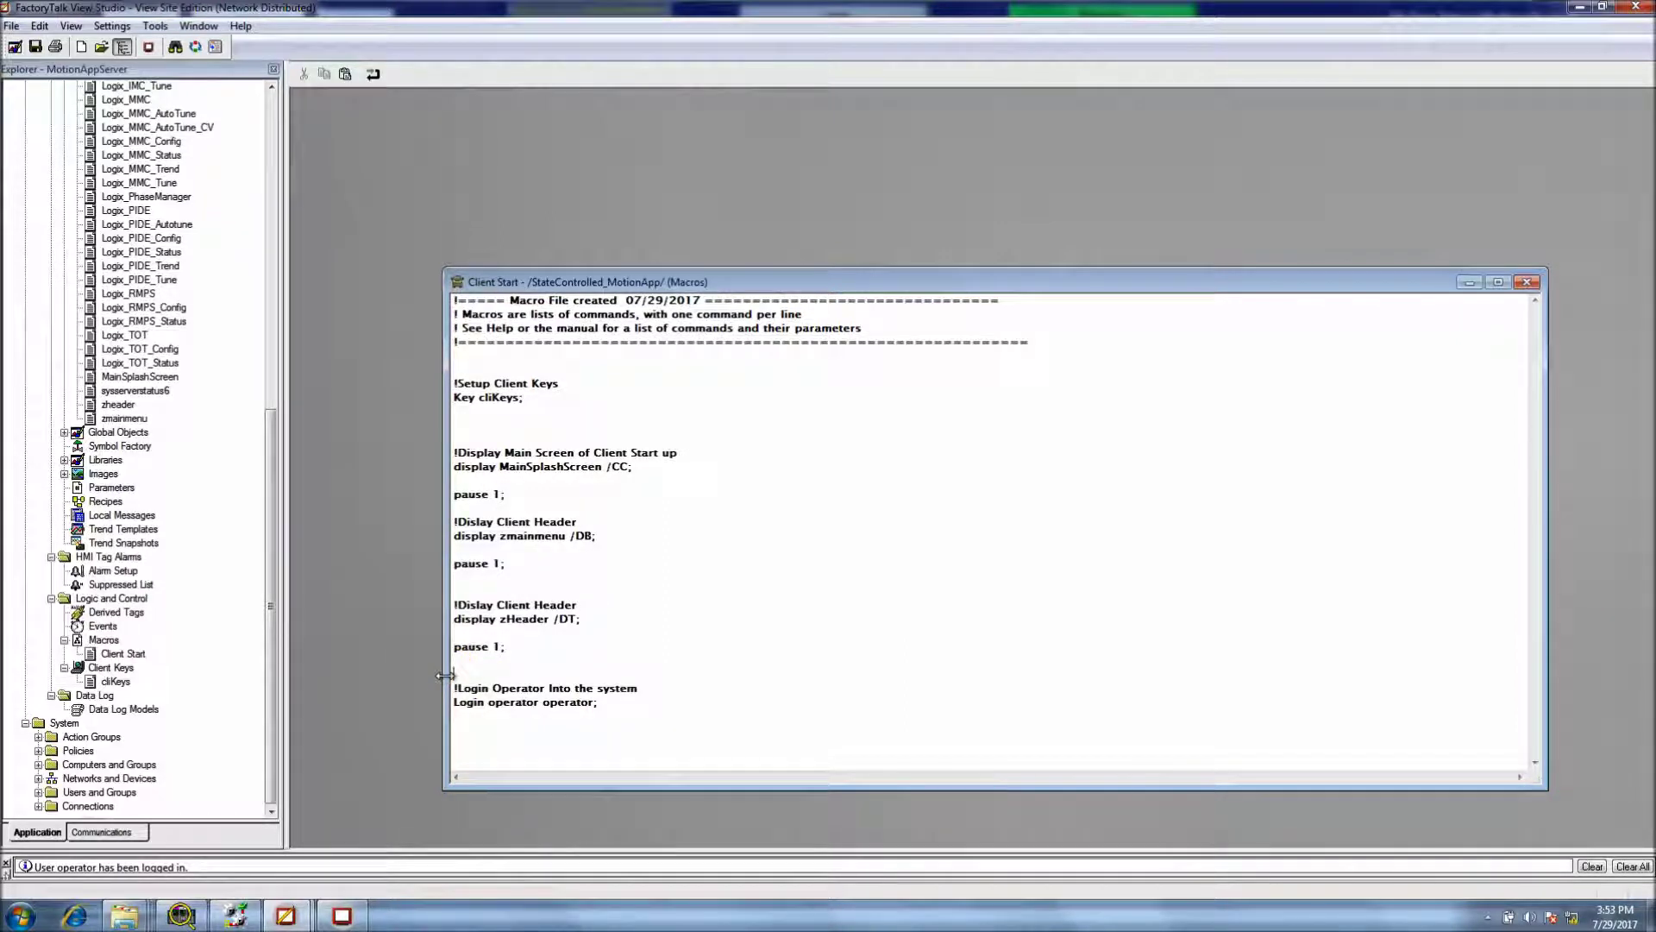
pyautogui.press('Delete')
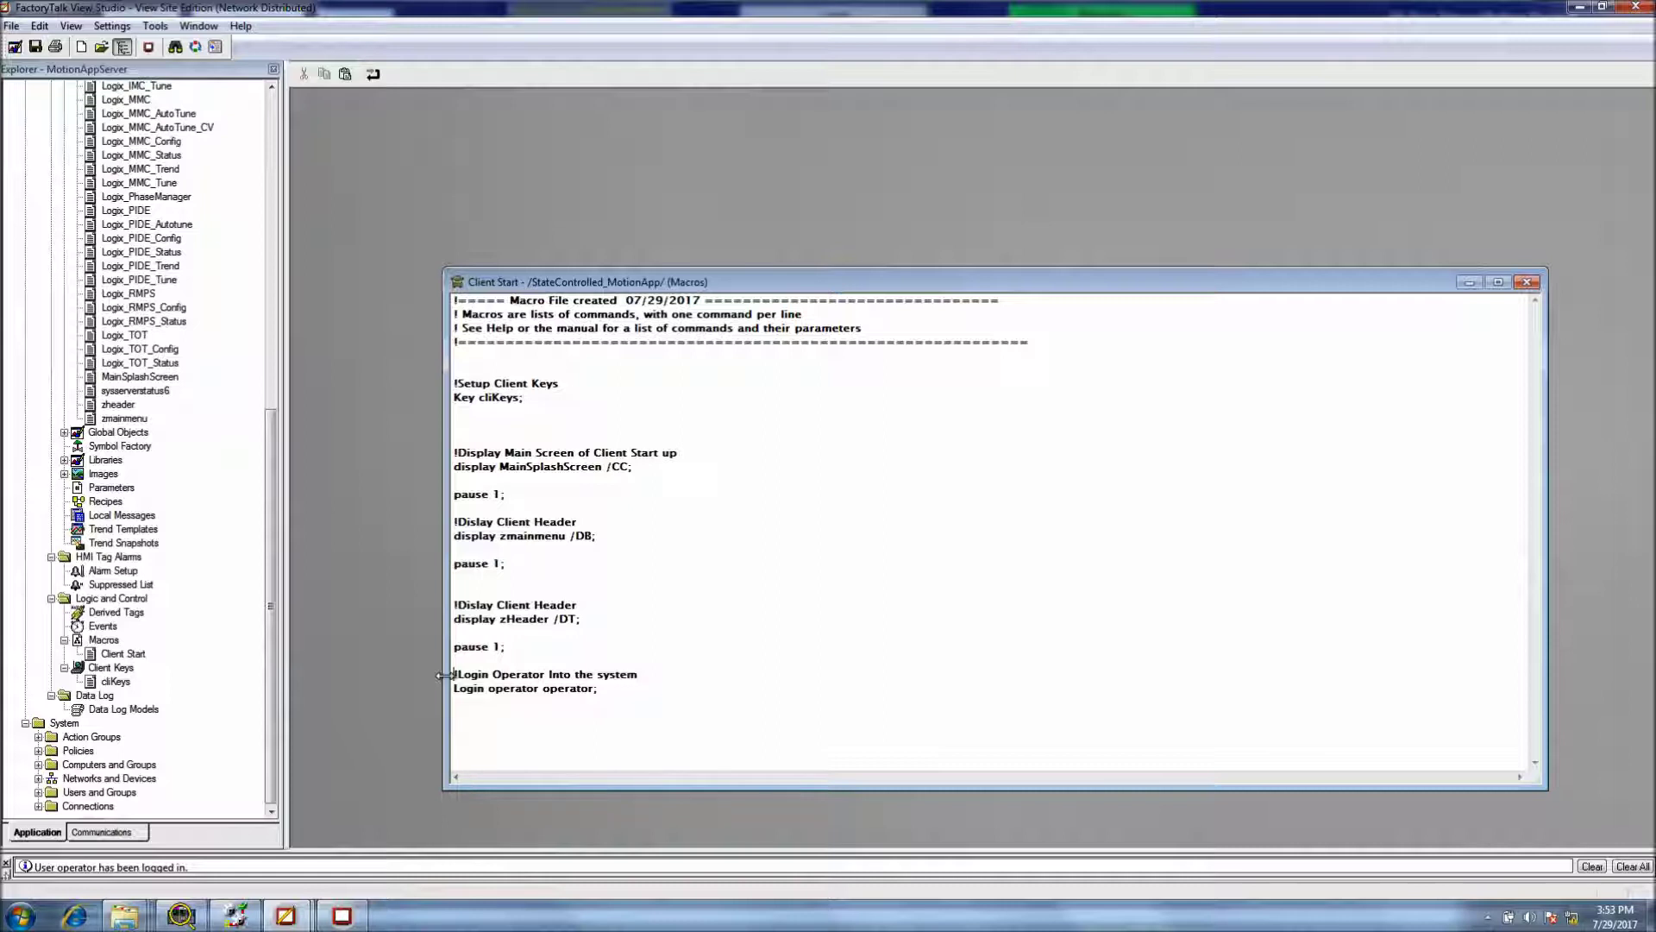
pyautogui.click(465, 591)
pyautogui.press('Delete')
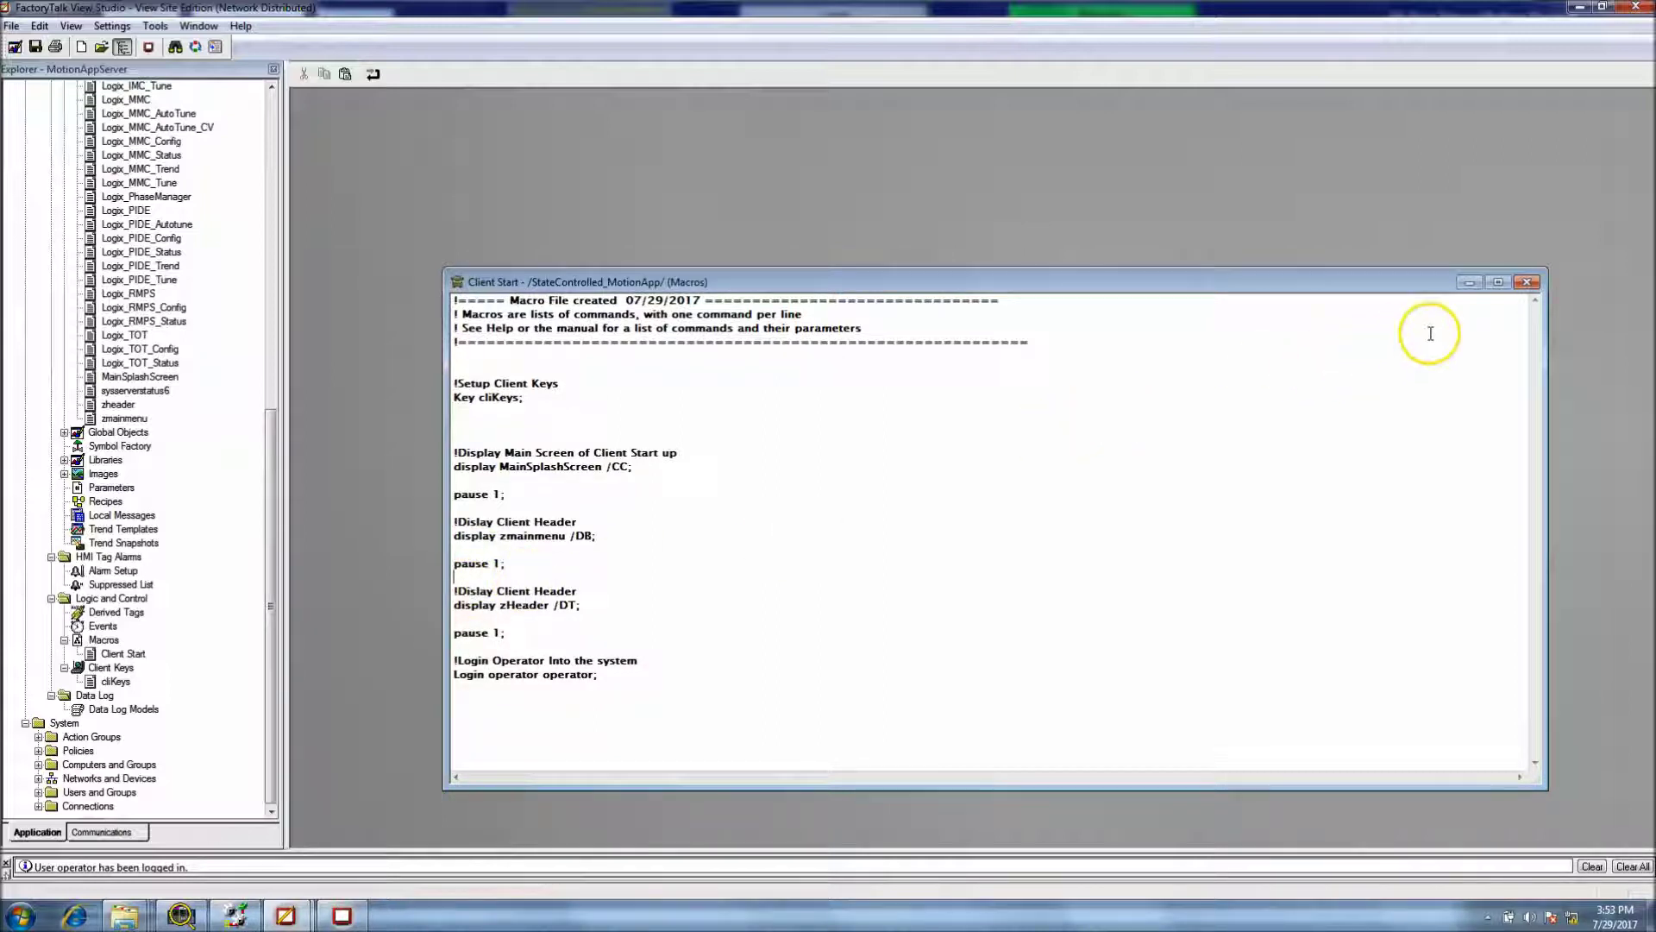
pyautogui.click(1527, 282)
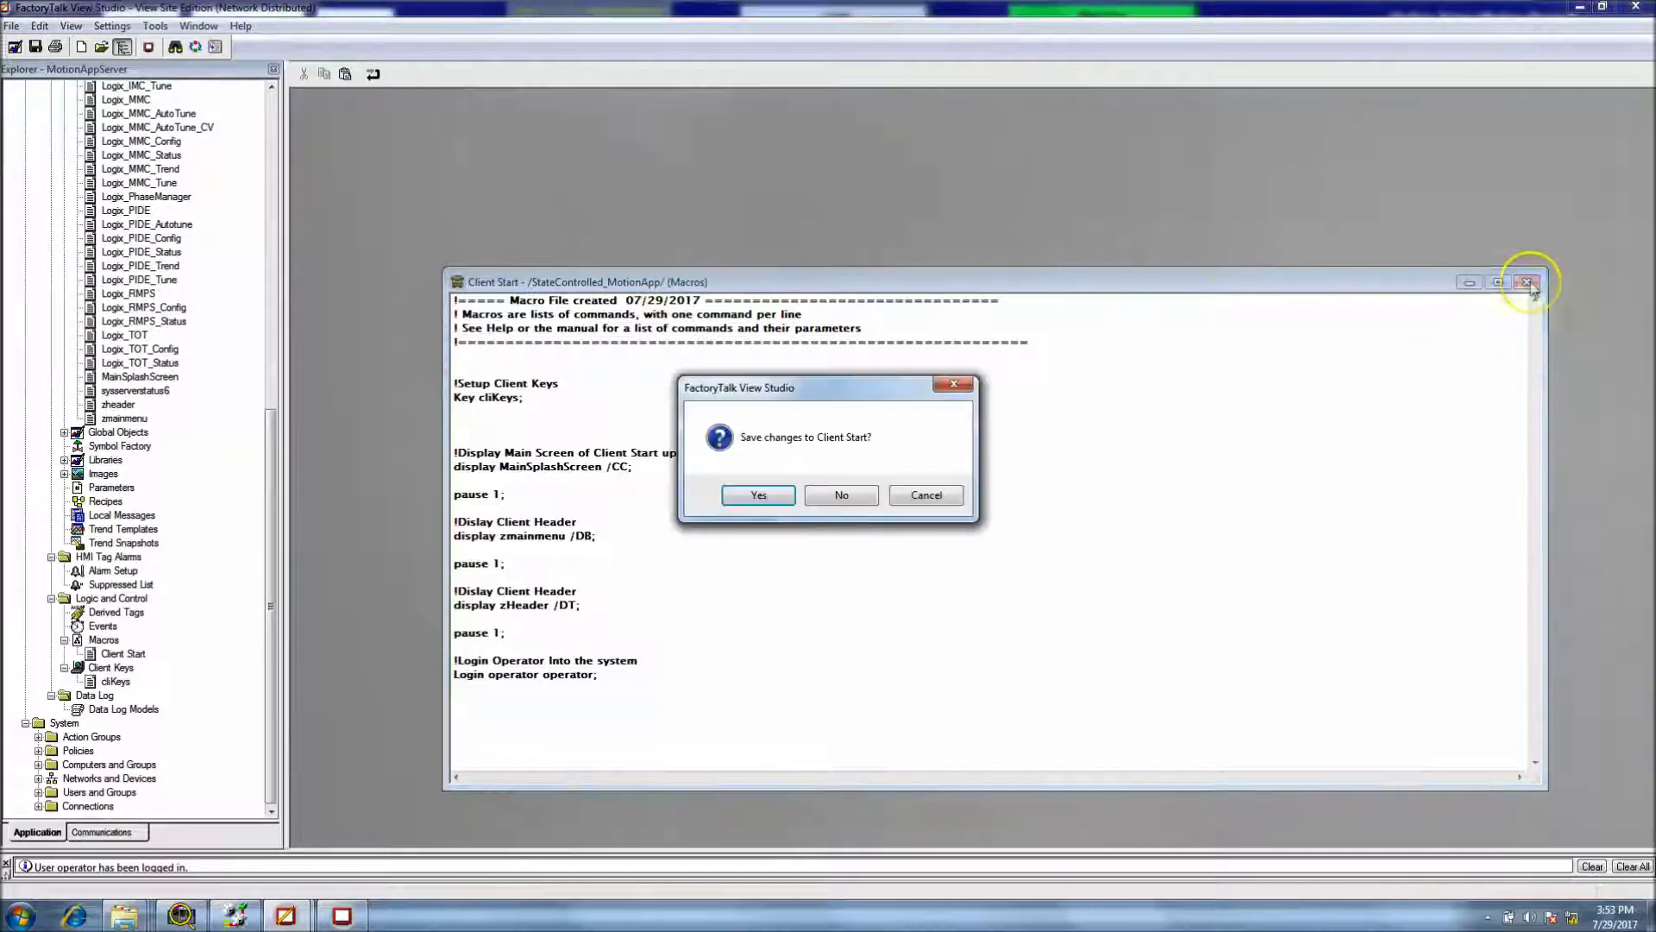
pyautogui.click(775, 494)
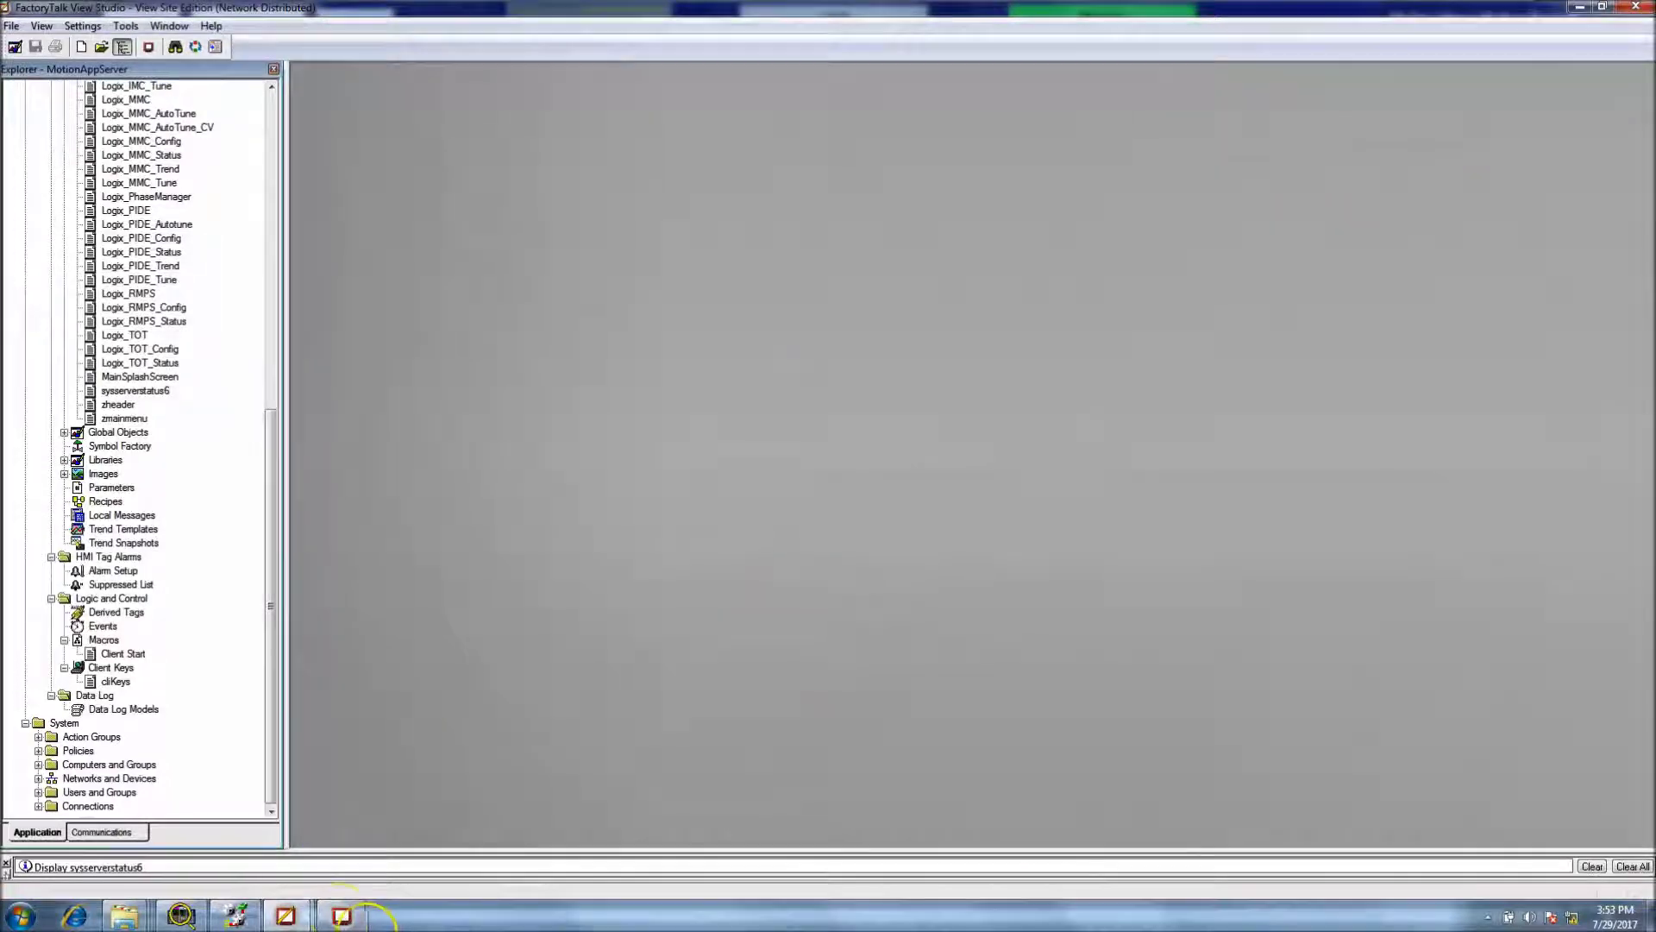
# Step: Close the running SE client, relaunch it with the same configuration file and check how the splash screen fits between the docked displays
pyautogui.click(346, 915)
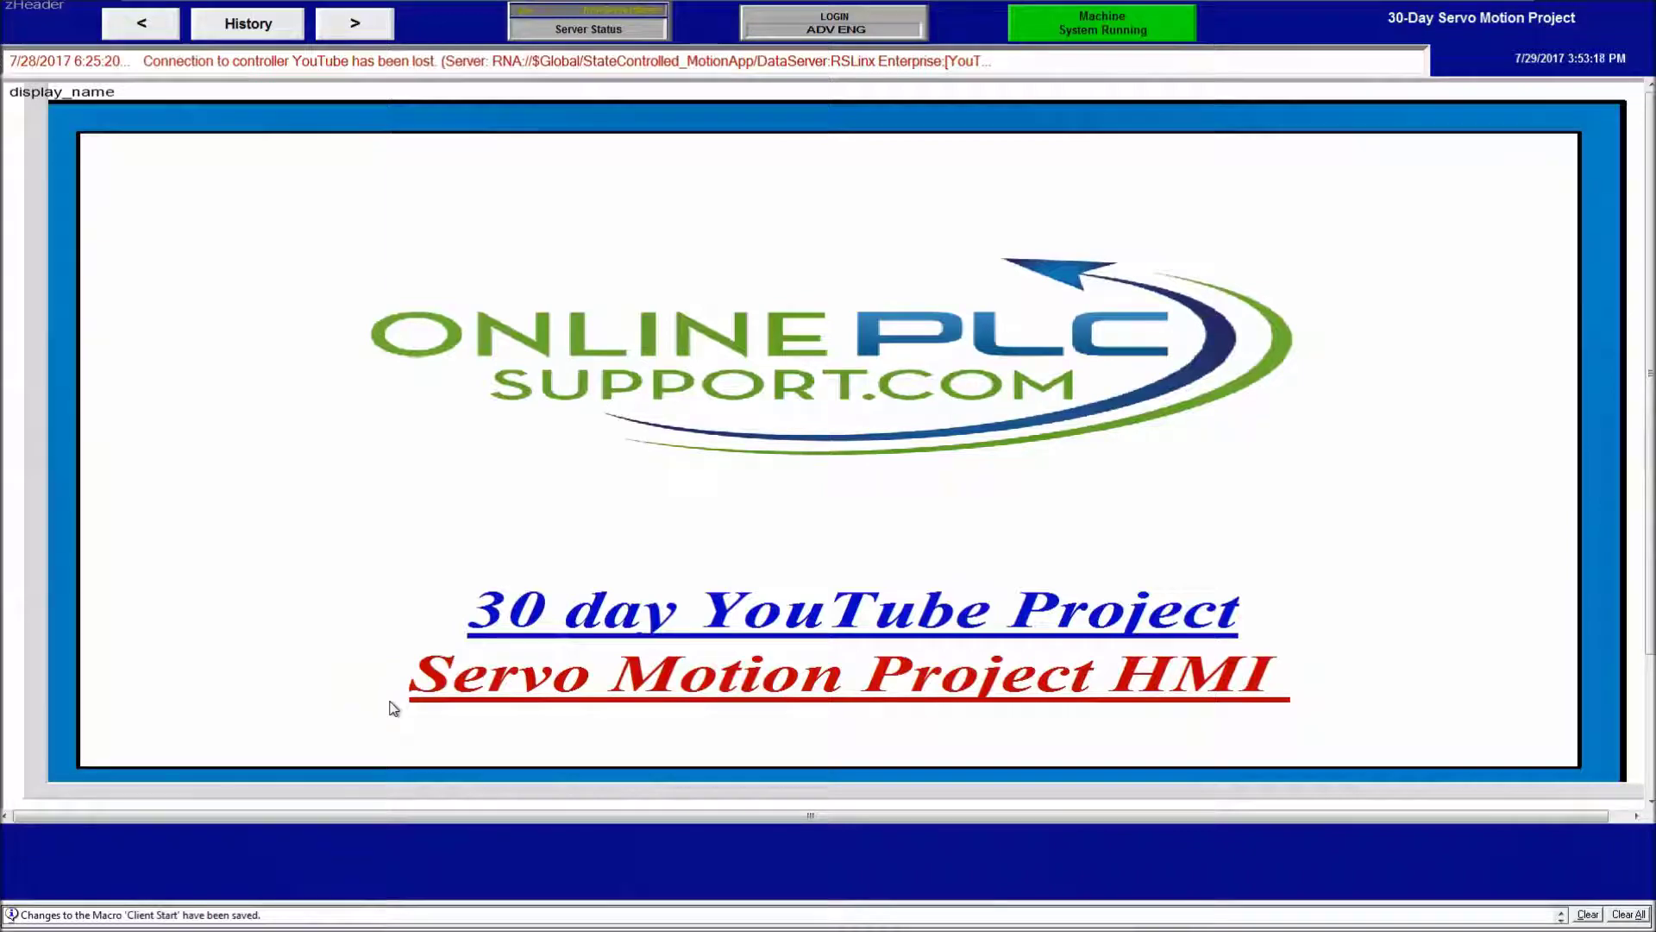
pyautogui.hotkey('alt', 'F4')
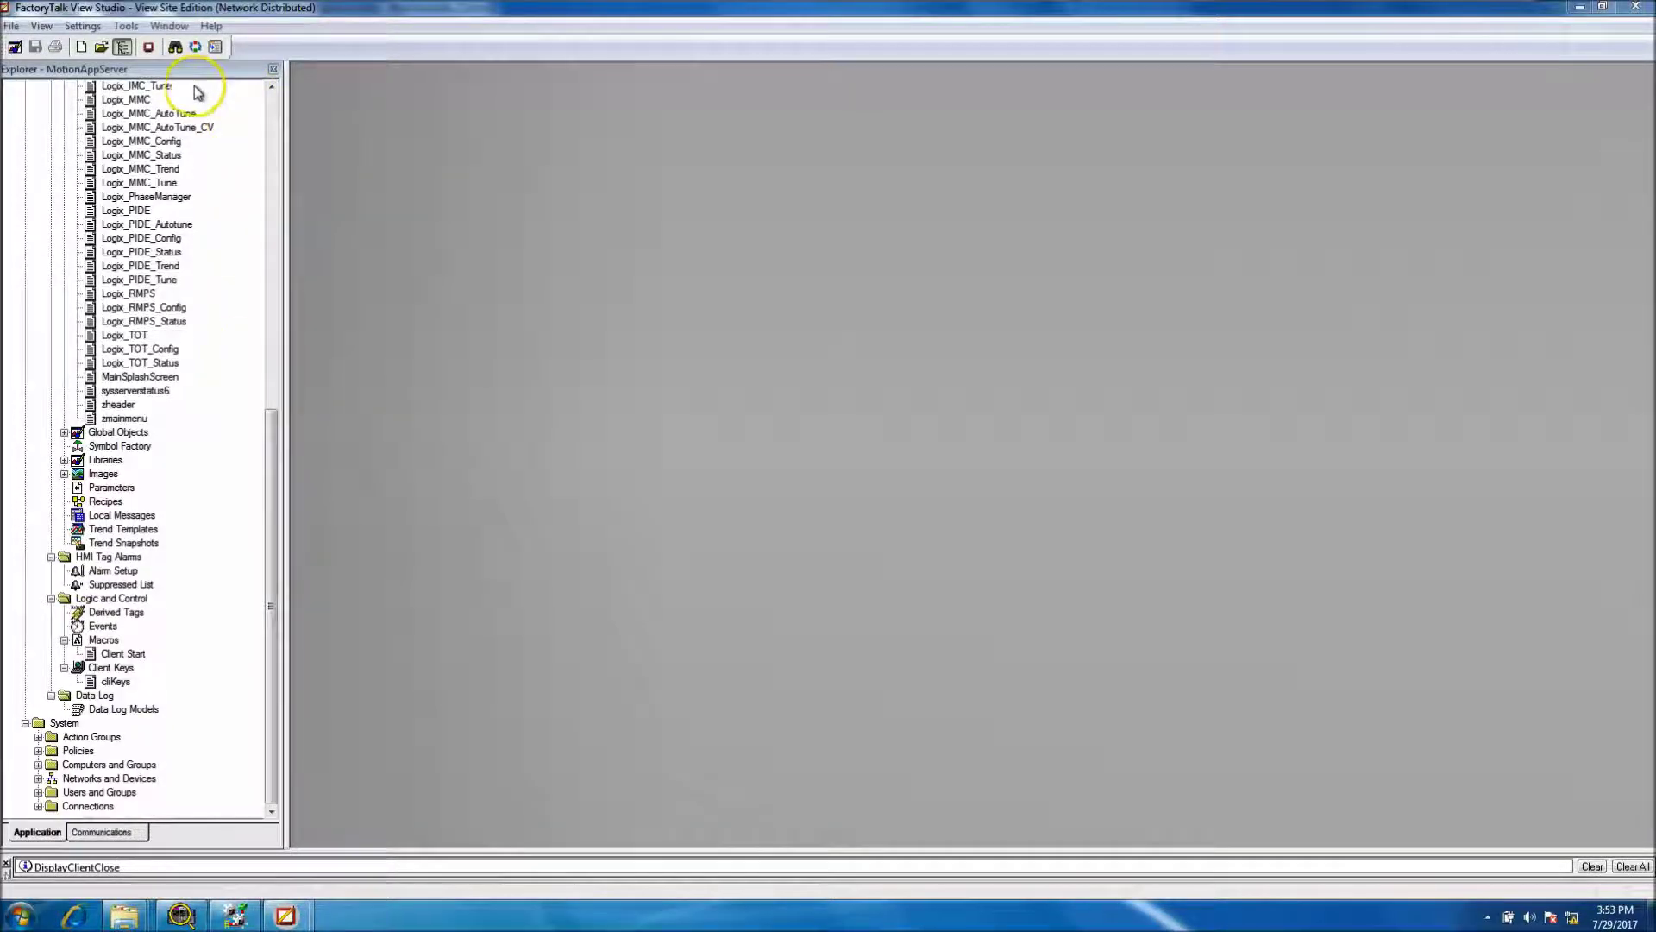
pyautogui.click(175, 47)
pyautogui.click(724, 487)
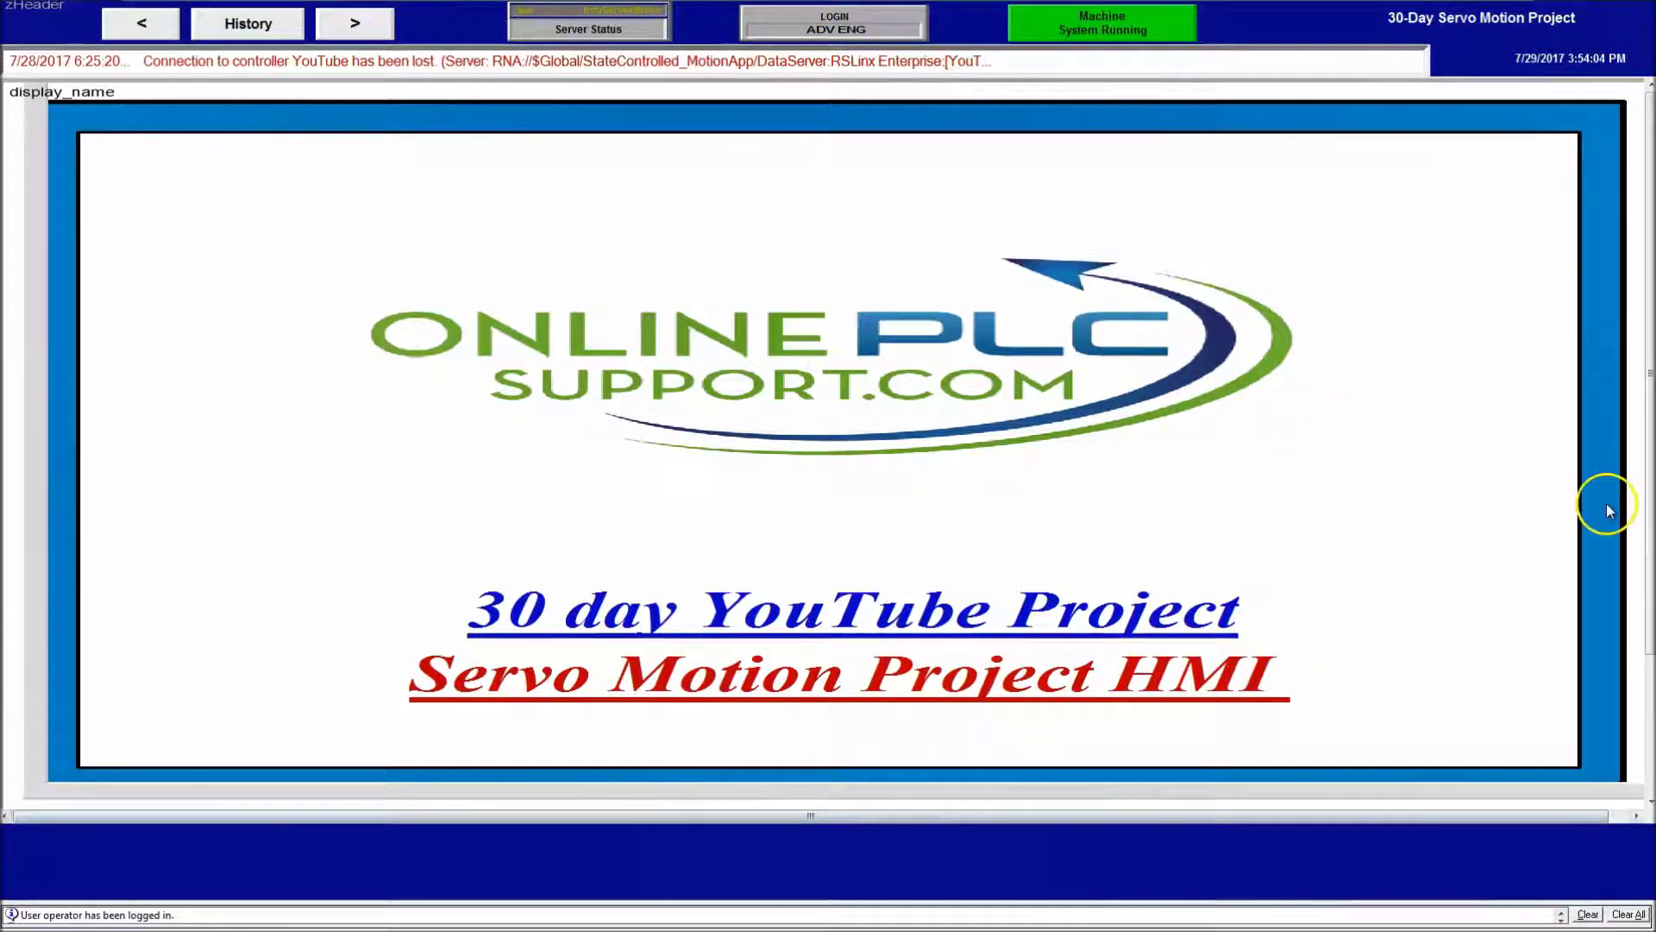
pyautogui.moveTo(1646, 547); pyautogui.dragTo(1646, 649)
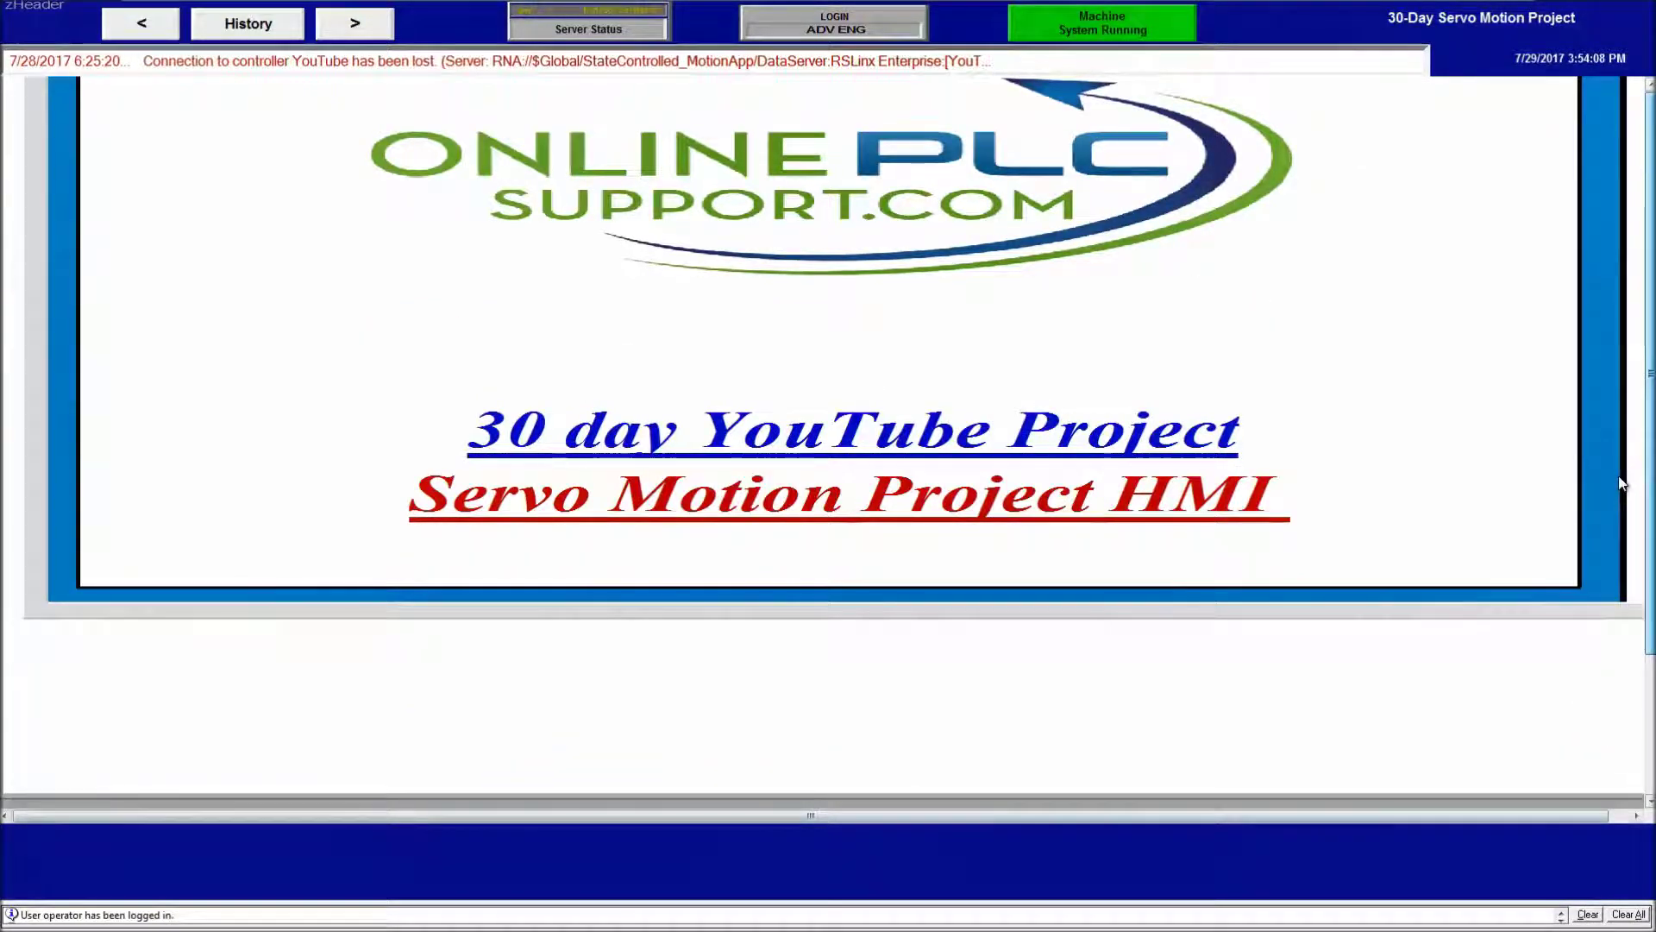
pyautogui.scroll(3, 1620, 483)
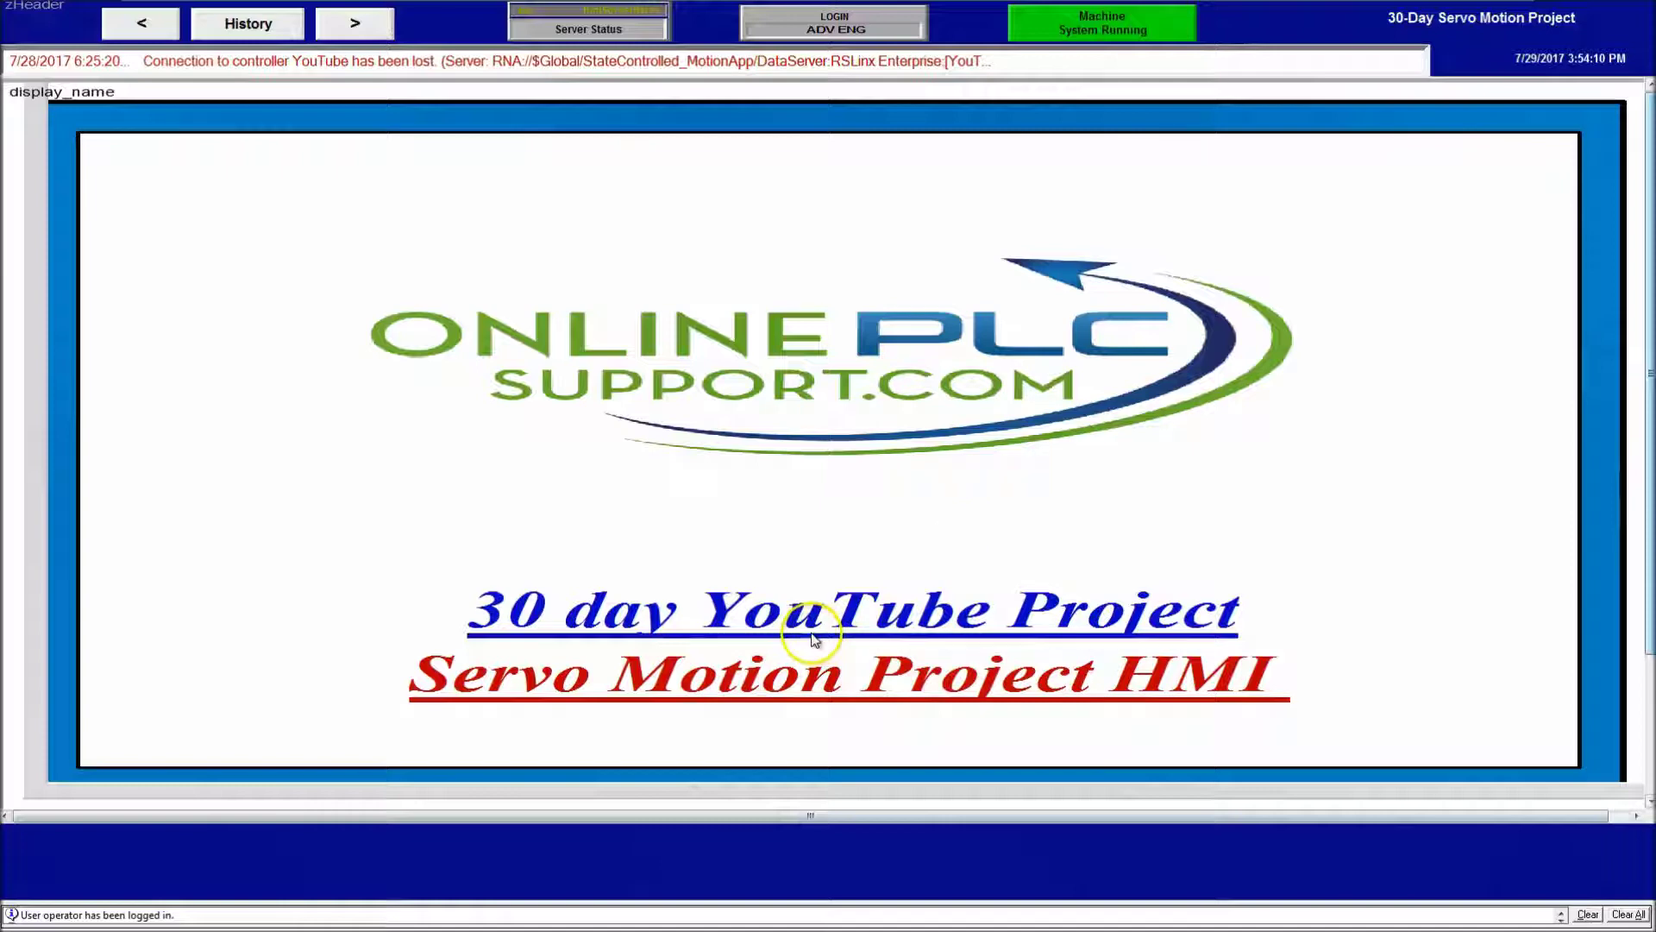